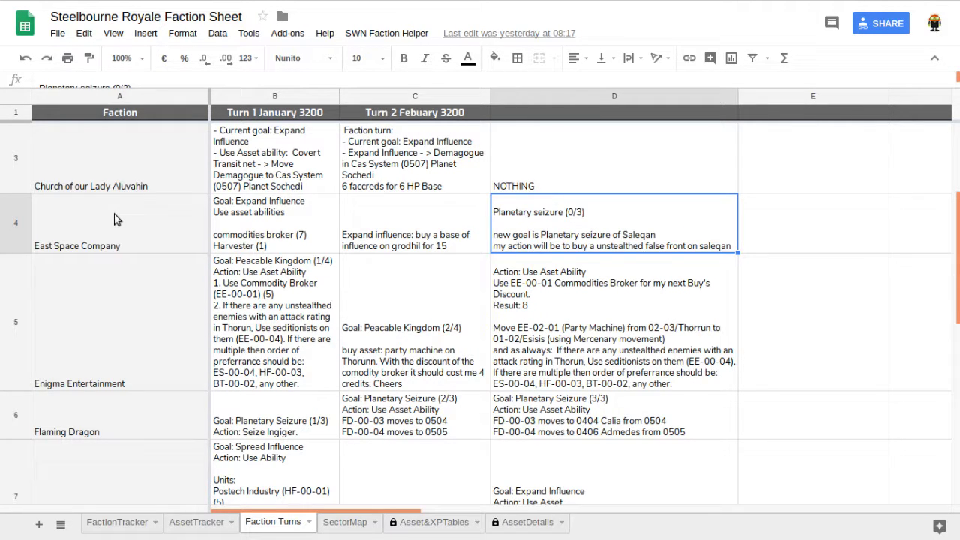
Step: Record the Church of our Lady Aluvahin's turn in E3: goal Expand Influence, Covert Transit net moves Demagogue from Sochedi (0507) to Metanar (0506)
click(817, 171)
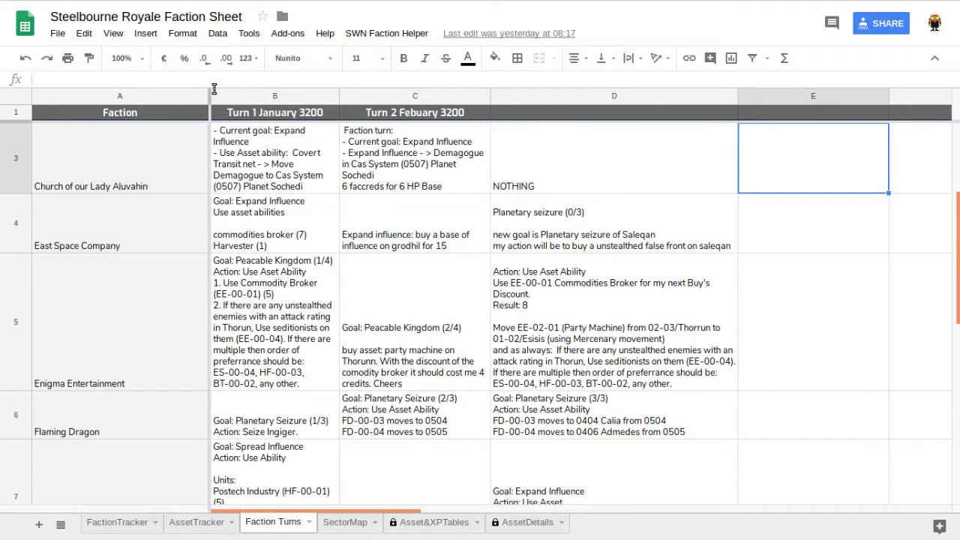
drag(213, 89, 193, 166)
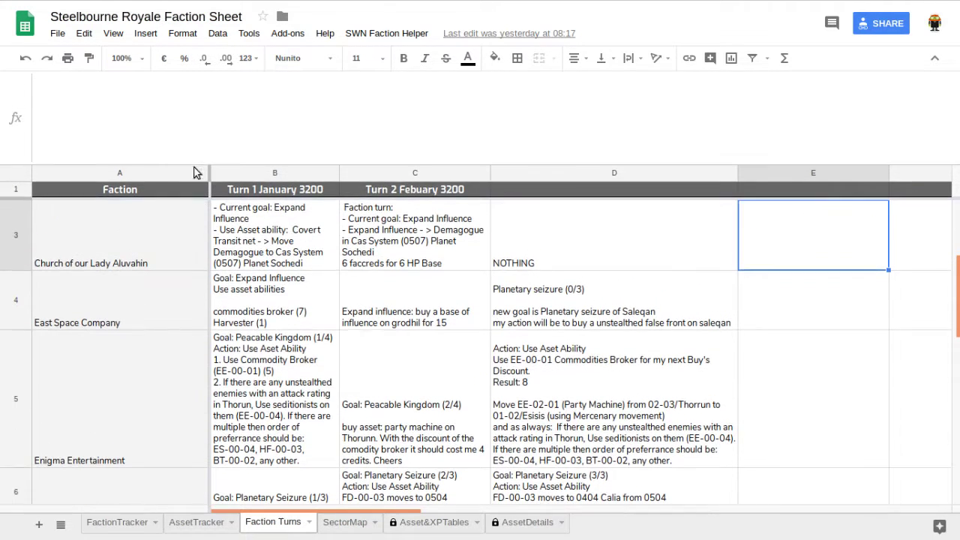
click(124, 99)
text(- Current goal: Expand Influence - Use Asset ability:  Covert Transit net - > Move Demagogue from Cas System (0507) Planet Sochedi  =>  Platho System  (0506) Planet Metanar)
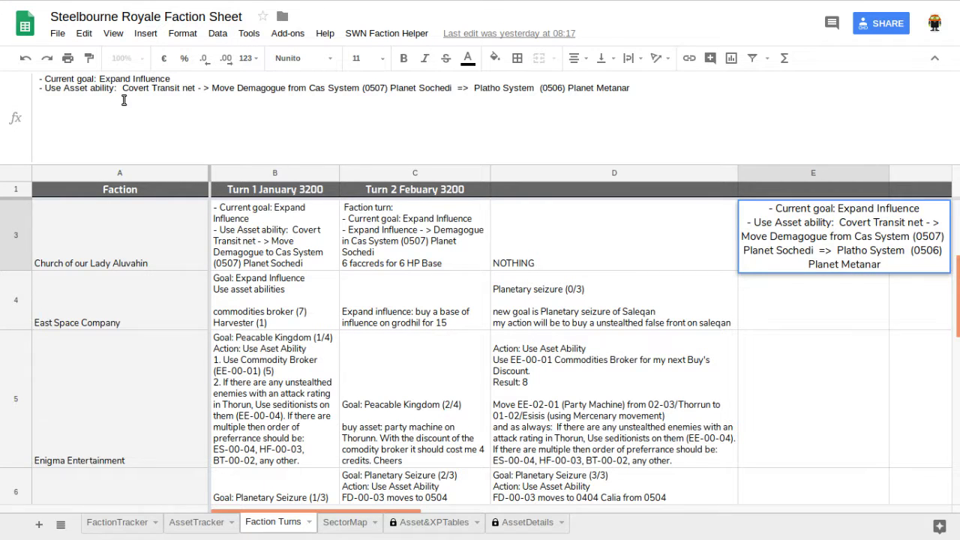
key(Return)
click(768, 256)
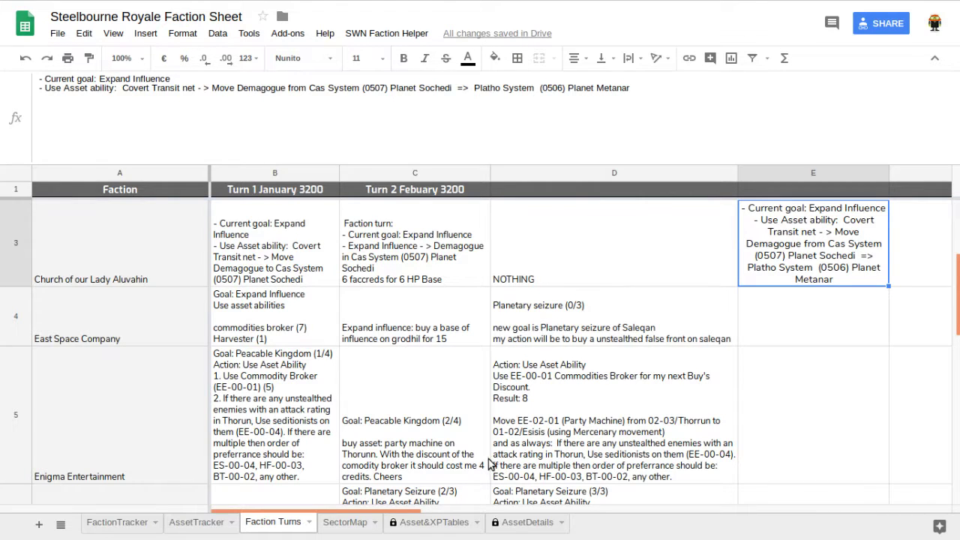
Step: Set the goal of Church of our Lady Aluvahin to Expand Influence in the FactionTracker sheet
click(142, 522)
click(60, 225)
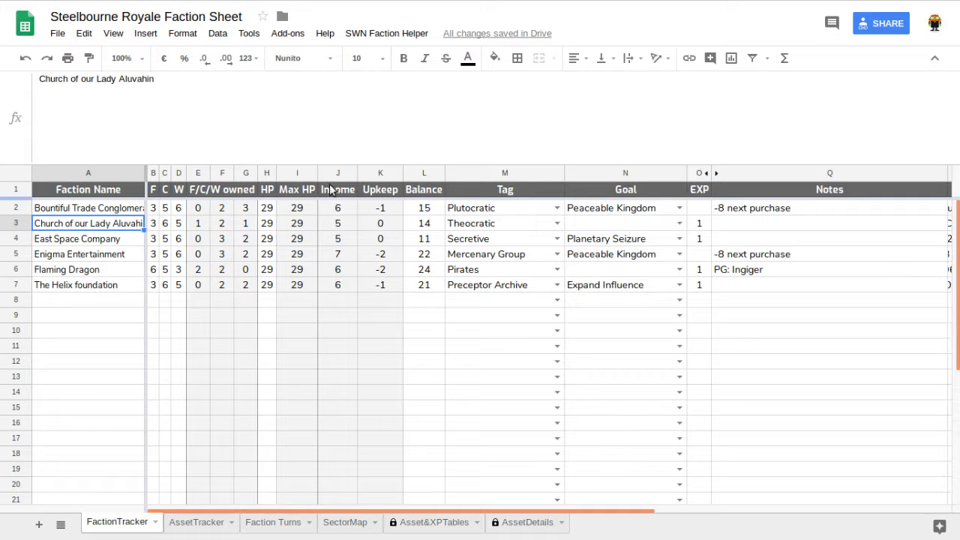
click(659, 223)
click(679, 225)
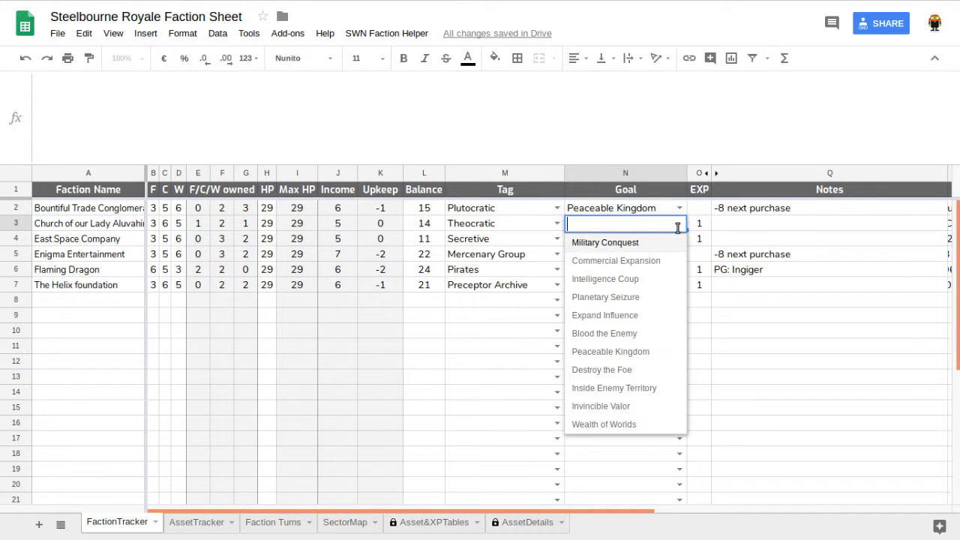
text(expa)
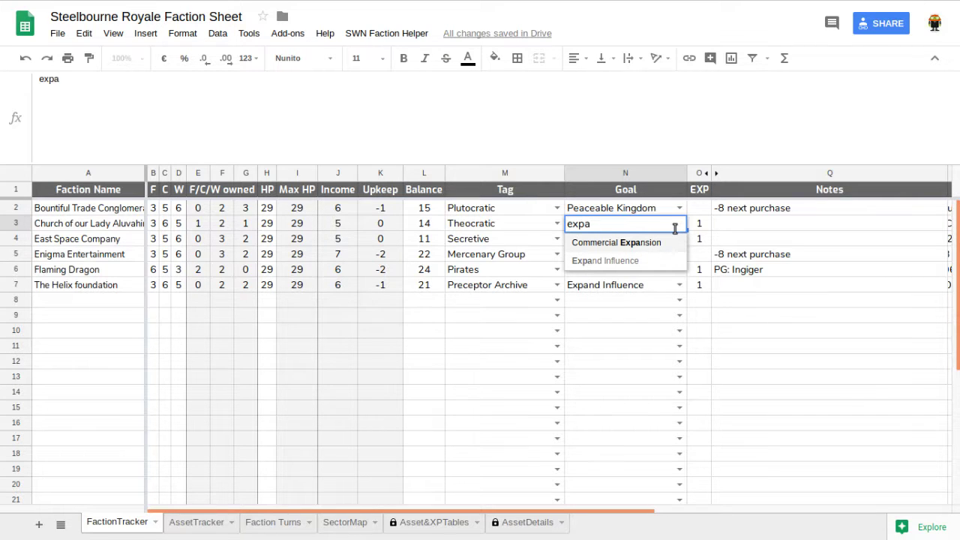
click(638, 260)
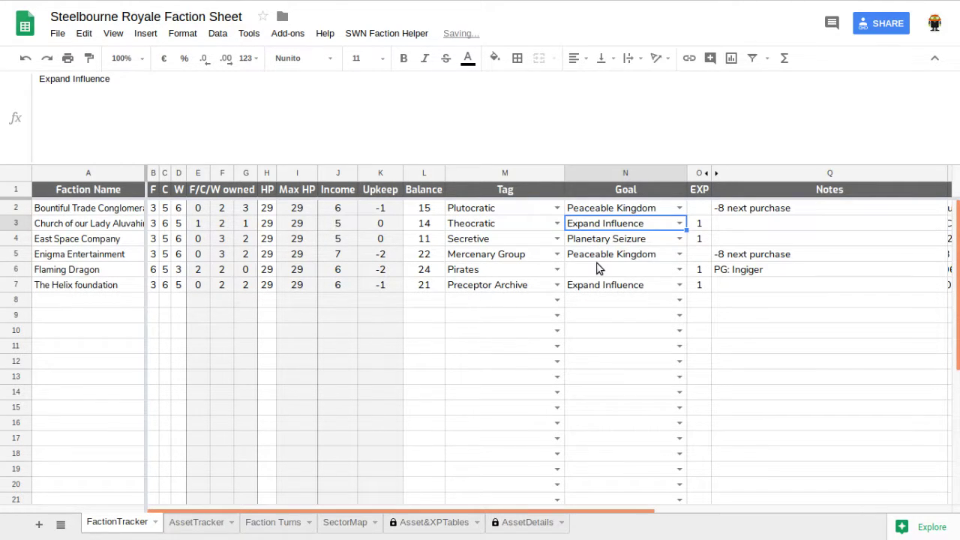
click(405, 328)
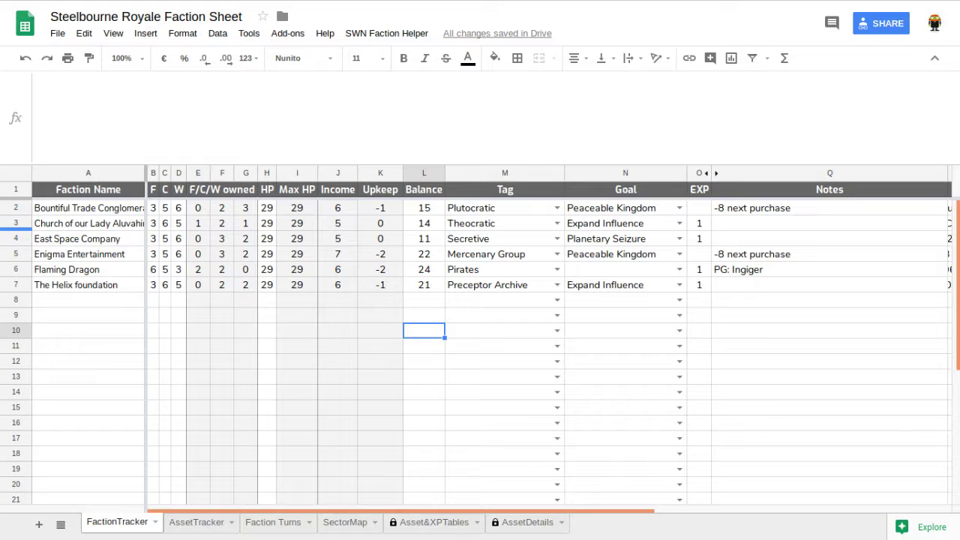
Step: Look up the Faction Goals rules in the Stars Without Number rulebook, and return to the Church's entry in the Faction Turns sheet
key(ctrl+Tab)
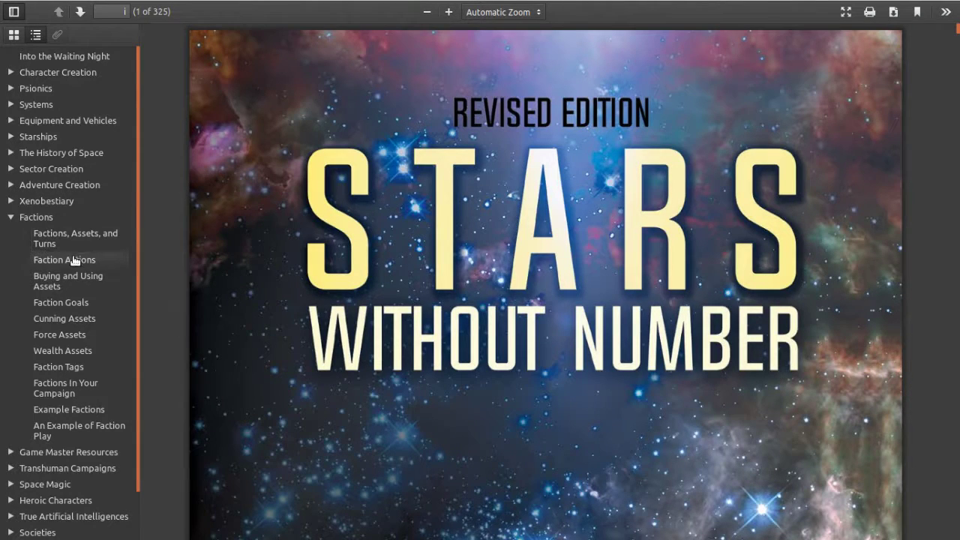
click(83, 303)
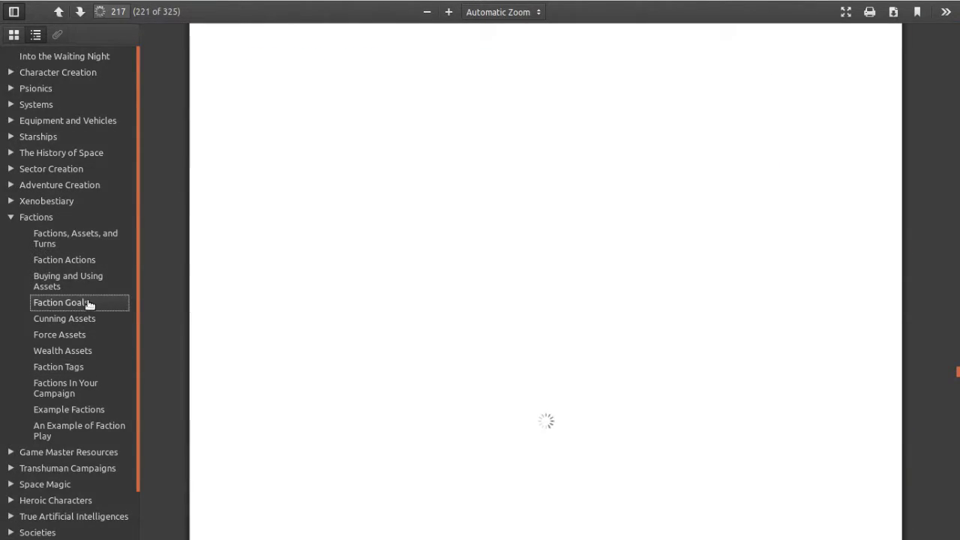
scroll(307, 271, down, 3)
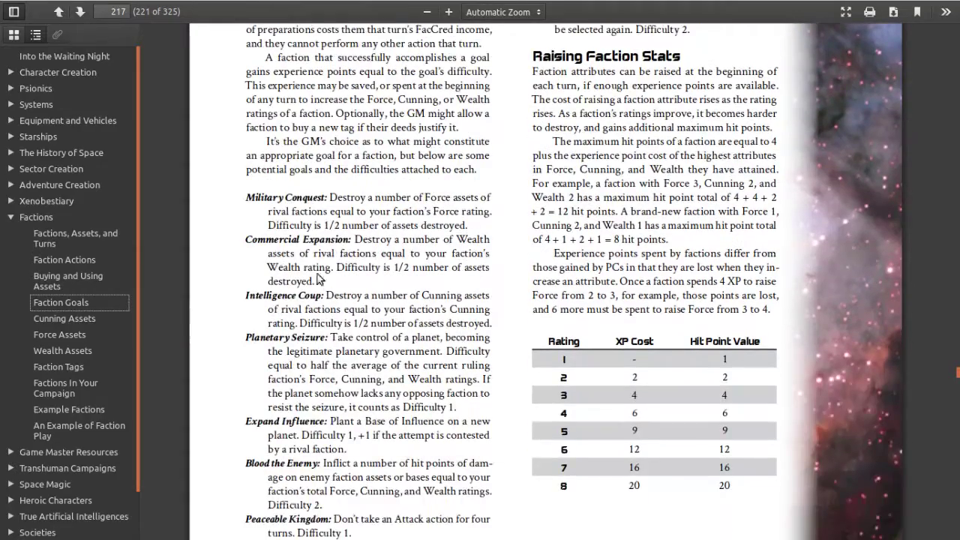
scroll(310, 322, down, 4)
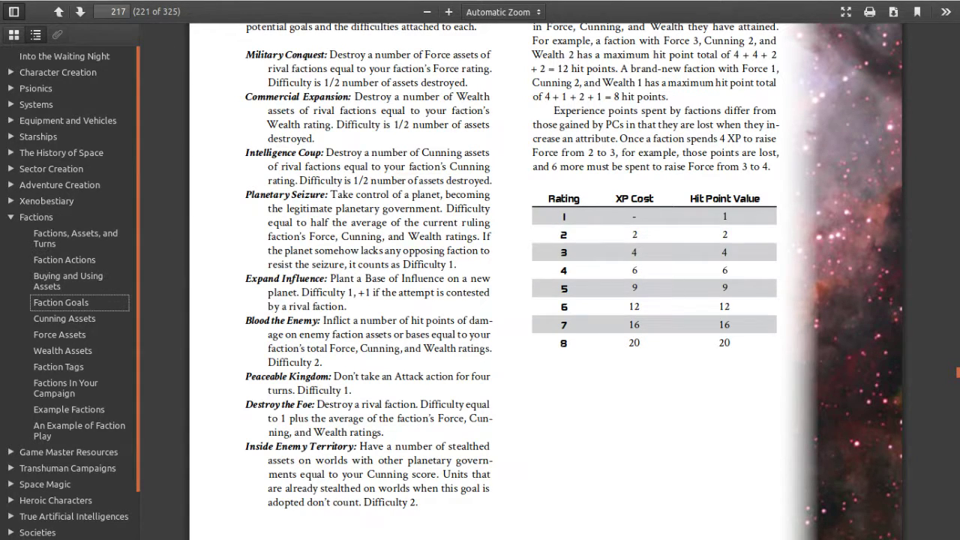
key(ctrl+Tab)
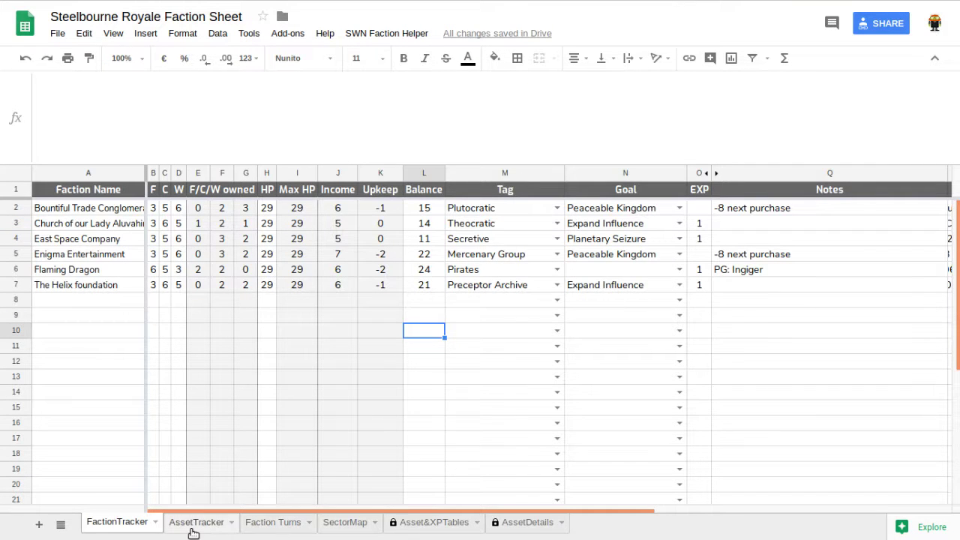
click(256, 523)
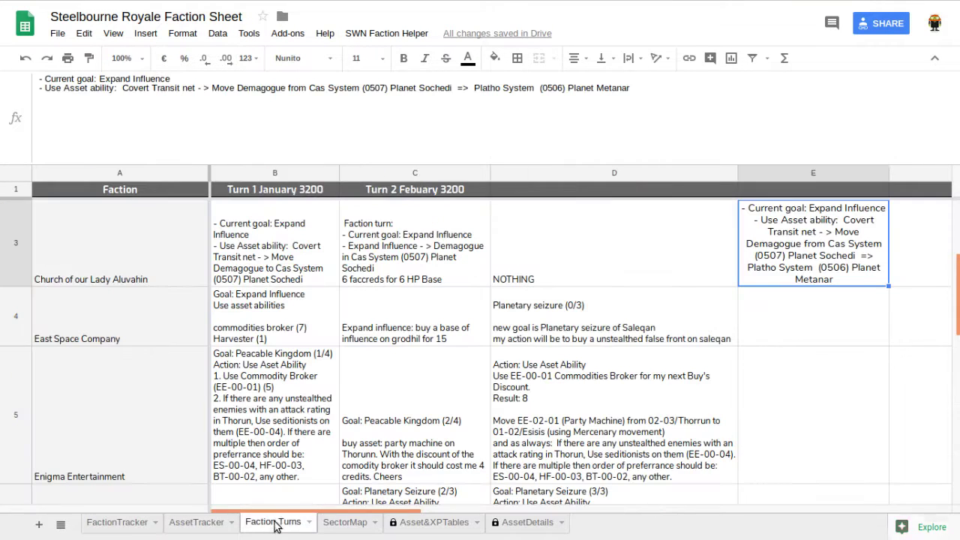
click(808, 233)
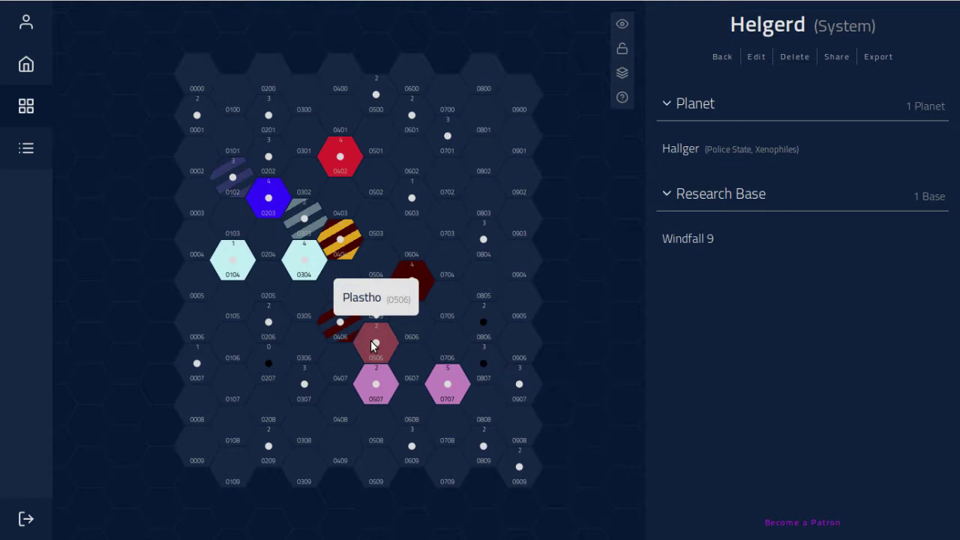
Step: On the sector map, reveal the hidden Cold War and Restrictive Laws tags of planet Metanar in the Plastho system, save, and review the tags
click(373, 344)
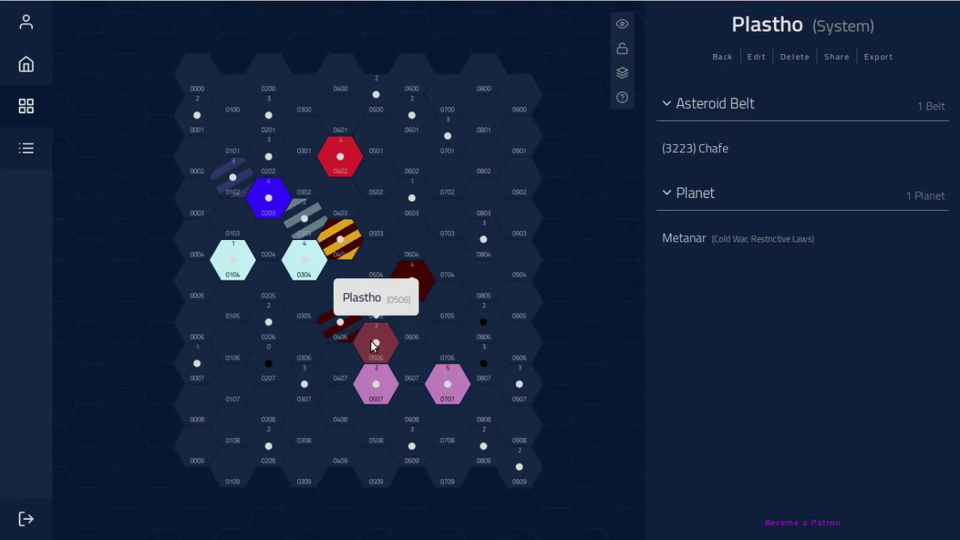
click(693, 251)
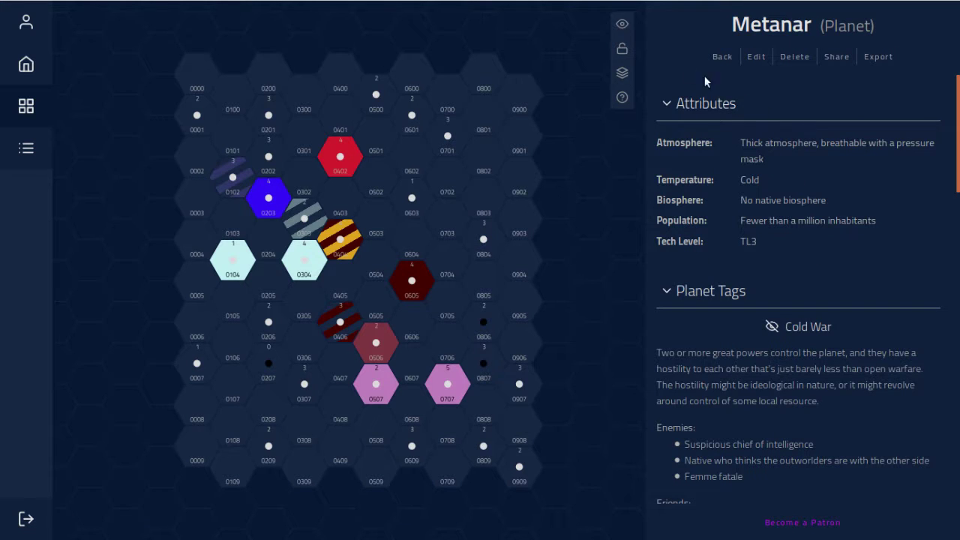
click(757, 60)
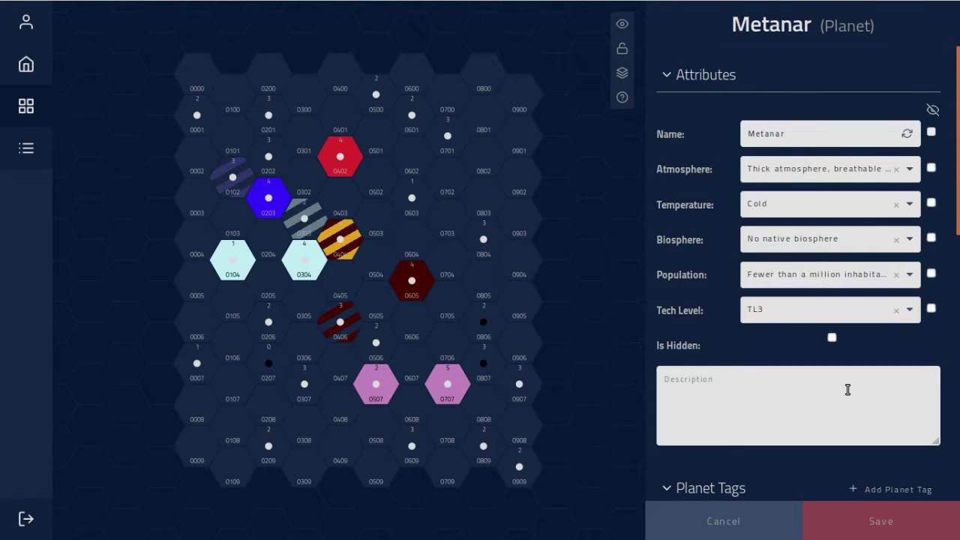
scroll(847, 389, down, 5)
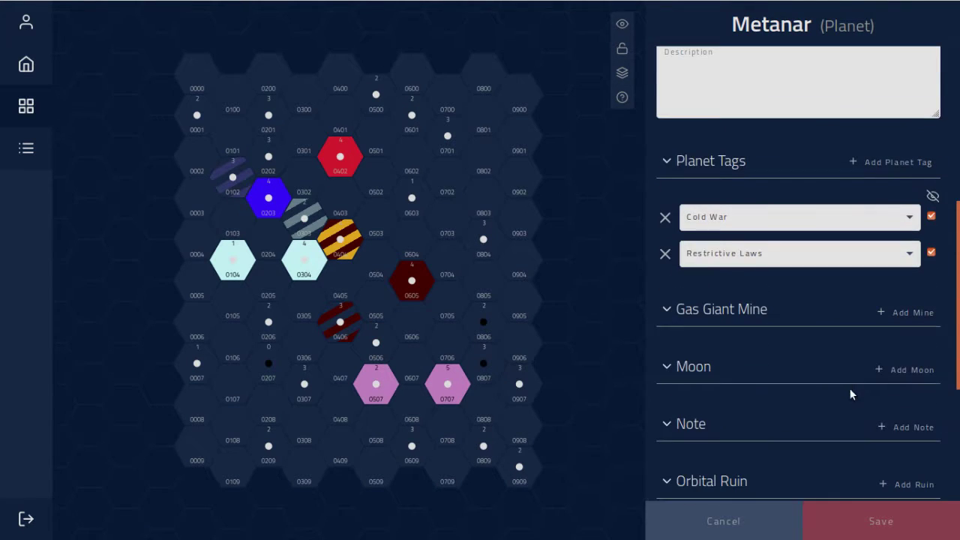
click(931, 253)
scroll(706, 308, up, 5)
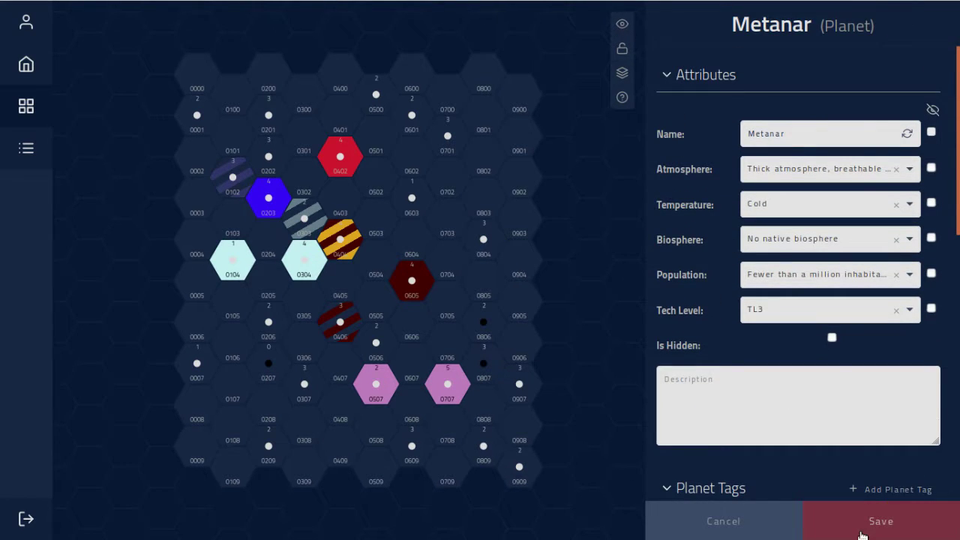
click(860, 535)
scroll(767, 439, down, 5)
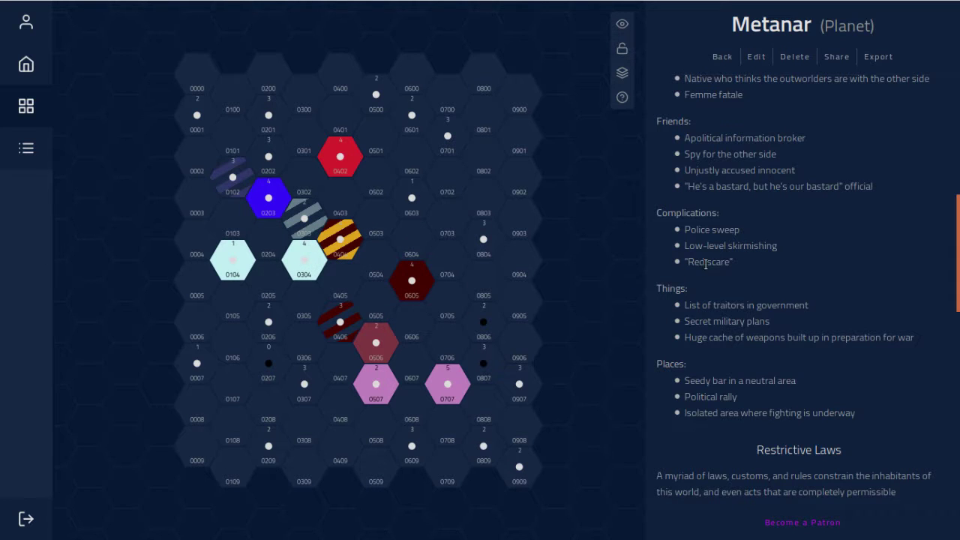
scroll(723, 270, up, 3)
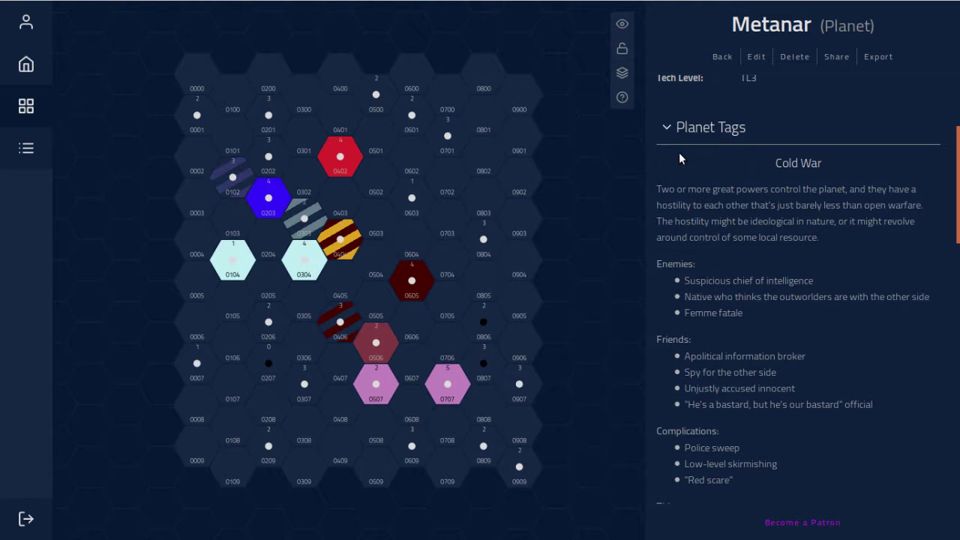
scroll(750, 225, up, 2)
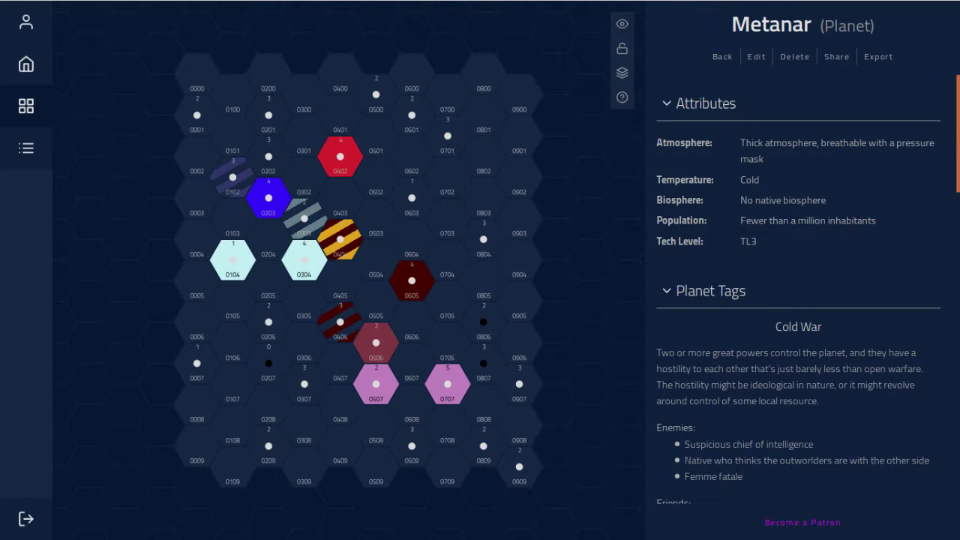
Step: Switch back to the faction spreadsheet and sort the AssetTracker sheet by Asset ID from A to Z, accepting the protected-range edit
key(ctrl+Tab)
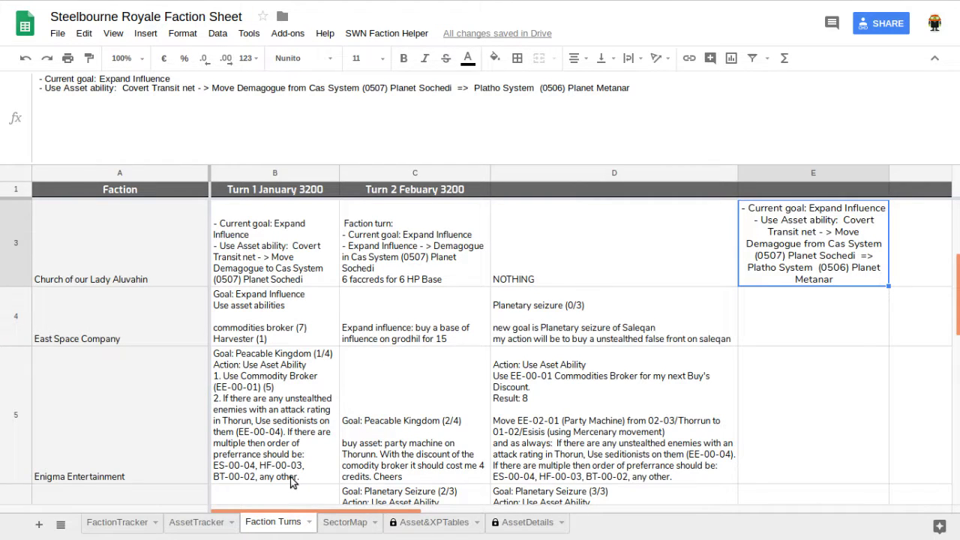
click(184, 525)
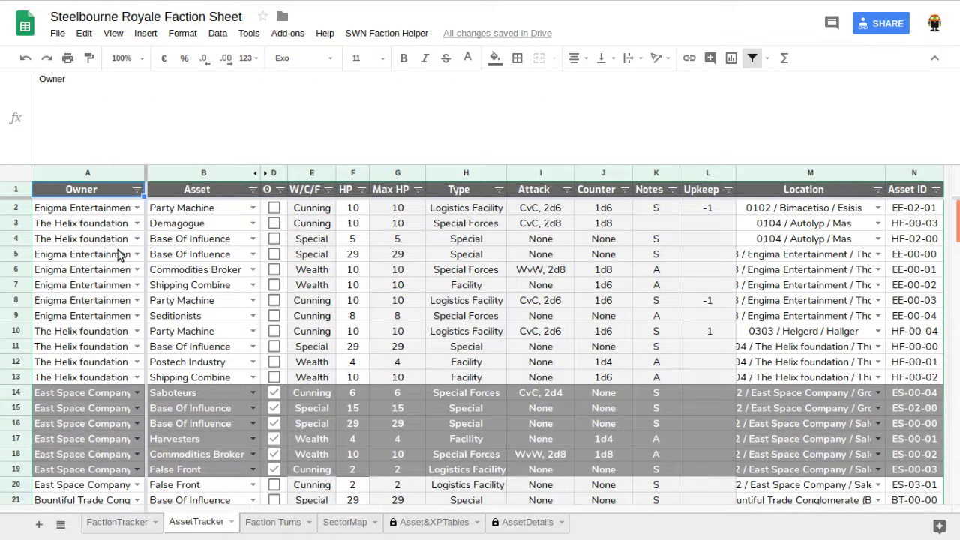
click(936, 189)
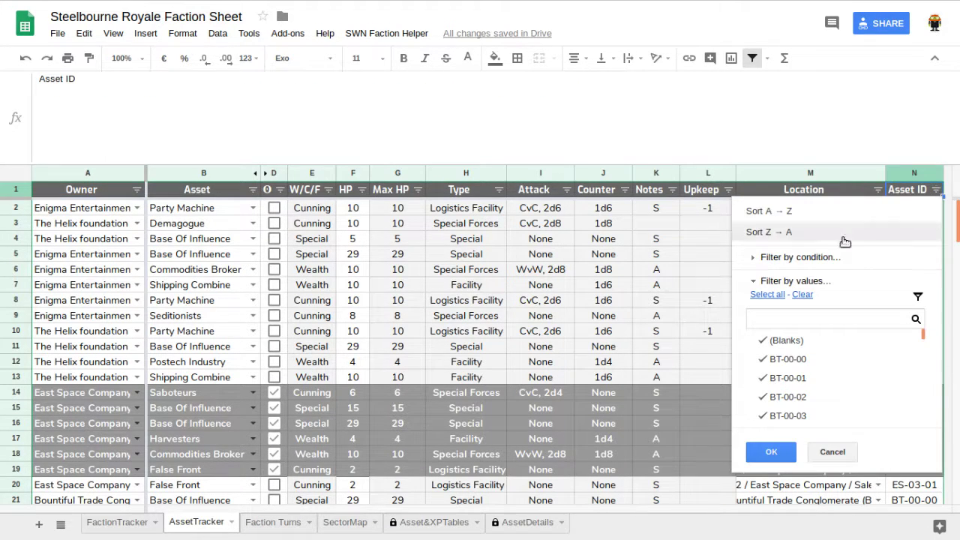
click(775, 216)
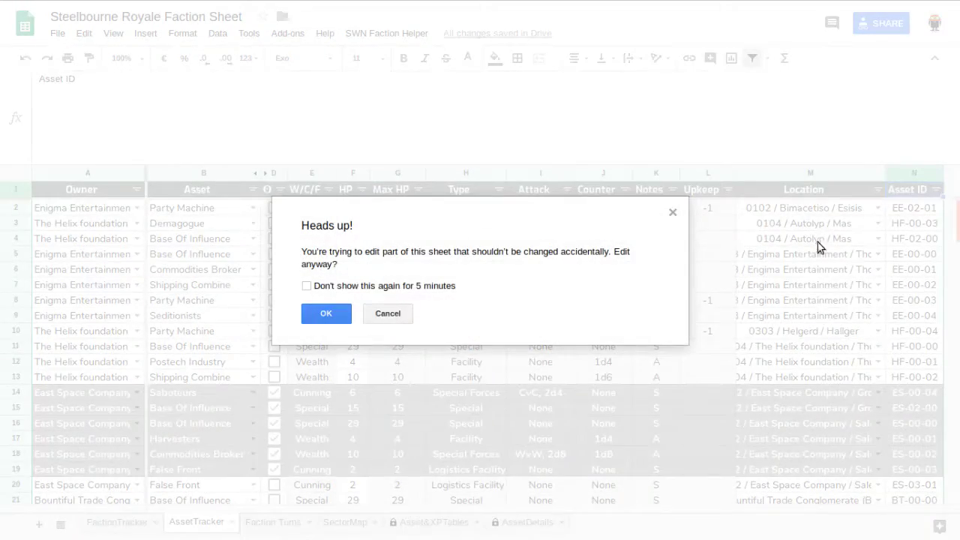
click(335, 319)
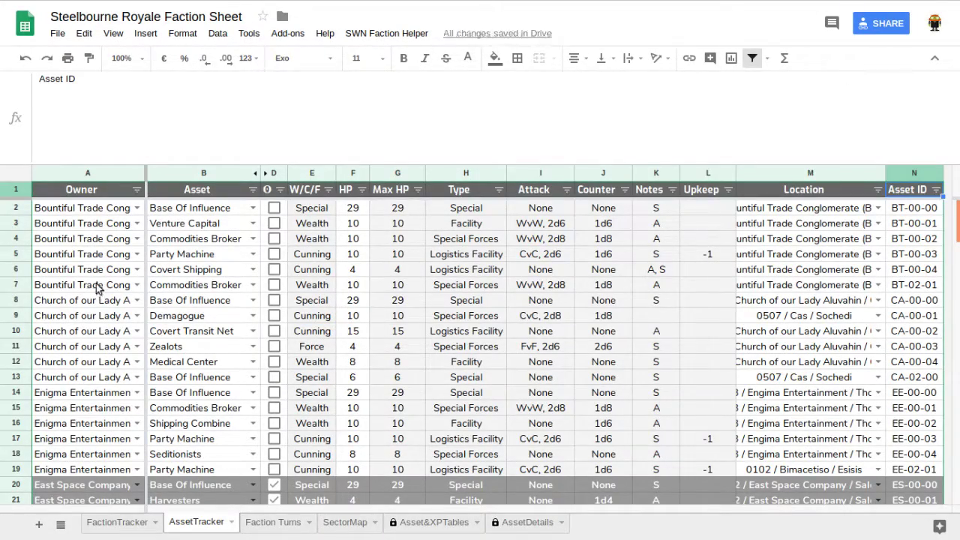
Step: Set the location of the Church's Demagogue asset to 0506 / Plastho / Metanar, and return to the Faction Turns sheet
click(113, 300)
key(Down)
key(Down)
key(Up)
key(Right)
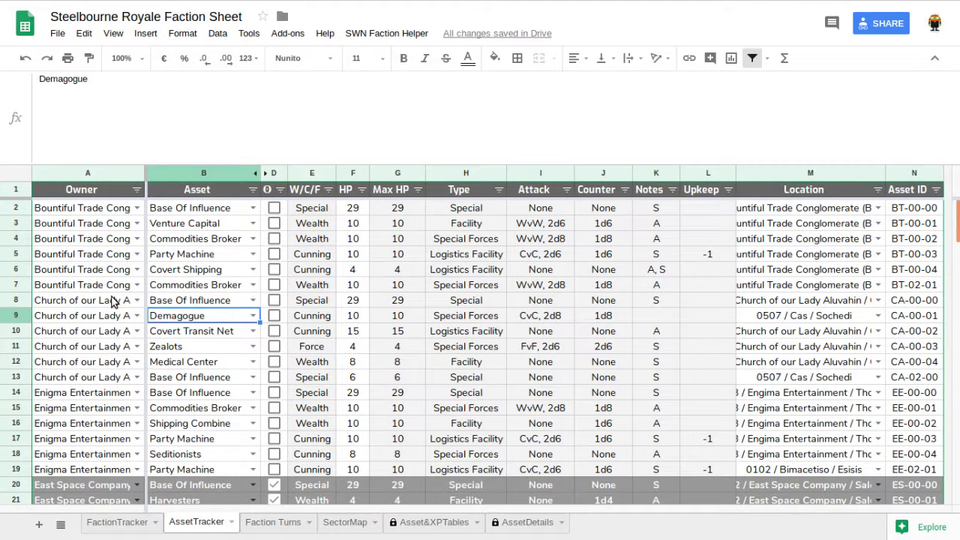
key(Right)
key(Right)
key(Right)
key(Right)
key(Right)
key(Right)
key(Right)
key(Right)
key(Right)
key(Right)
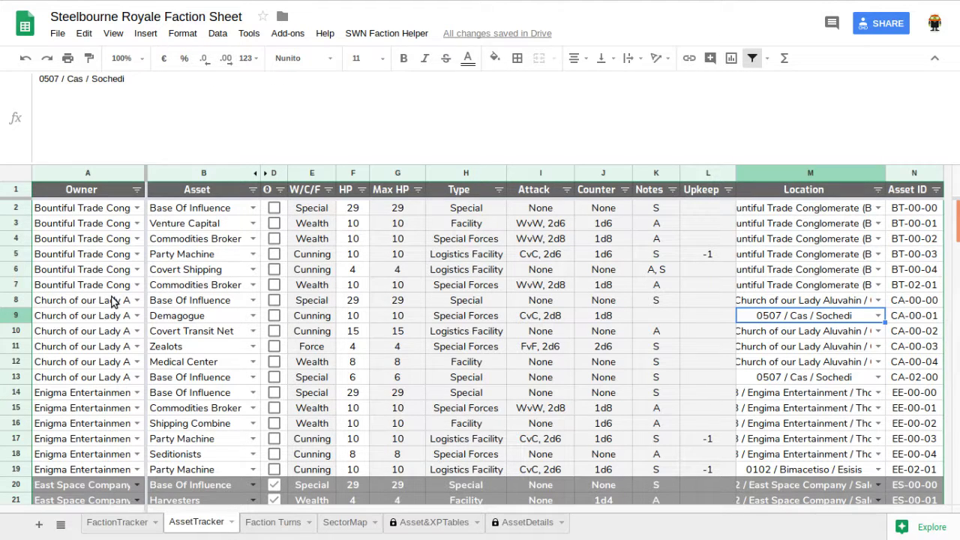
text(0506)
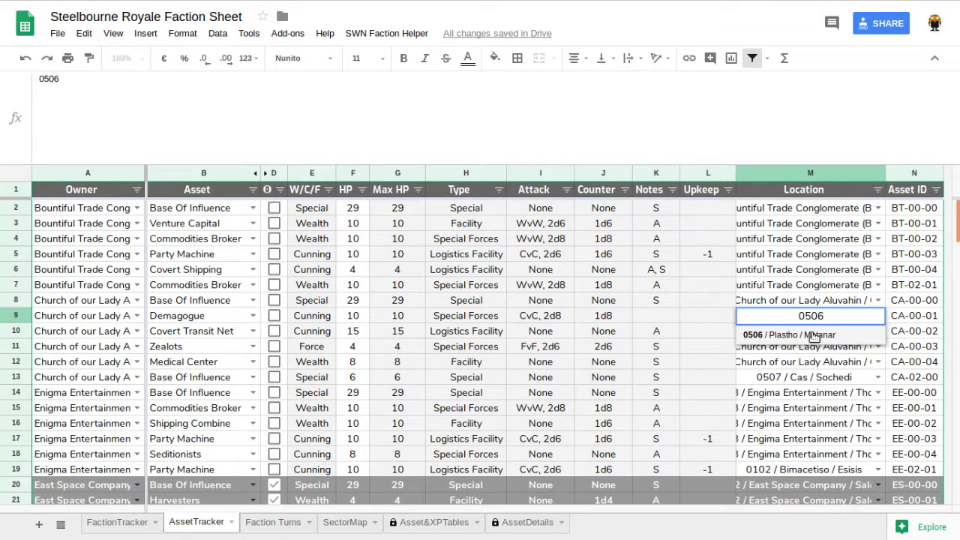
click(812, 336)
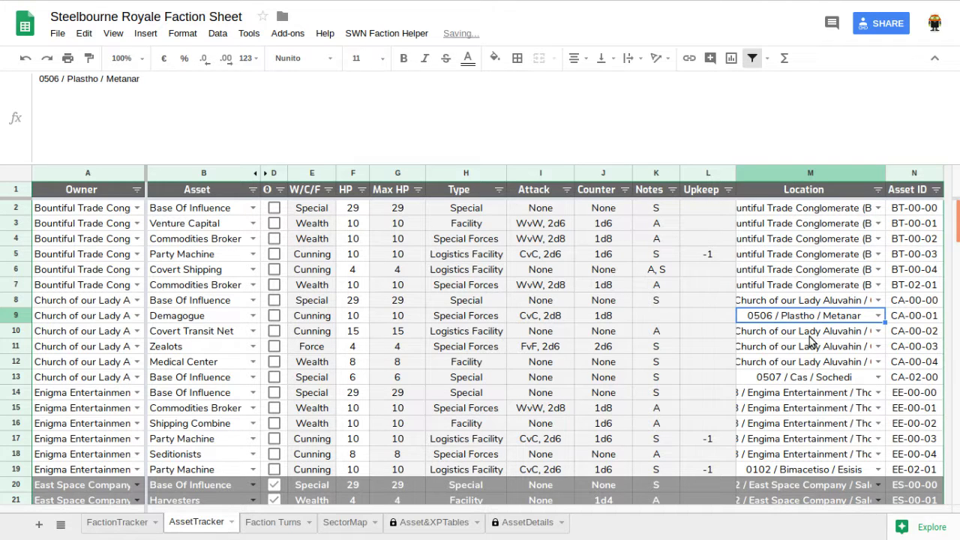
key(Return)
click(785, 317)
click(569, 289)
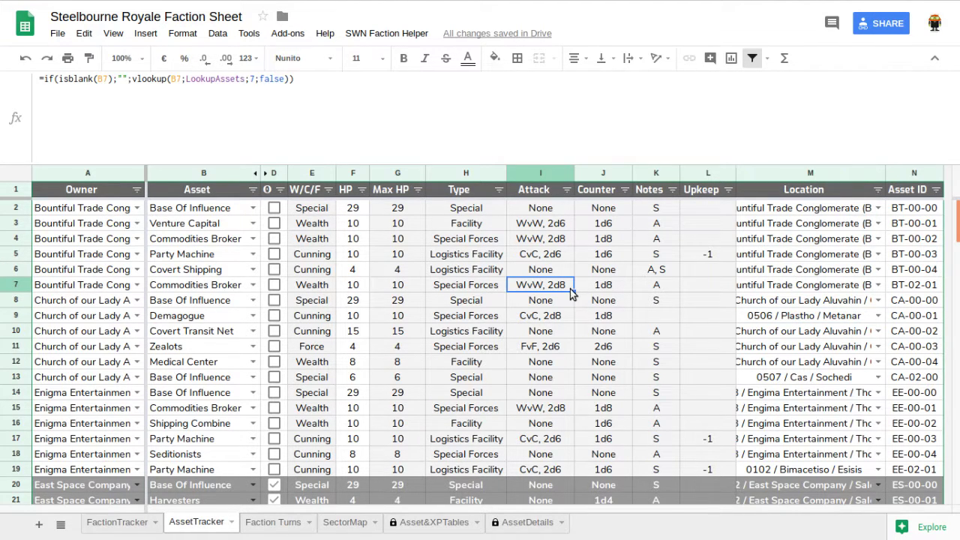
click(272, 524)
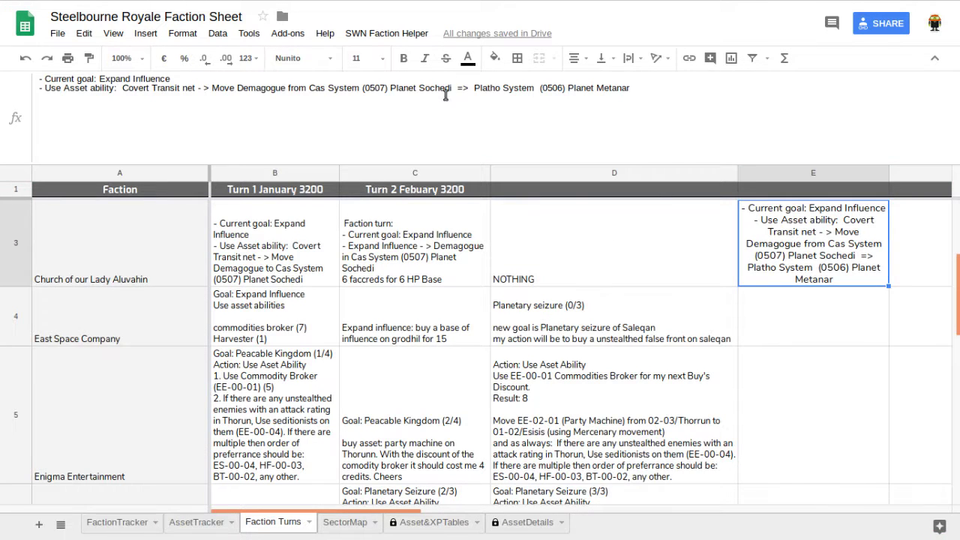
Step: Left-align the Church of our Lady Aluvahin's newest turn entry and widen column E so its text wraps over fewer lines
click(584, 63)
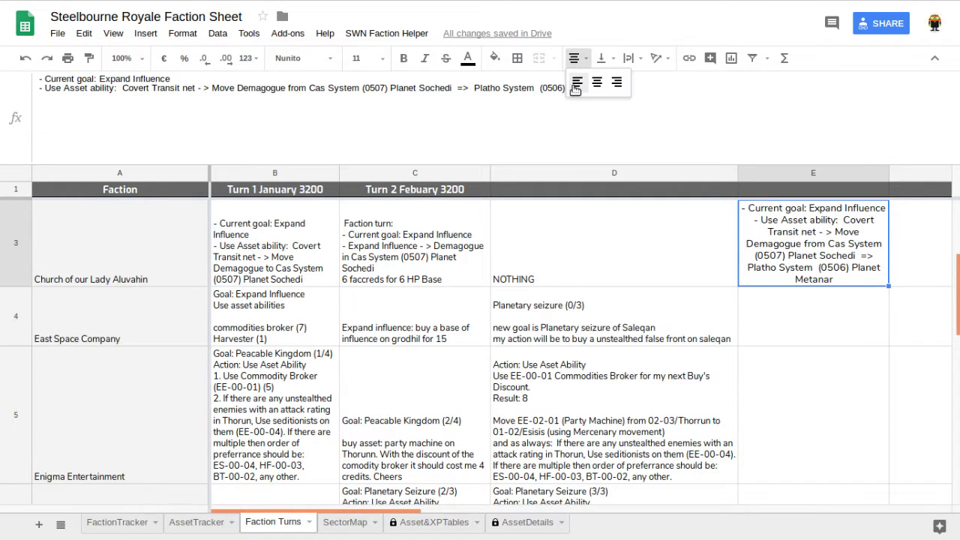
click(577, 82)
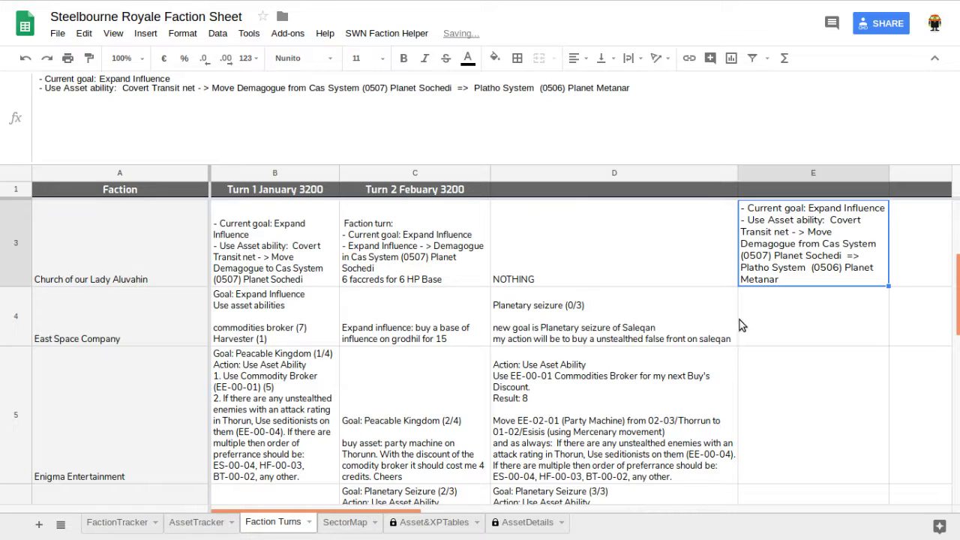
drag(731, 172, 576, 172)
drag(368, 513, 502, 510)
drag(448, 172, 620, 174)
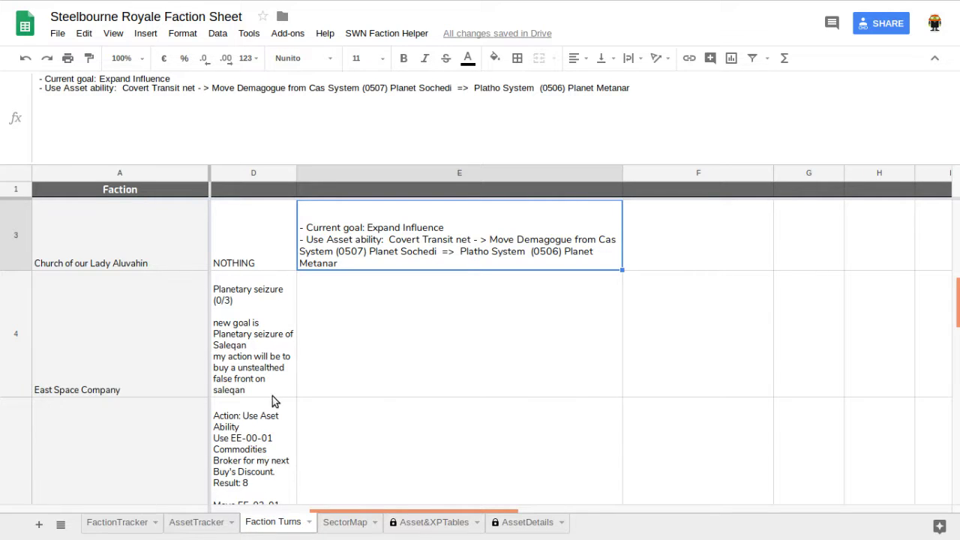
Step: Widen column D again so the earlier turn texts no longer stretch the rows, and bring column E into view
scroll(390, 247, down, 2)
scroll(394, 271, up, 2)
drag(297, 172, 493, 168)
scroll(401, 407, right, 2)
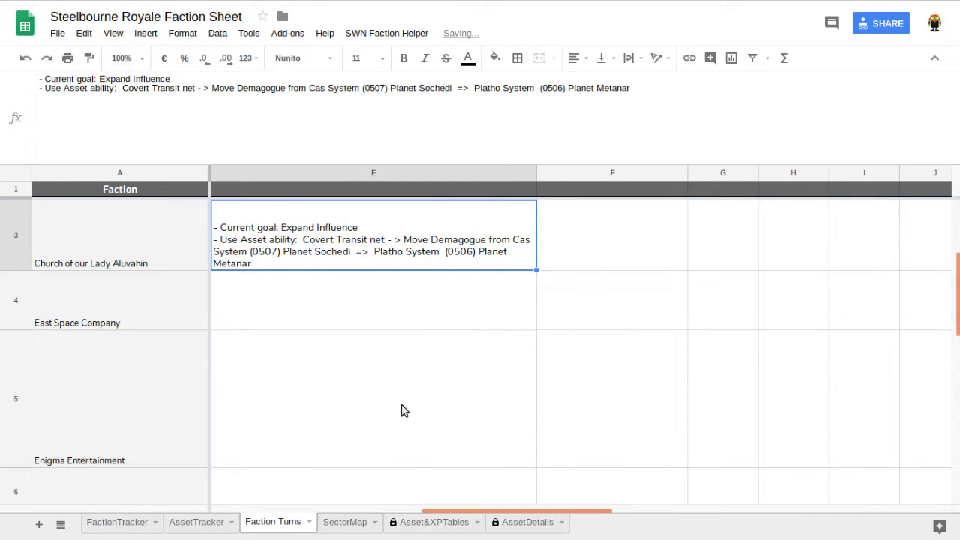
Step: Enter "Goal: Expand Influence" and "Action Expand Influence on Halger (303) 6 hp" as two lines in The Helix foundation's single cell in column E
scroll(404, 411, up, 2)
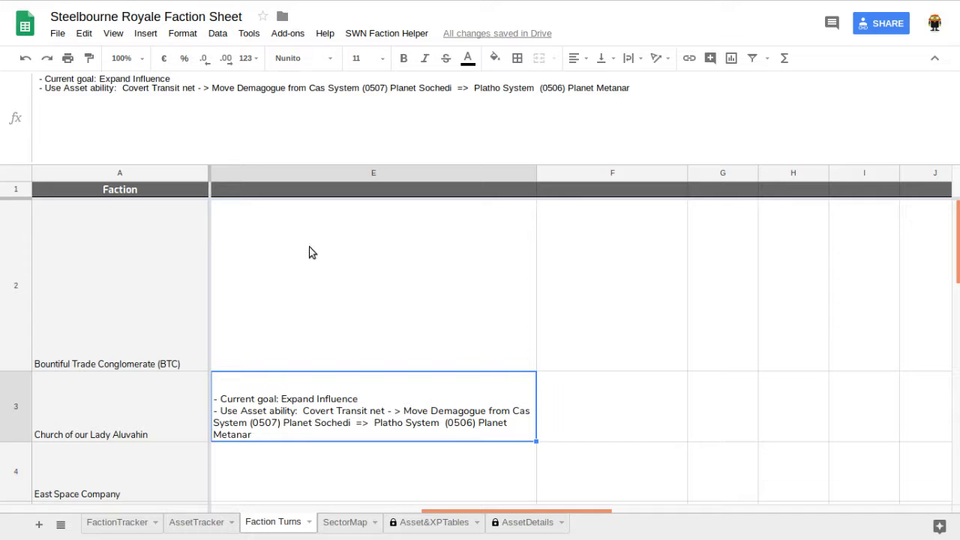
scroll(276, 341, down, 2)
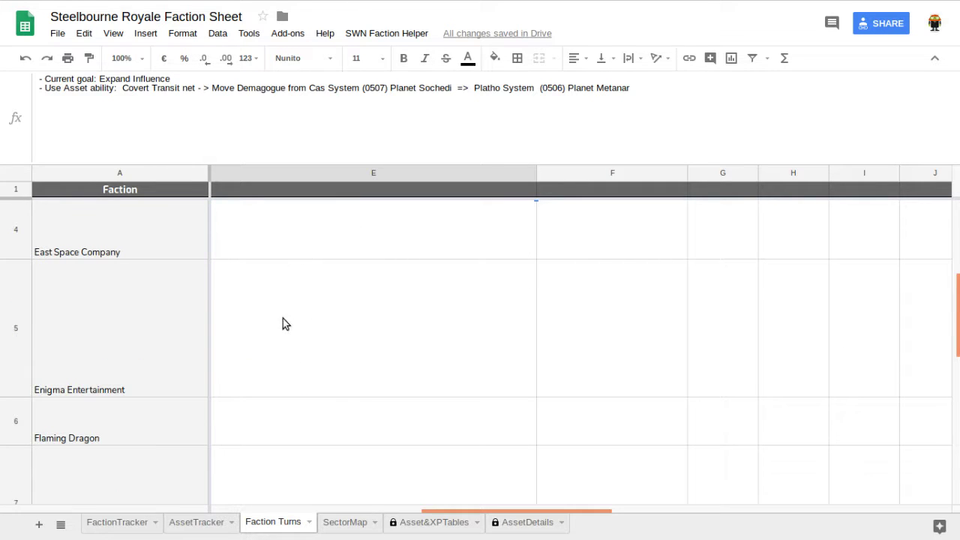
scroll(312, 338, up, 1)
scroll(312, 338, down, 4)
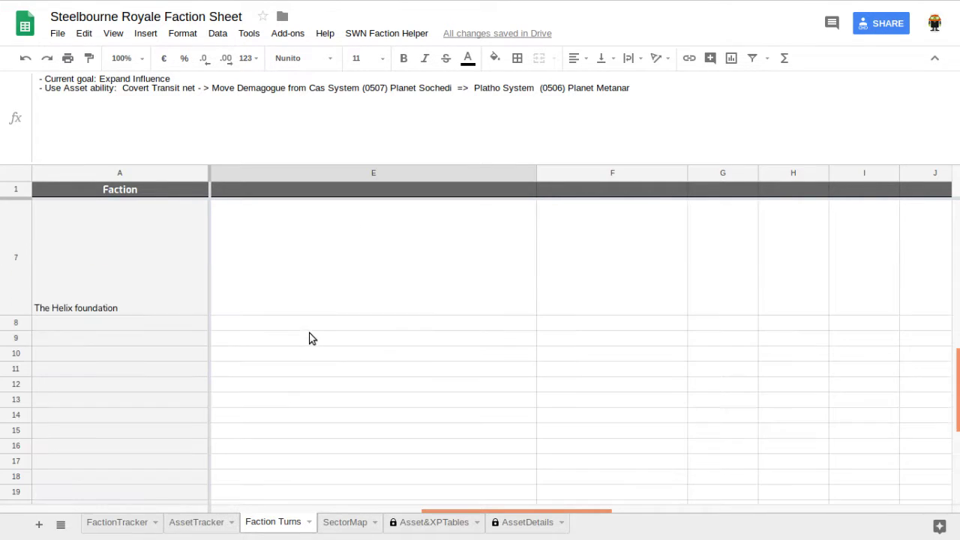
click(345, 299)
text(Goal: Expand Influence Action Expand Influence on Halger (303) 6 hp)
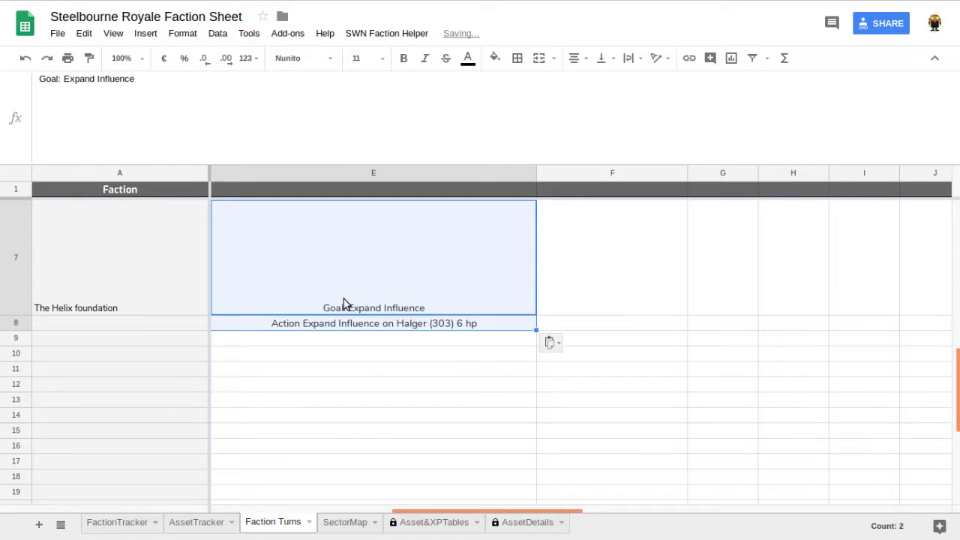
key(ctrl+z)
click(112, 97)
text(Goal: Expand Influence Action Expand Influence on Halger (303) 6 hp)
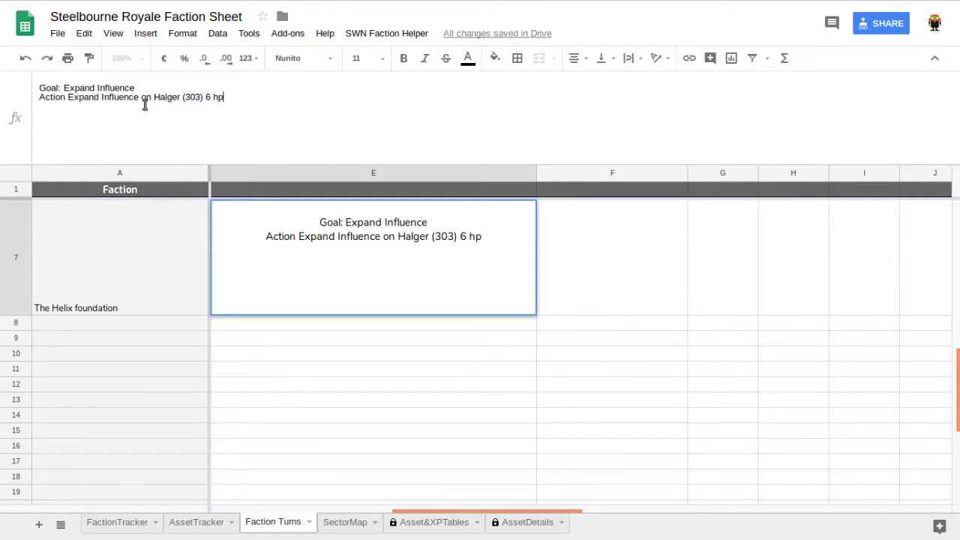
key(Return)
click(336, 259)
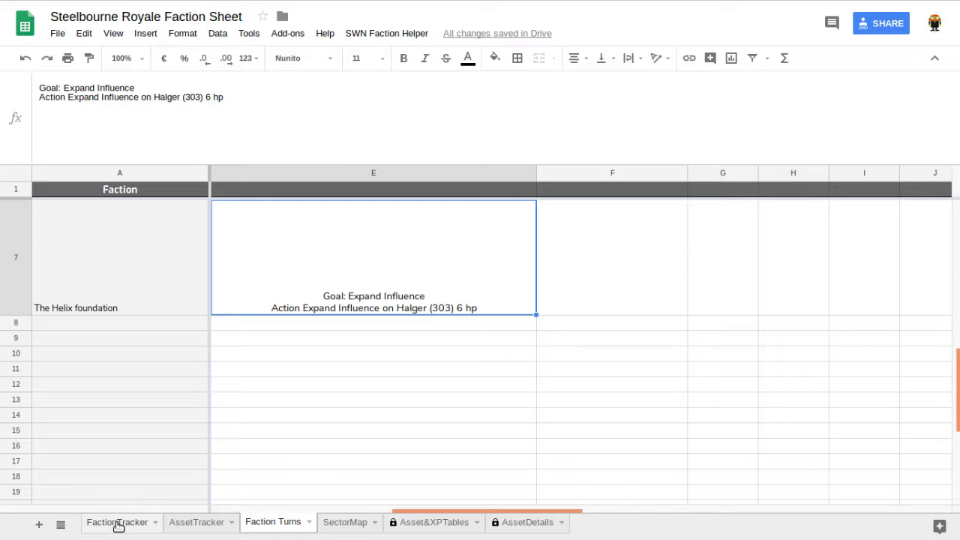
Step: Check the FactionTracker and AssetTracker sheets, and return to the Faction Turns sheet
click(119, 521)
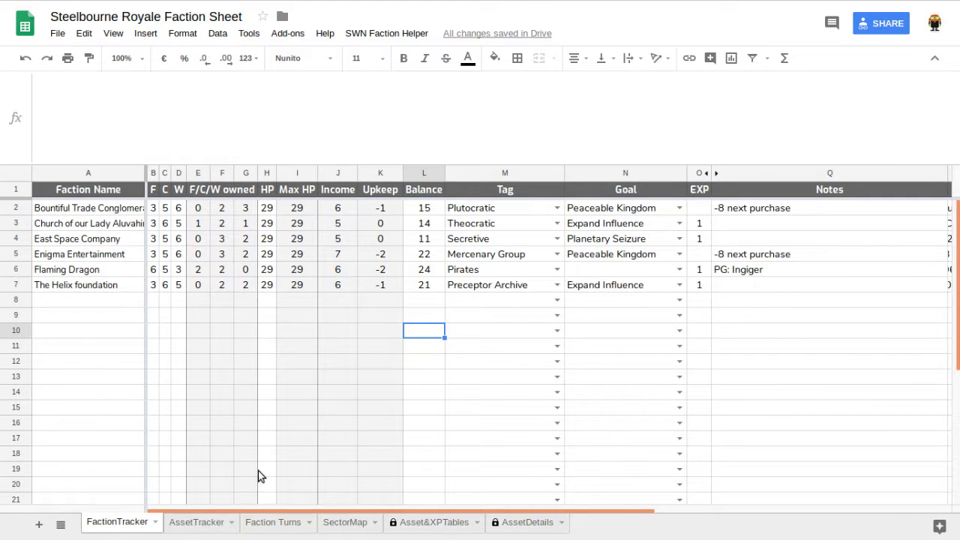
click(210, 529)
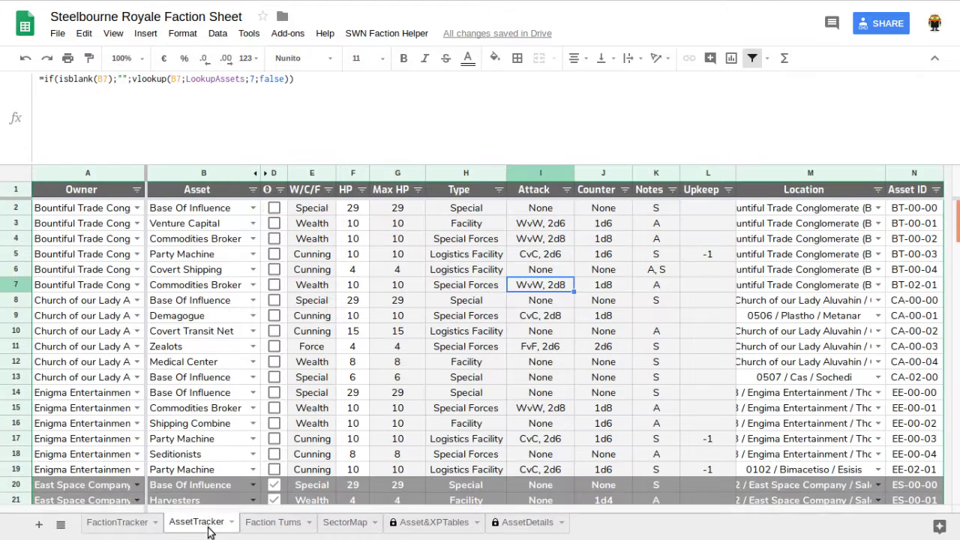
click(278, 521)
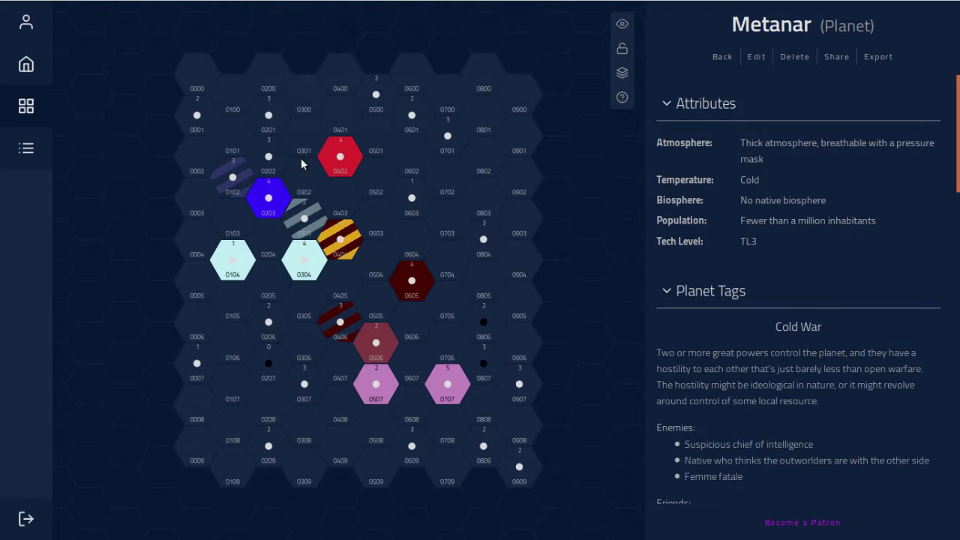
Step: On the sector map, open the Helgerd system (0303) and review planet Hallger's attributes and tags
click(298, 218)
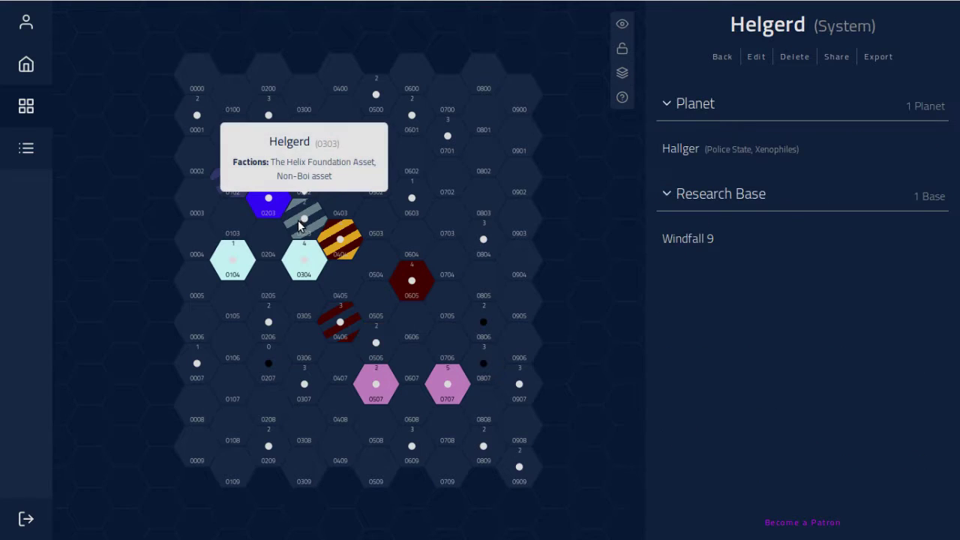
click(682, 157)
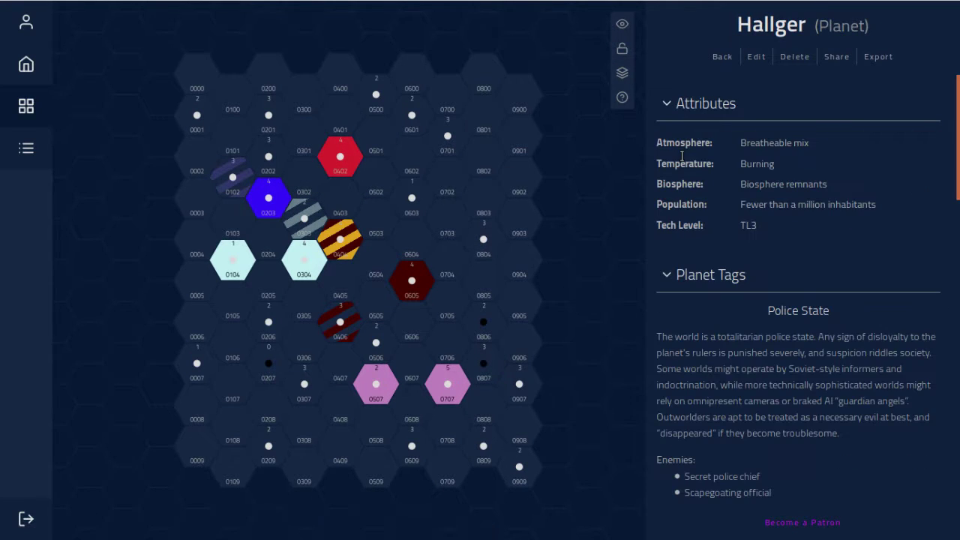
scroll(789, 298, down, 5)
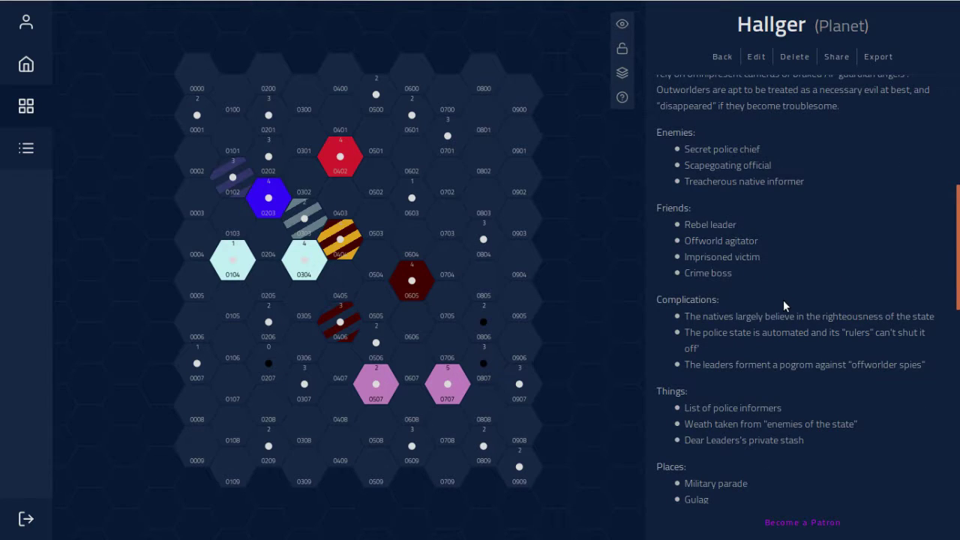
click(723, 57)
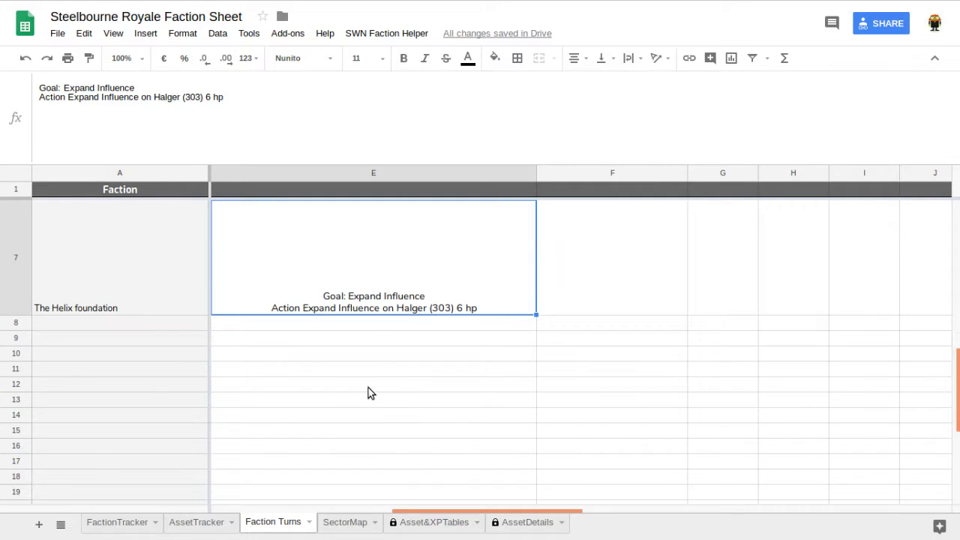
Step: Below the last asset in the AssetTracker sheet, add a Base Of Influence owned by The Helix foundation
click(198, 526)
scroll(192, 442, down, 15)
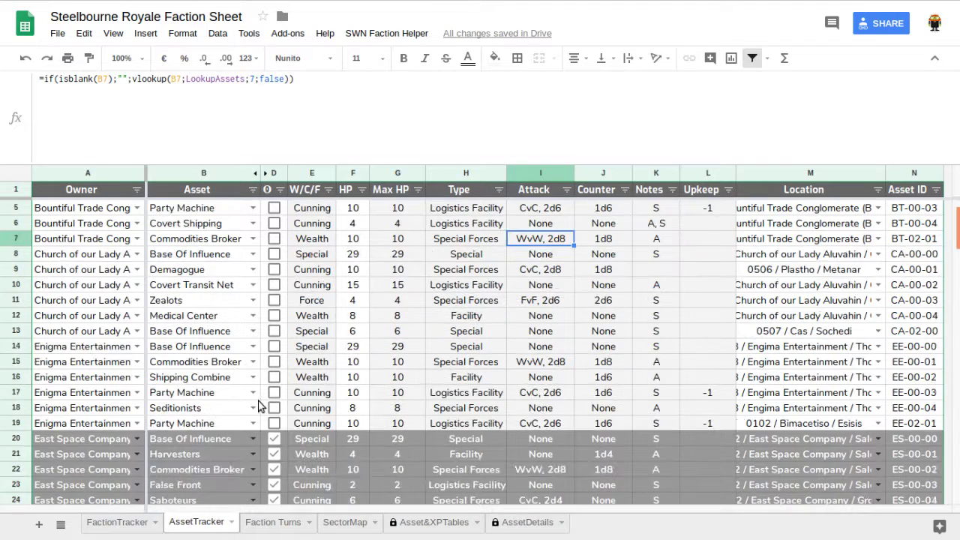
scroll(202, 411, up, 5)
click(75, 303)
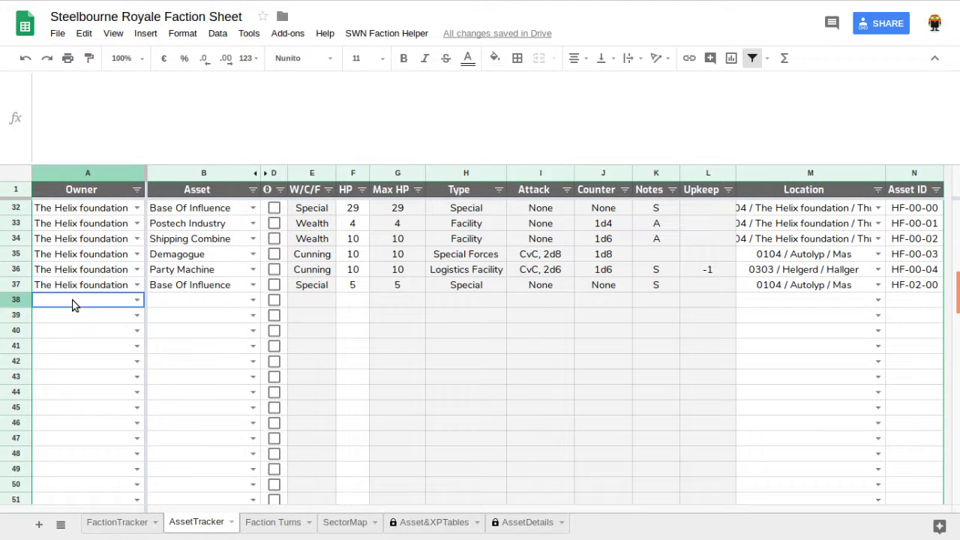
text(he)
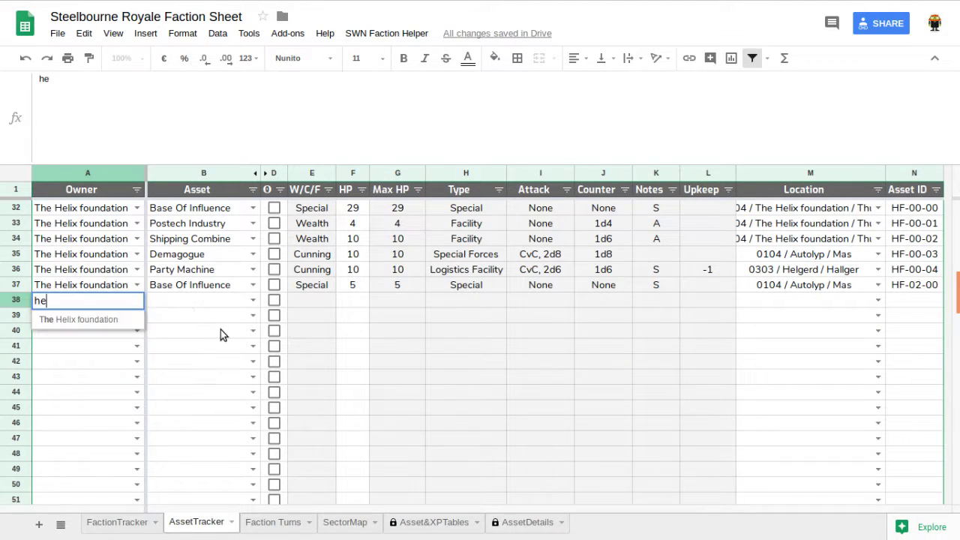
click(95, 319)
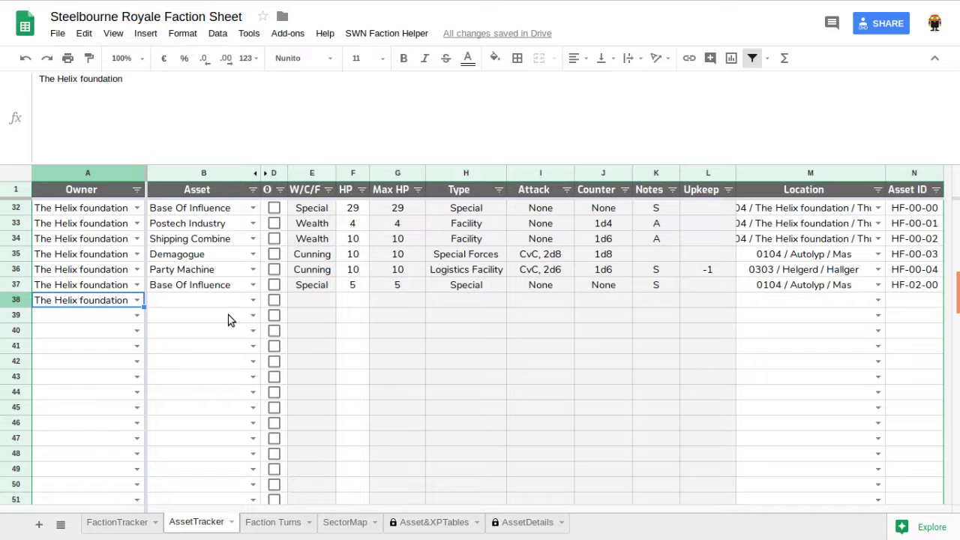
key(Tab)
text(base)
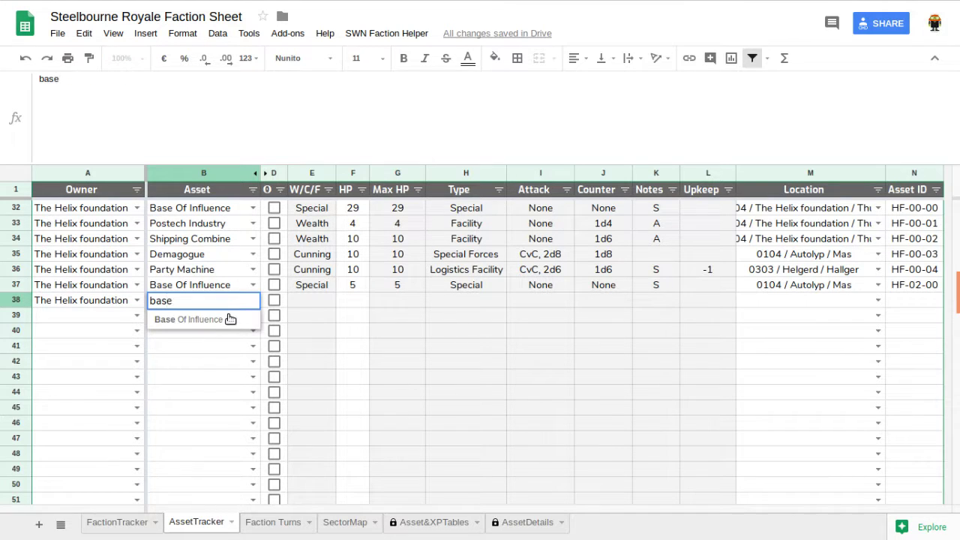
key(Tab)
Step: Set the new base's HP and Max HP to 6, accepting the protected-range edit and silencing its warning for 5 minutes
key(Tab)
key(Tab)
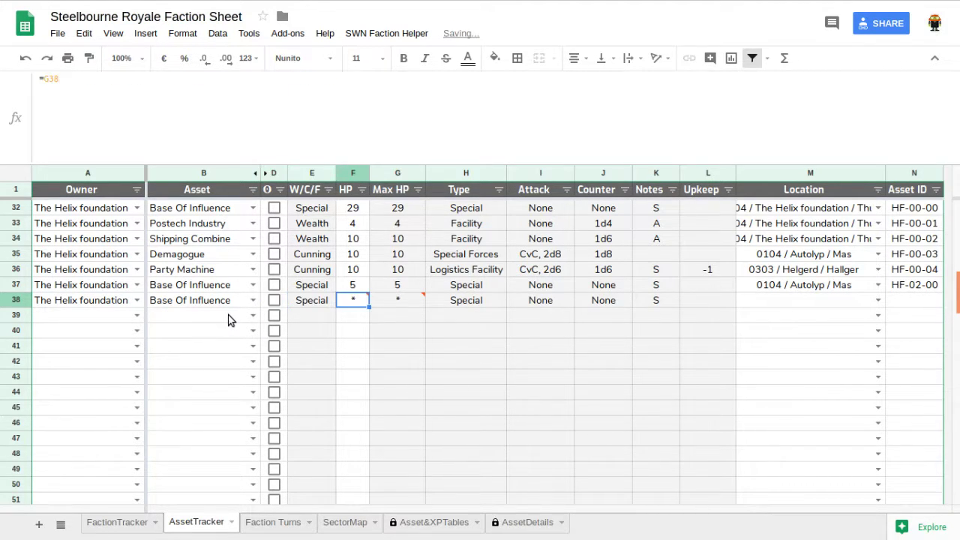
text(6)
key(Tab)
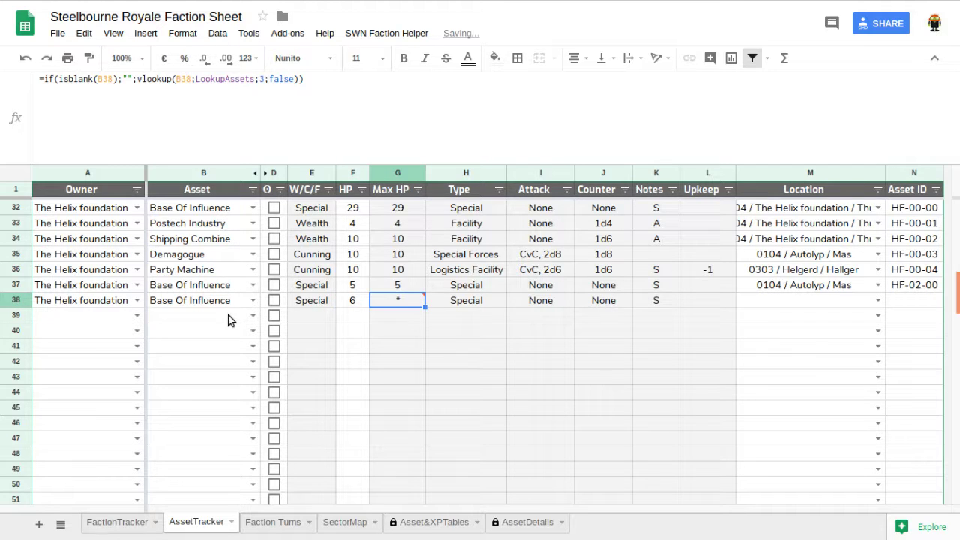
text(6)
click(306, 286)
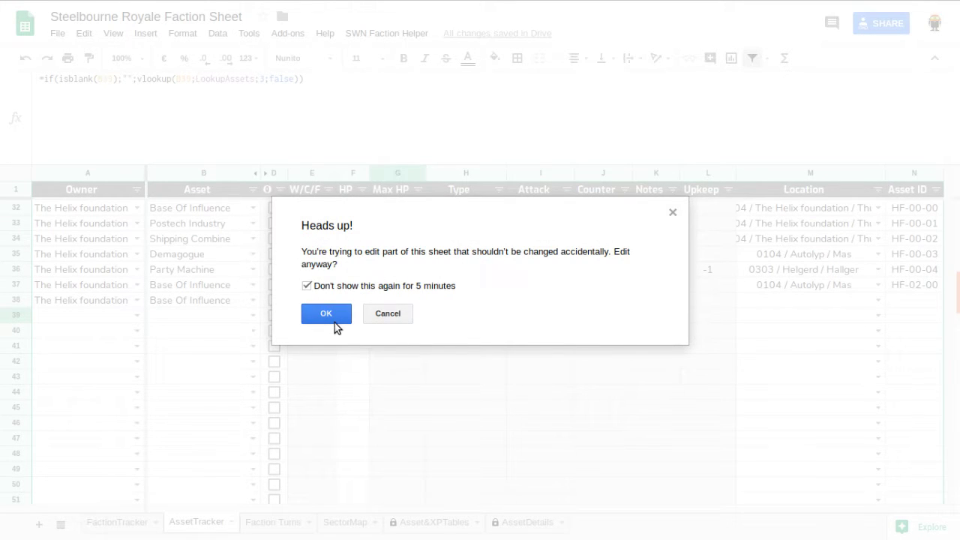
click(330, 314)
Step: Set the new base's location to 0303 / Helgerd / Hallger, checking the order in the Faction Turns sheet
key(Up)
key(Tab)
key(Tab)
key(Tab)
key(Tab)
key(Tab)
key(Tab)
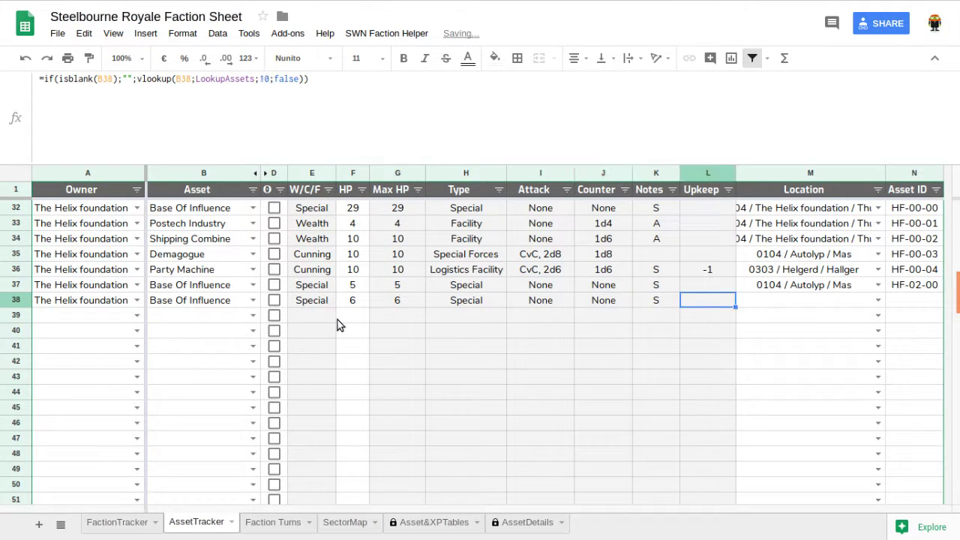
click(273, 523)
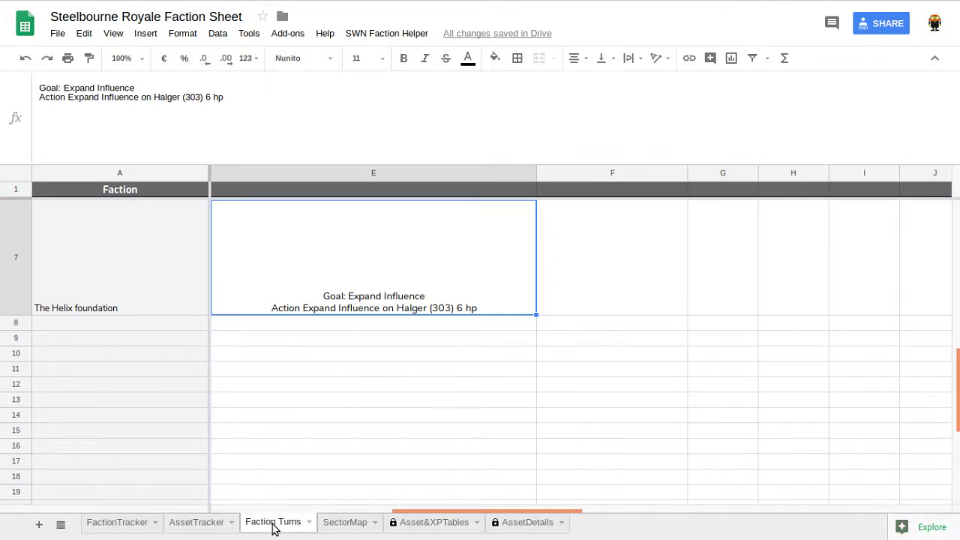
click(171, 523)
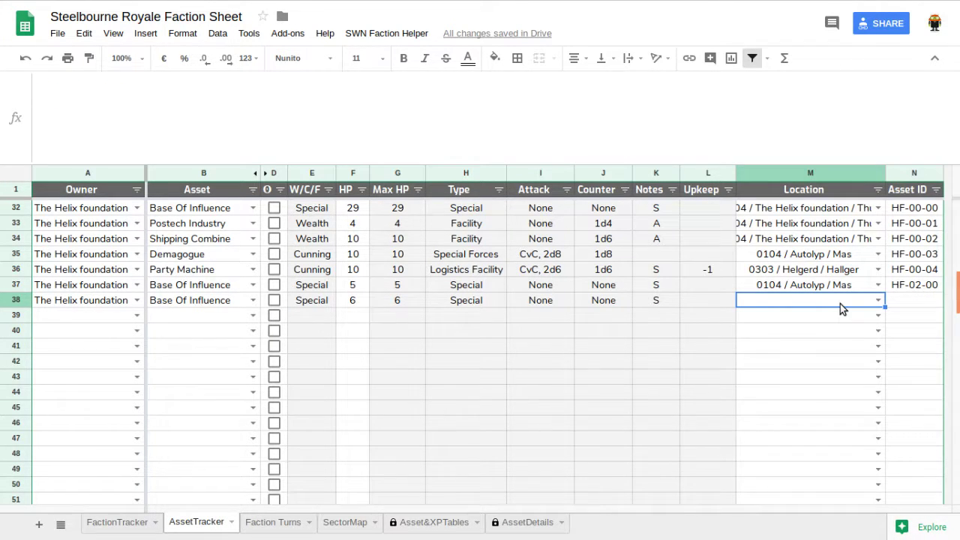
text(0303)
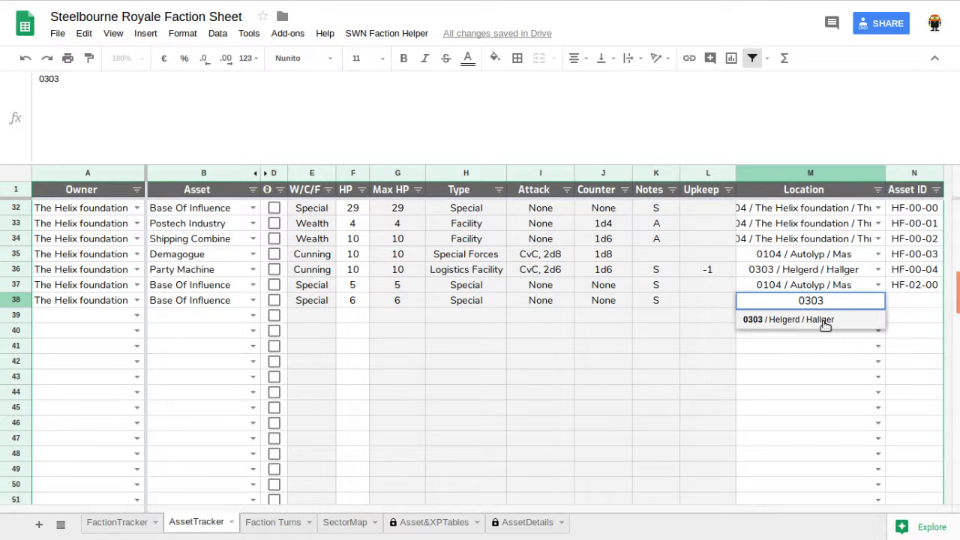
click(868, 321)
Step: Give The Helix foundation's new Base Of Influence the Asset ID HF-04-00
click(909, 308)
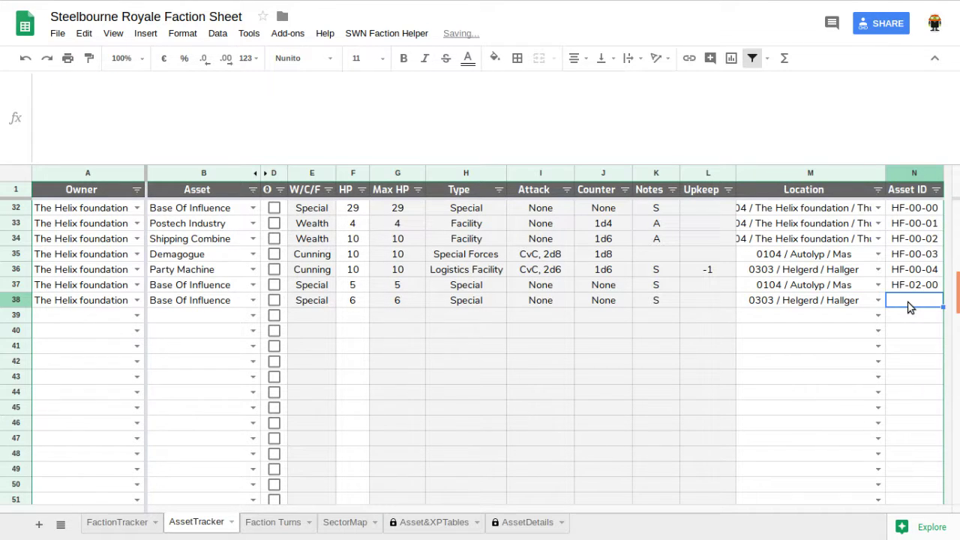
text(HF-04)
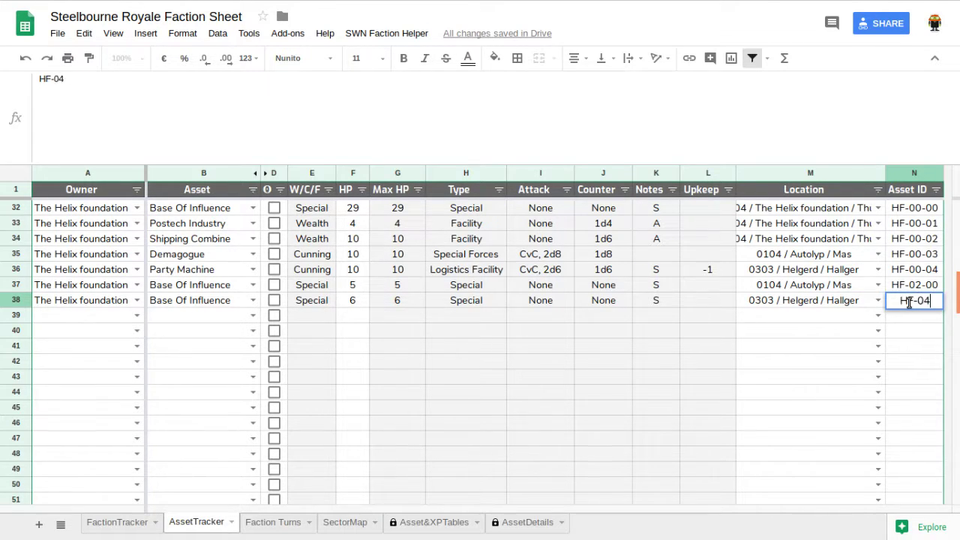
text(-00)
key(Return)
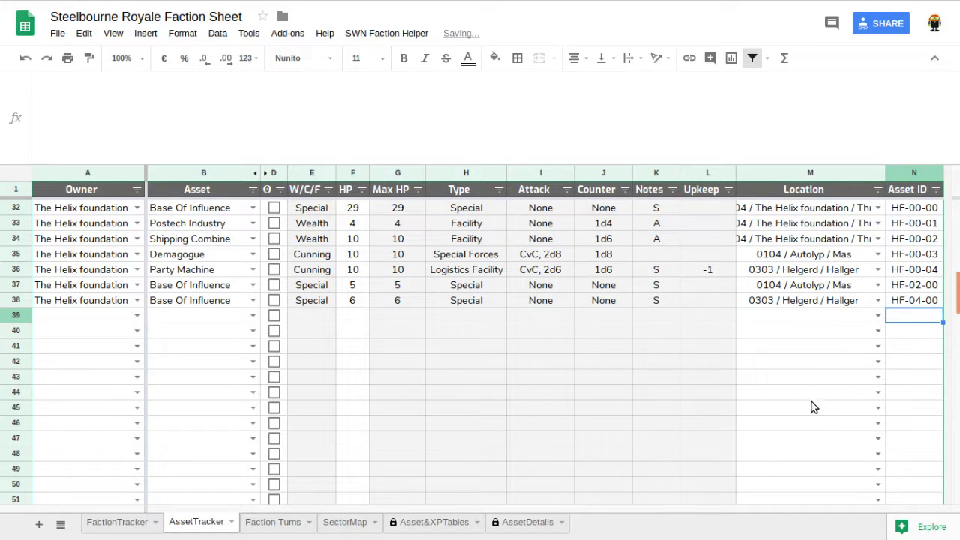
Step: In the FactionTracker sheet, set The Helix foundation's balance to 15
click(133, 528)
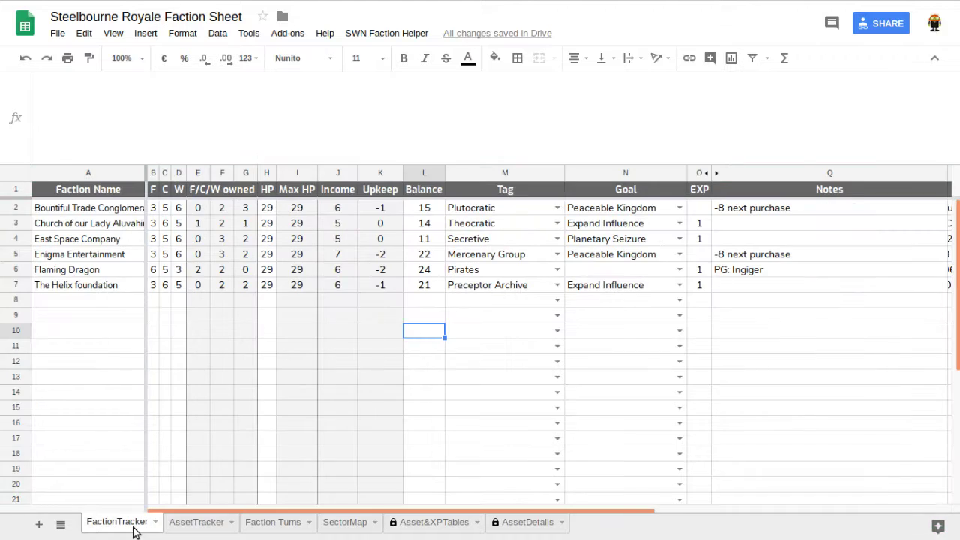
key(Up)
key(Up)
key(Up)
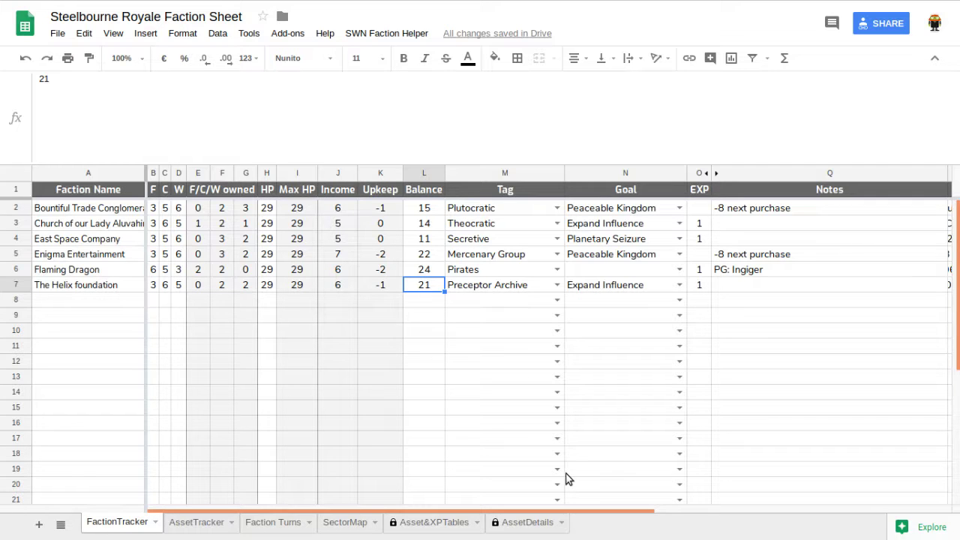
text(15)
key(Return)
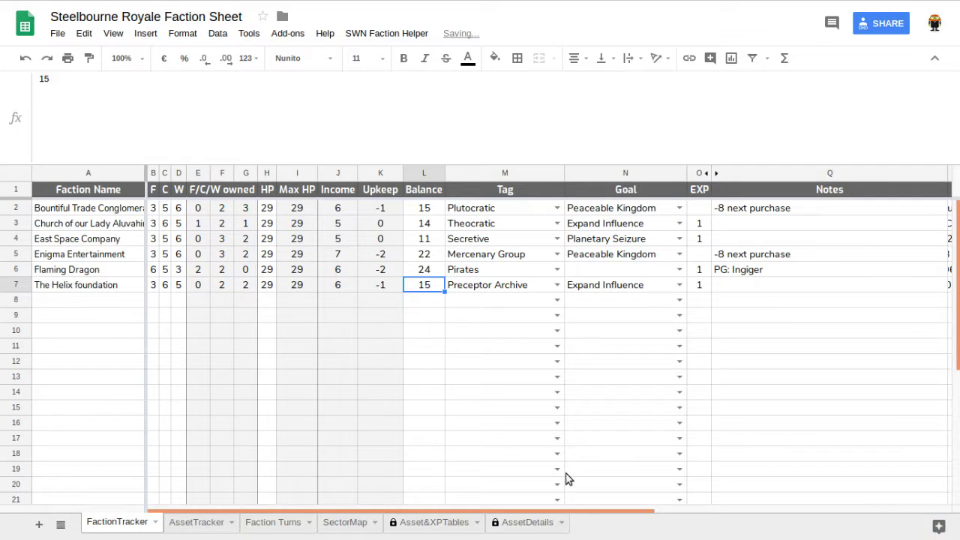
Step: Set The Helix foundation's EXP to 2 in the FactionTracker sheet
key(Up)
key(Right)
key(Right)
key(Right)
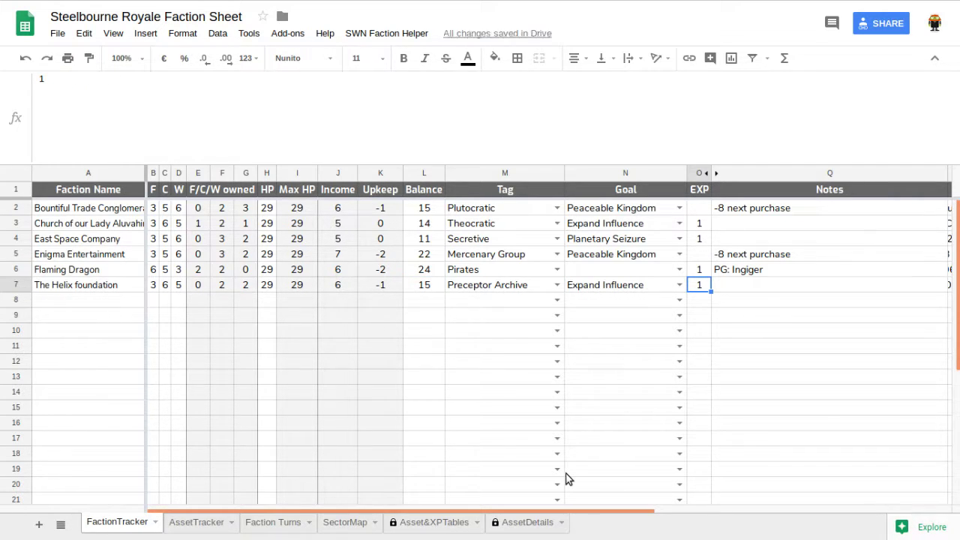
text(2)
key(Return)
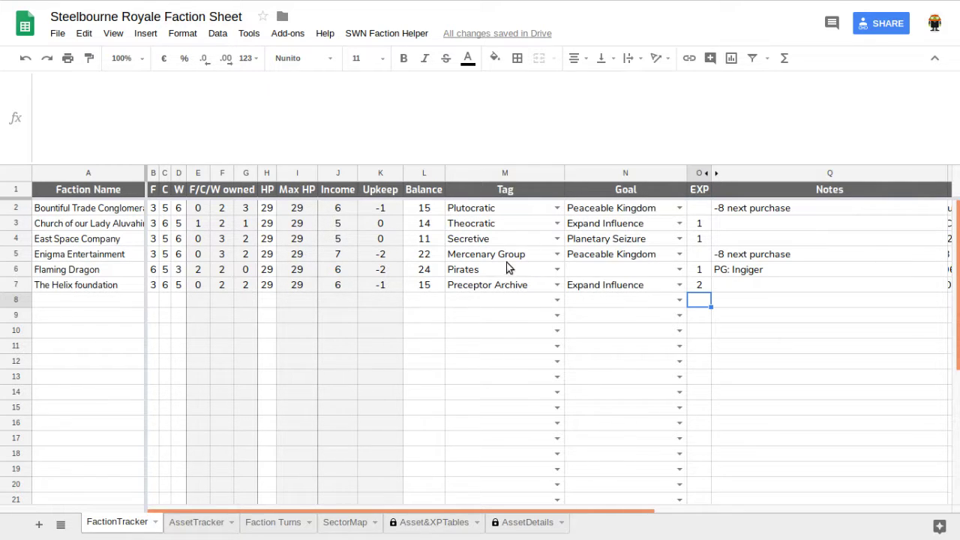
Step: Clear The Helix foundation's goal so that its Goal cell is empty
click(679, 284)
key(ctrl+a)
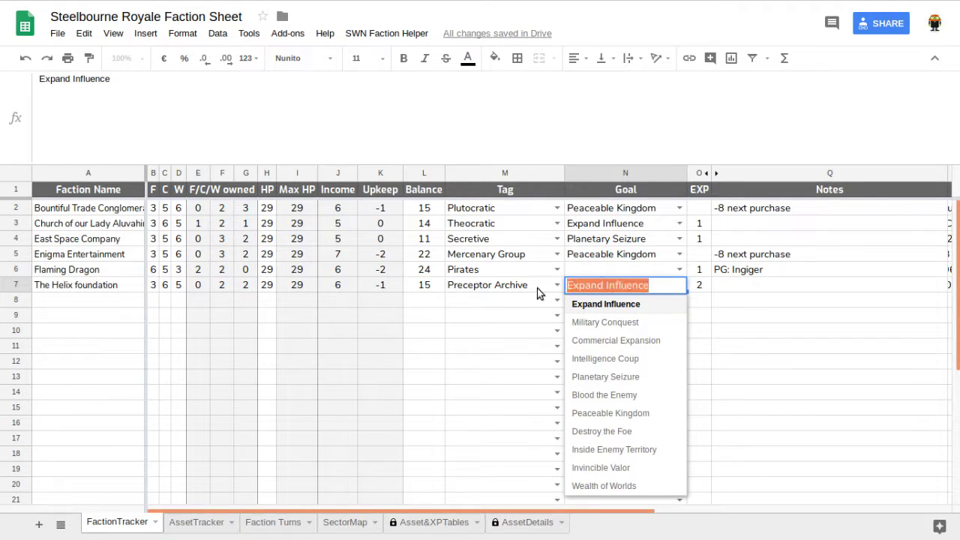
key(BackSpace)
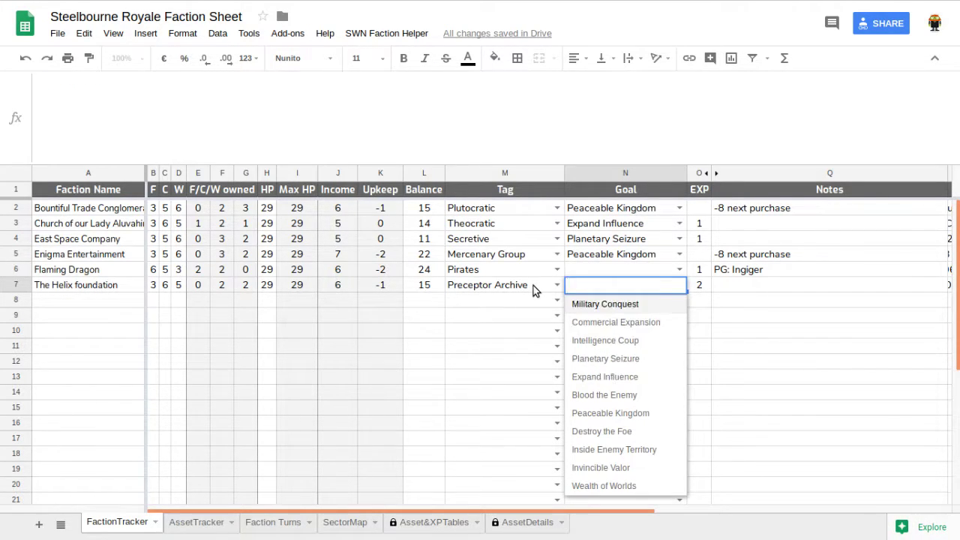
key(Return)
click(584, 289)
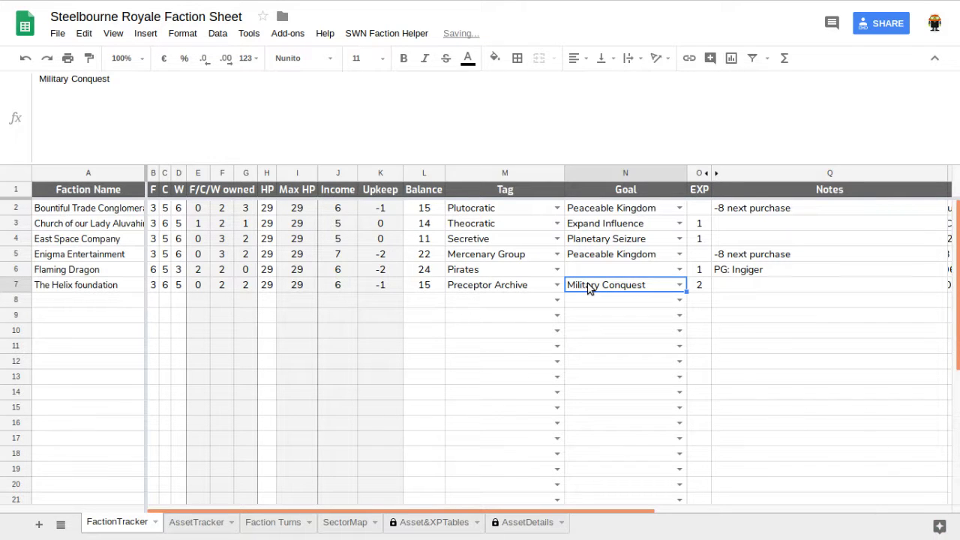
click(636, 325)
click(642, 283)
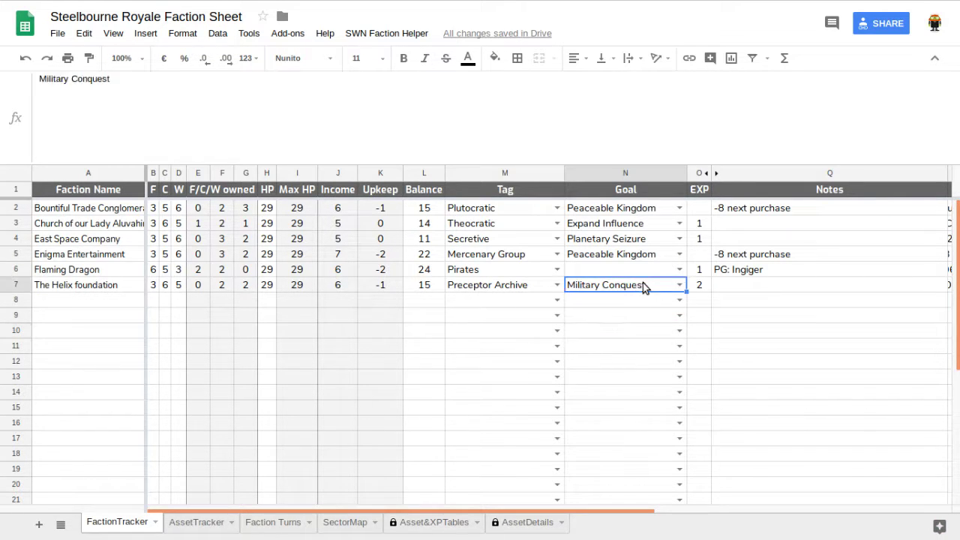
key(BackSpace)
drag(423, 330, 398, 337)
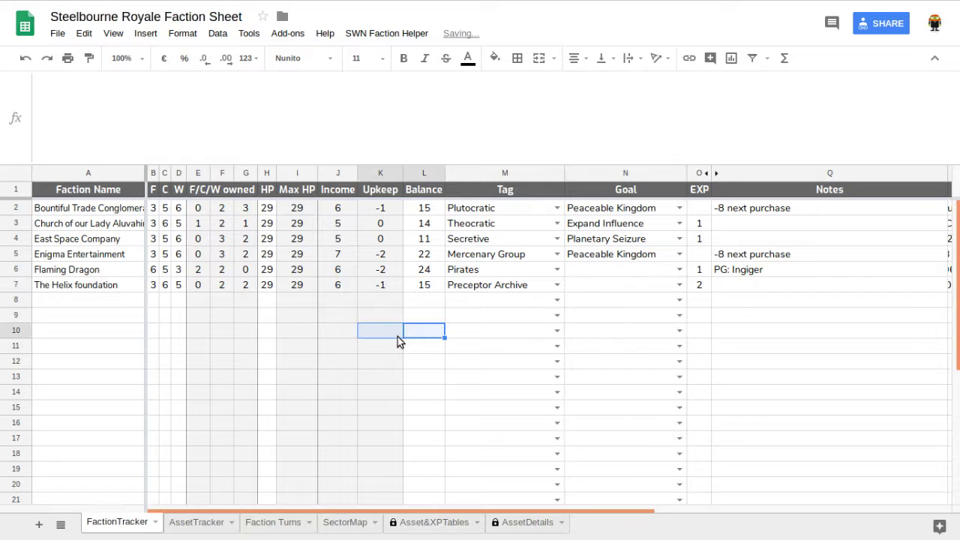
Step: Switch to the sector map and, in its Factions layer, add hex 0303 to The Helix foundation region
click(270, 521)
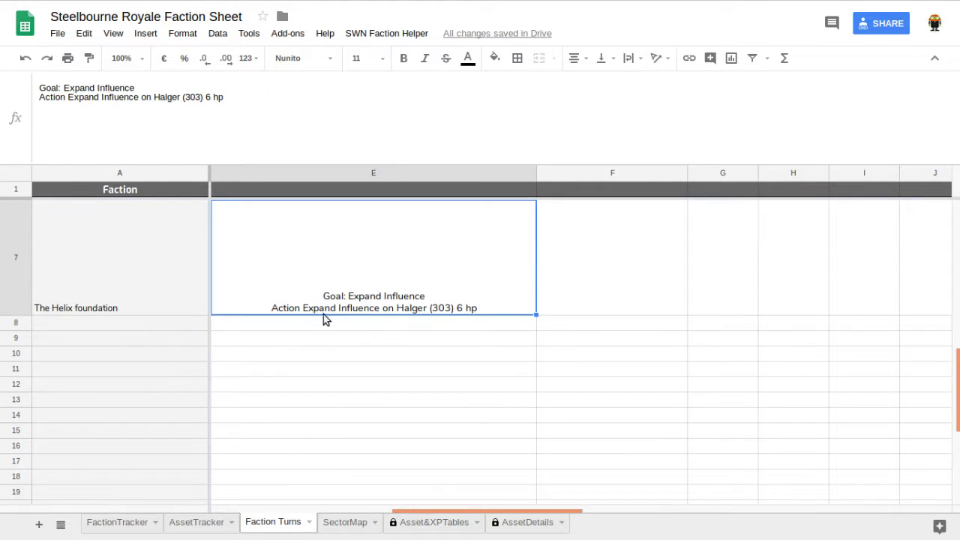
scroll(327, 314, up, 2)
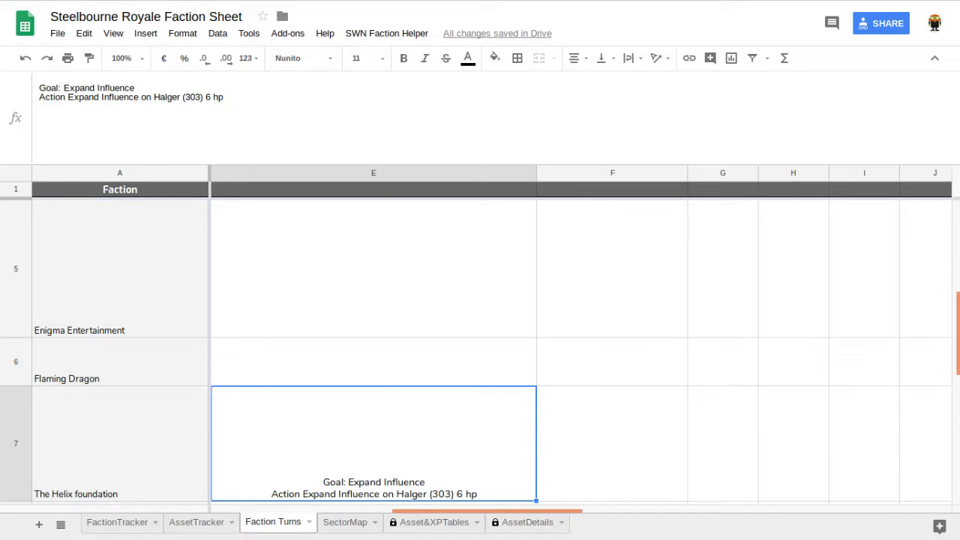
key(alt+Tab)
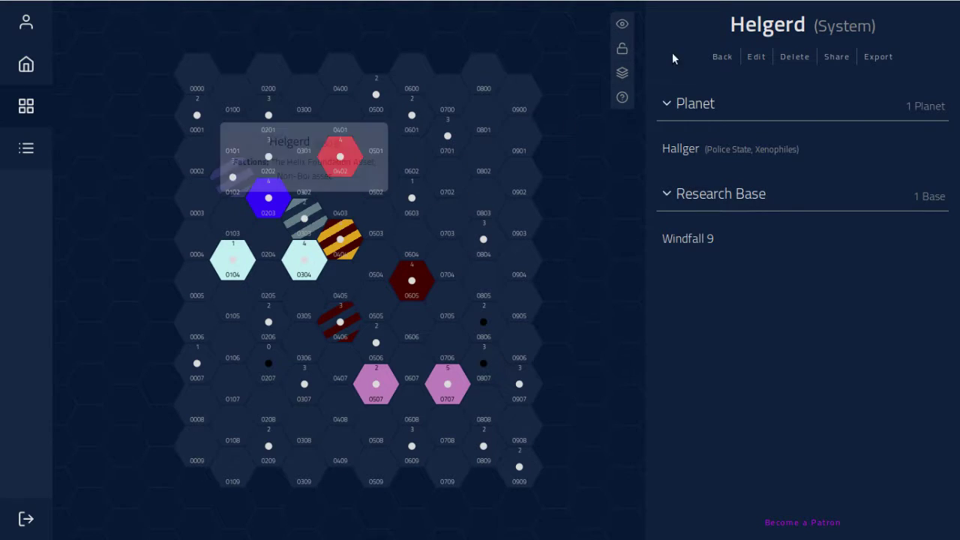
mouse_move(621, 72)
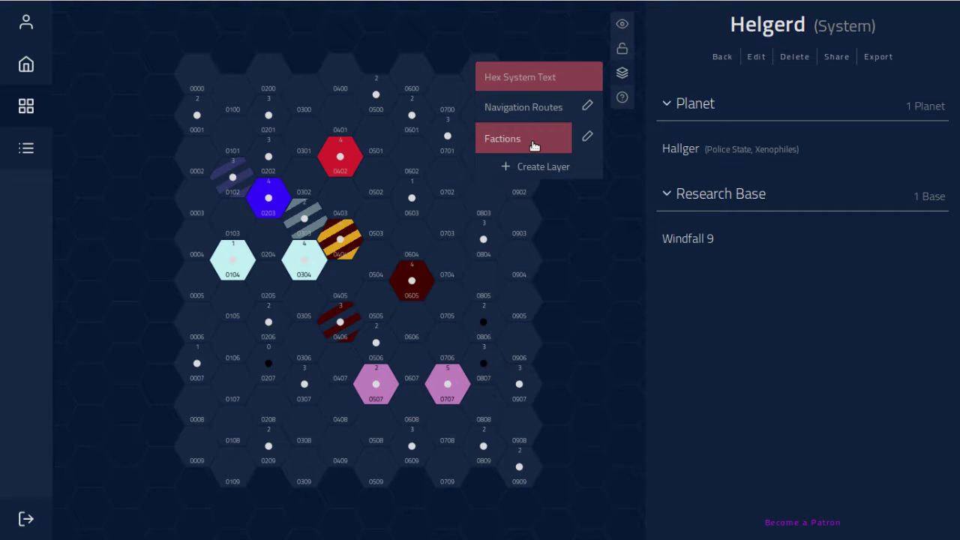
click(586, 136)
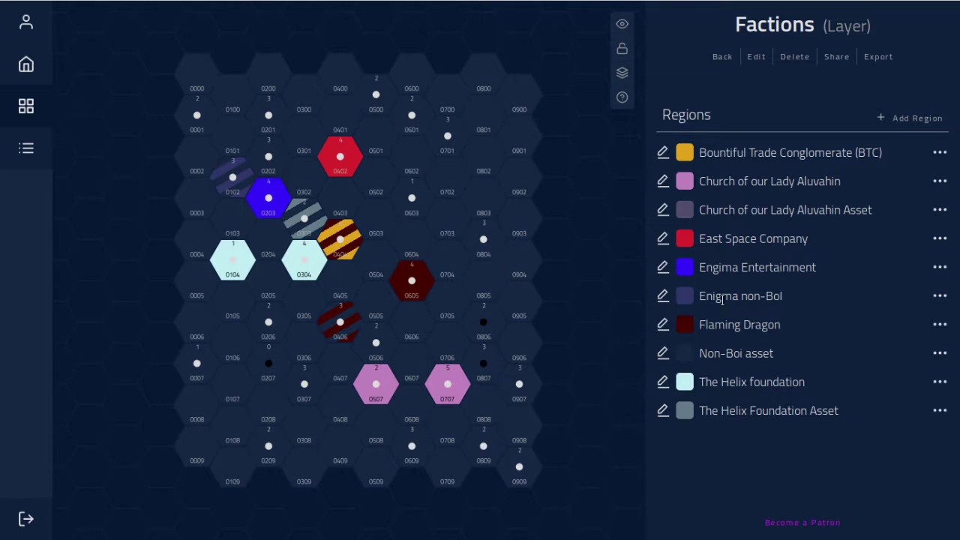
click(664, 386)
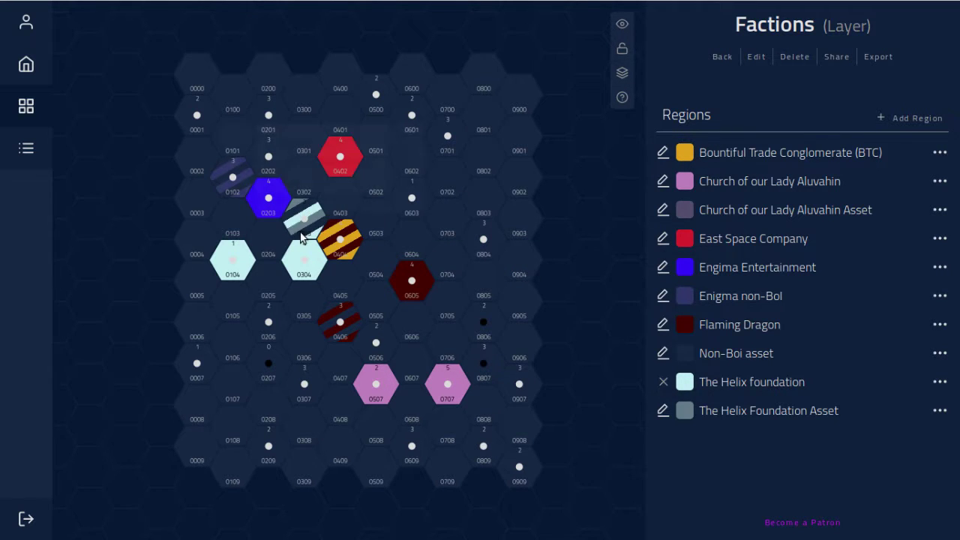
click(304, 218)
Step: Remove hex 0303 from the Helix Foundation Asset and Non-Boi asset regions
click(663, 410)
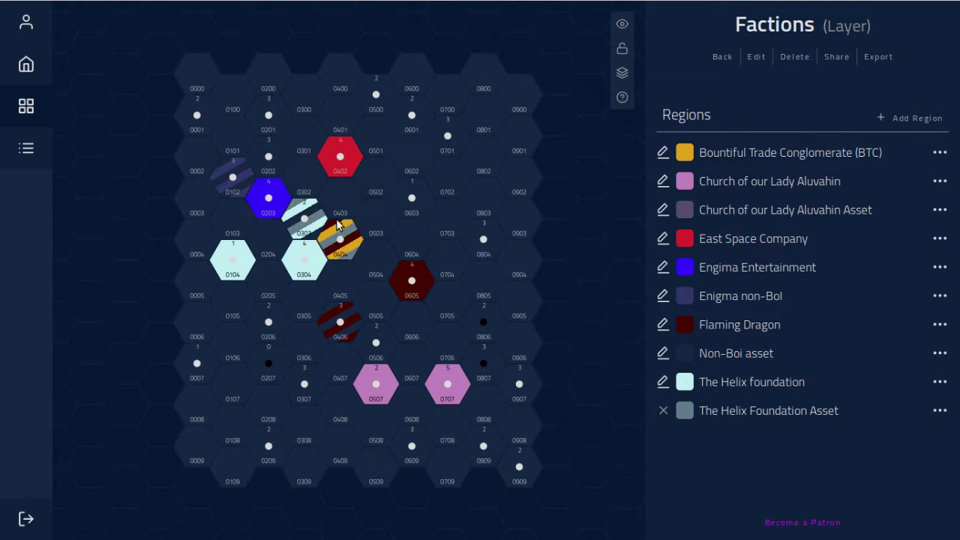
click(304, 217)
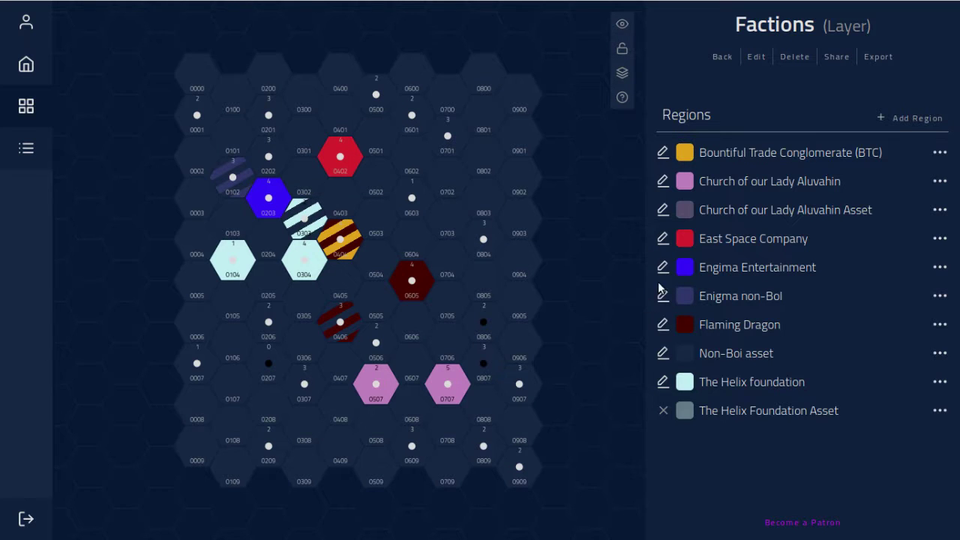
click(663, 353)
click(303, 218)
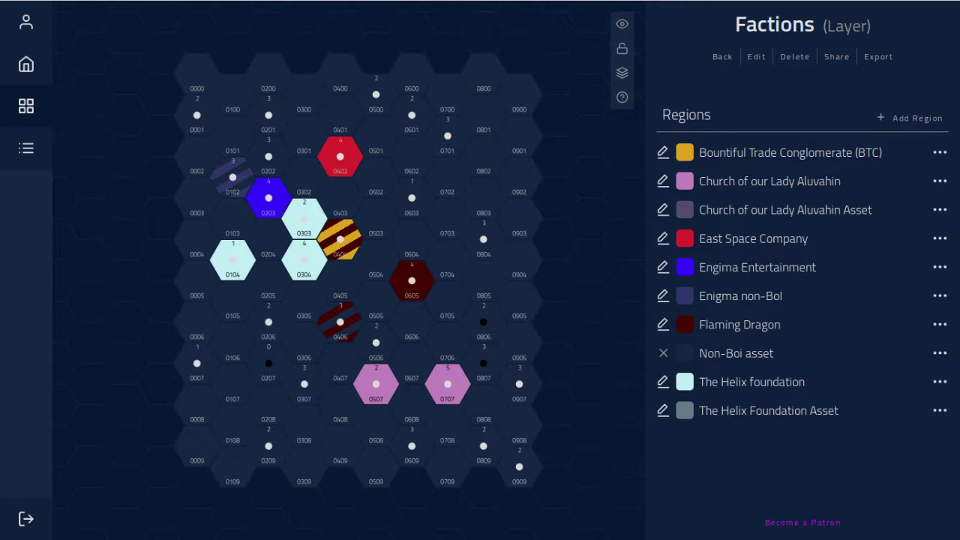
Step: Back in the Faction Turns sheet, record Flaming Dragon's orders: "Faction goal: Wealth of Worlds -12 FacCreds" and "Action: Attack. FD-00-03 begins blockading Calia"
key(ctrl+Tab)
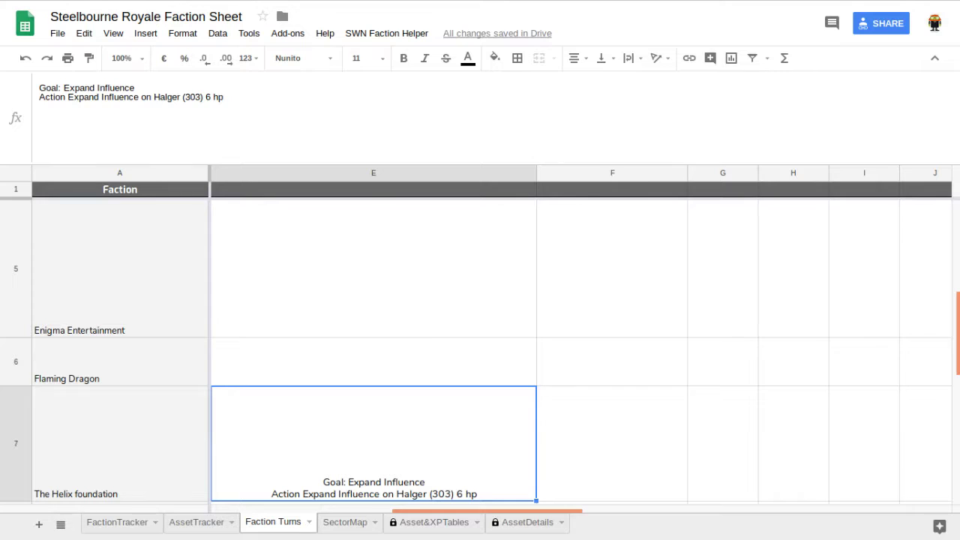
click(309, 363)
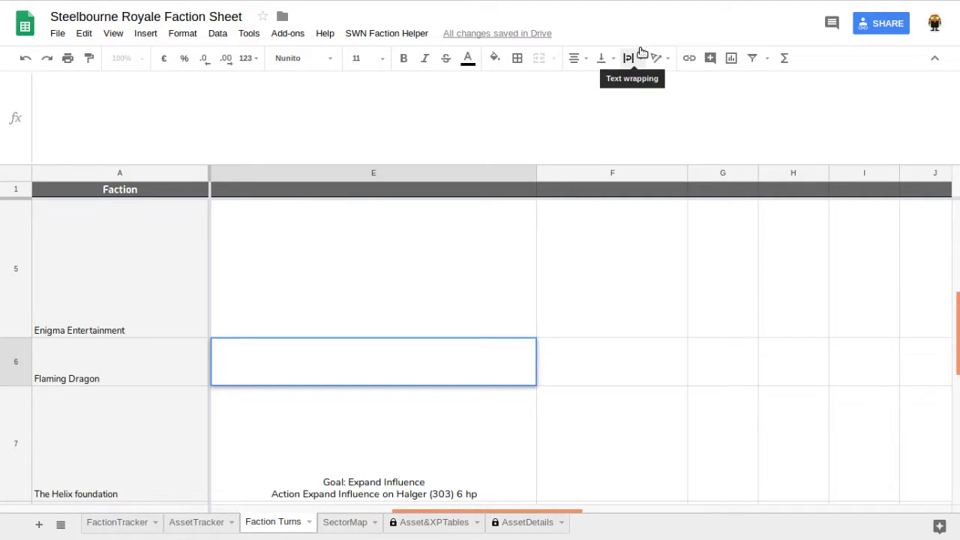
text(Faction goal: Wealth of Worlds -12 FacCreds Action: Attack. FD-00-03 begins blockading Calia)
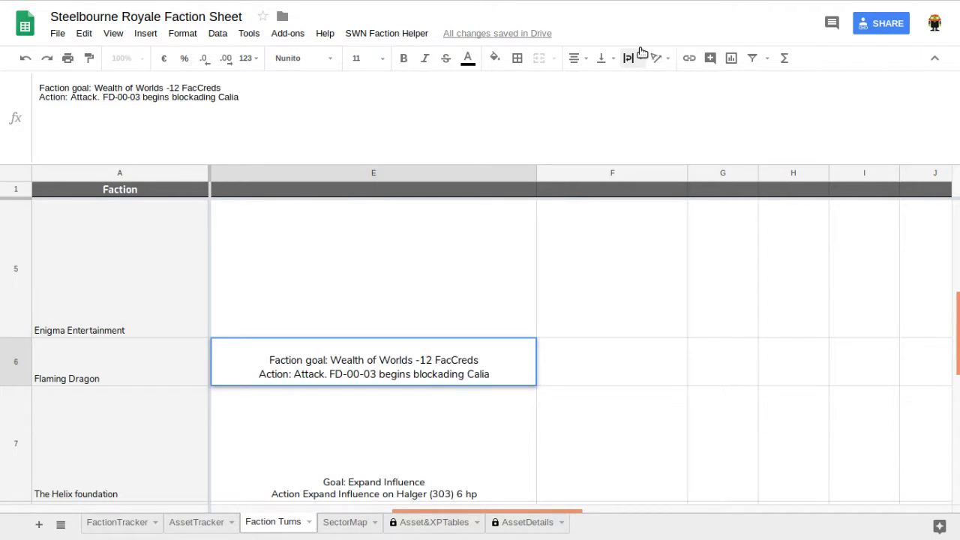
key(Return)
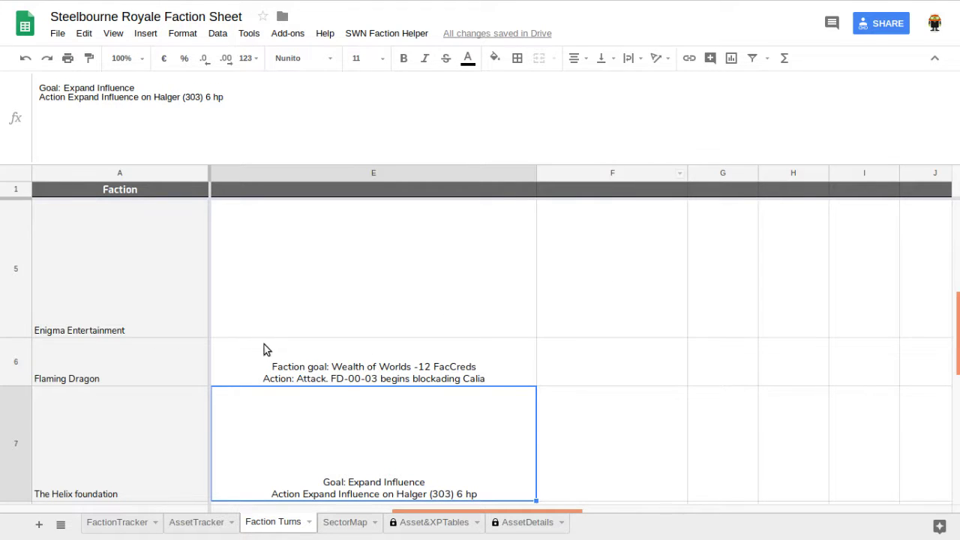
Step: In the FactionTracker sheet, set Flaming Dragon's goal to Wealth of Worlds
click(139, 527)
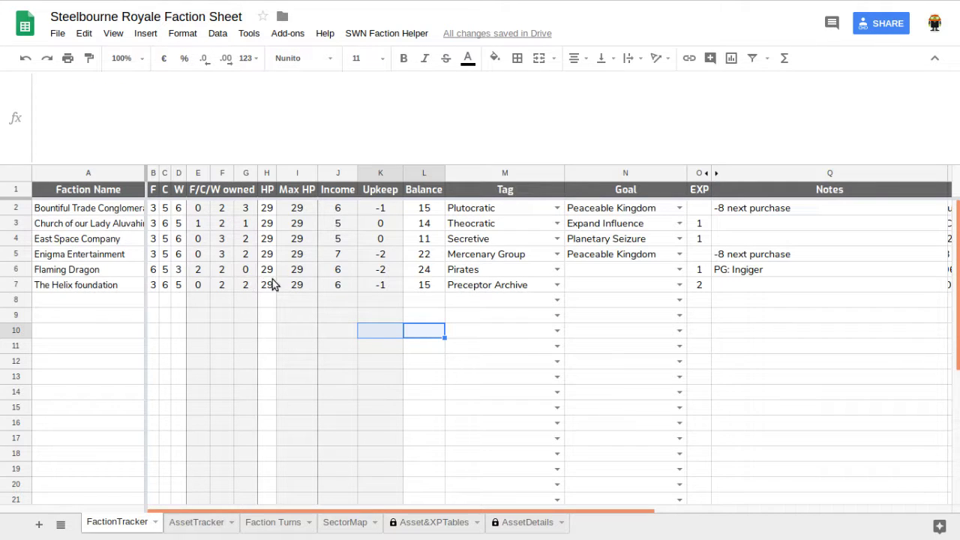
click(599, 276)
text(Wealth)
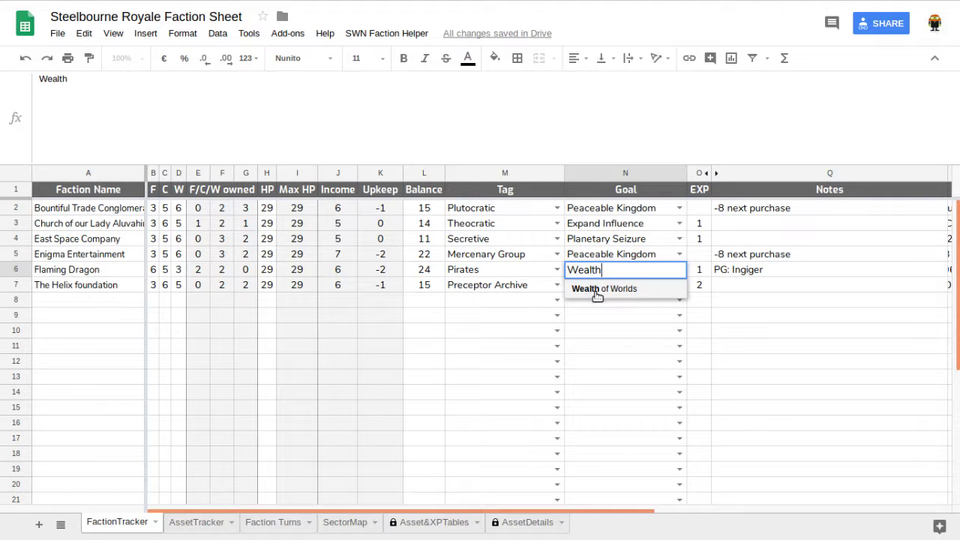
click(596, 294)
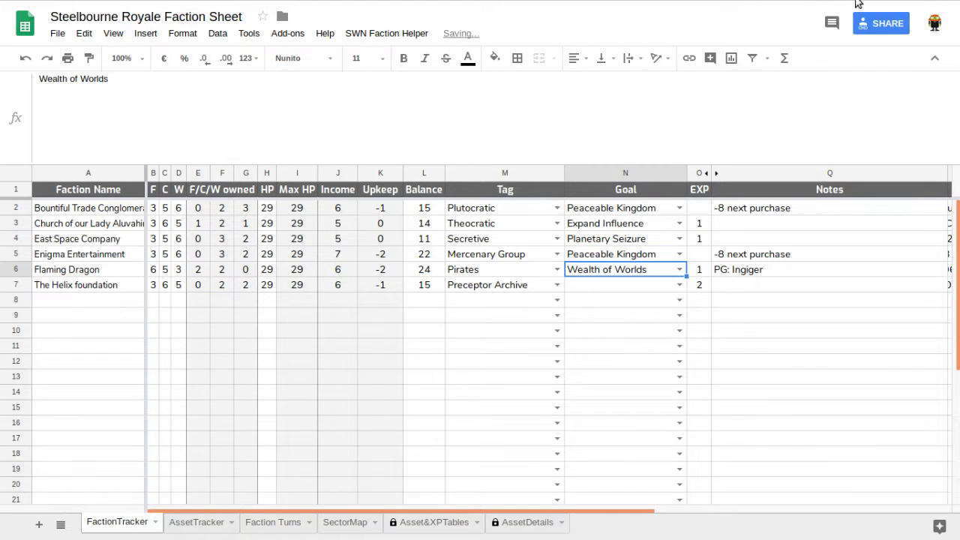
Step: Switch to the rulebook PDF and read the cost and difficulty of the Wealth of Worlds goal under Faction Goals
key(alt+Tab)
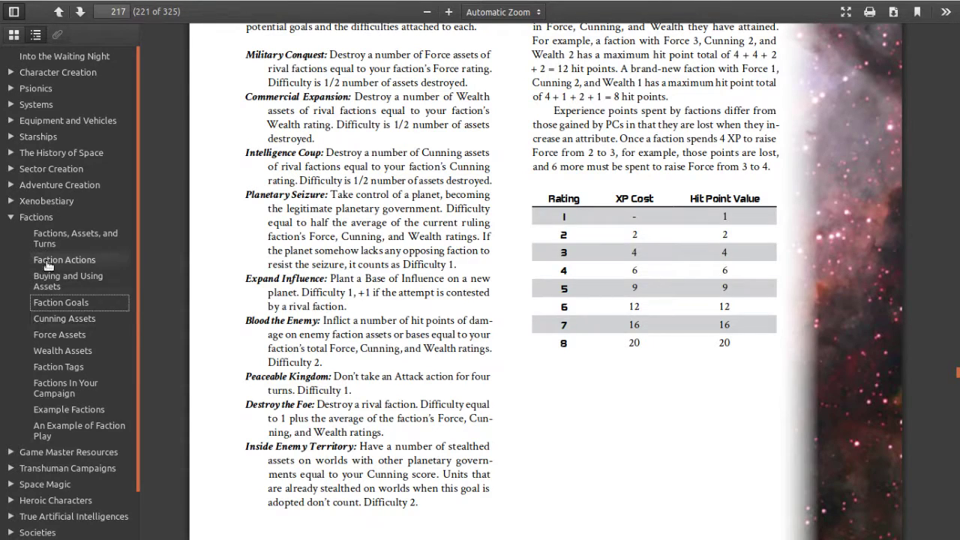
click(373, 304)
scroll(434, 320, up, 5)
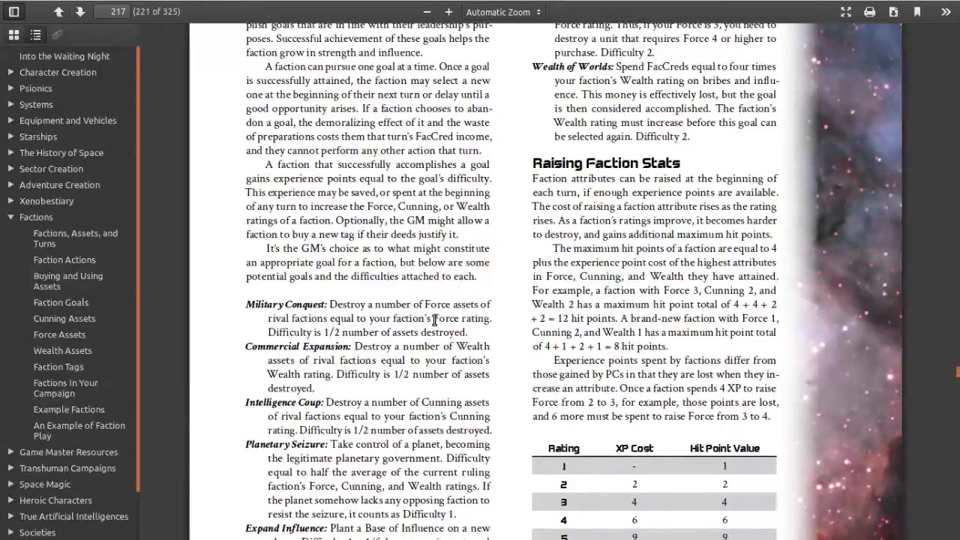
scroll(434, 320, up, 2)
drag(707, 211, 645, 189)
click(616, 137)
drag(616, 137, 703, 216)
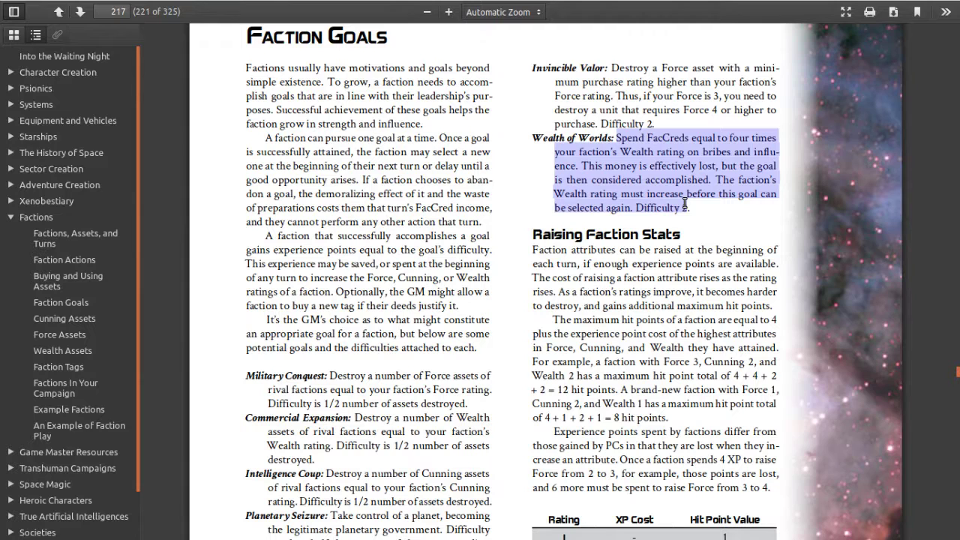
click(738, 208)
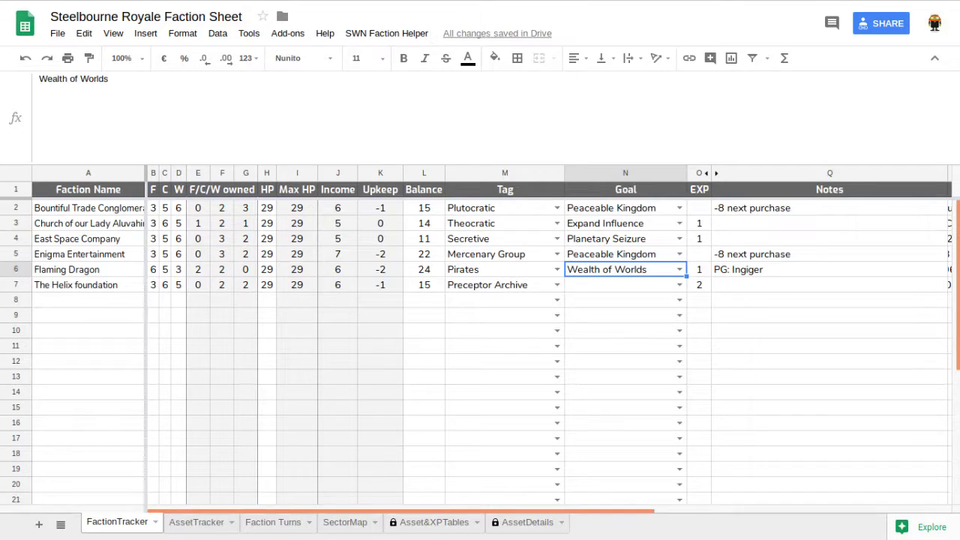
Step: Check Flaming Dragon's order in the Faction Turns sheet and its Wealth rating, and set its balance in the FactionTracker sheet to 12
click(271, 523)
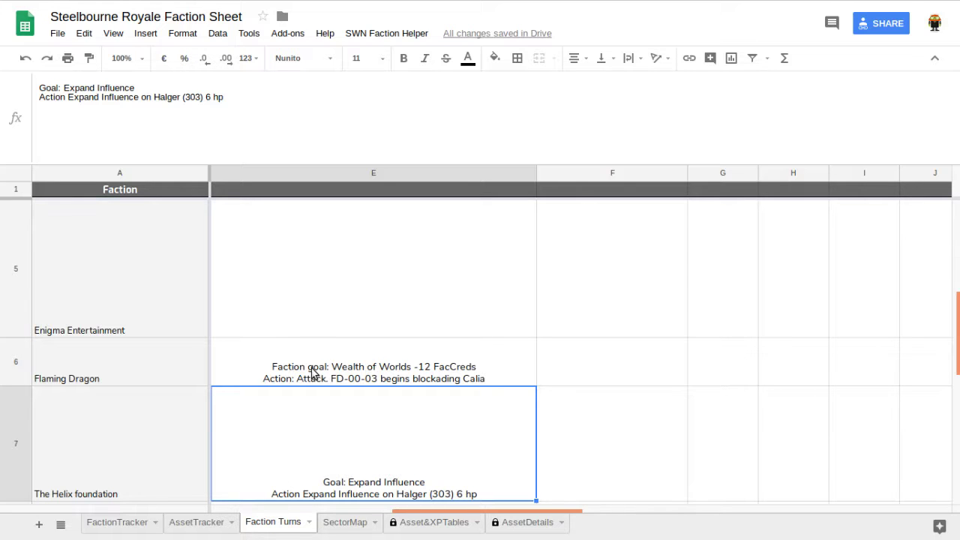
click(135, 521)
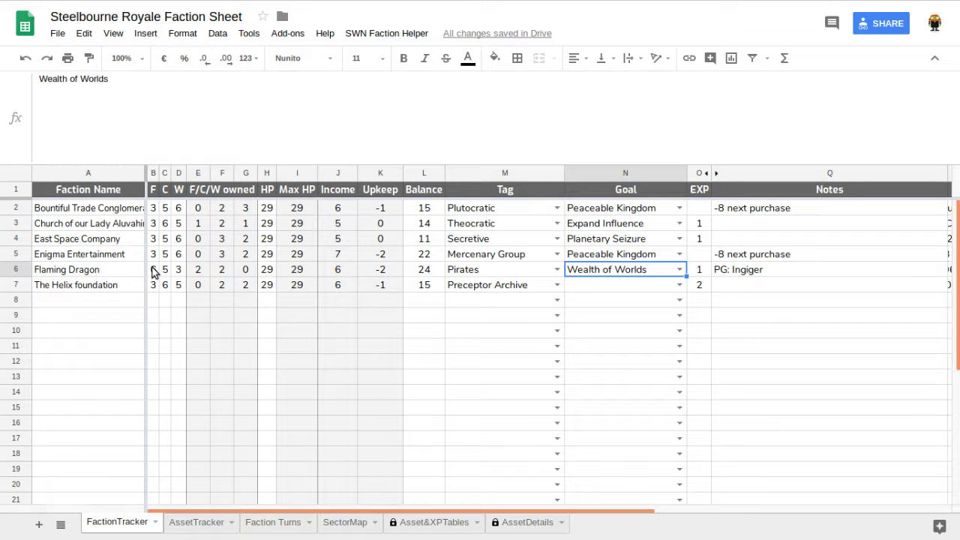
click(99, 270)
key(Right)
key(Right)
key(Right)
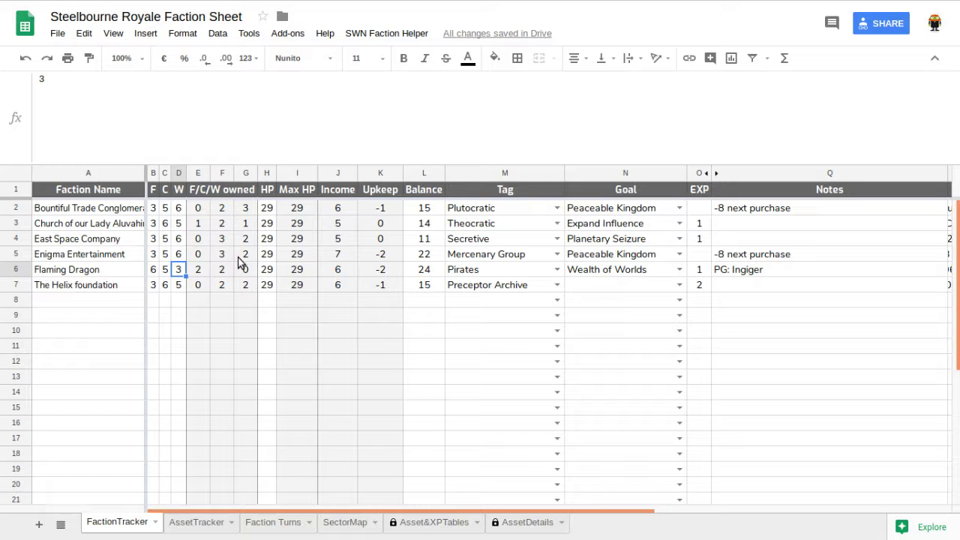
key(Right)
key(Right)
key(Right)
key(Right)
key(Right)
key(Right)
key(Right)
key(Right)
key(Right)
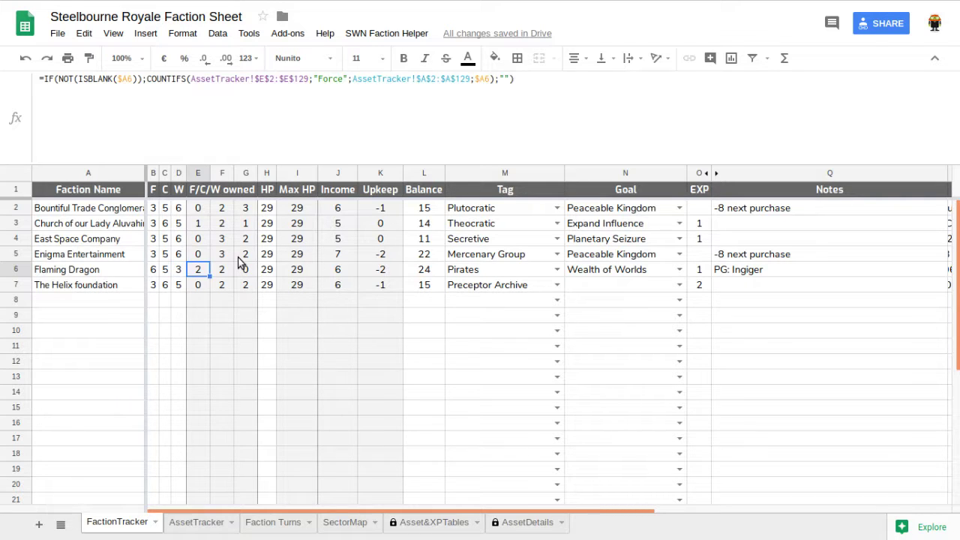
key(Left)
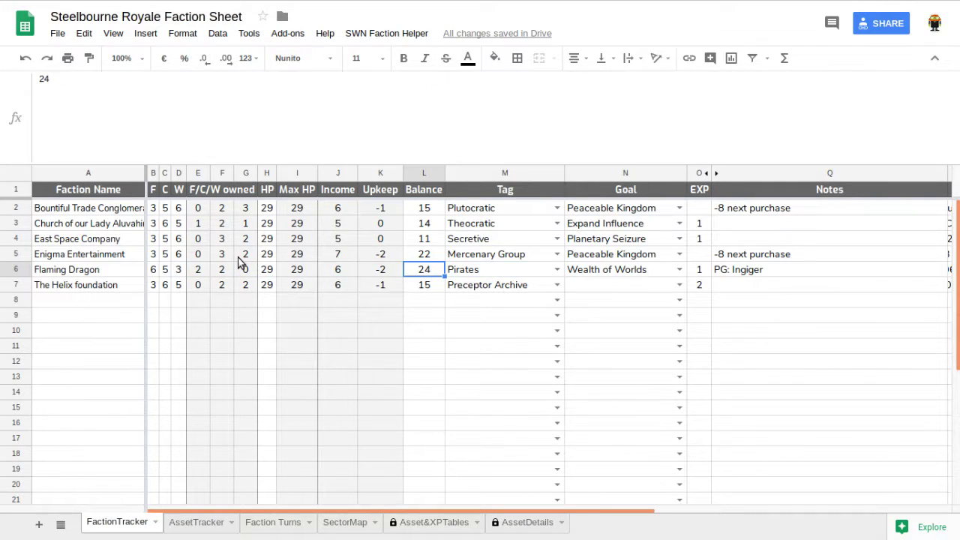
text(12)
key(Return)
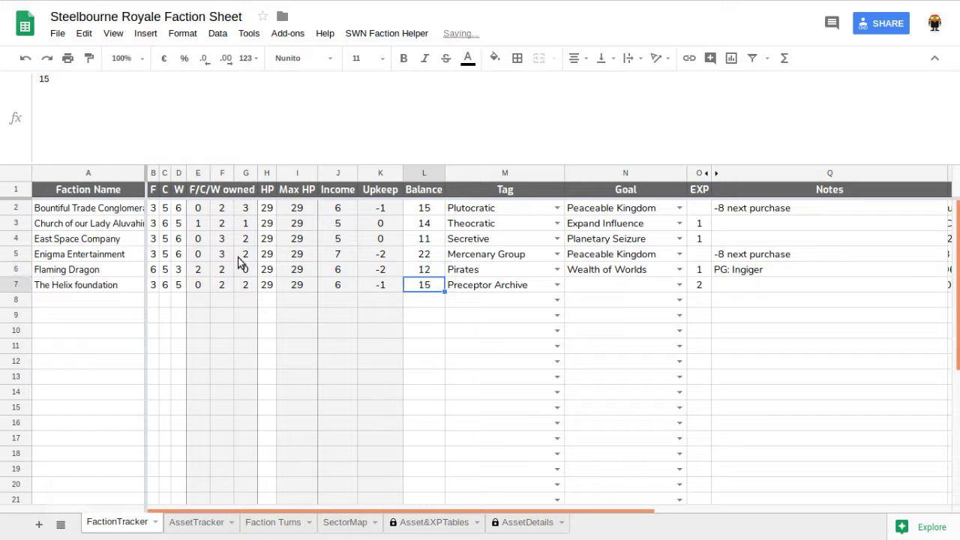
Step: Set Flaming Dragon's EXP to 3
key(Up)
key(Right)
key(Right)
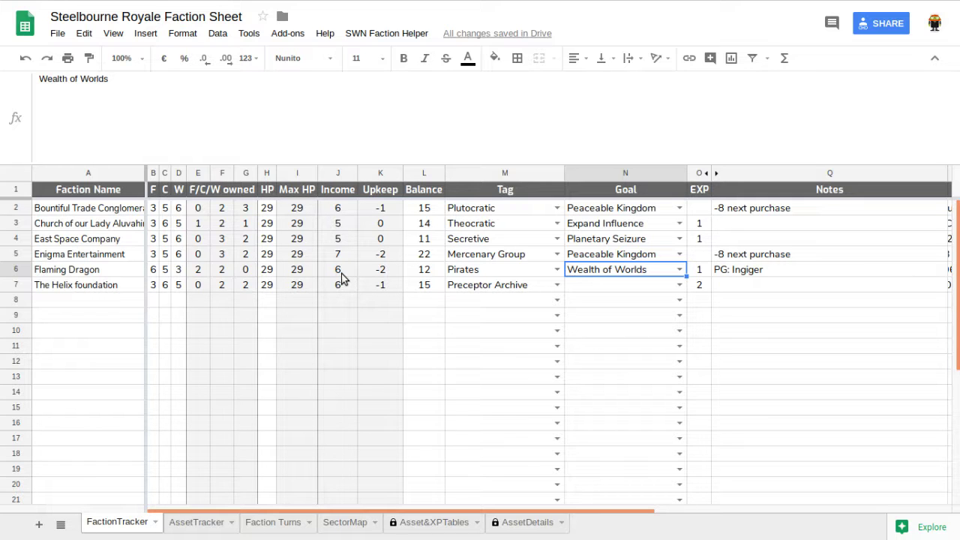
key(Right)
text(3)
key(Return)
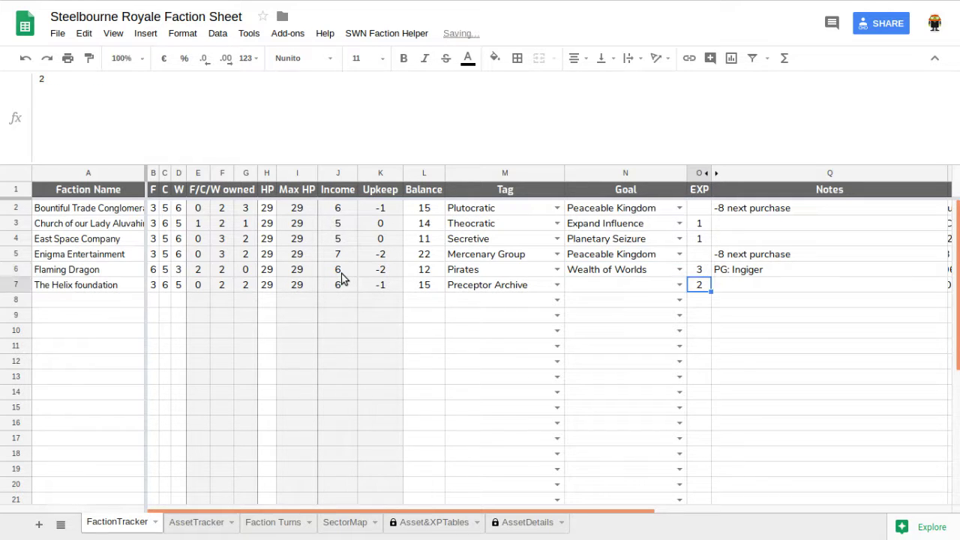
Step: Clear Flaming Dragon's goal in the FactionTracker sheet
click(630, 271)
key(BackSpace)
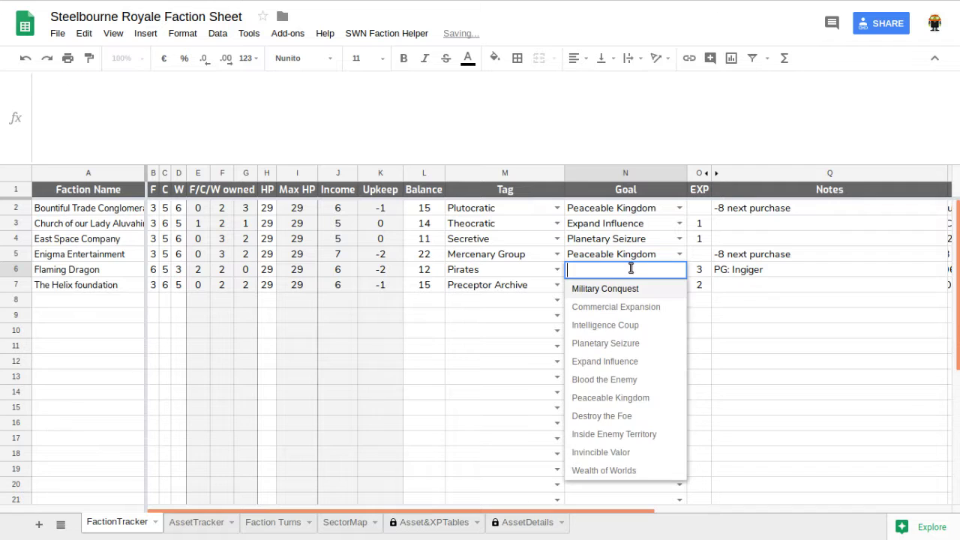
click(414, 318)
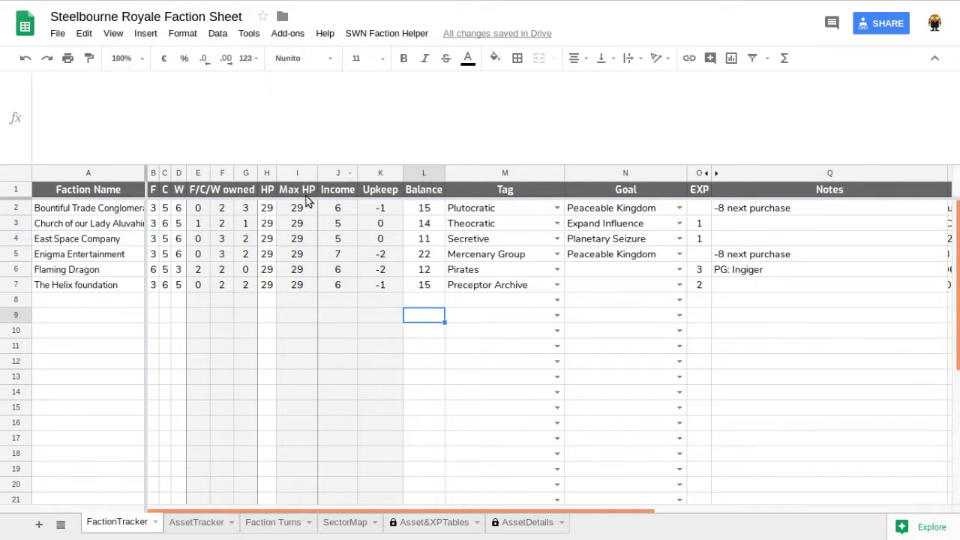
Step: In the Faction Turns sheet, append "(done)" to the Wealth of Worlds goal line in Flaming Dragon's turn entry
click(191, 523)
click(255, 523)
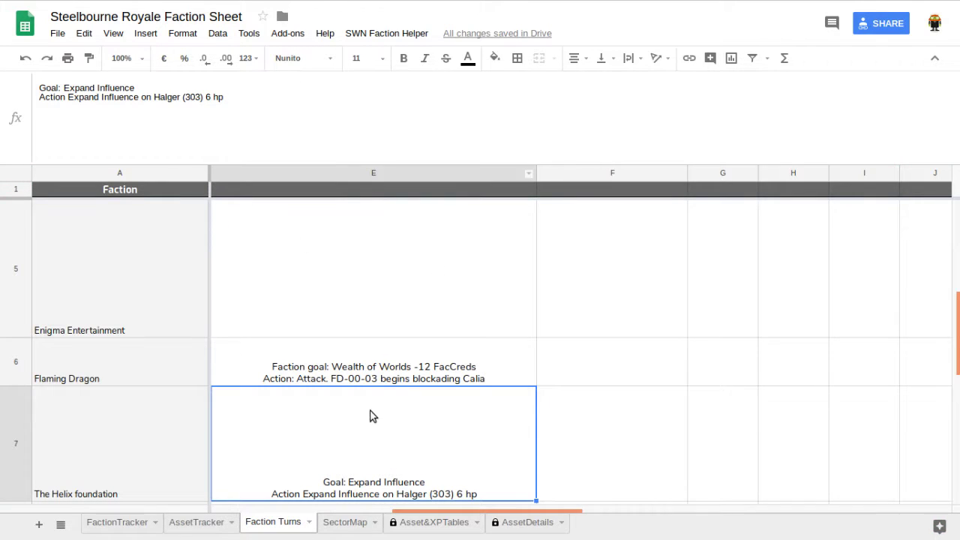
click(420, 369)
click(248, 87)
text((d)
text(one)
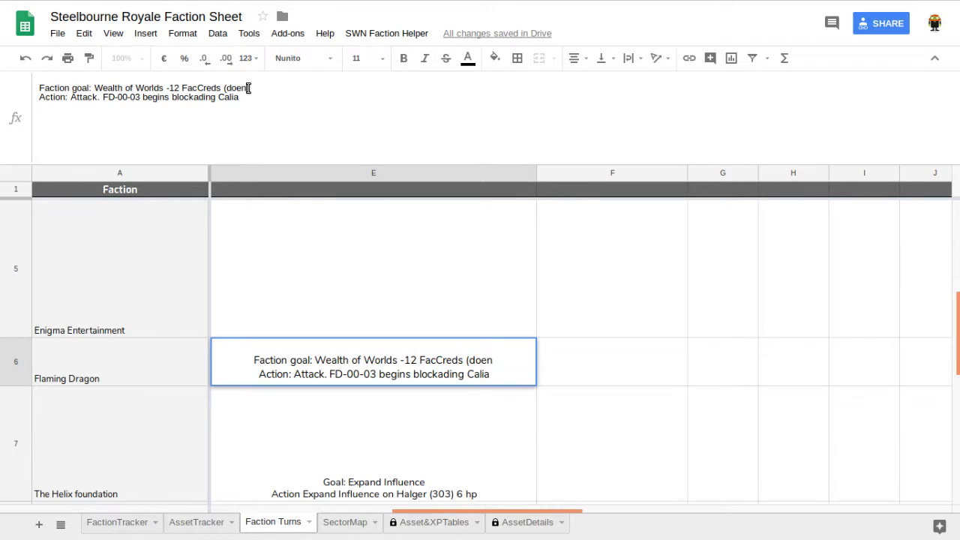
text())
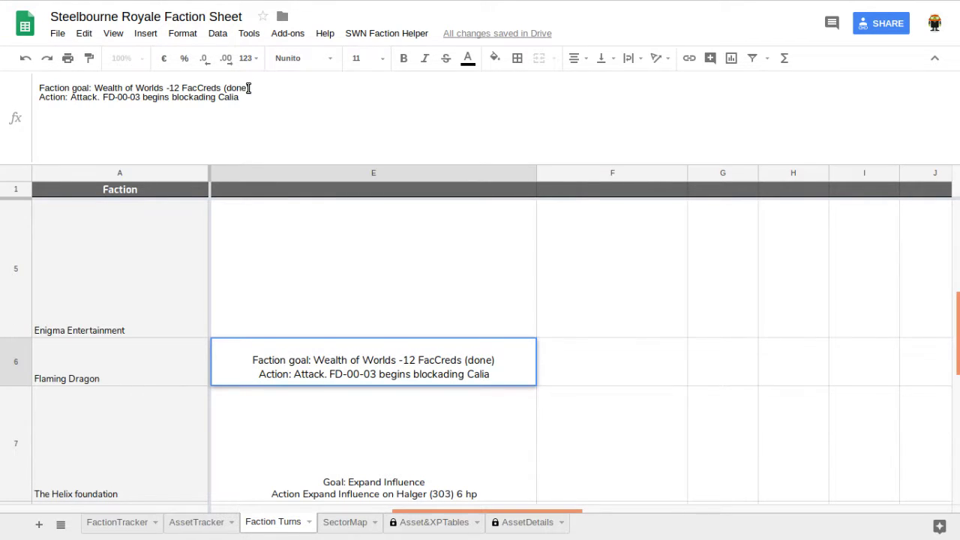
key(Return)
click(471, 351)
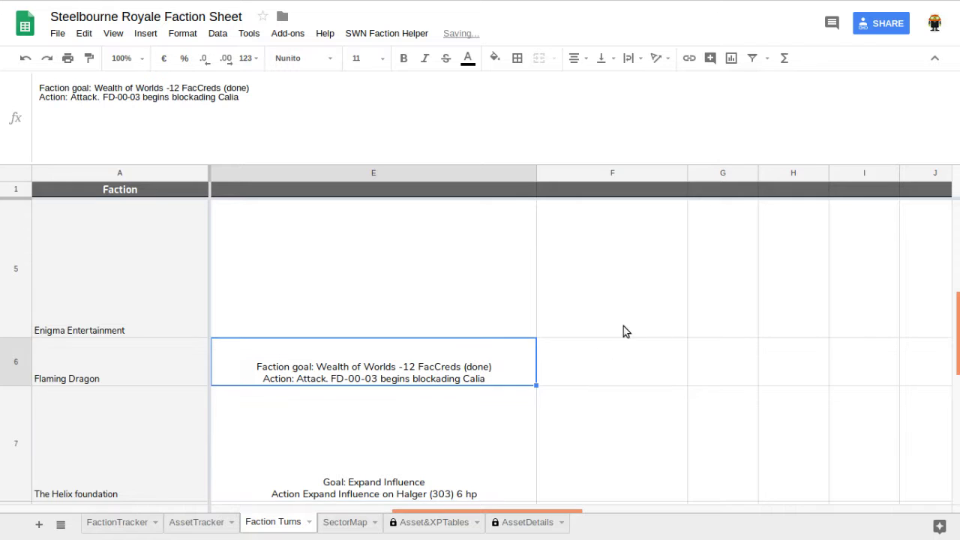
Step: Append "(done 1xp)" to the Expand Influence goal line in The Helix foundation's turn entry
scroll(446, 315, up, 4)
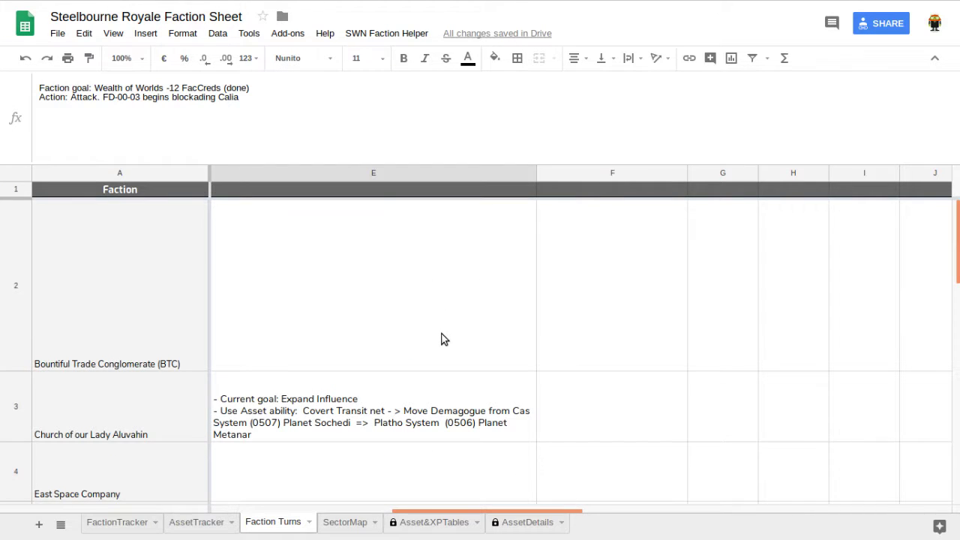
scroll(443, 334, down, 4)
click(428, 483)
click(200, 82)
text((done 1xp)
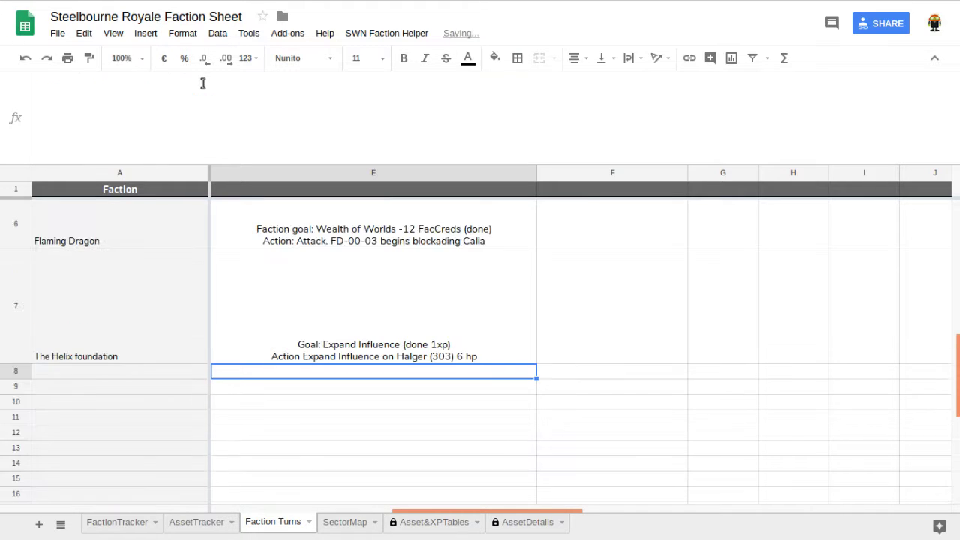
Step: Extend the completion mark on Flaming Dragon's goal line to "(done 2xp)"
click(427, 234)
click(250, 88)
text(2xp)
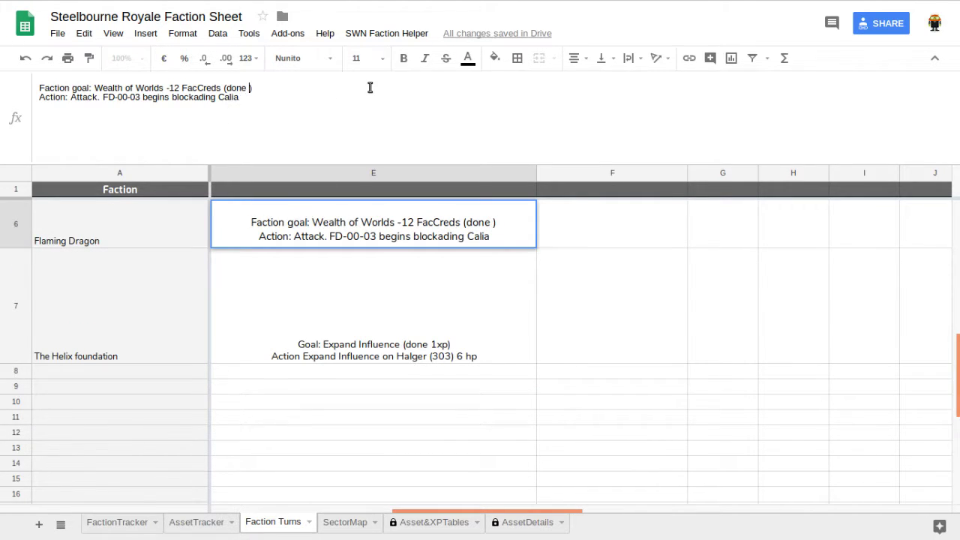
key(Return)
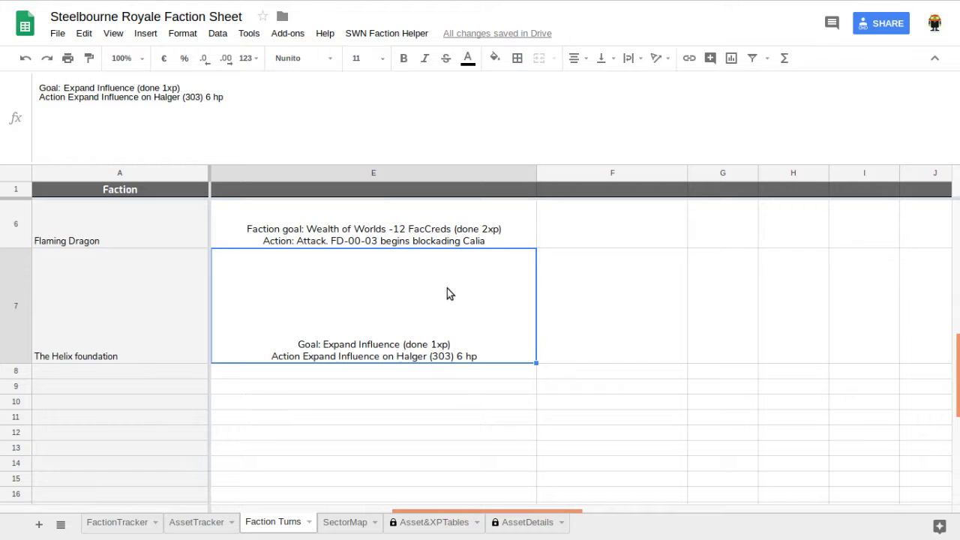
click(561, 330)
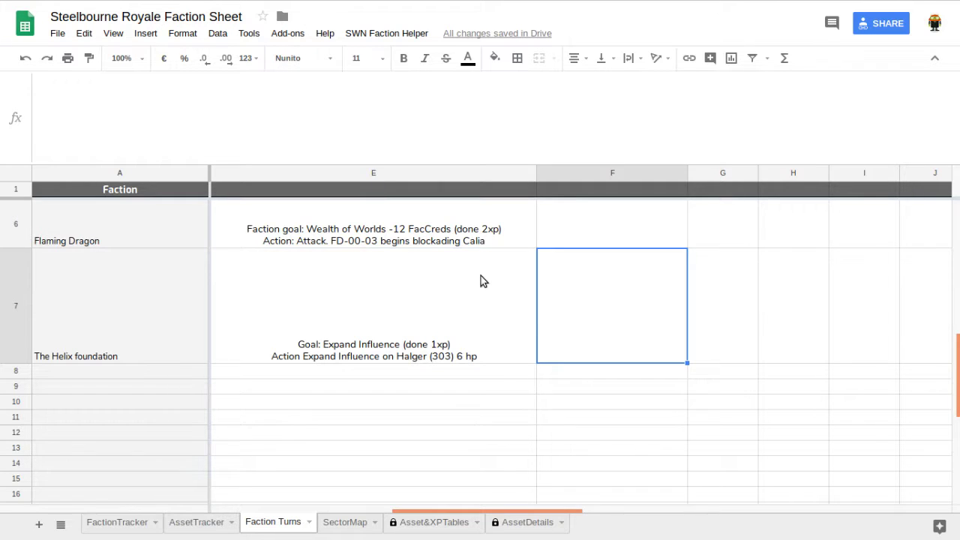
Step: Review Flaming Dragon's attack order and look up the location and type of attacking asset FD-00-03 in the AssetTracker sheet
scroll(428, 315, up, 2)
click(375, 373)
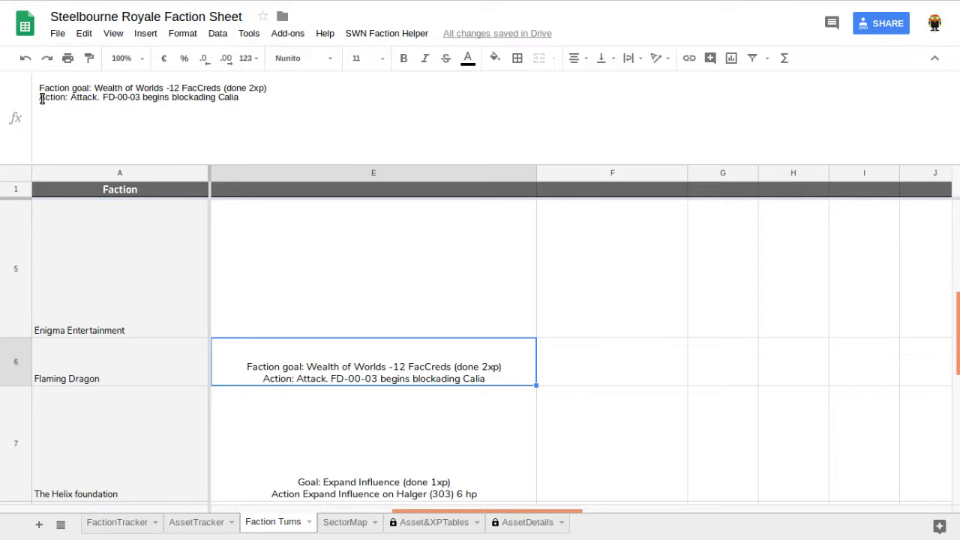
drag(40, 98, 98, 100)
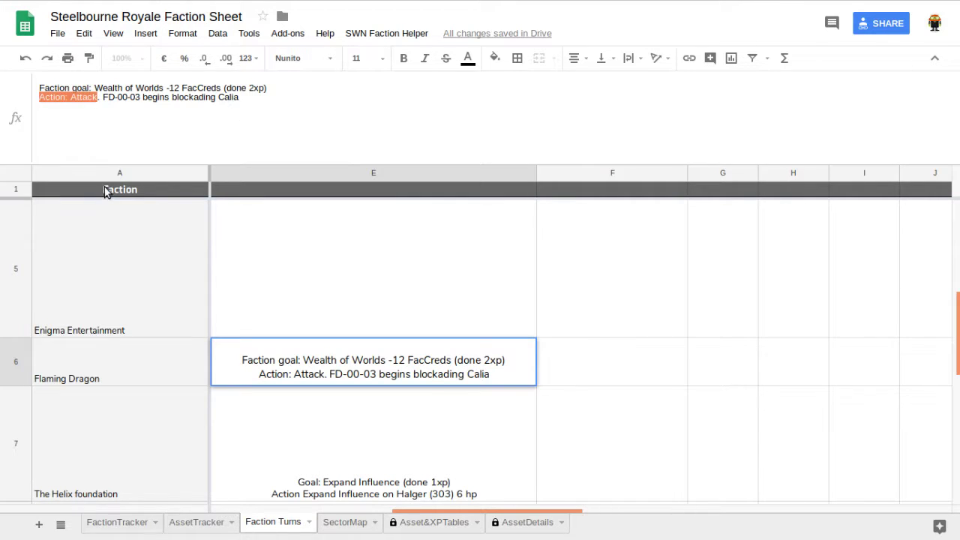
click(318, 104)
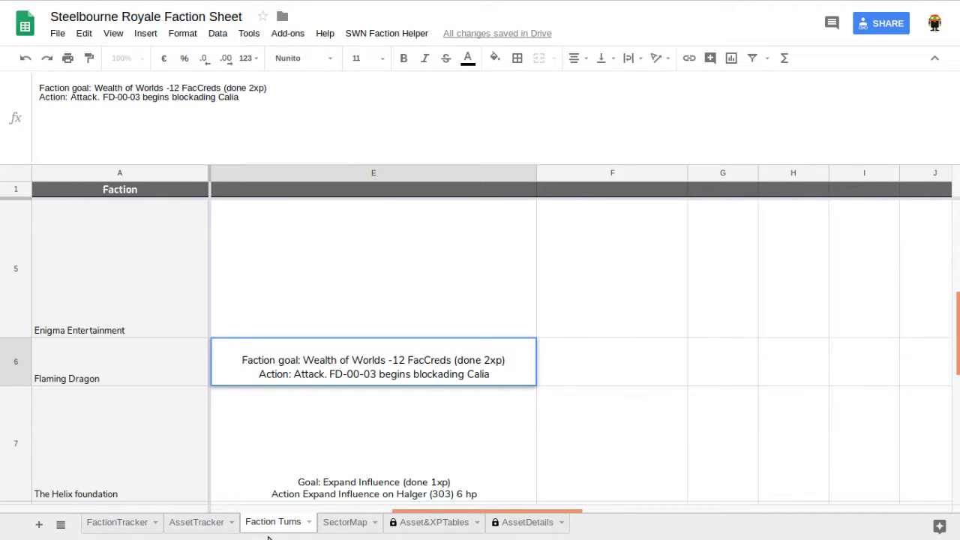
click(196, 525)
scroll(180, 369, up, 10)
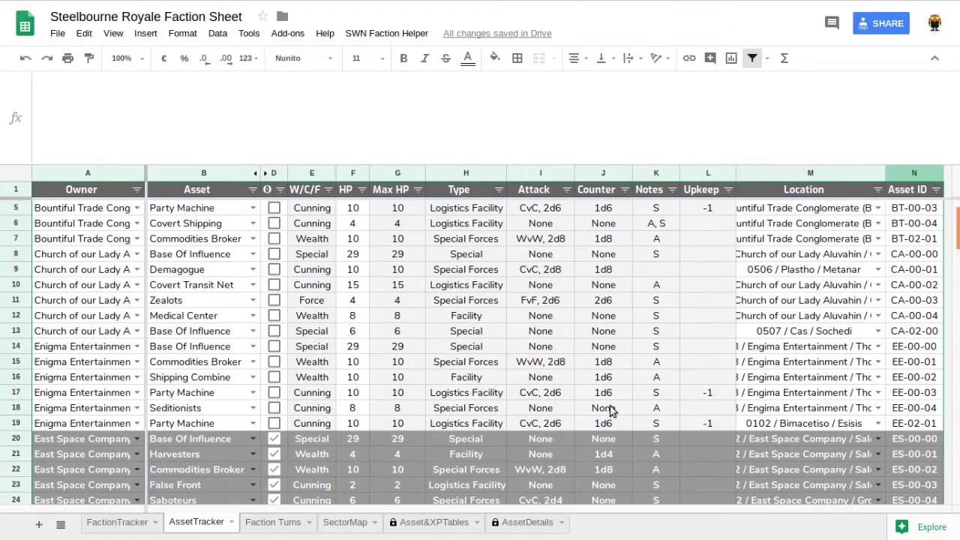
scroll(670, 407, down, 4)
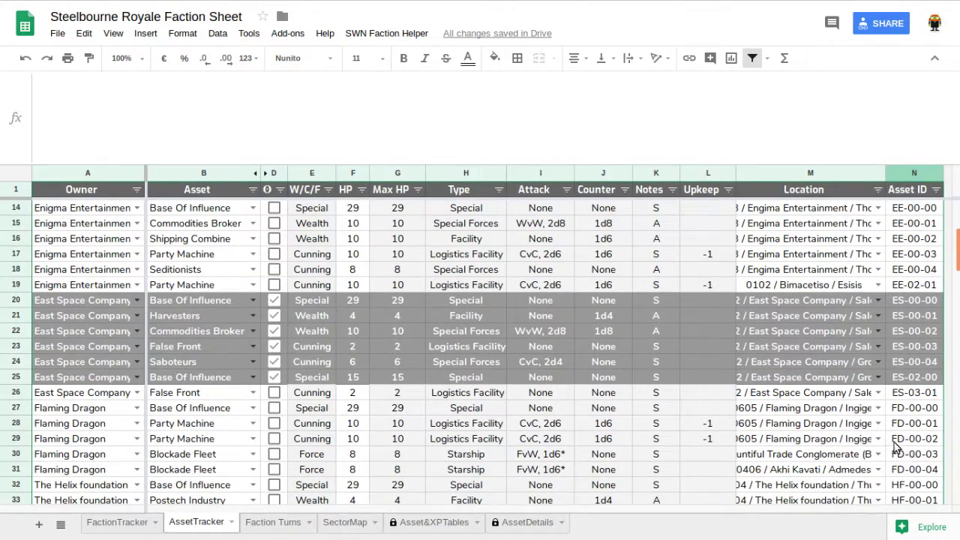
click(920, 457)
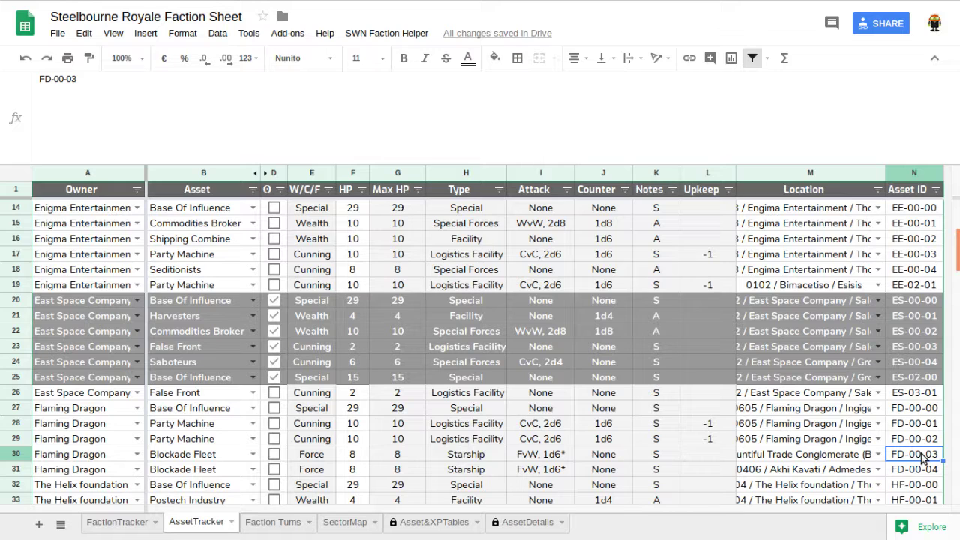
key(Left)
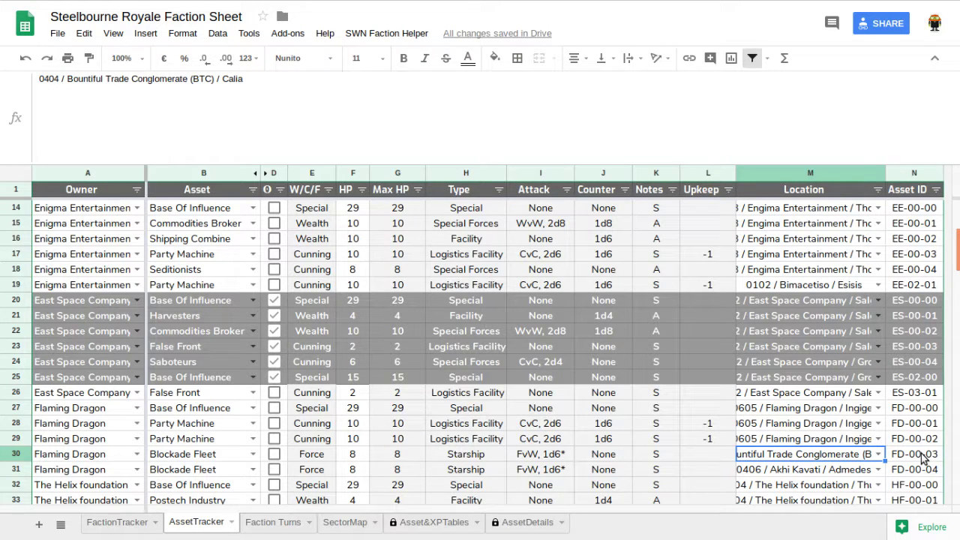
key(Left)
key(Left)
key(Left)
key(Left)
key(Left)
key(Left)
key(Left)
key(Left)
key(Left)
key(Left)
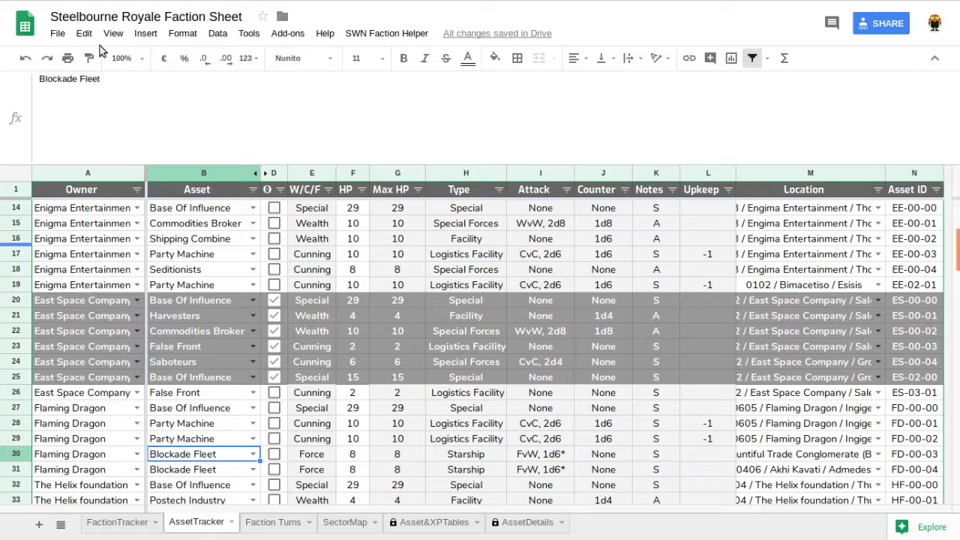
Step: Add the line "Defending Asset: Commodities Brooker (BT-02-01)" to Flaming Dragon's entry in the Faction Turns sheet
click(274, 522)
click(274, 101)
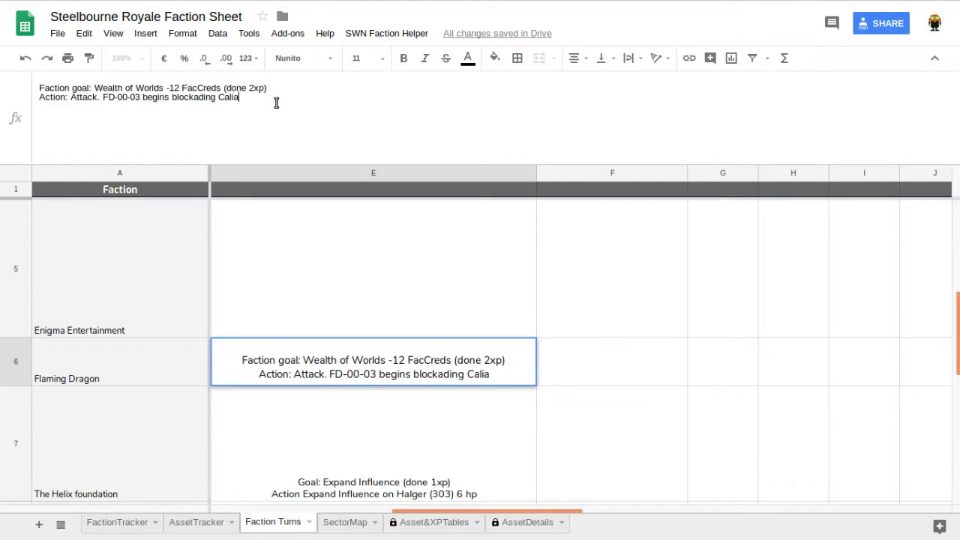
key(alt+Return)
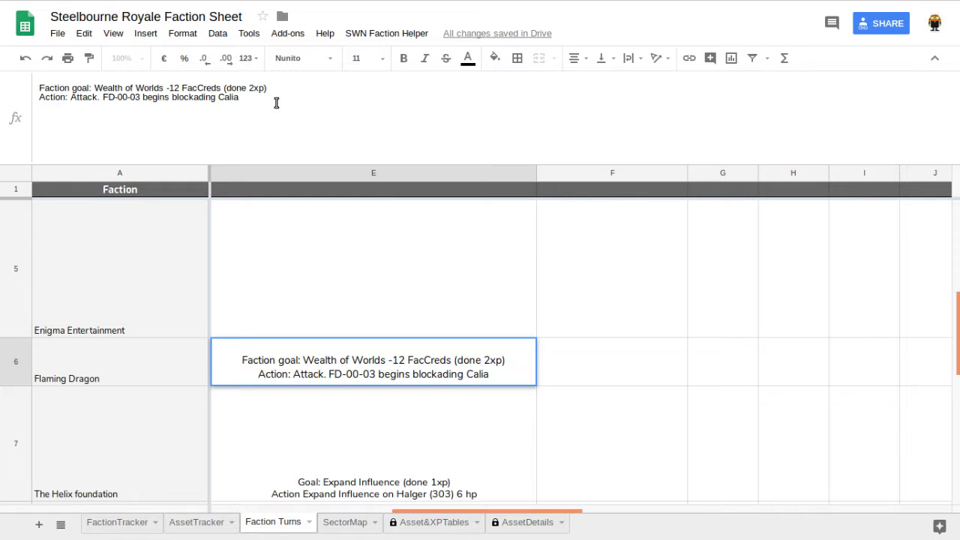
text(Defending Asset: Commodities Brooker (BT-02-01))
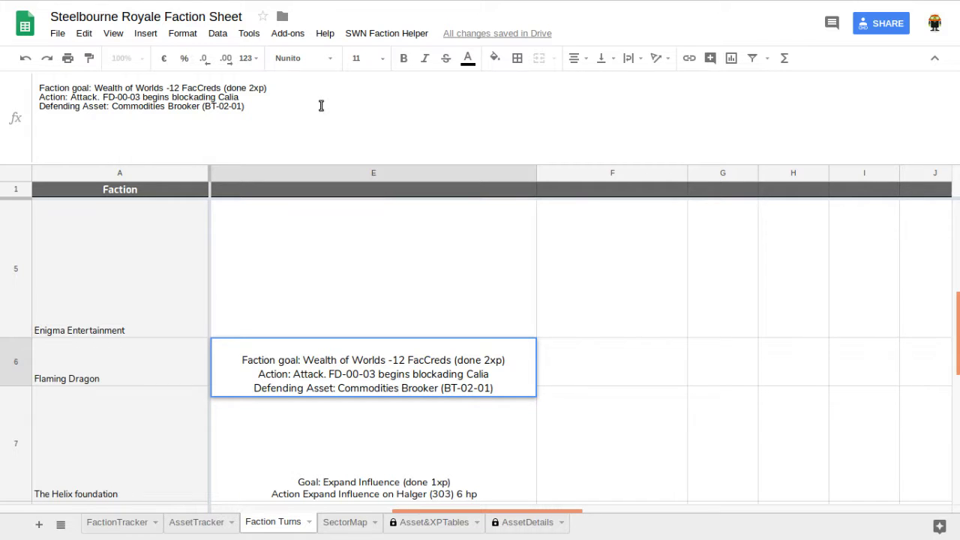
key(Return)
click(428, 334)
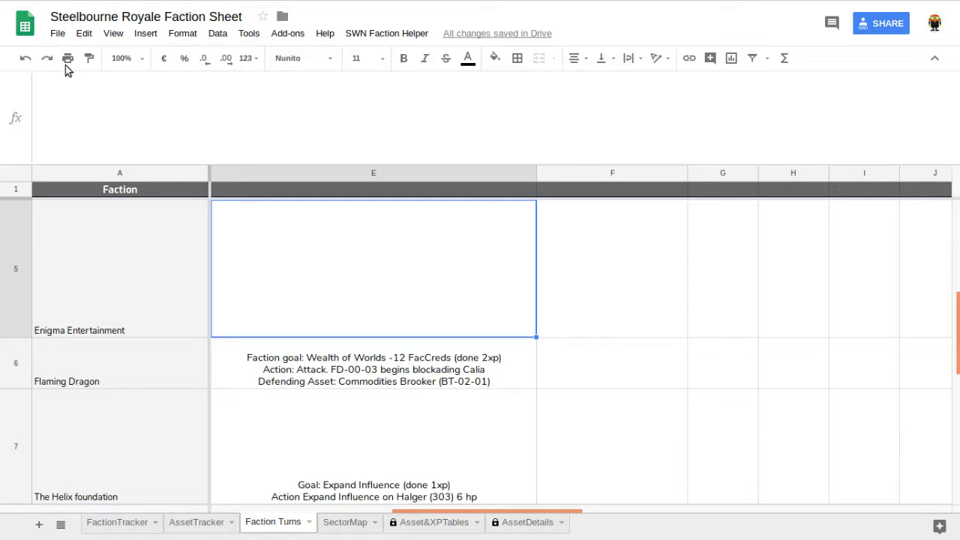
Step: Switch to the rulebook PDF and read the Attack rules under Faction Actions
key(ctrl+Tab)
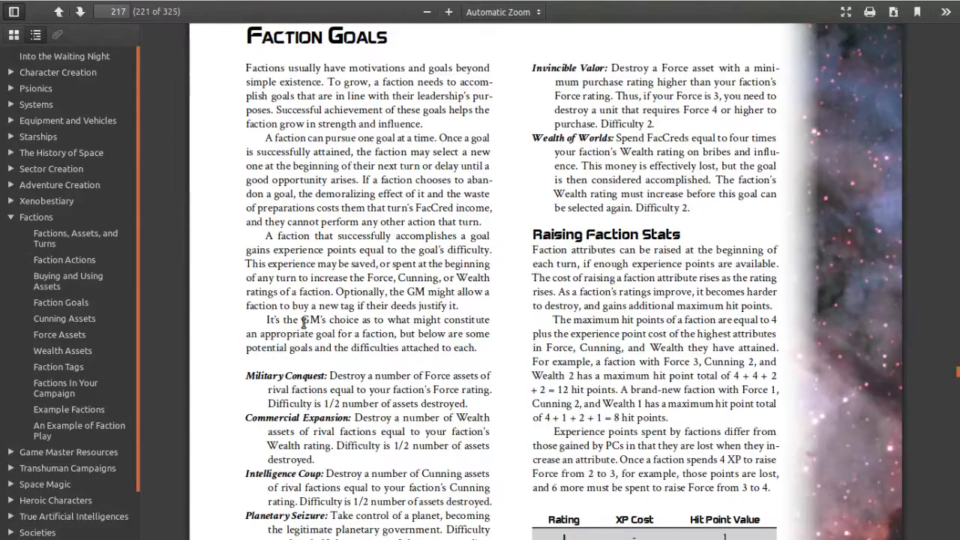
scroll(322, 316, up, 5)
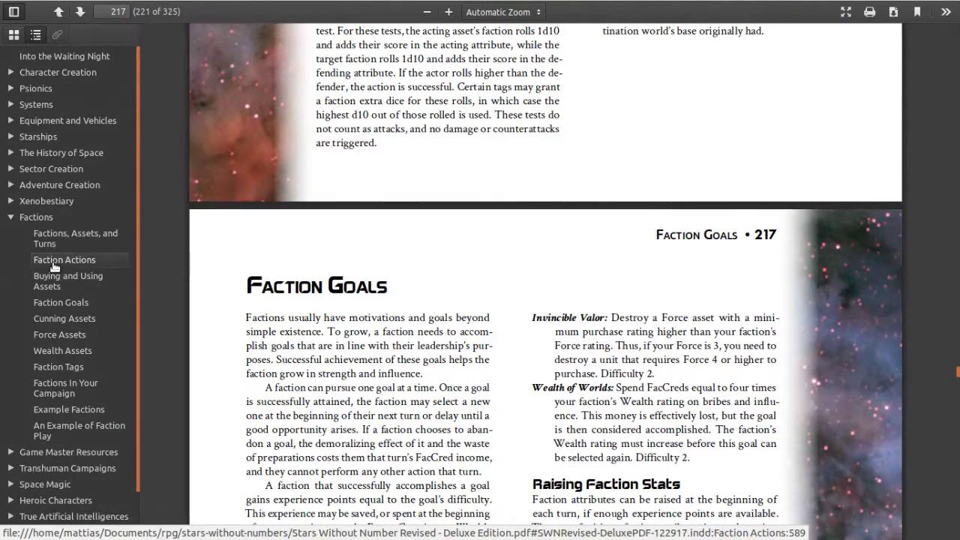
click(61, 260)
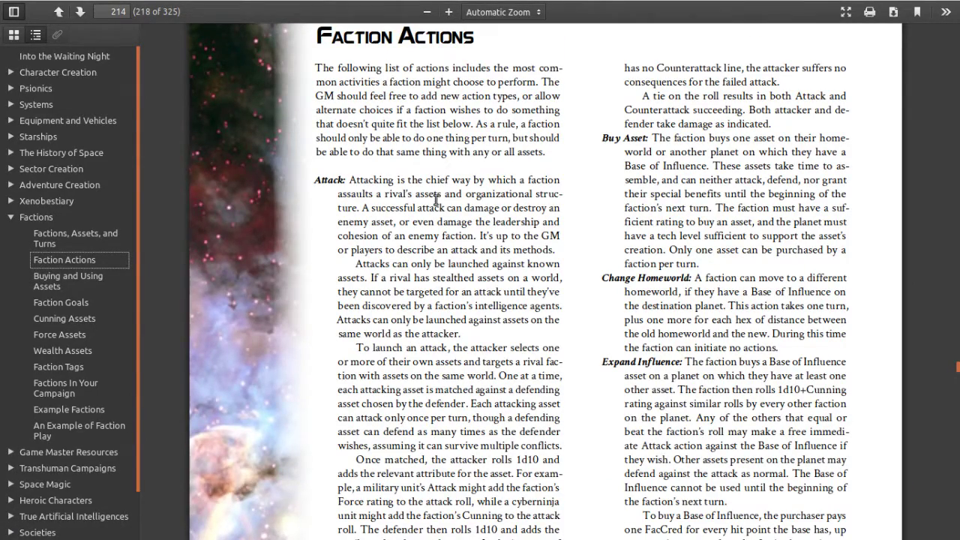
scroll(435, 200, down, 4)
scroll(436, 199, down, 5)
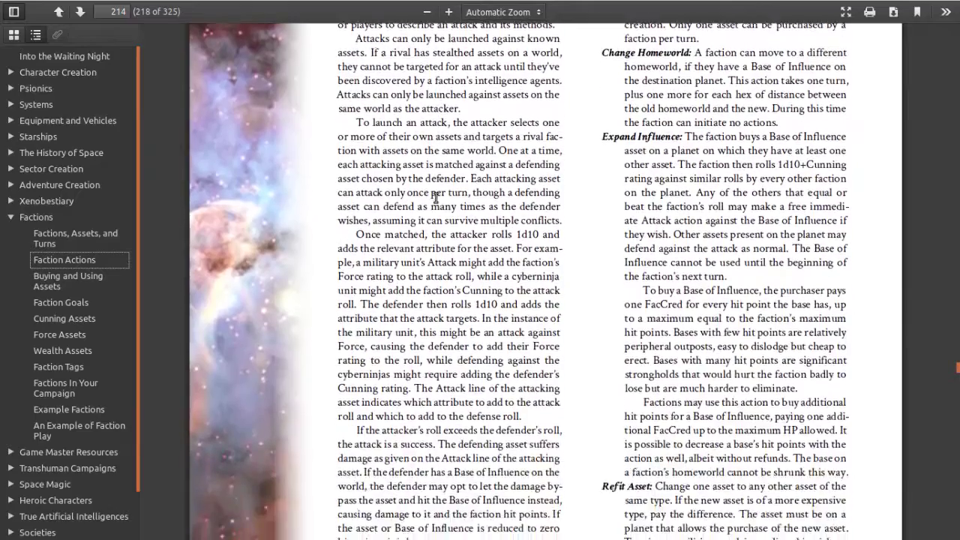
scroll(435, 198, up, 7)
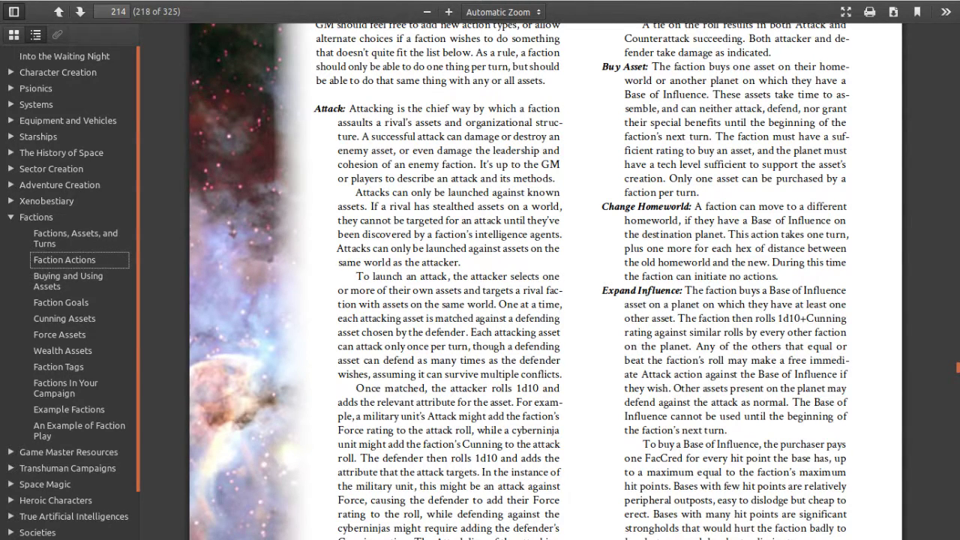
Step: Return to the faction sheet and check the attack profile of Blockade Fleet FD-00-03 and the defending Commodities Broker BT-02-01 in AssetTracker
key(ctrl+Tab)
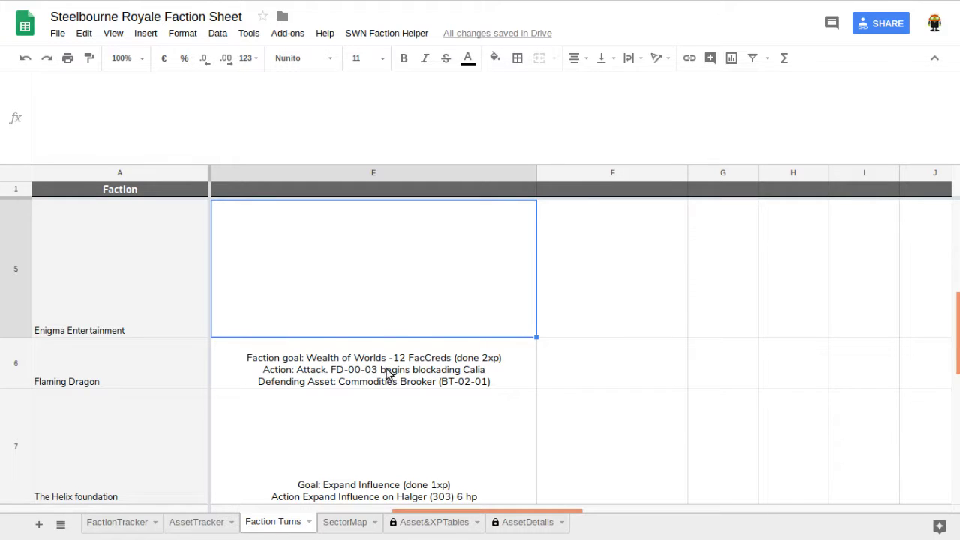
click(311, 374)
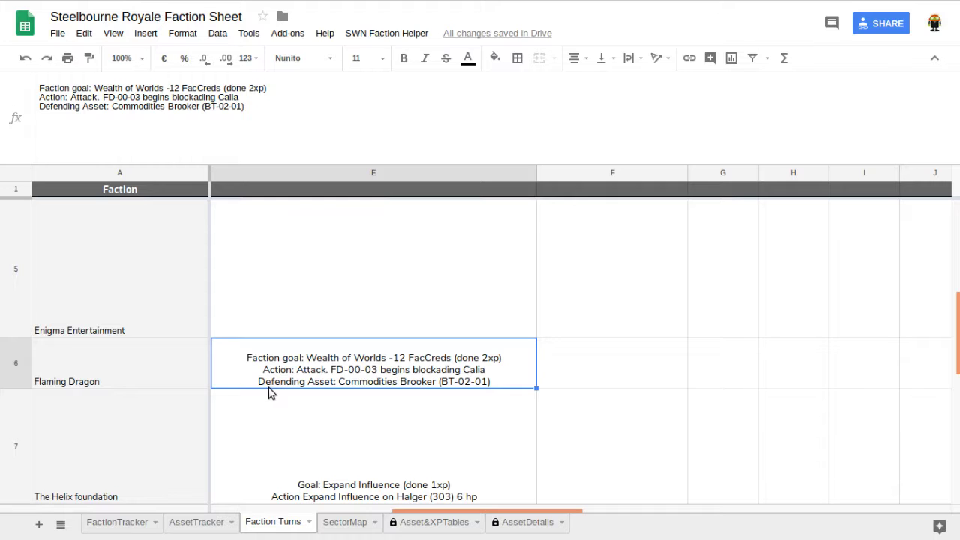
drag(250, 98, 120, 100)
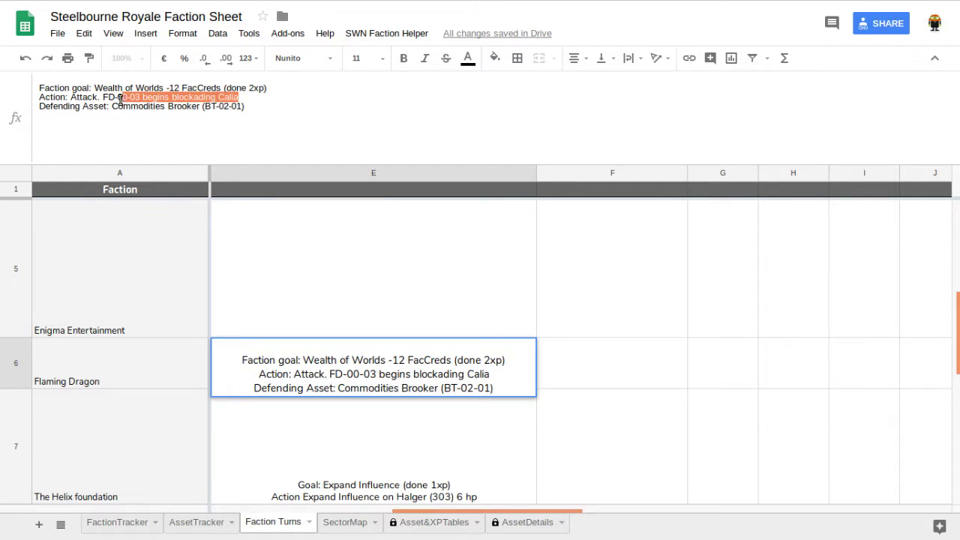
click(217, 523)
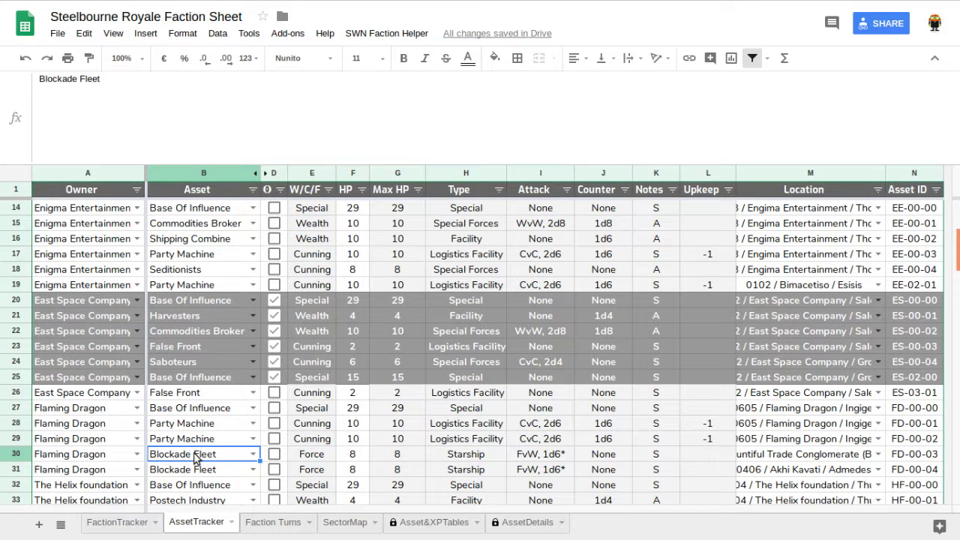
key(Right)
key(Right)
key(Right)
key(Right)
key(Right)
key(Right)
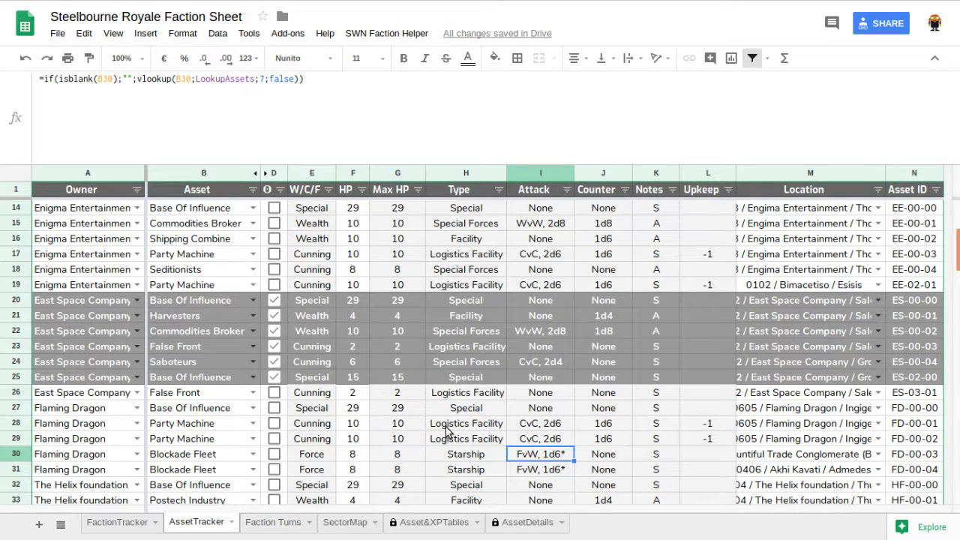
scroll(488, 428, up, 3)
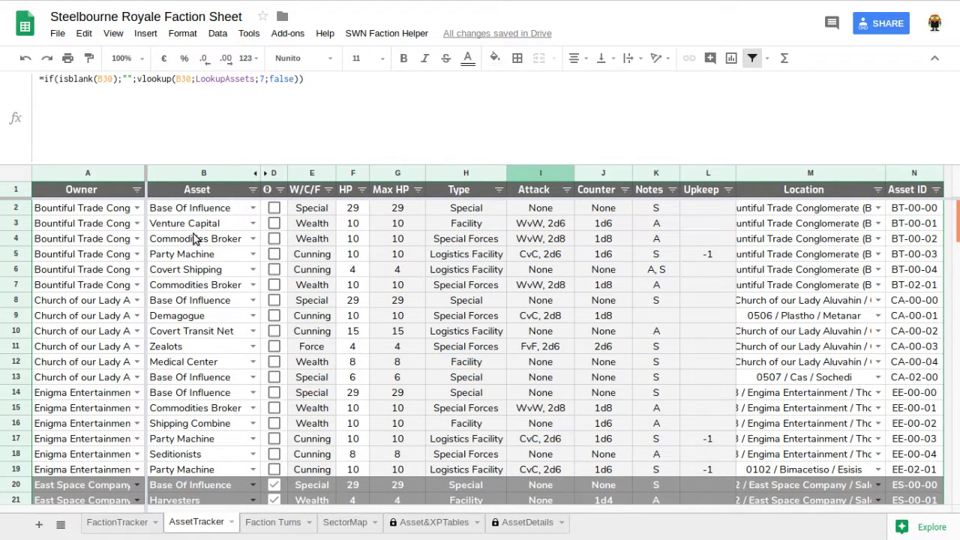
click(207, 288)
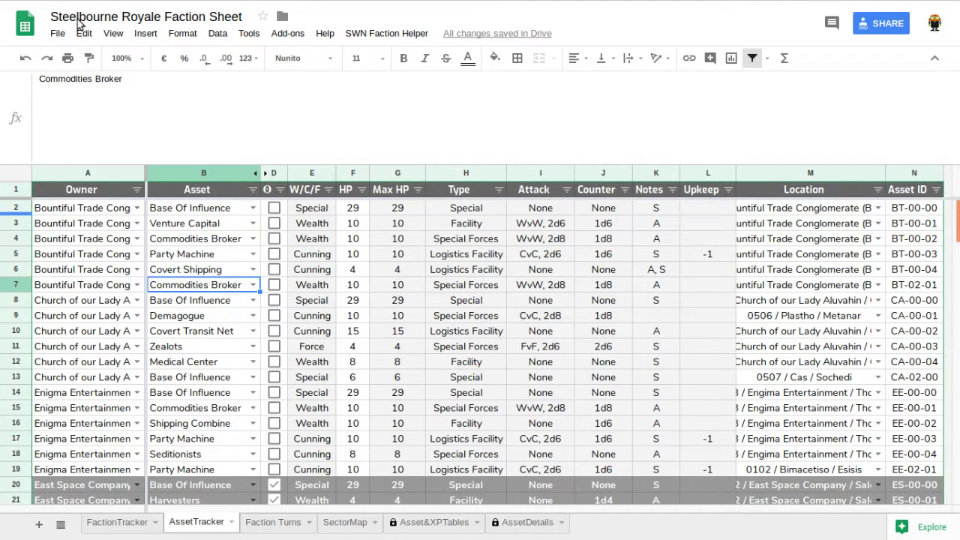
Step: Go through the stats of the defending Commodities Broker BT-02-01 in AssetTracker, including its attack, location and counterattack
key(Right)
key(Right)
key(Left)
key(Left)
key(Right)
key(Right)
key(Right)
key(Right)
key(Right)
key(Right)
key(Right)
key(Right)
key(Right)
key(Right)
key(Right)
key(Left)
key(Left)
key(Left)
key(Left)
key(Left)
key(Left)
key(Right)
key(Right)
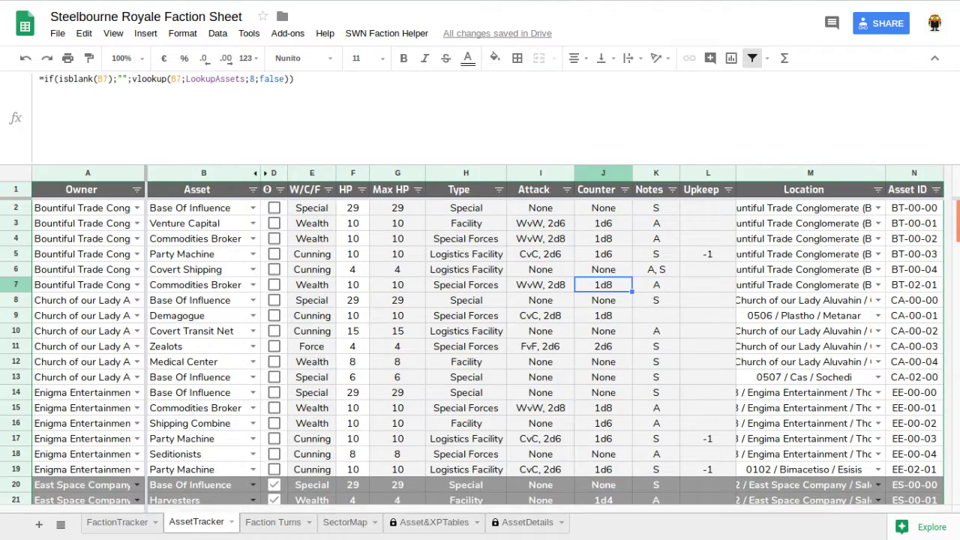
Step: Switch to the rulebook PDF and read how attack rolls, defense rolls and damage are resolved under the Attack action
key(alt+Tab)
scroll(441, 273, down, 3)
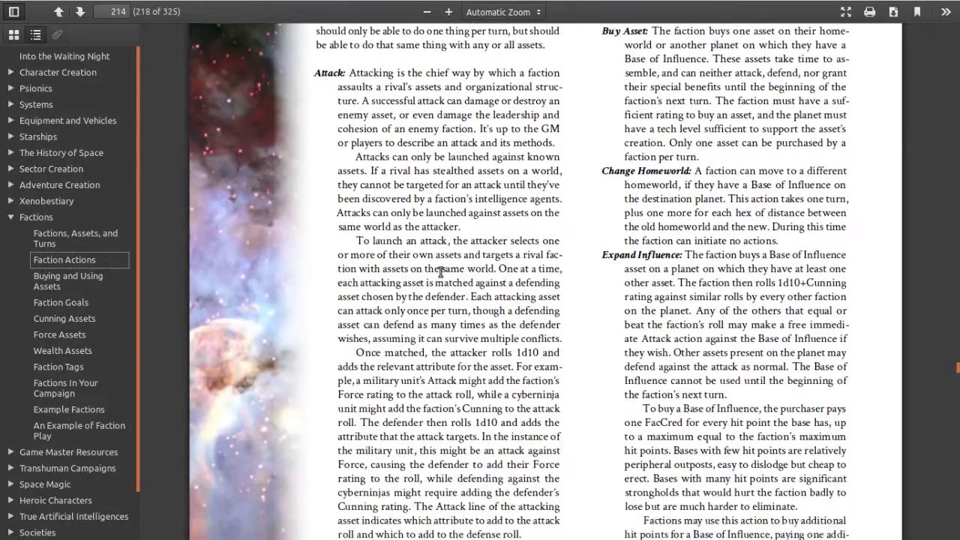
scroll(441, 272, down, 4)
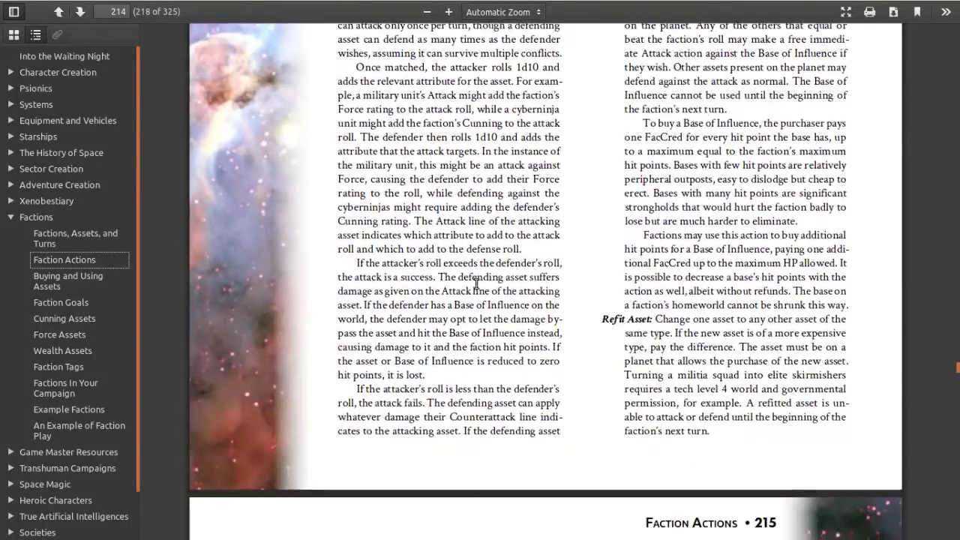
scroll(718, 374, up, 10)
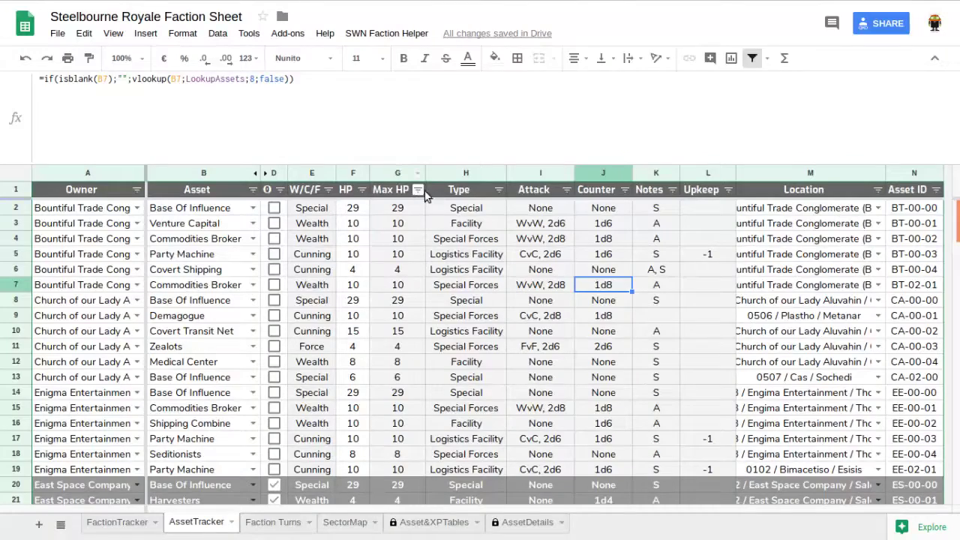
Step: Return to the faction sheet and check the attack attributes and damage die of Flaming Dragon's Blockade Fleet FD-00-03 in AssetTracker
scroll(365, 358, down, 4)
scroll(363, 353, down, 1)
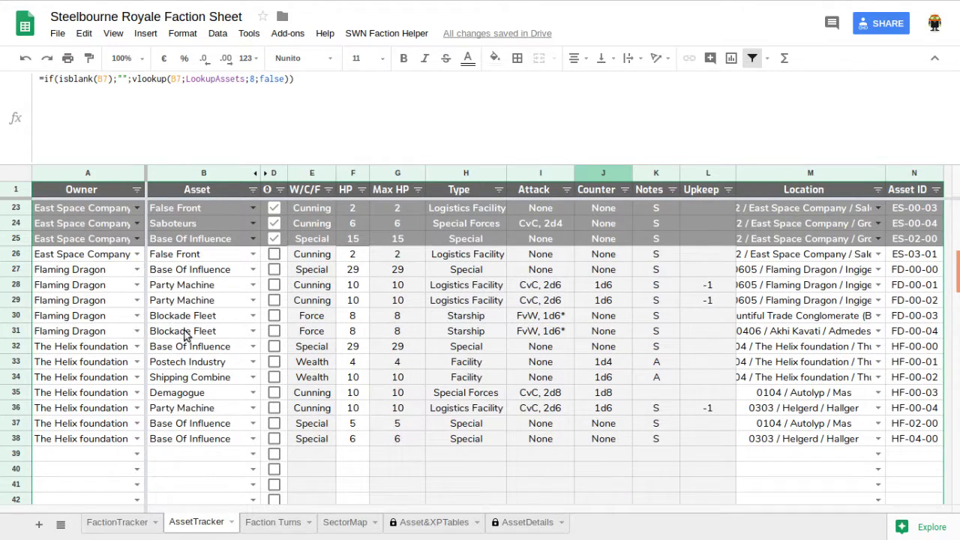
click(105, 318)
key(Right)
key(Right)
key(Right)
key(Right)
key(Right)
key(Right)
key(Right)
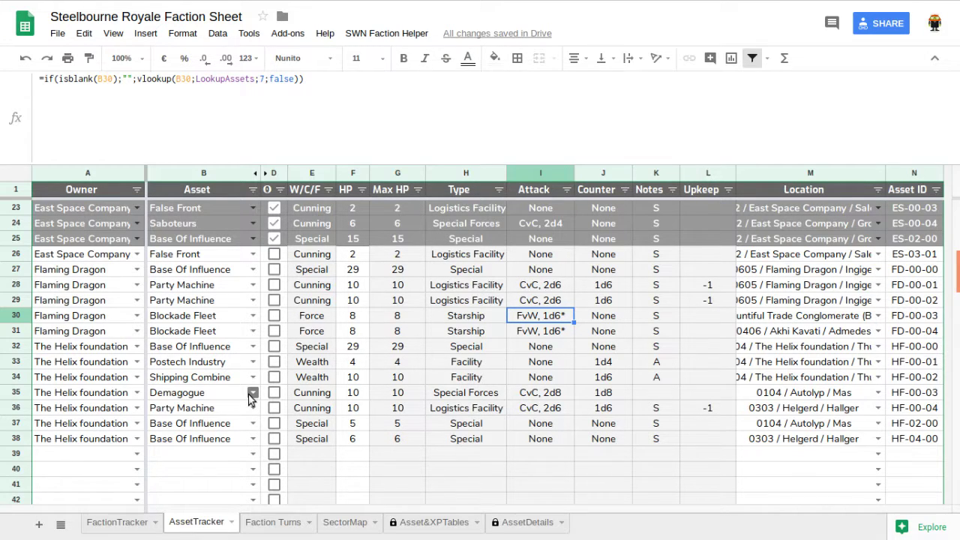
Step: Look up Flaming Dragon's Force rating and the Bountiful Trade Conglomerate's Wealth rating in the FactionTracker sheet
click(109, 522)
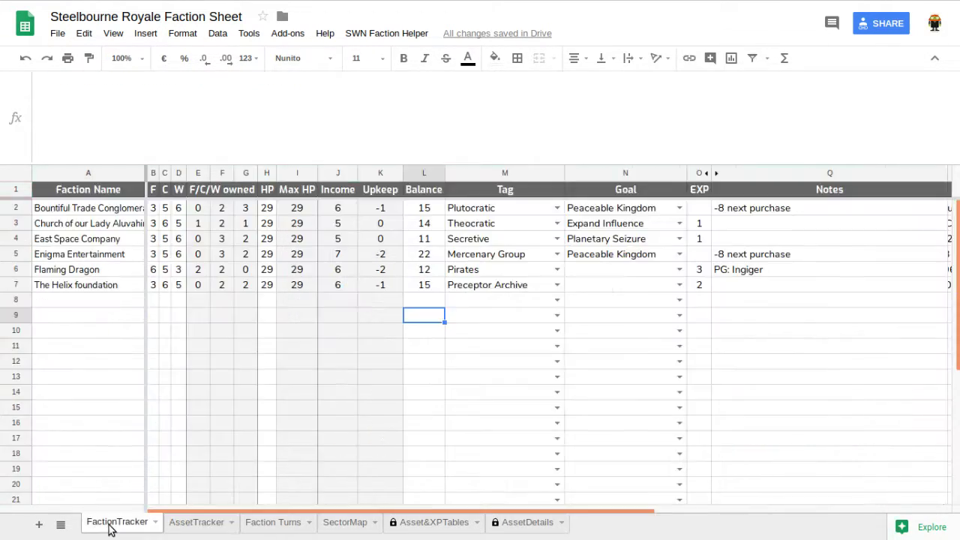
click(126, 274)
key(Right)
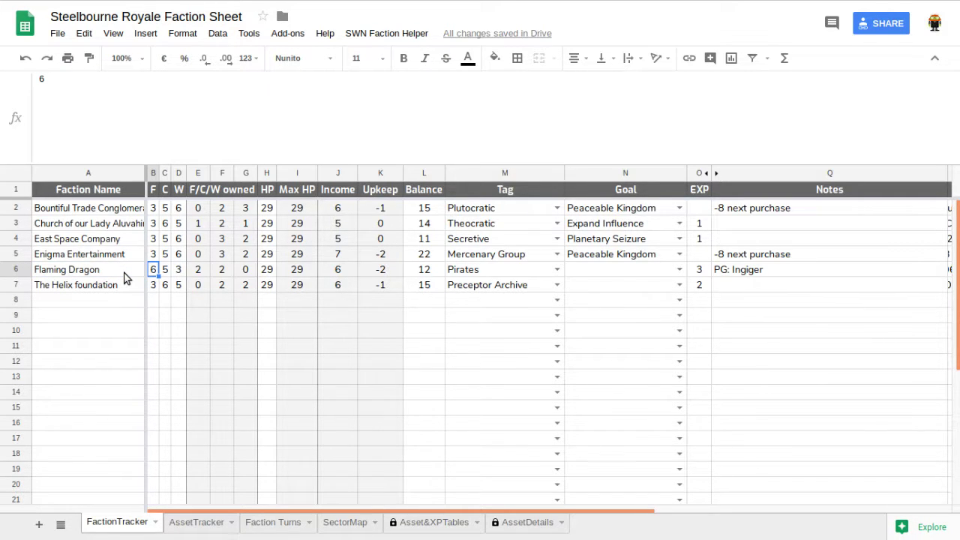
click(180, 209)
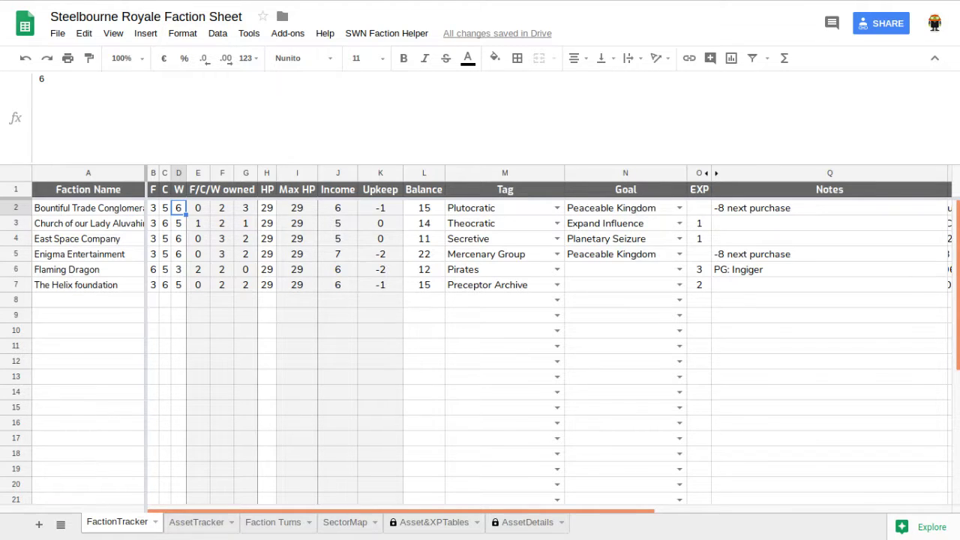
Step: Switch to Roll20 and roll d10+6 twice in the chat, once for the attacker and once for the defender
key(ctrl+Tab)
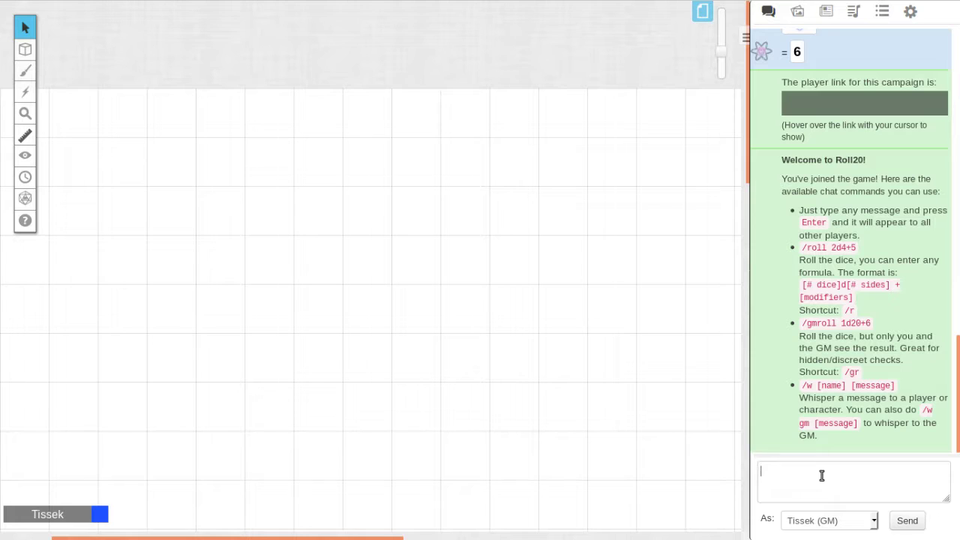
text(/r d10+6)
key(Return)
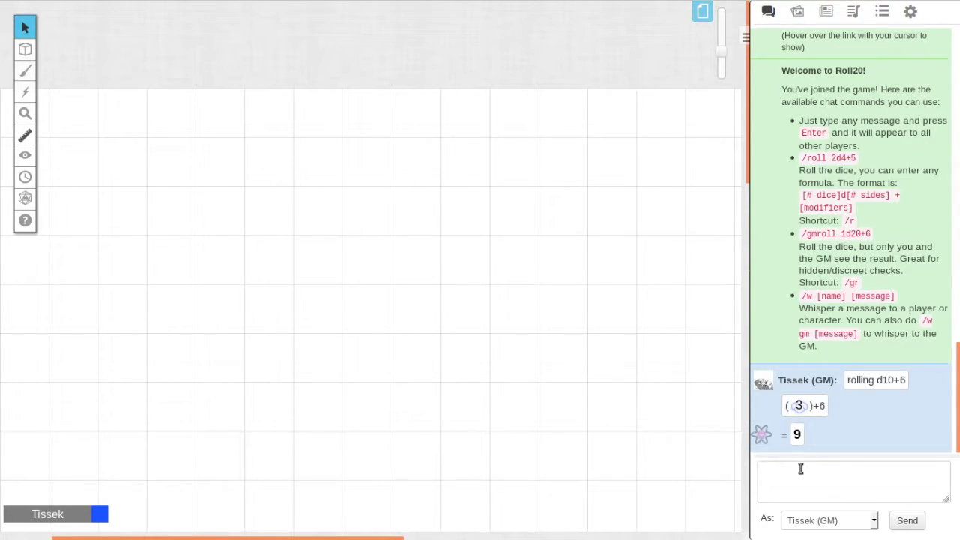
text(/r d10+6)
key(Return)
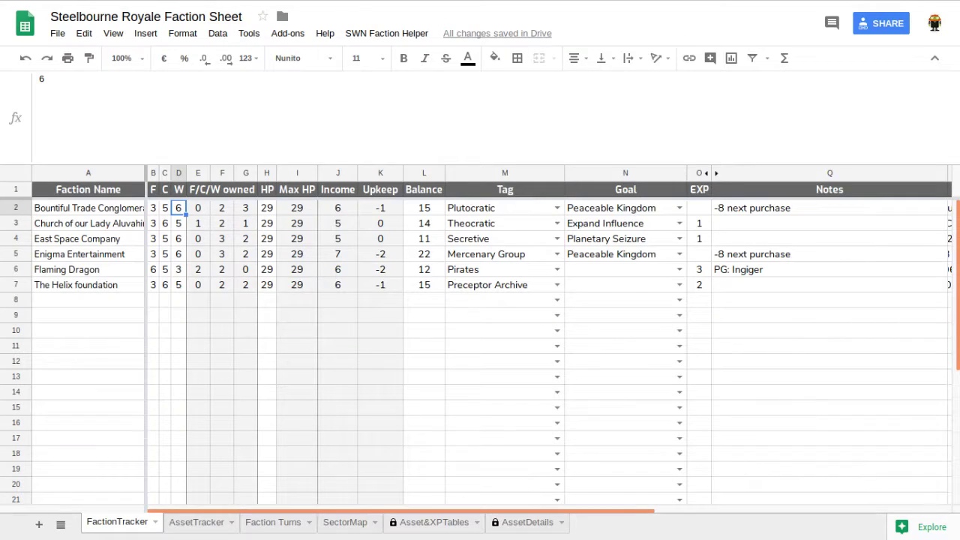
Step: Show the AssetTracker sheet, and return to Roll20 to roll d6 for the Blockade Fleet's damage
click(185, 525)
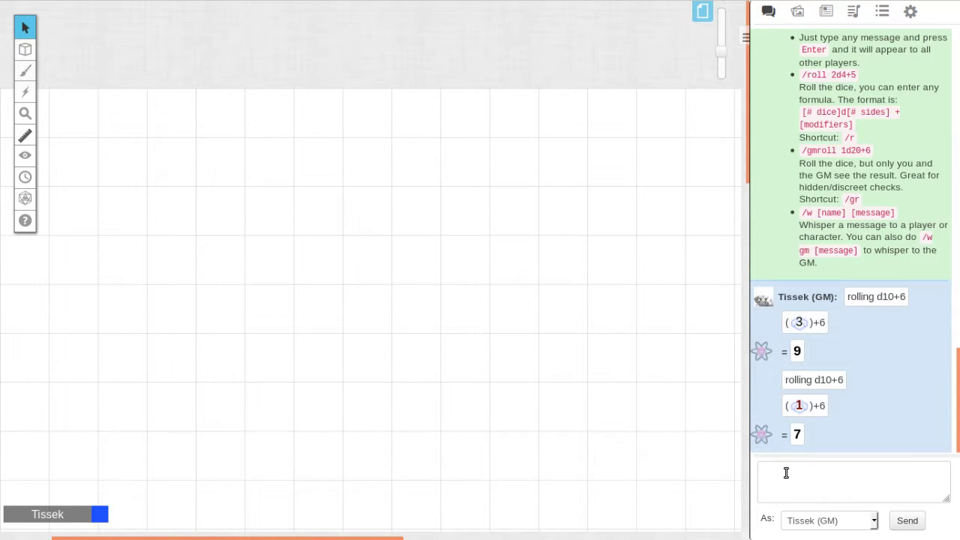
text(/r d6)
key(Return)
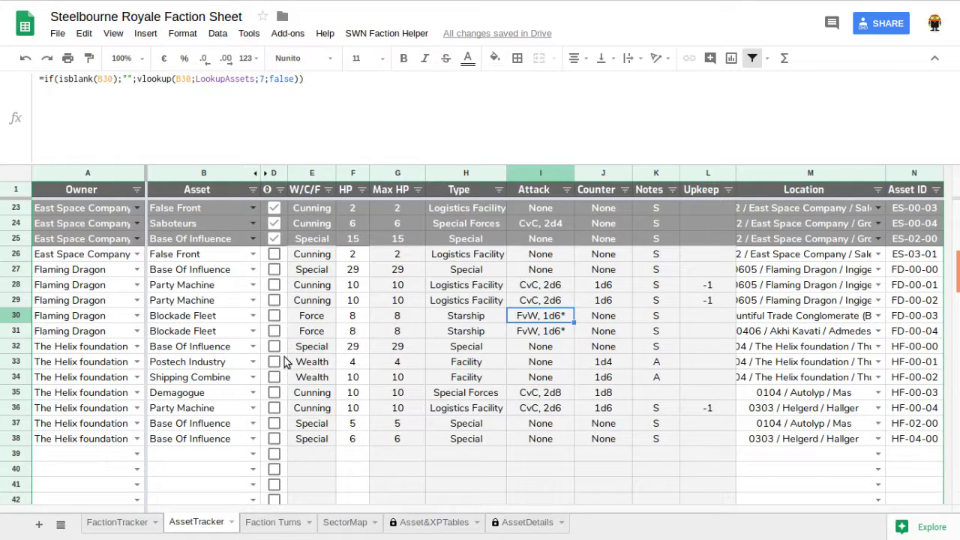
Step: Set the HP of the Bountiful Trade Conglomerate's Commodities Broker BT-02-01 to 5 in AssetTracker
scroll(284, 362, up, 7)
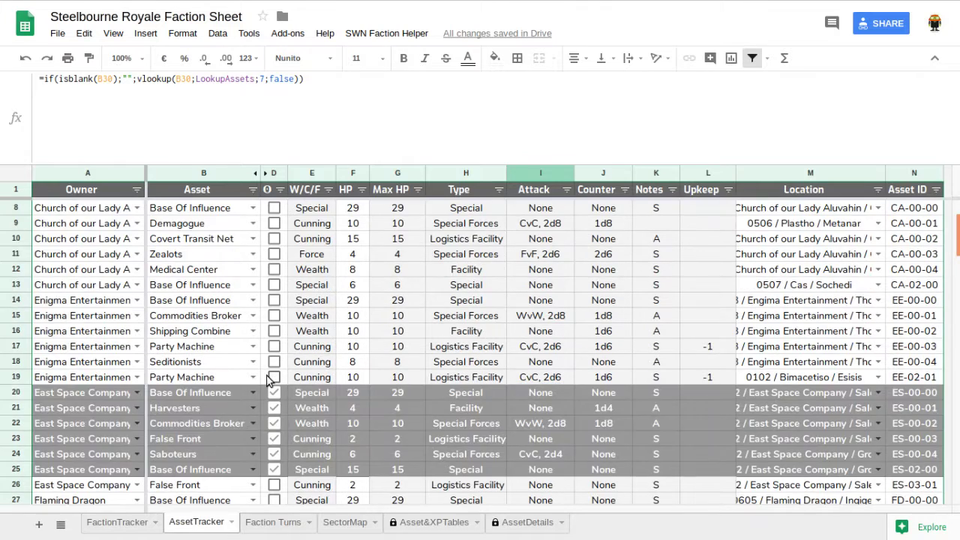
click(185, 289)
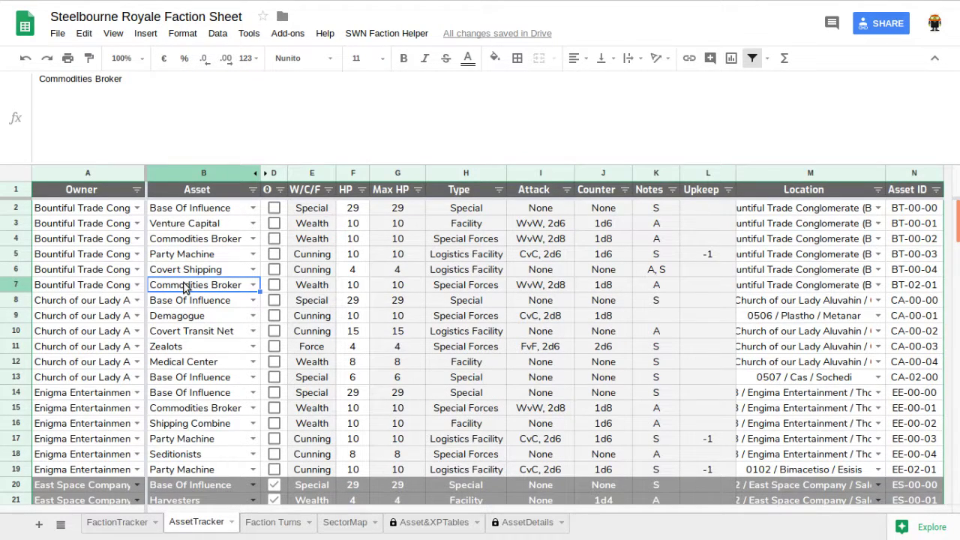
key(Right)
key(Right)
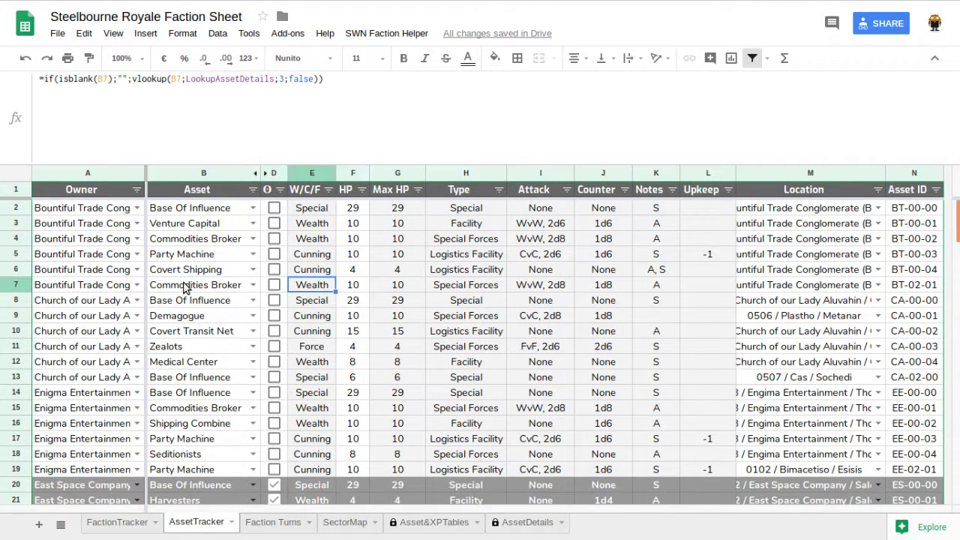
key(Right)
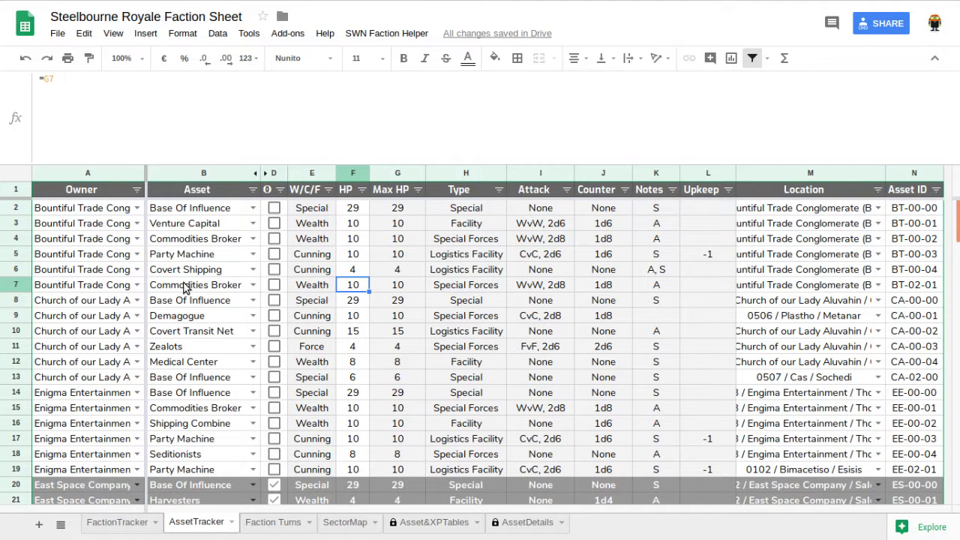
text(5)
key(Return)
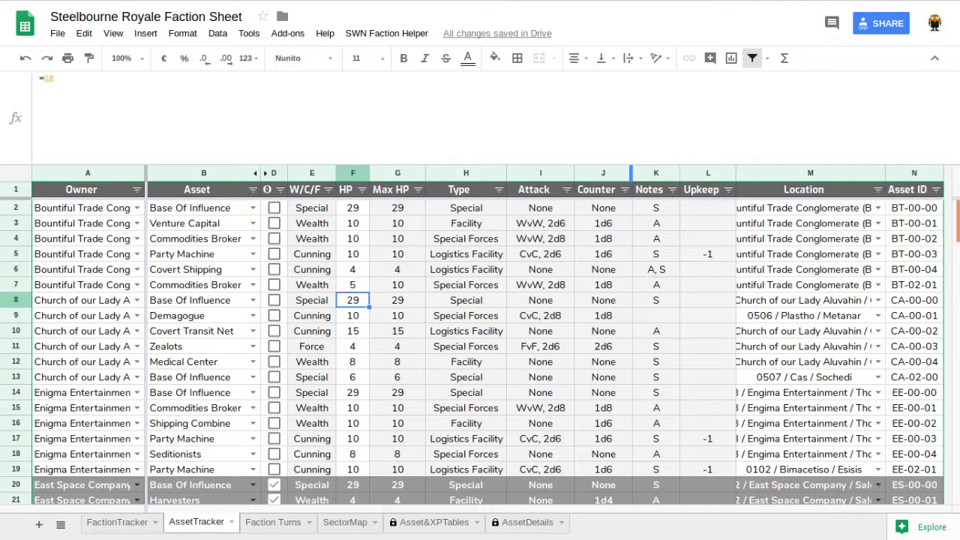
Step: Switch to the rulebook PDF and read the Blockade Fleets entry under Force Assets for the FacCred theft rule
key(ctrl+Tab)
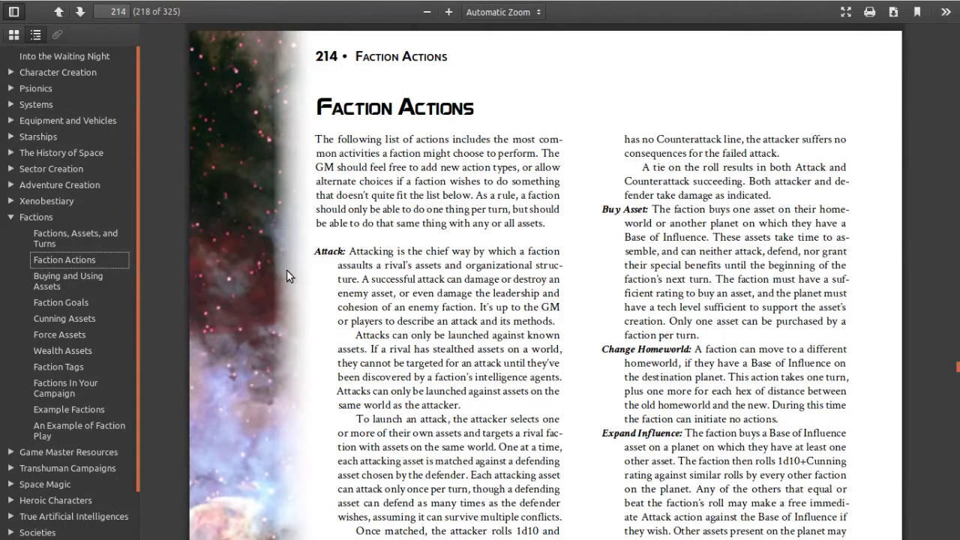
click(64, 335)
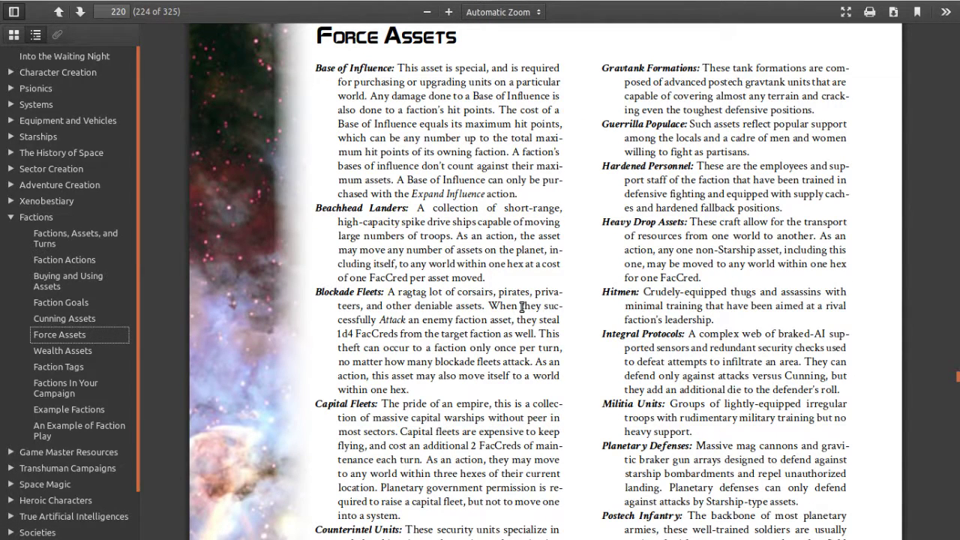
drag(489, 305, 479, 333)
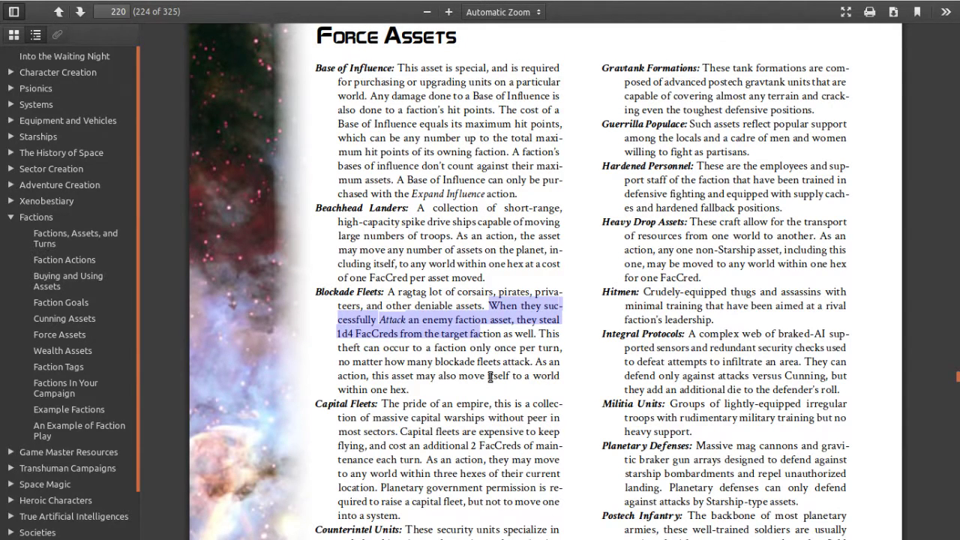
click(490, 375)
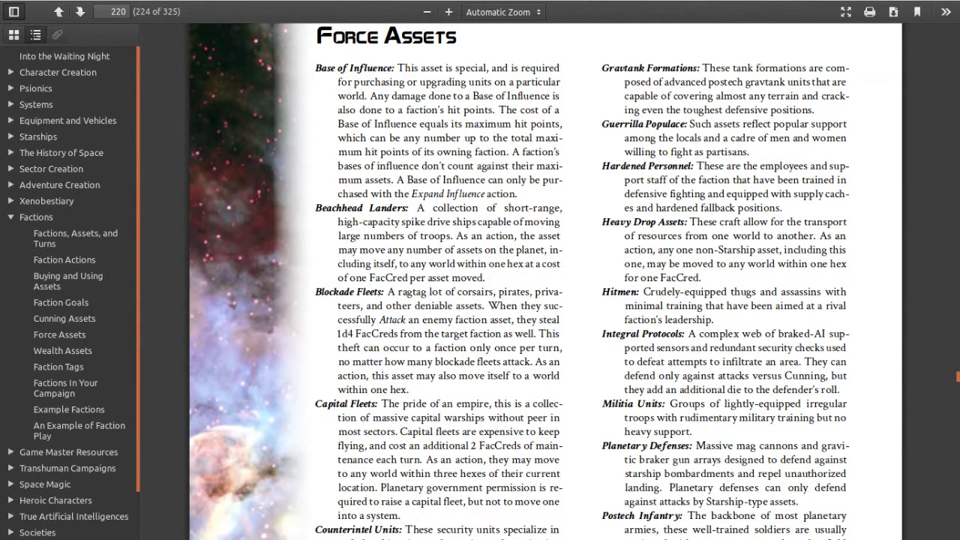
Step: Switch to Roll20 and roll d4 in the chat for the FacCreds stolen by the Blockade Fleet
key(alt+Tab)
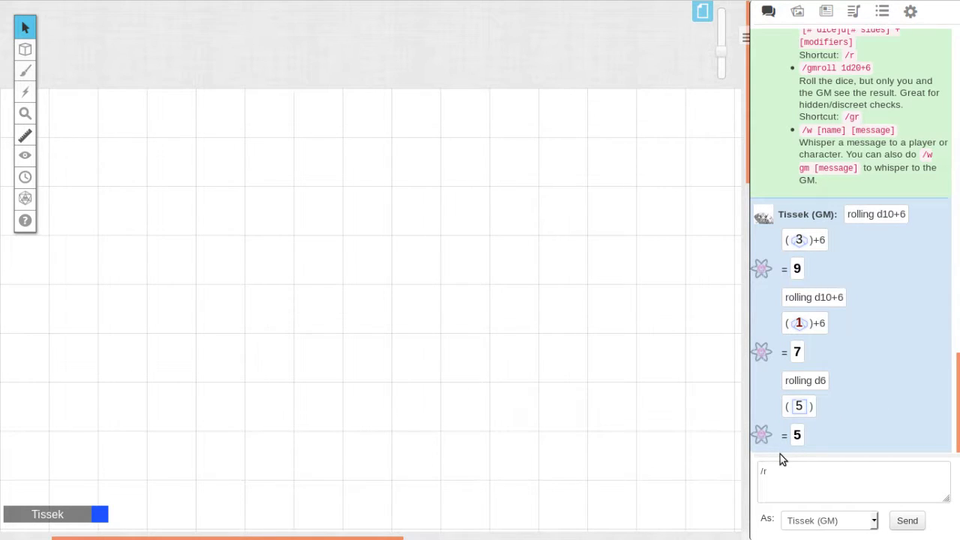
text(/r d4)
key(Return)
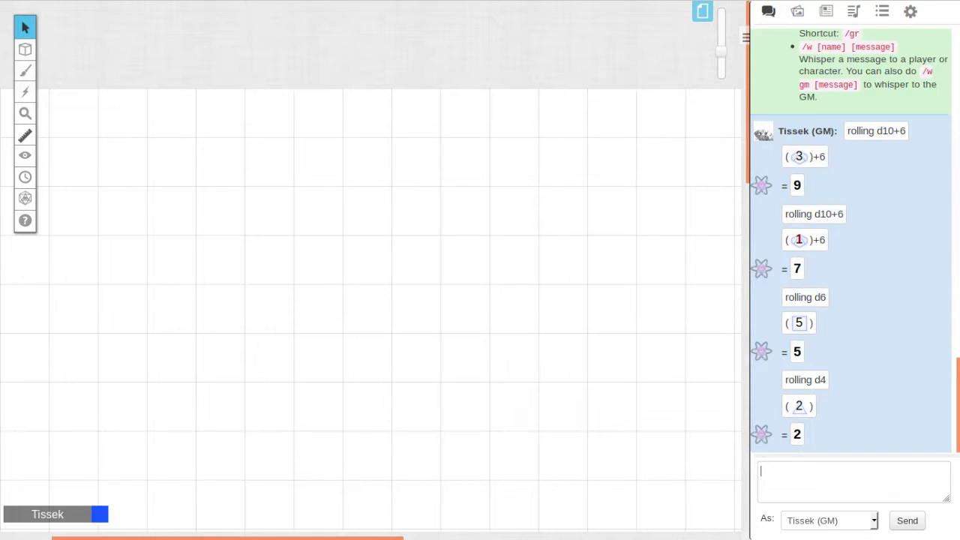
Step: Return to the faction sheet and add the line "9 vs 7 -> Attacker win" to Flaming Dragon's entry in Faction Turns
key(alt+Tab)
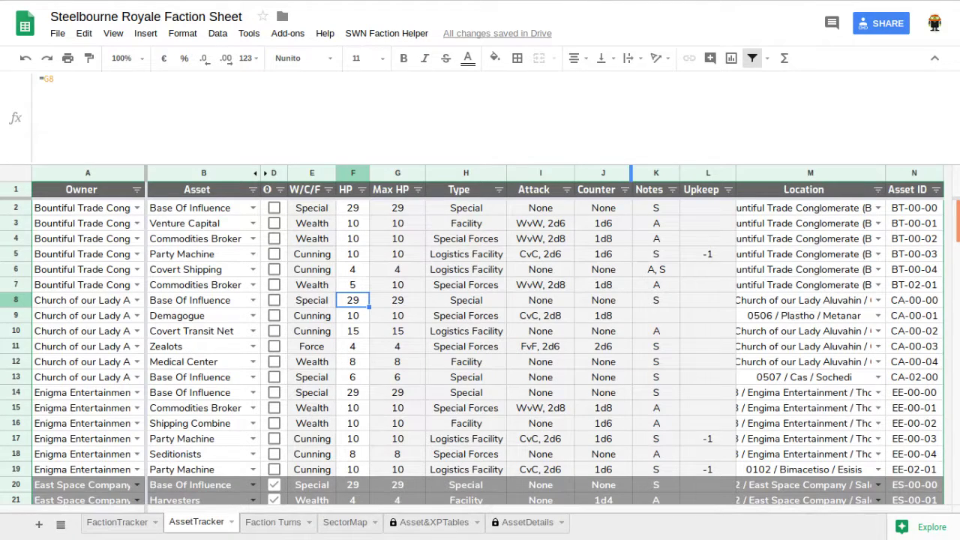
click(264, 523)
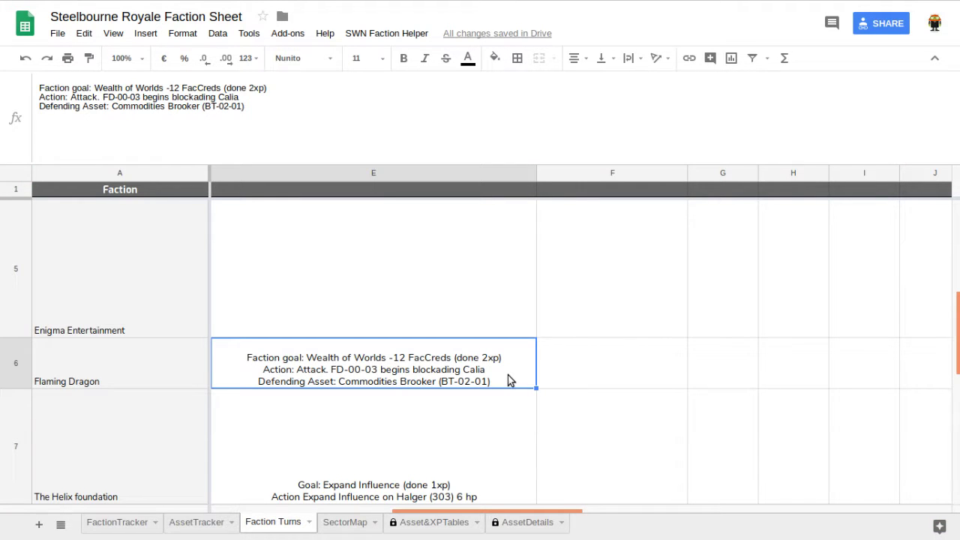
click(263, 106)
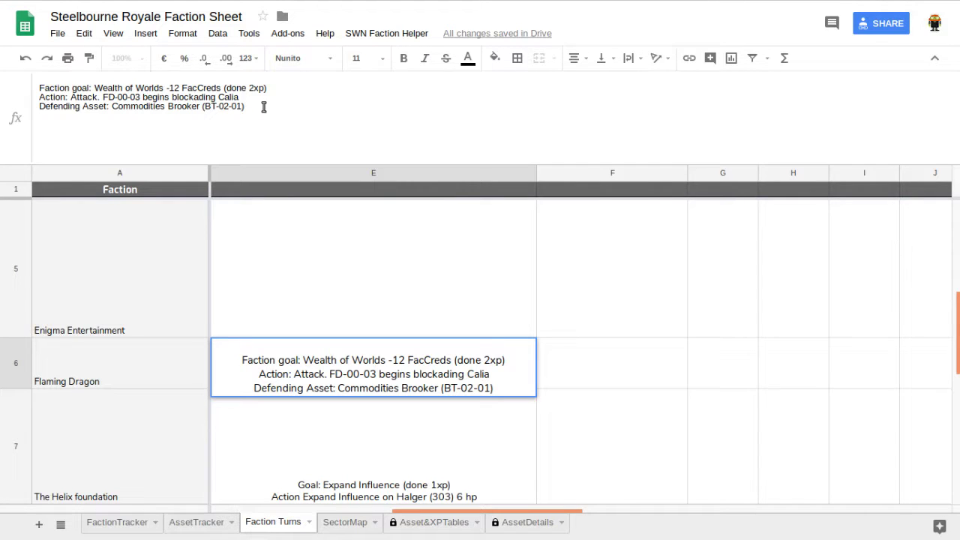
key(alt+Return)
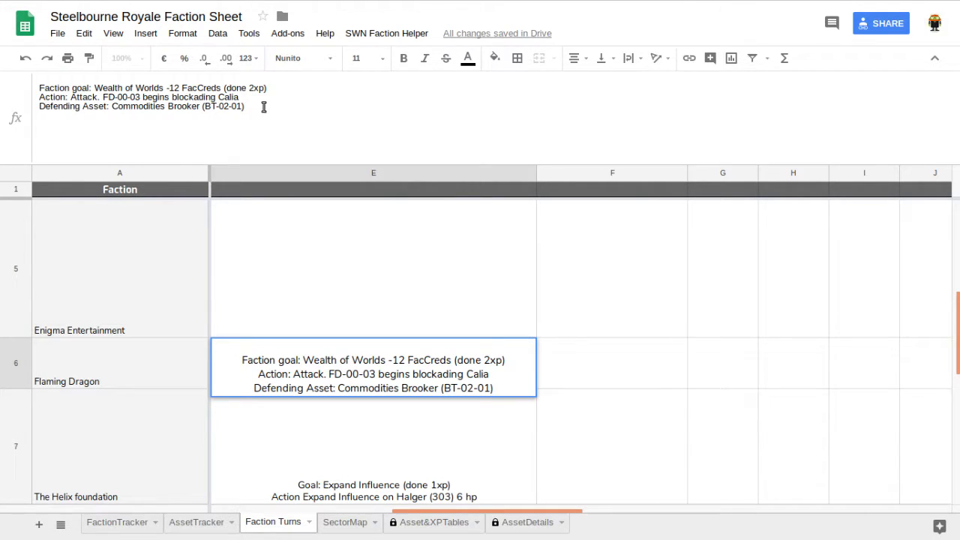
text(3)
key(BackSpace)
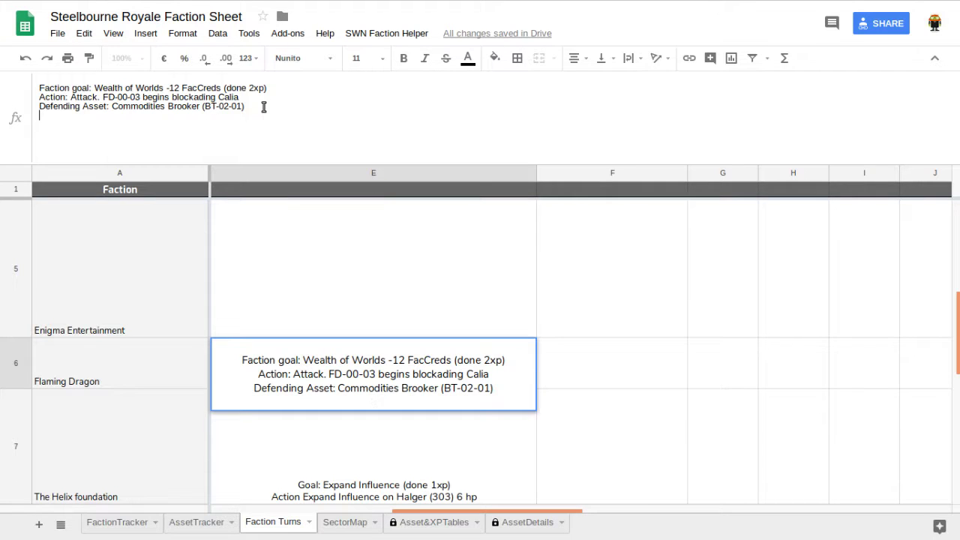
text(3)
key(BackSpace)
text(9 vs 7 -> Attacker win)
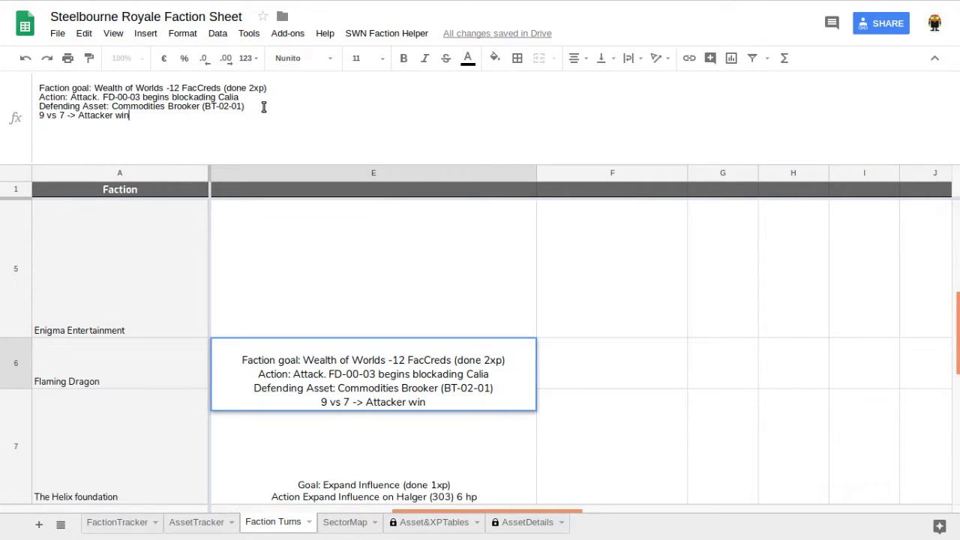
key(shift+Return)
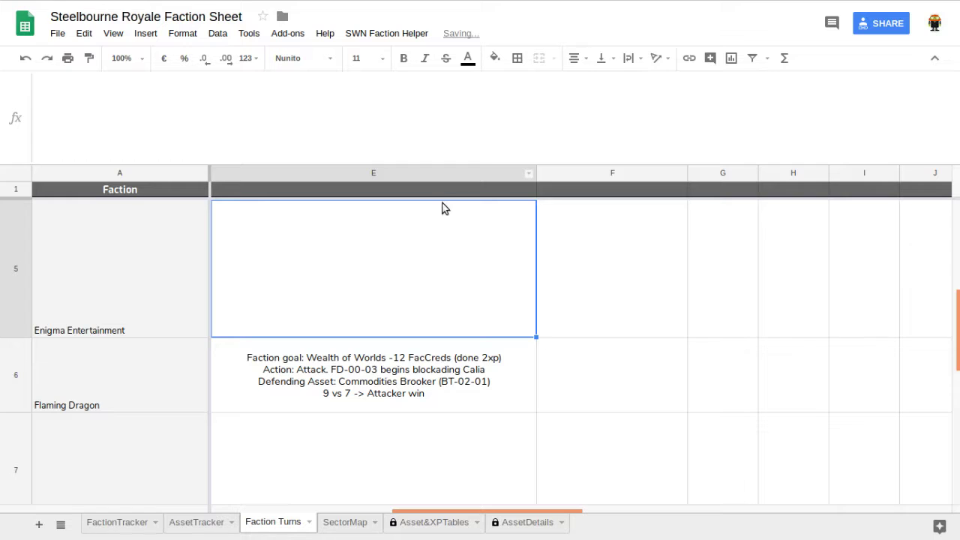
Step: Add the line "5 damage" to Flaming Dragon's attack entry in Faction Turns
scroll(390, 280, up, 3)
scroll(373, 306, down, 1)
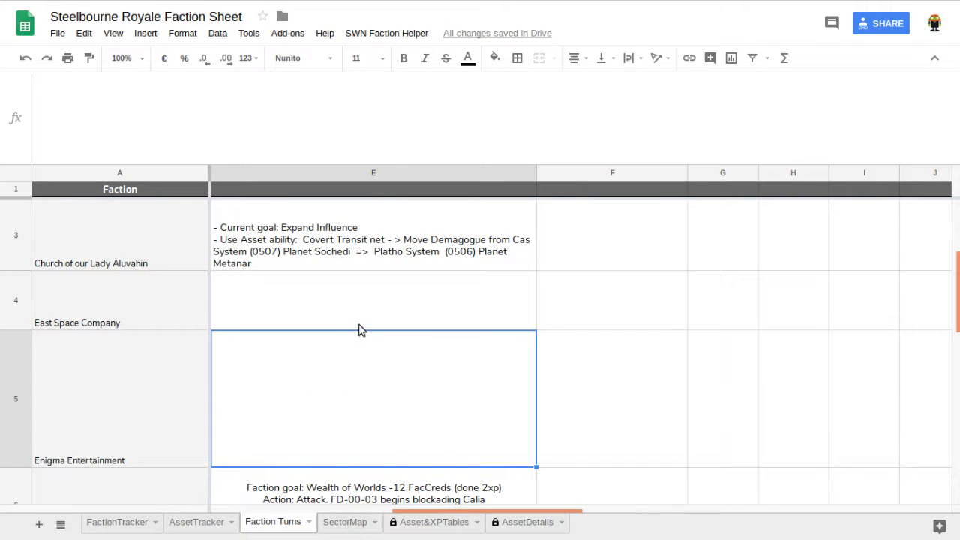
scroll(359, 334, down, 1)
click(352, 345)
click(178, 117)
key(ctrl+Return)
text(6)
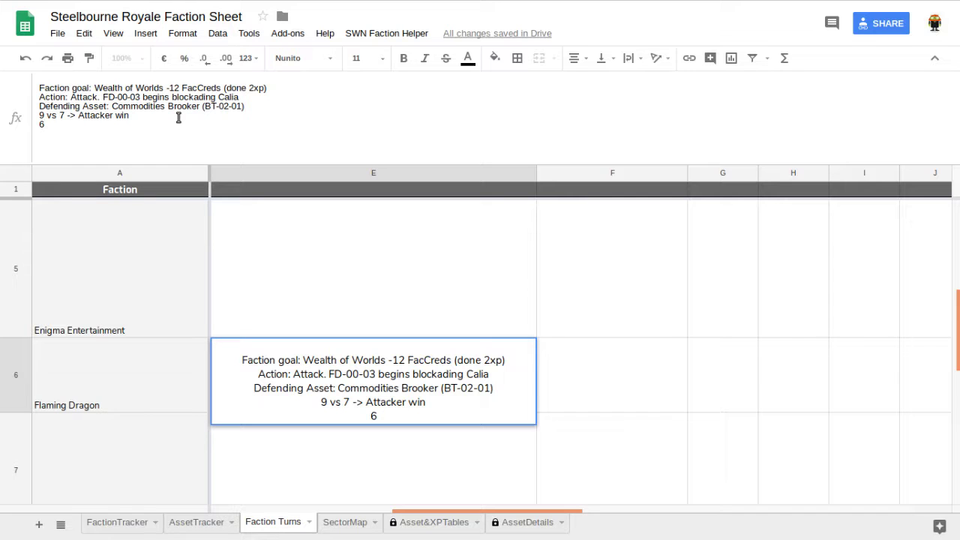
key(BackSpace)
text(5 damge)
key(BackSpace)
key(BackSpace)
key(BackSpace)
text(mage)
Step: Add a closing line "2 FacCred stolen" to Flaming Dragon's turn entry
key(ctrl+Return)
text(2)
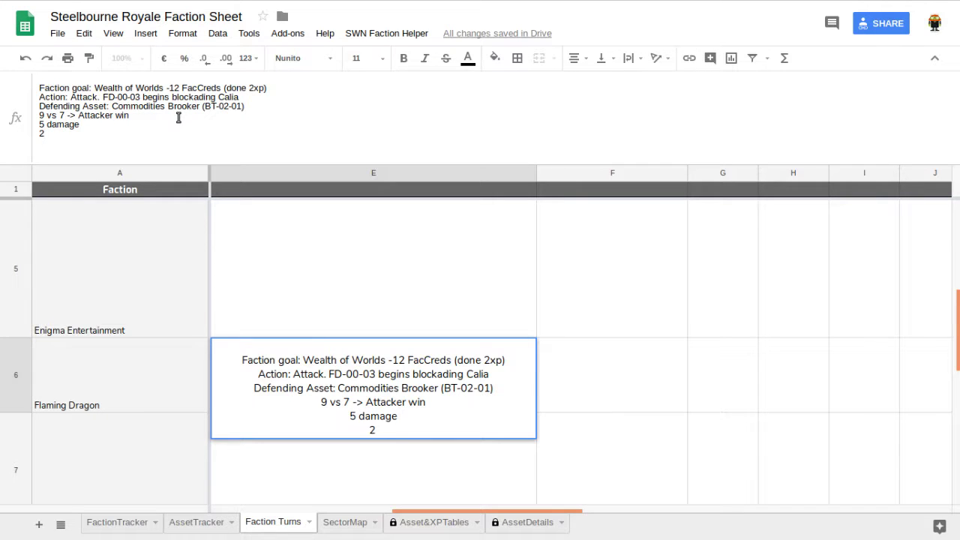
text( FacCred)
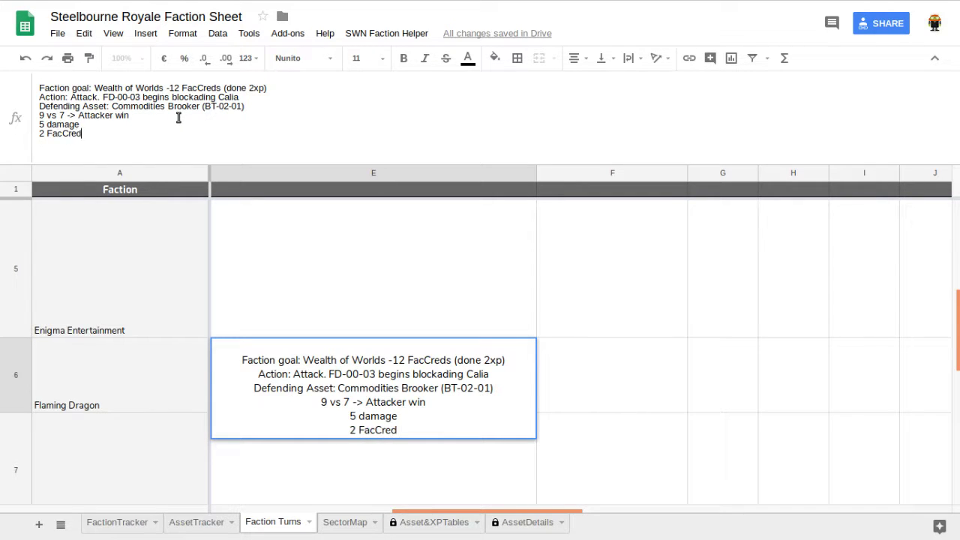
text( stolen)
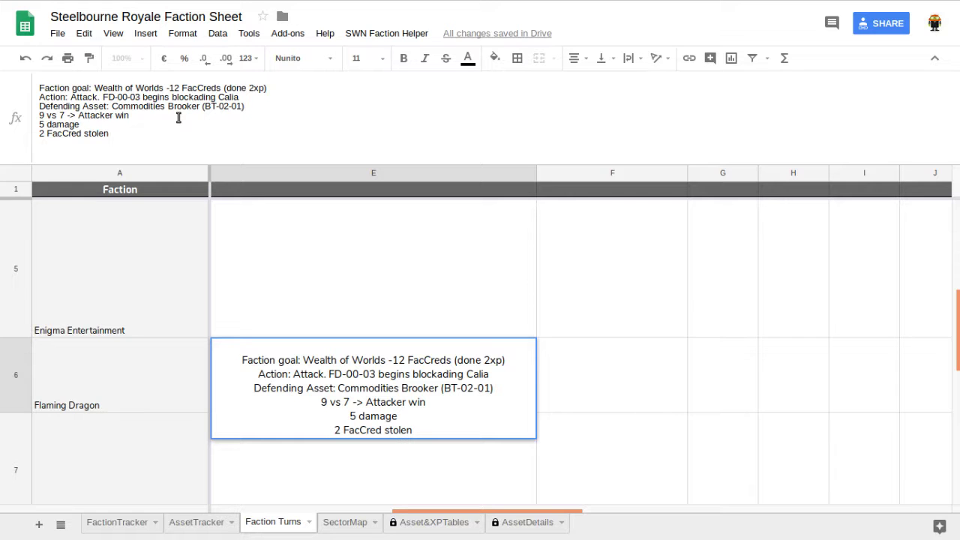
key(Return)
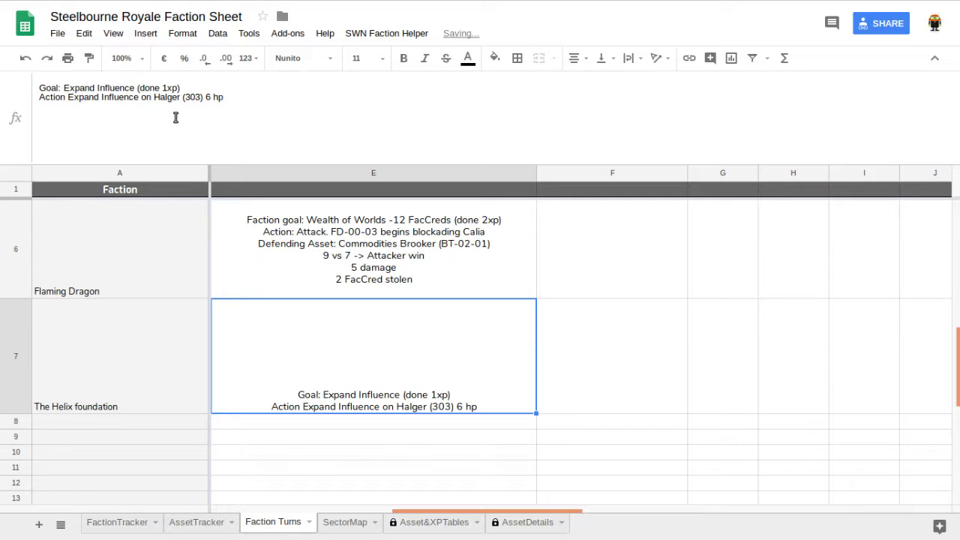
click(353, 282)
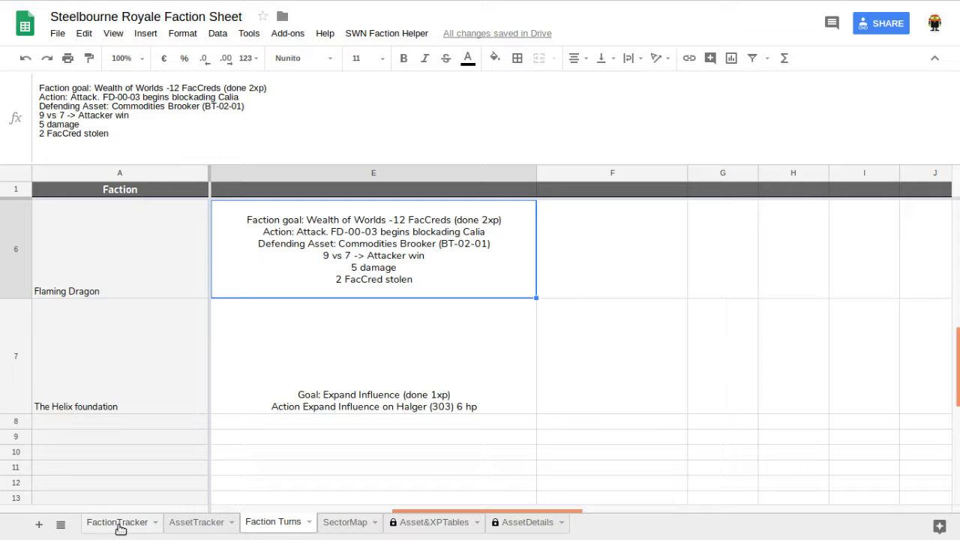
Step: Set the Bountiful Trade Conglomerate's balance to 13 in FactionTracker
click(120, 525)
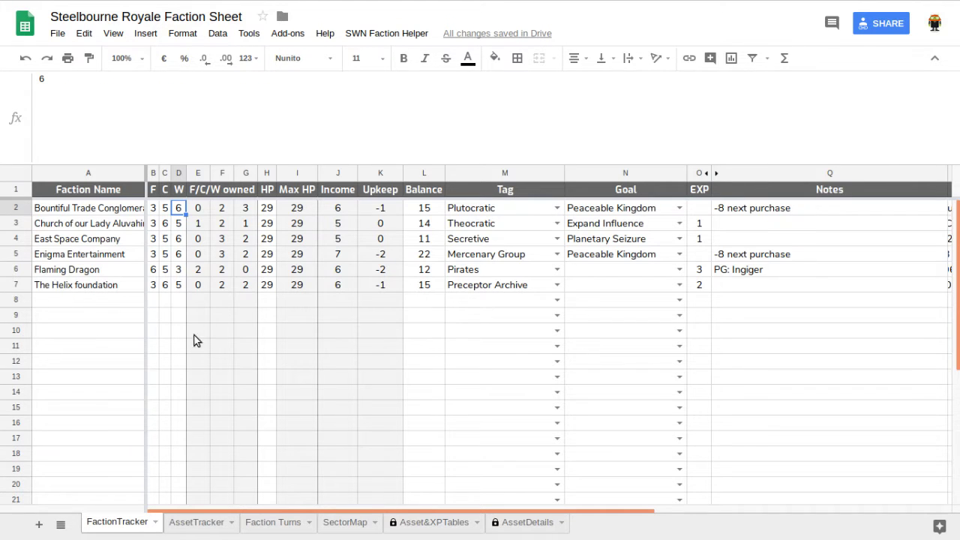
key(Right)
key(Right)
key(Right)
key(Right)
key(Right)
key(Right)
key(Right)
key(Right)
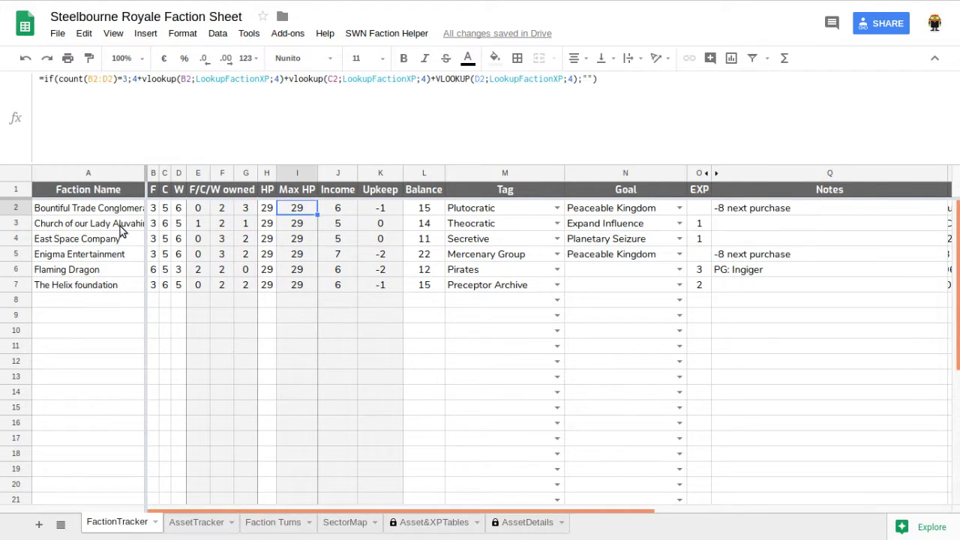
text(13)
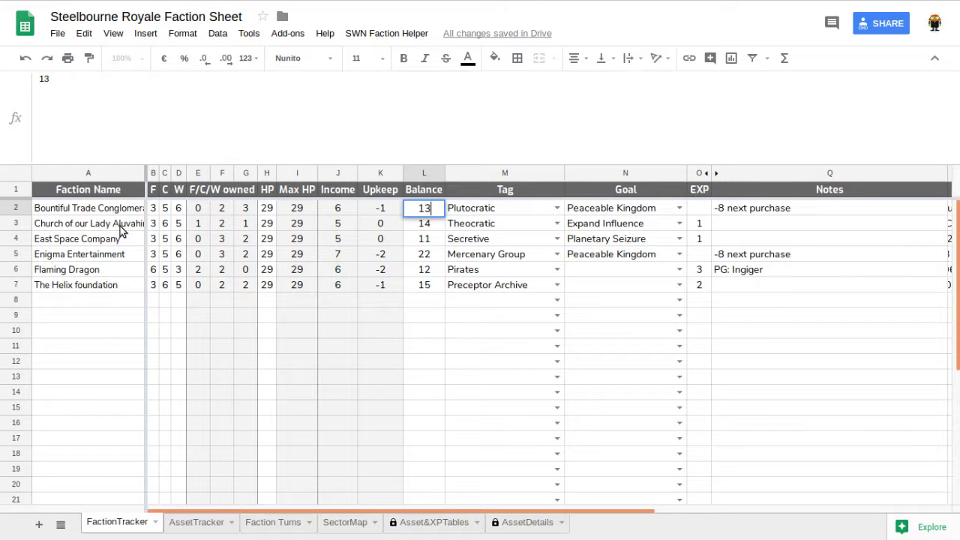
key(Return)
Step: Set Flaming Dragon's balance to 14 in FactionTracker
click(425, 272)
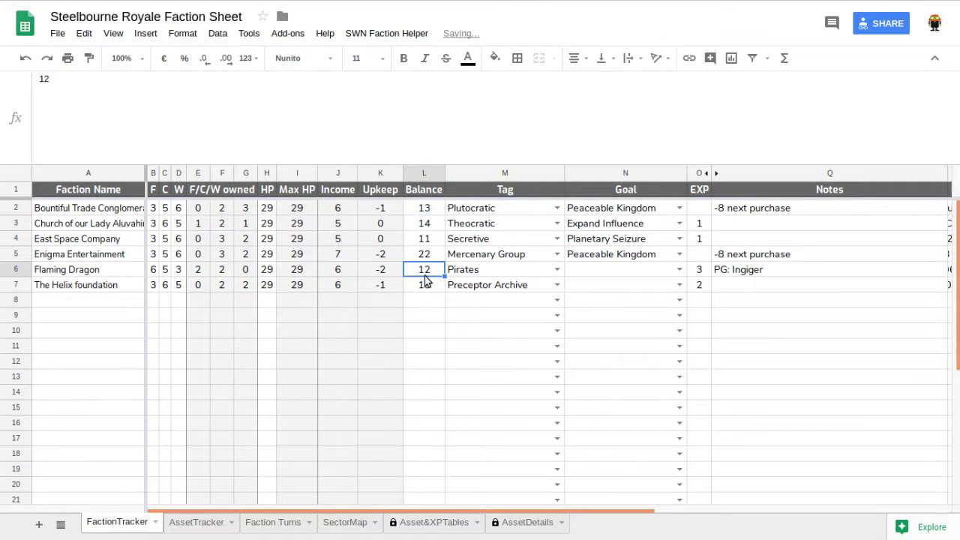
text(14)
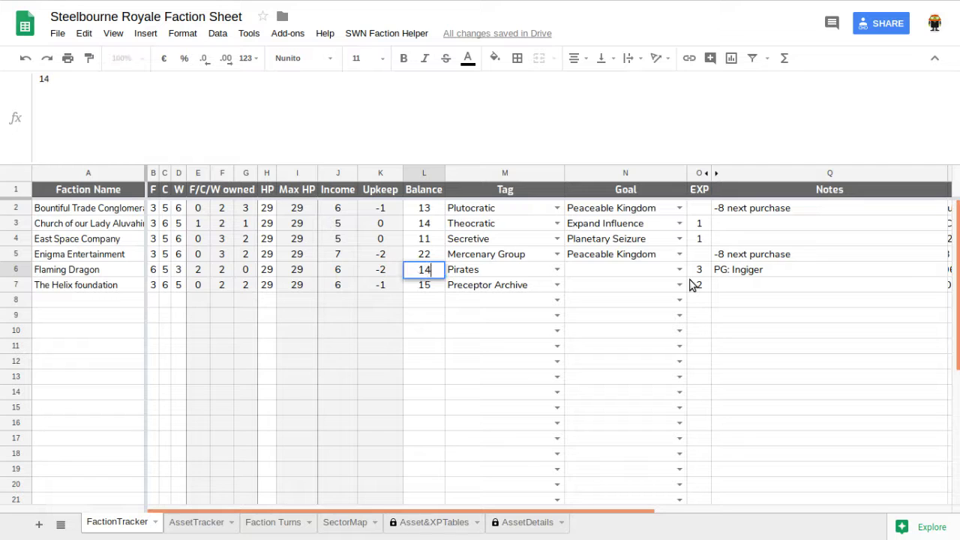
key(Return)
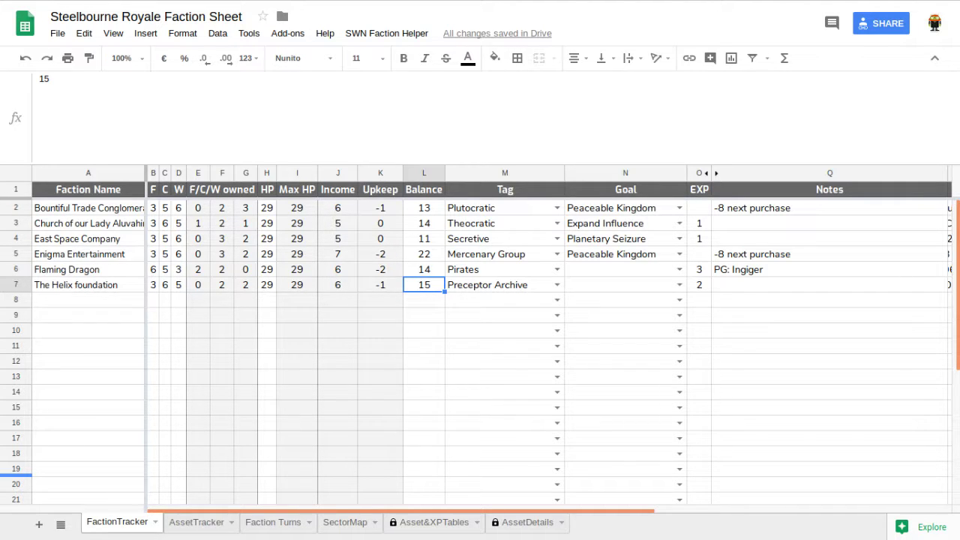
Step: Enter Enigma Entertainment's new order in Faction Turns: buy Venture Capital on Thorunn, 15cost -8 from commodity broker=7, with the half-price rounding note
click(273, 522)
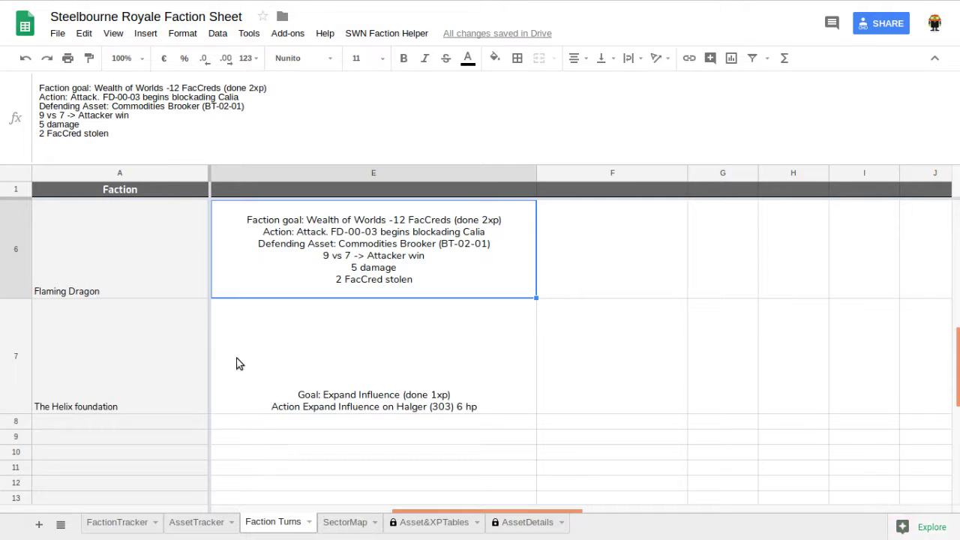
scroll(270, 382, up, 5)
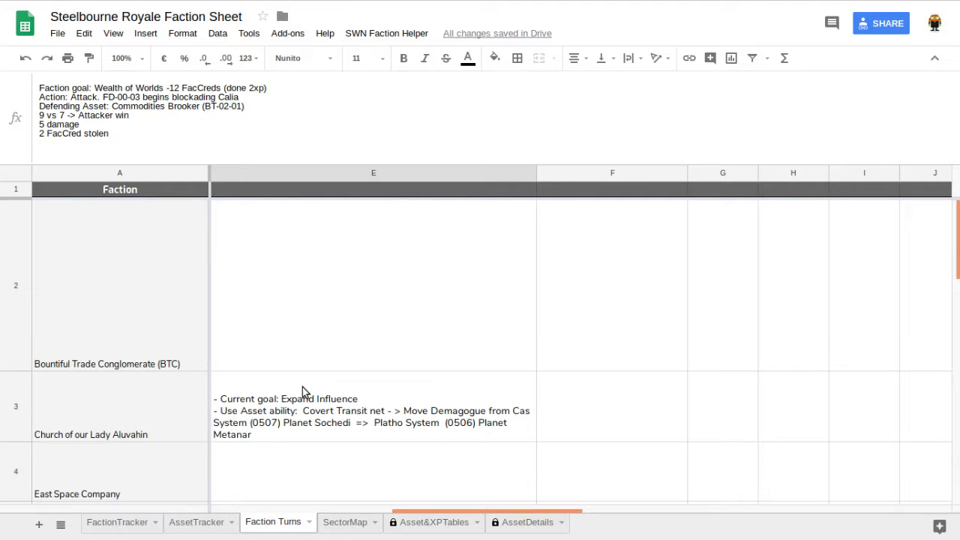
scroll(302, 387, down, 1)
click(306, 394)
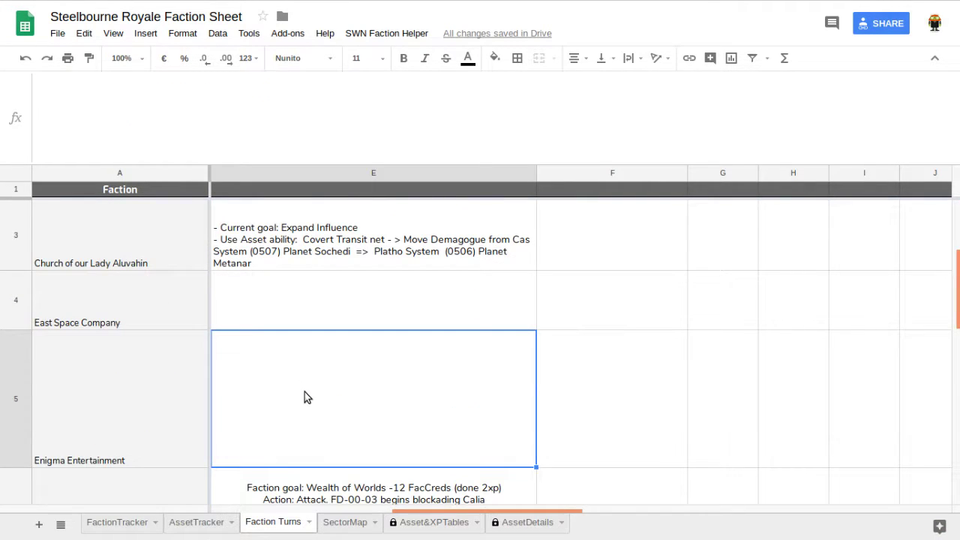
click(221, 107)
text(Buy asset: Venture Capital on Thorunn. That should be 15cost -8 from commodity broker=7 (it can be up to half the price 7.5 round down so 7 is ok))
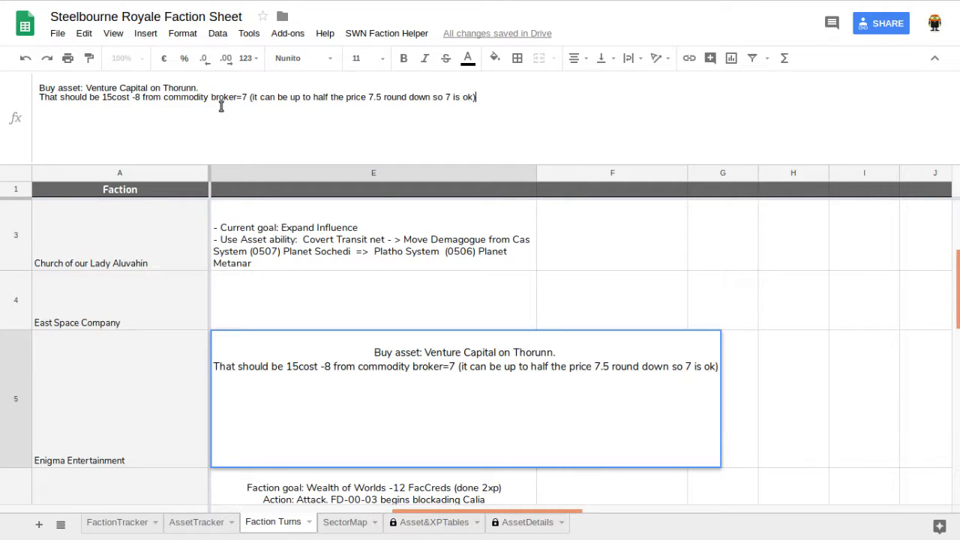
key(Return)
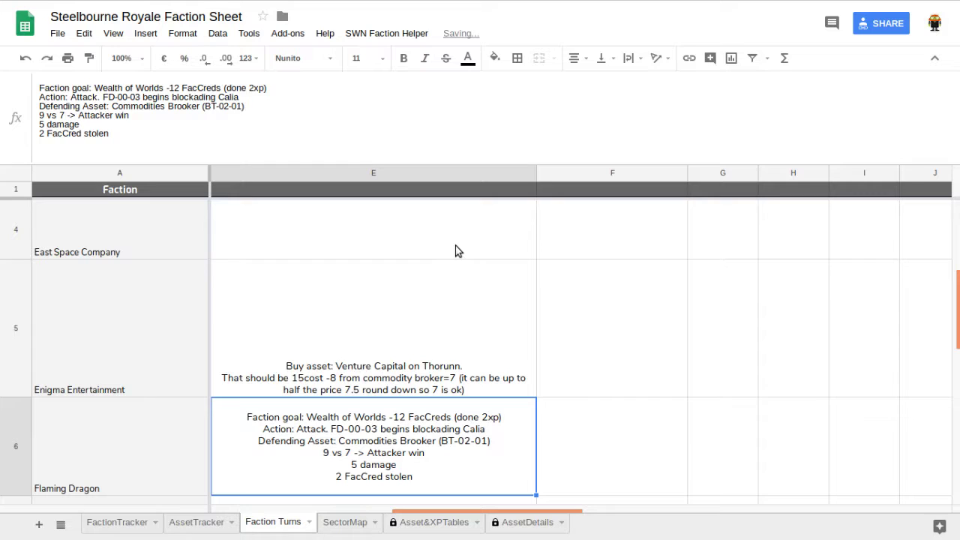
key(Up)
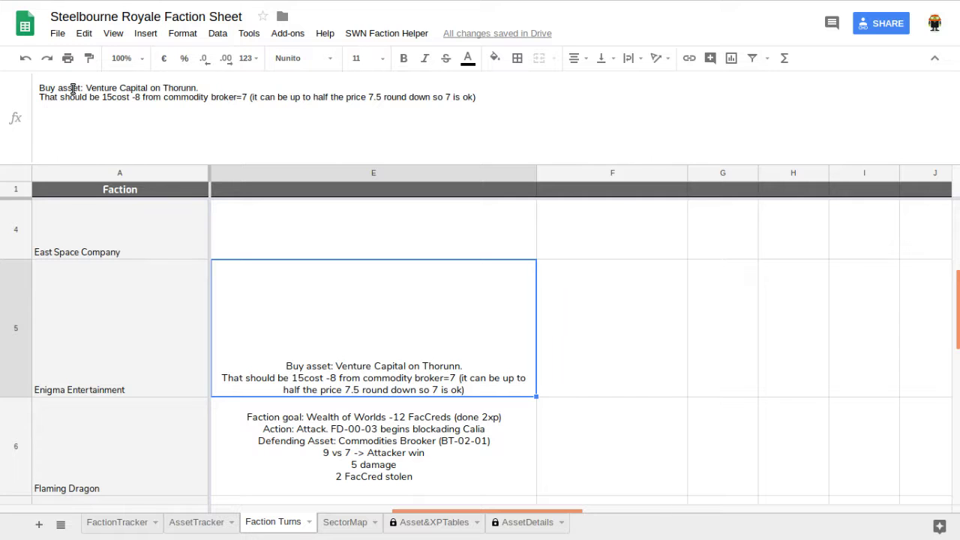
Step: Look up Enigma Entertainment's balance and current goal in FactionTracker
click(115, 523)
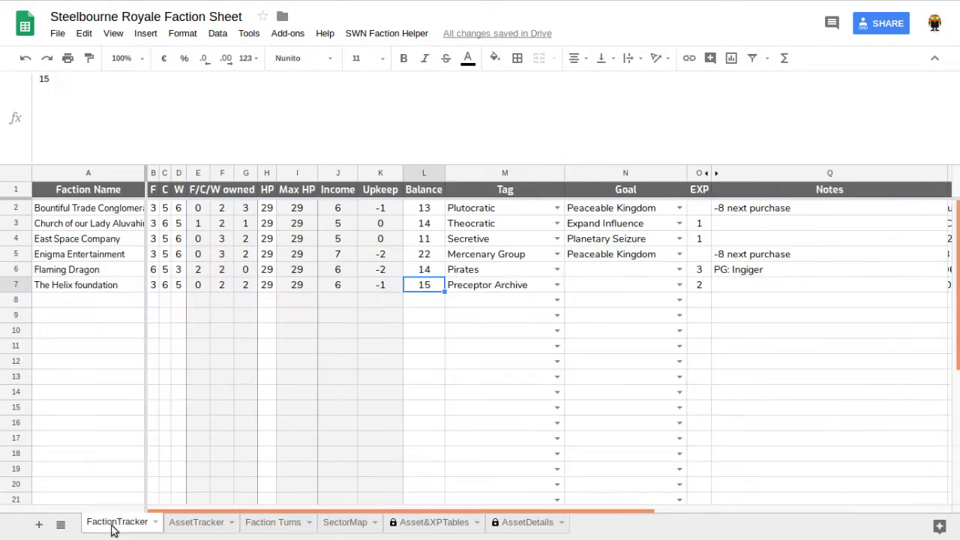
click(82, 258)
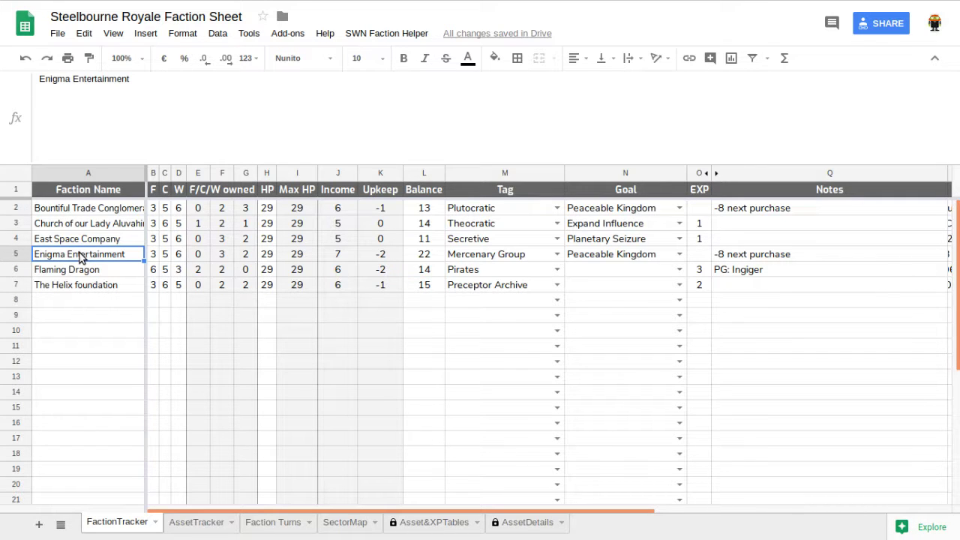
key(Right)
key(Right)
key(Right)
key(Right)
key(Right)
key(Right)
key(Right)
key(Right)
key(Right)
key(Right)
key(Right)
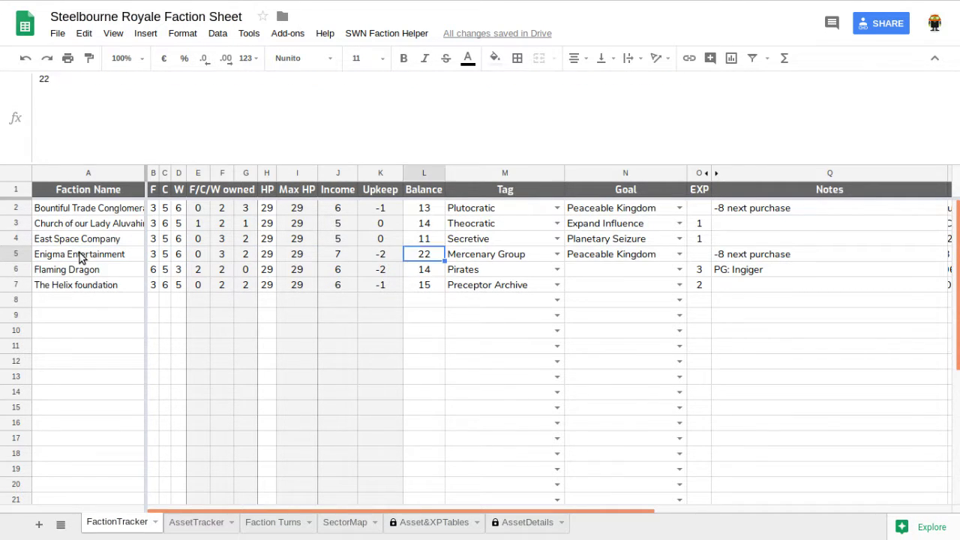
key(Right)
key(Right)
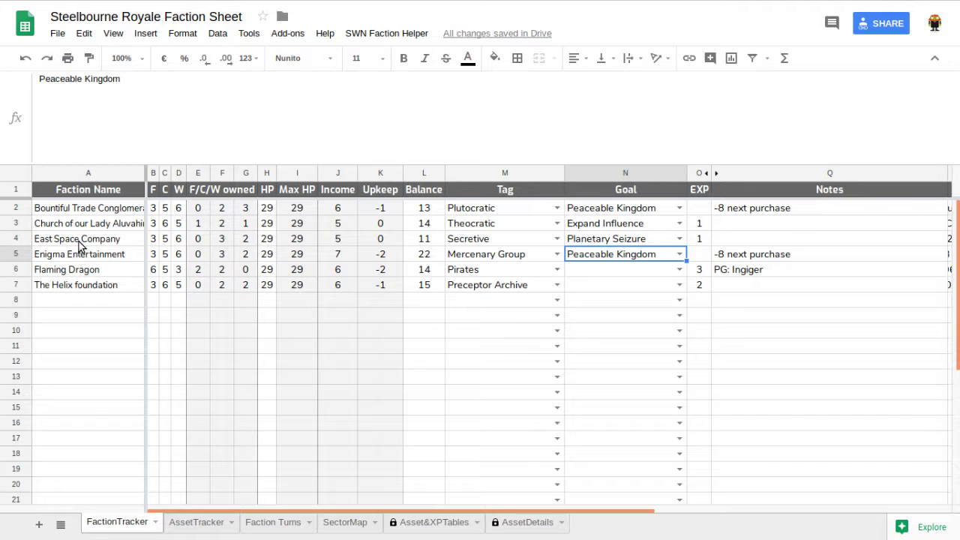
Step: Insert the line "Goal: Peaceable Kingdom" at the top of Enigma Entertainment's new-turn entry in Faction Turns
click(299, 523)
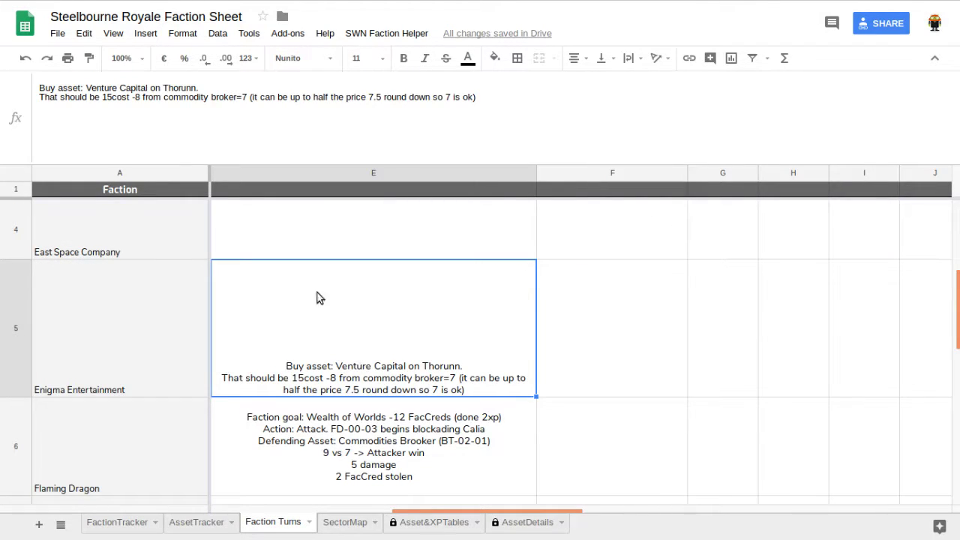
click(43, 88)
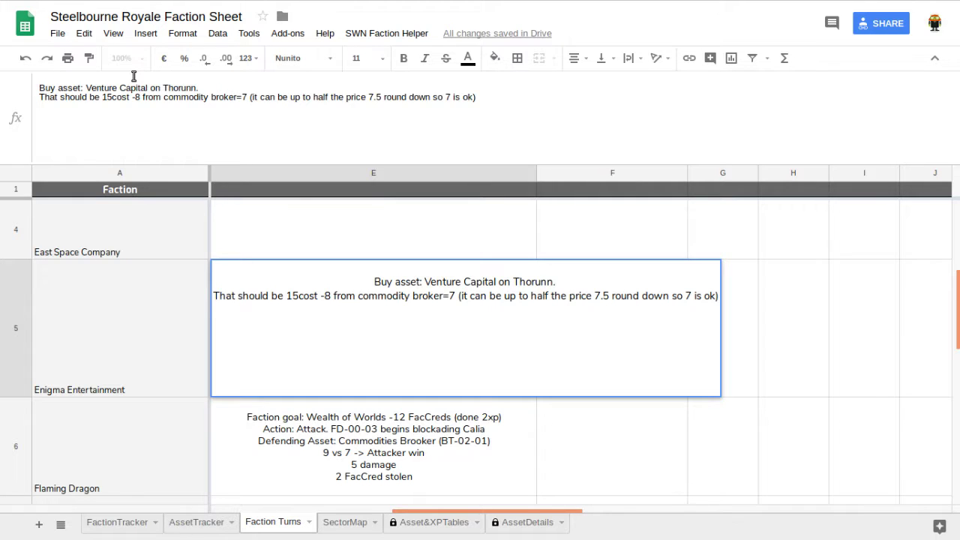
key(ctrl+Return)
text(Goal)
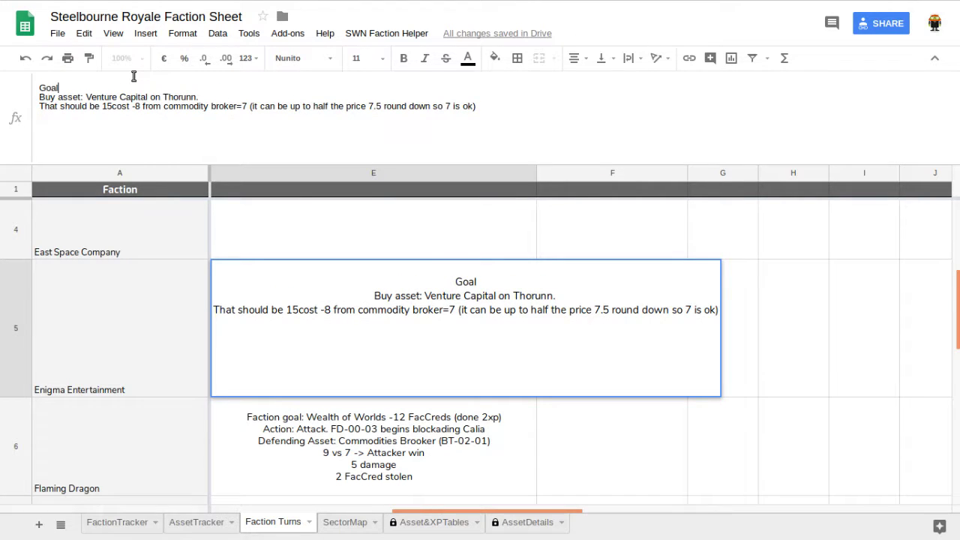
text(: Peac)
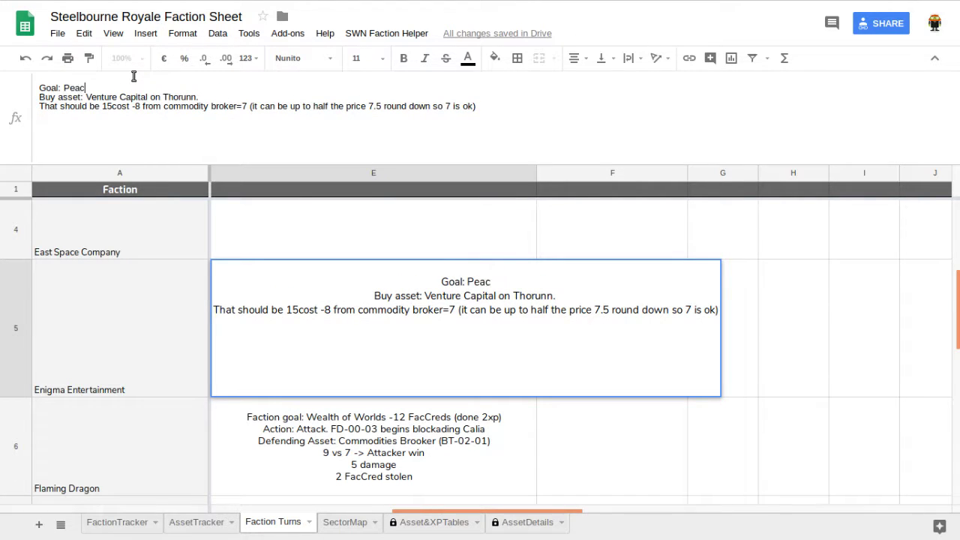
text(eable King)
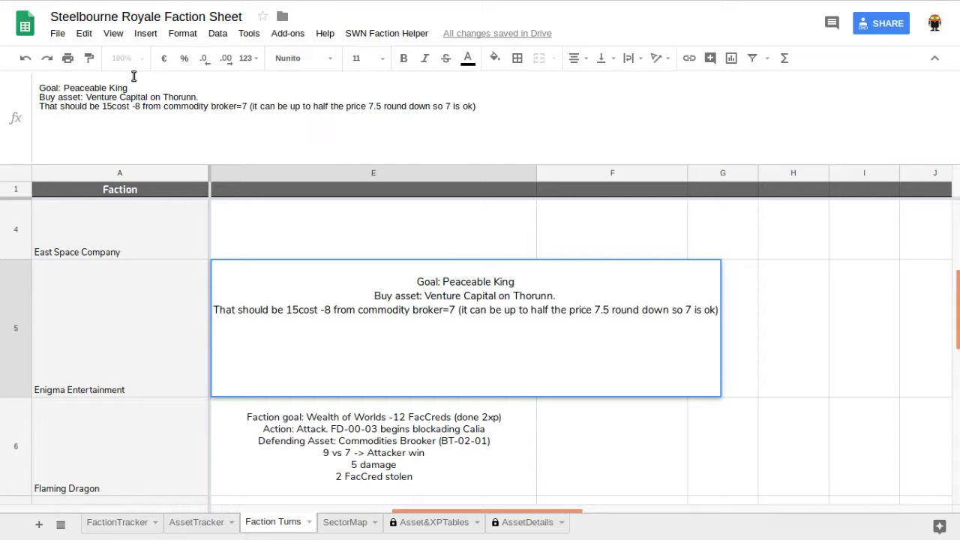
text(dom)
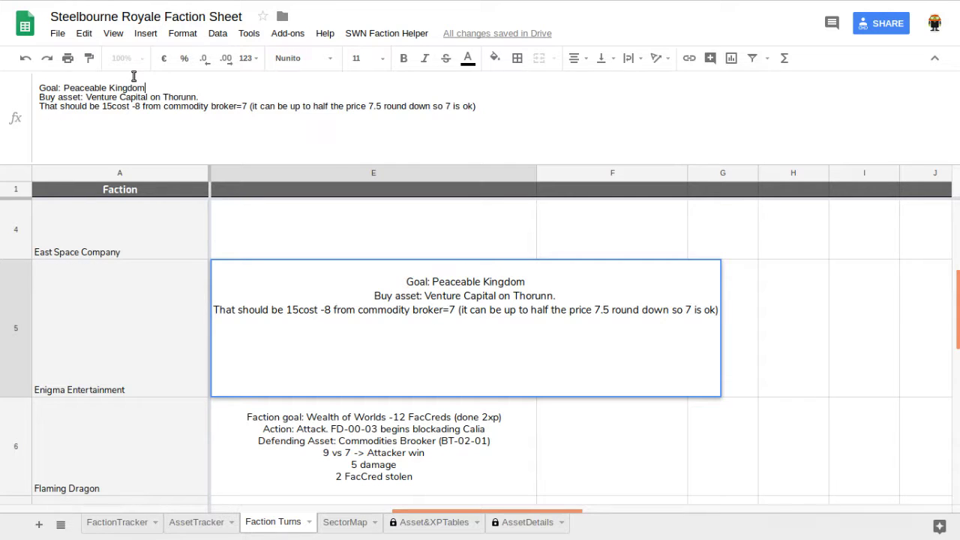
key(Return)
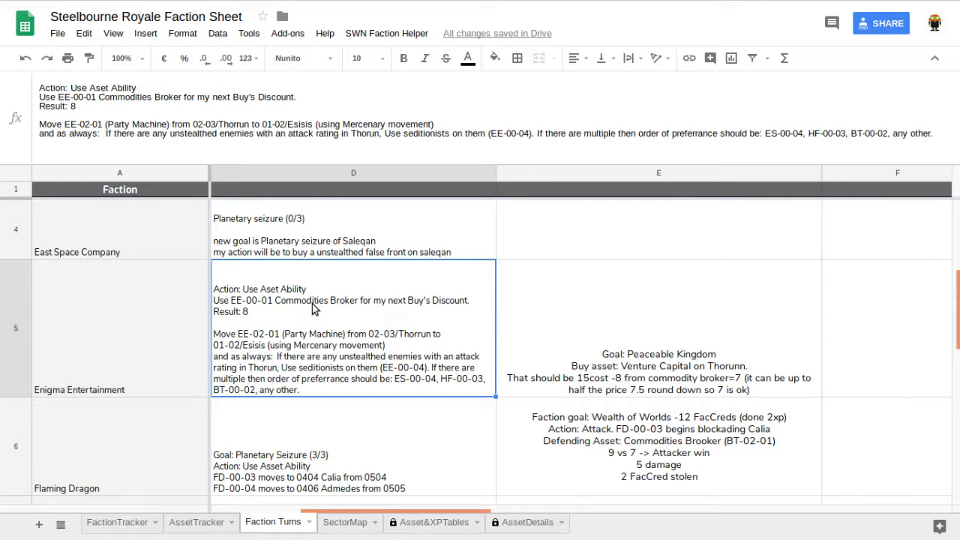
Step: Insert the line "Goal: Peaceable kingdom (3/4)" at the top of Enigma Entertainment's previous-turn entry in column D
key(Right)
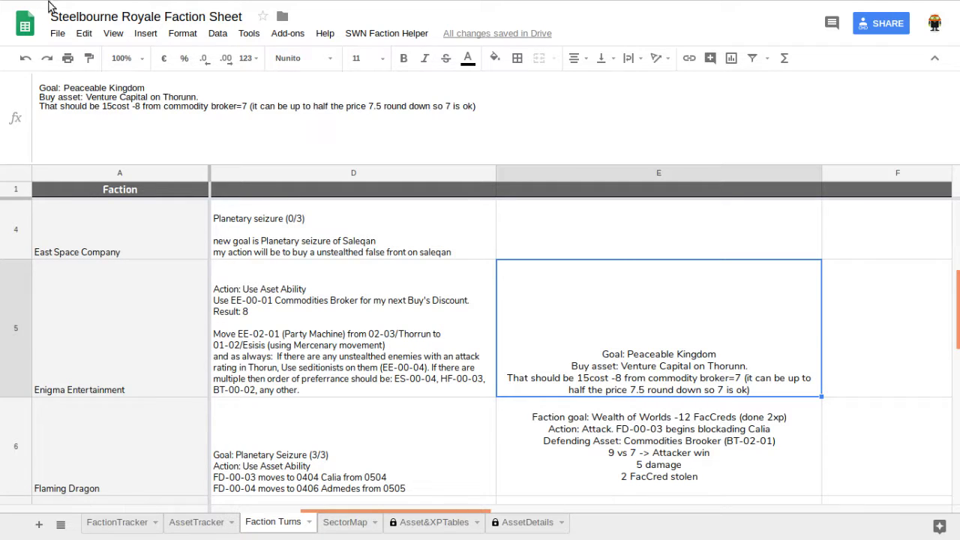
key(Left)
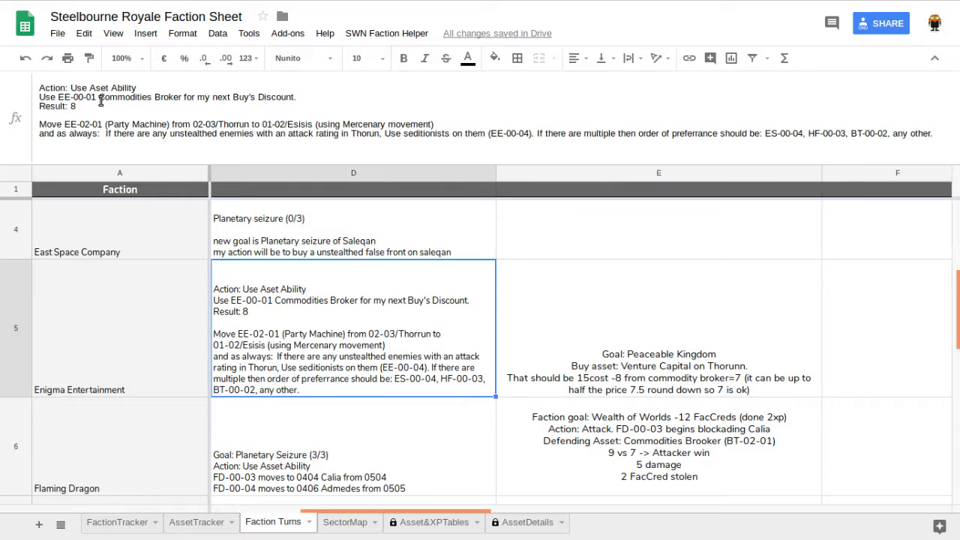
key(Left)
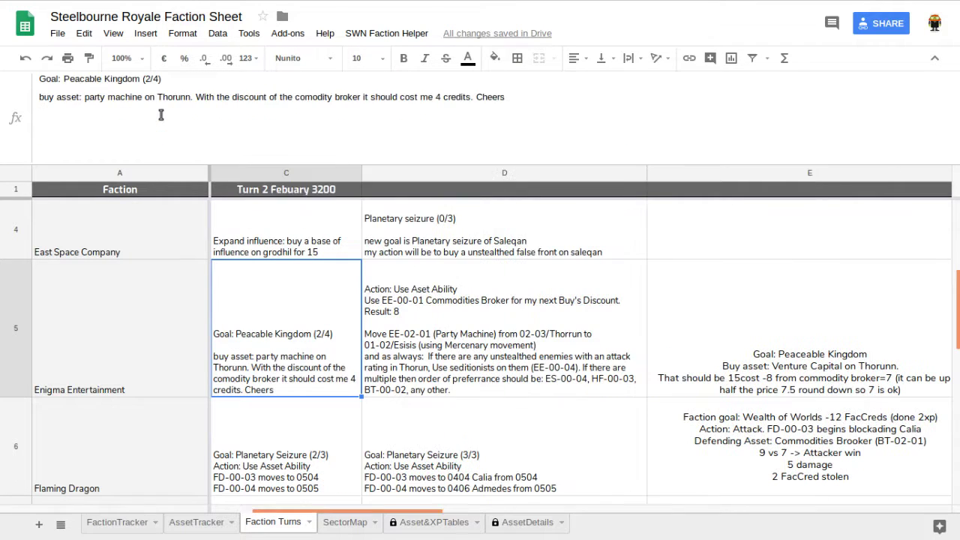
key(Right)
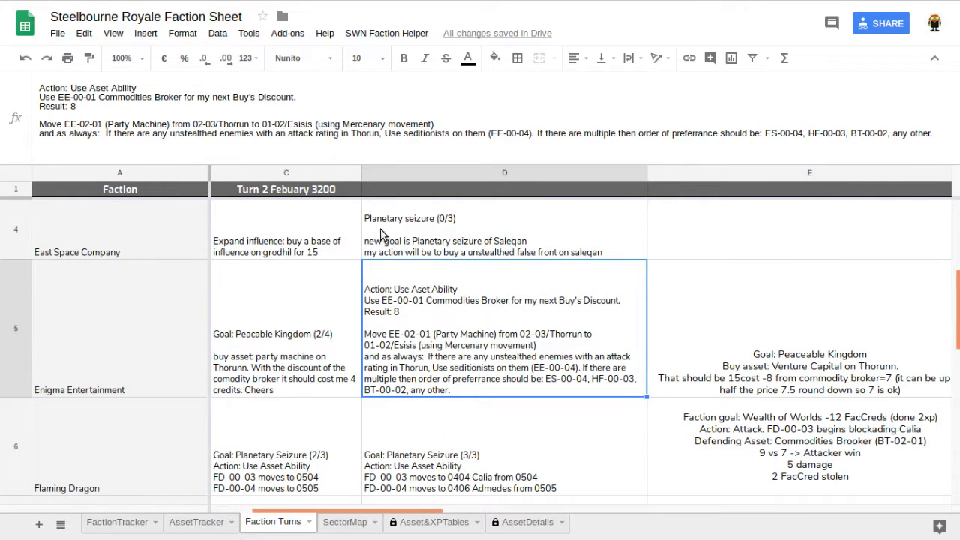
click(69, 75)
text(Goal: P)
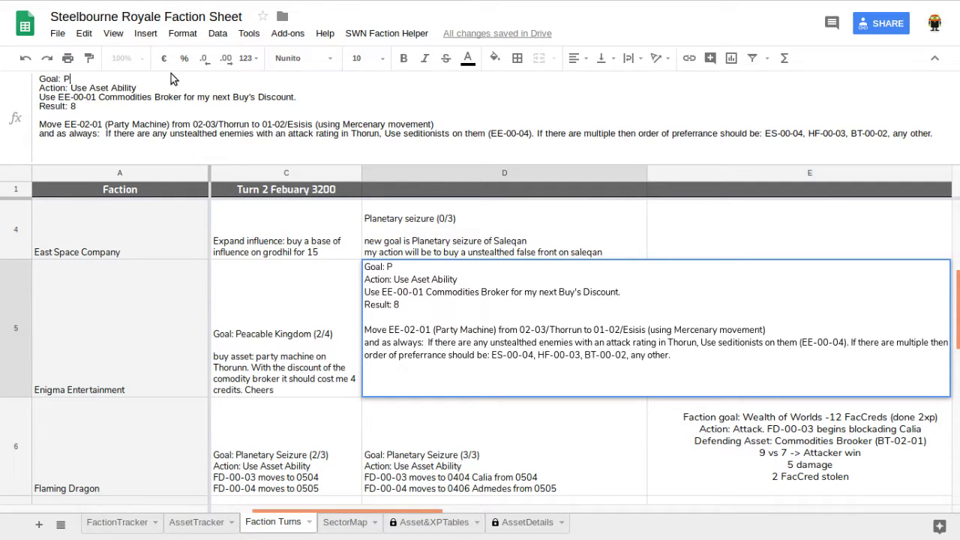
text(eaceable kingdom)
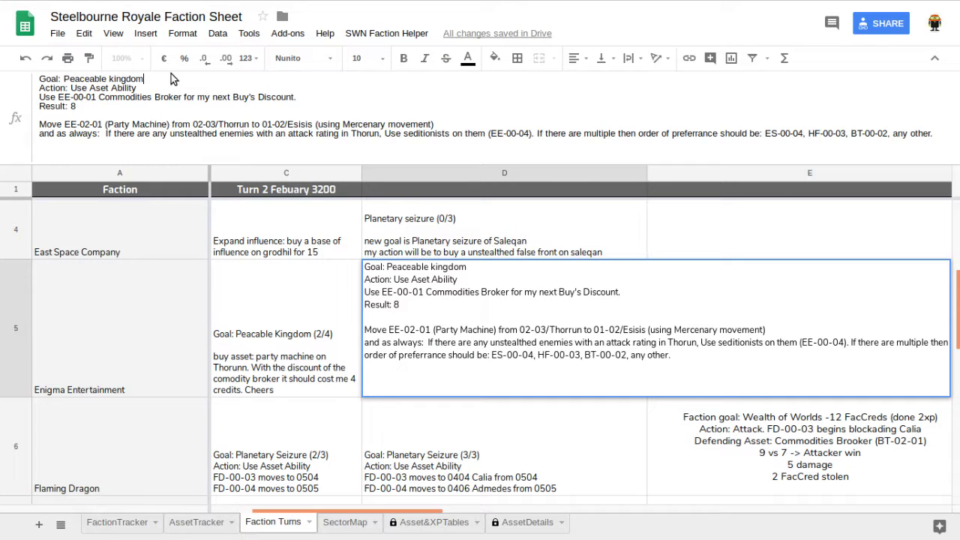
text( (3/4))
key(Return)
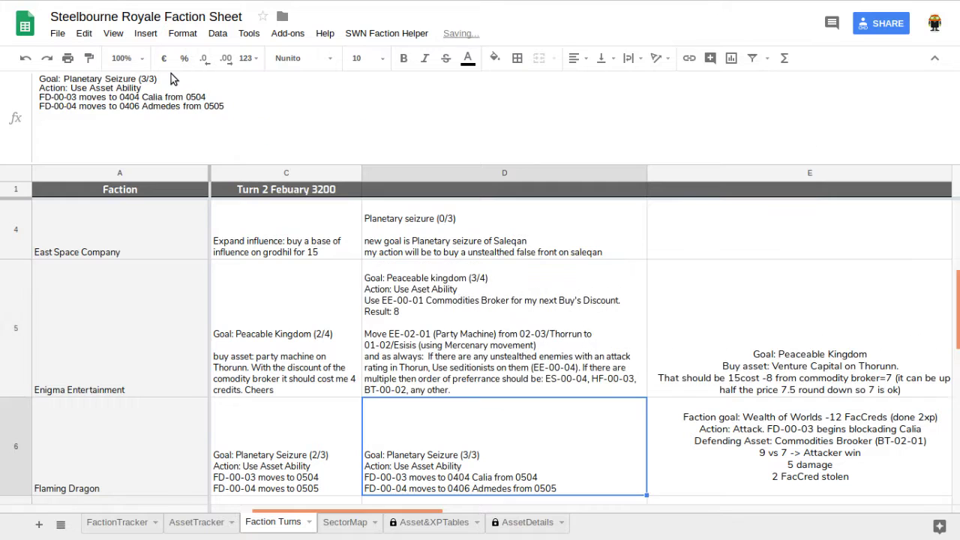
Step: Add the progress "(4/4)" after Peaceable Kingdom in Enigma Entertainment's new-turn entry in column E
click(770, 353)
click(167, 78)
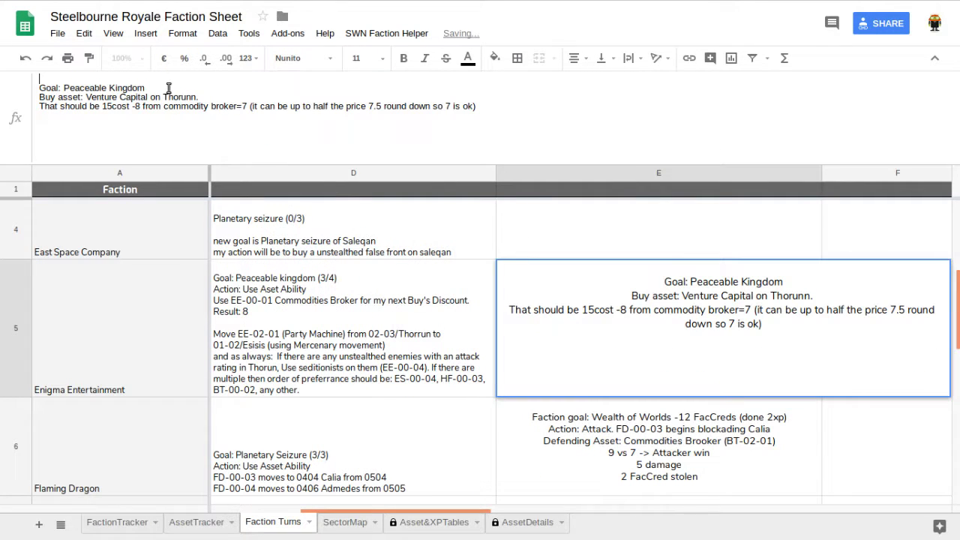
click(171, 87)
text((4)
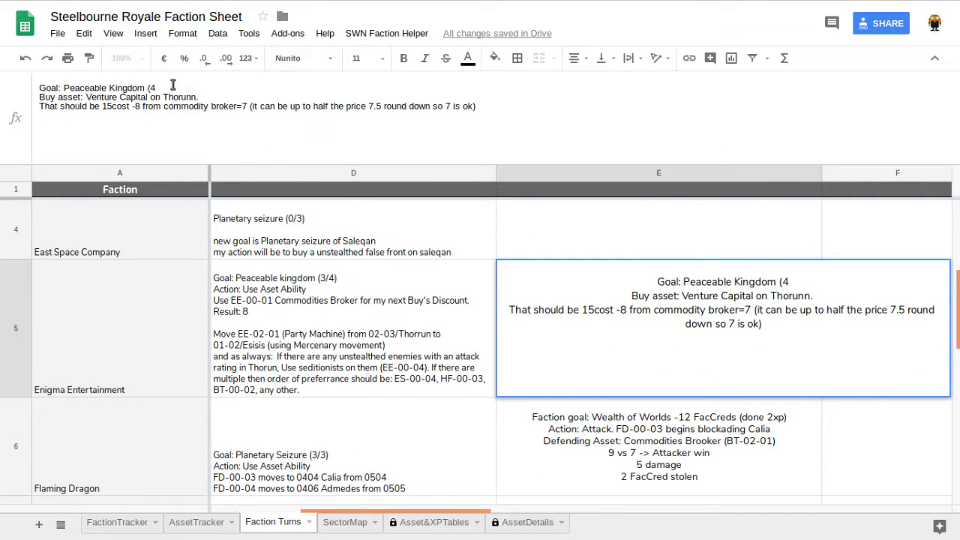
text(/4))
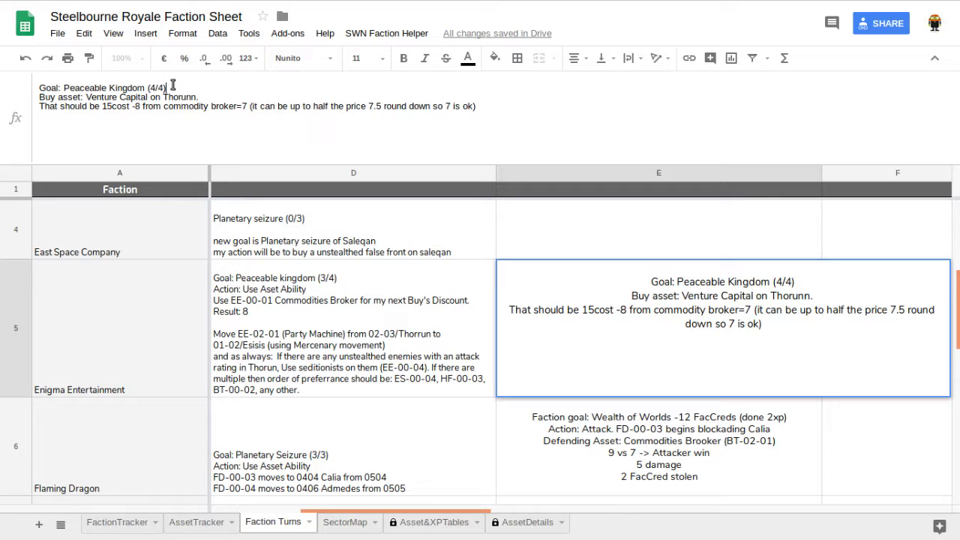
key(Return)
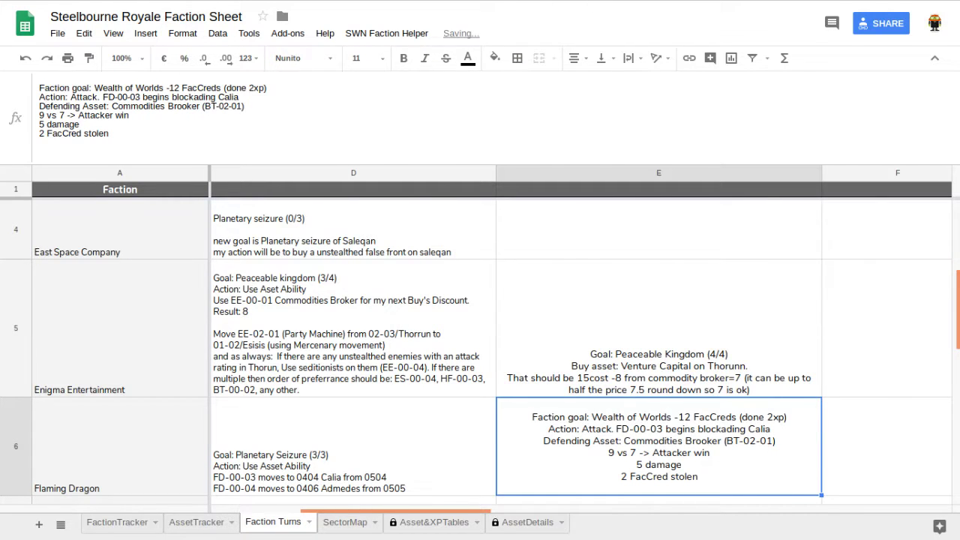
Step: Check Peaceable Kingdom's difficulty in the rulebook's Faction Goals section and append "(done 1xp)" to Enigma Entertainment's new-turn goal line
key(alt+Tab)
click(81, 303)
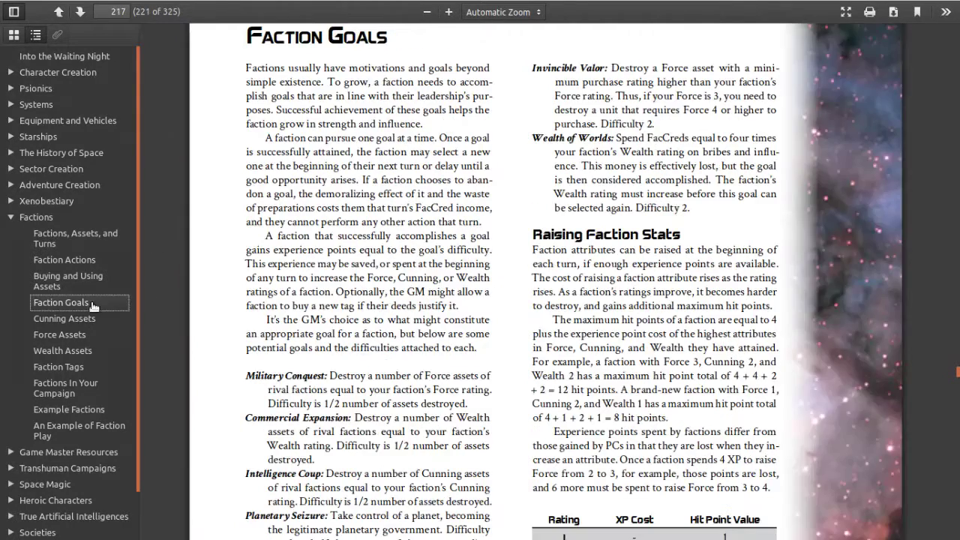
scroll(482, 381, down, 10)
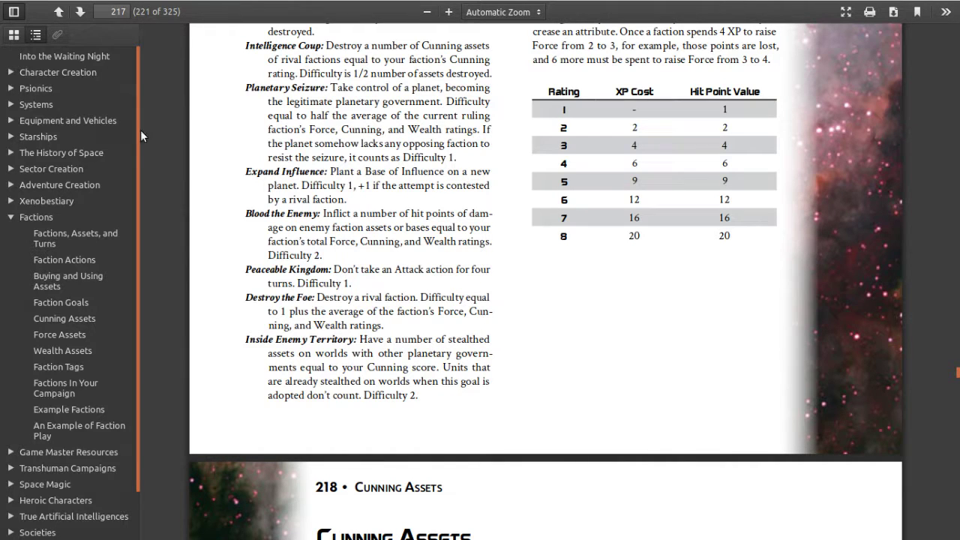
key(ctrl+Tab)
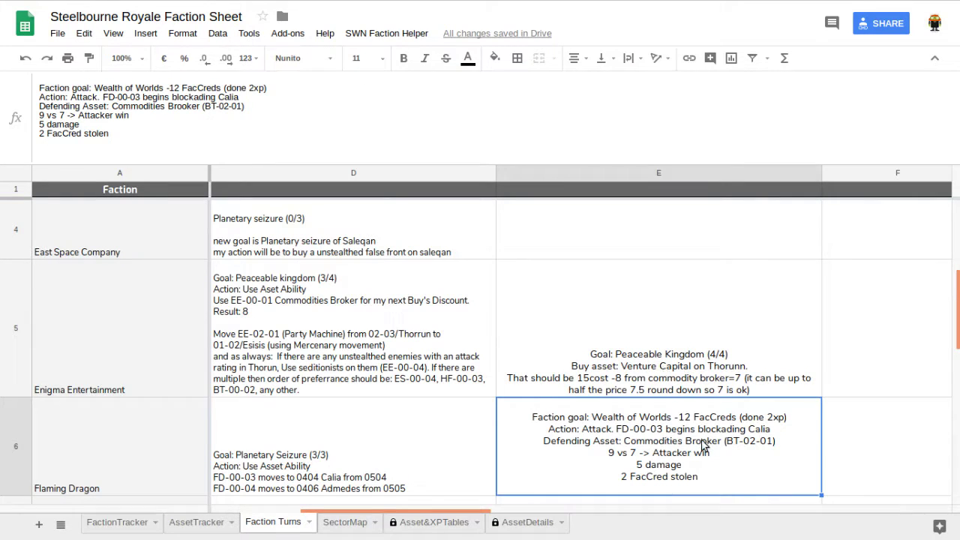
click(714, 386)
click(225, 88)
text((done 1xp))
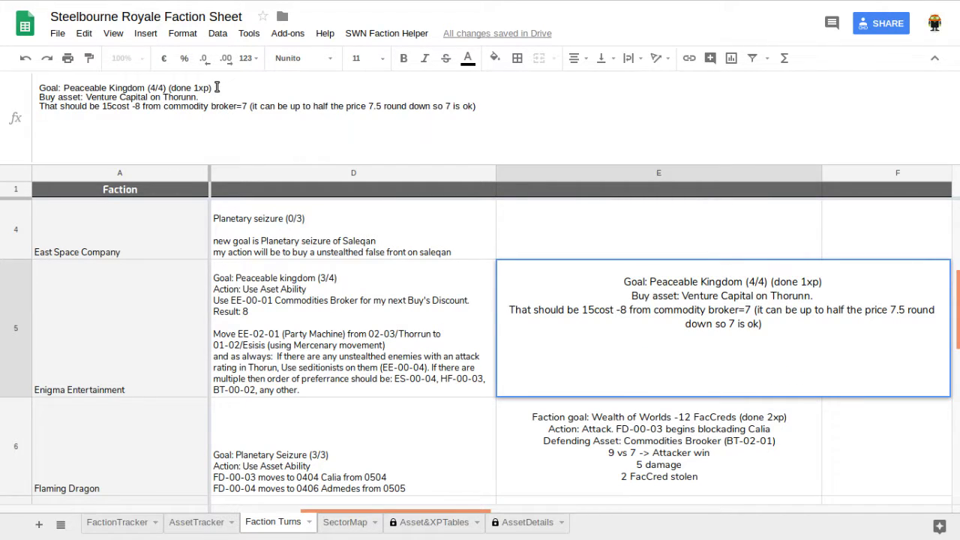
key(Return)
Step: Set Enigma Entertainment's EXP to 1 in FactionTracker
click(148, 519)
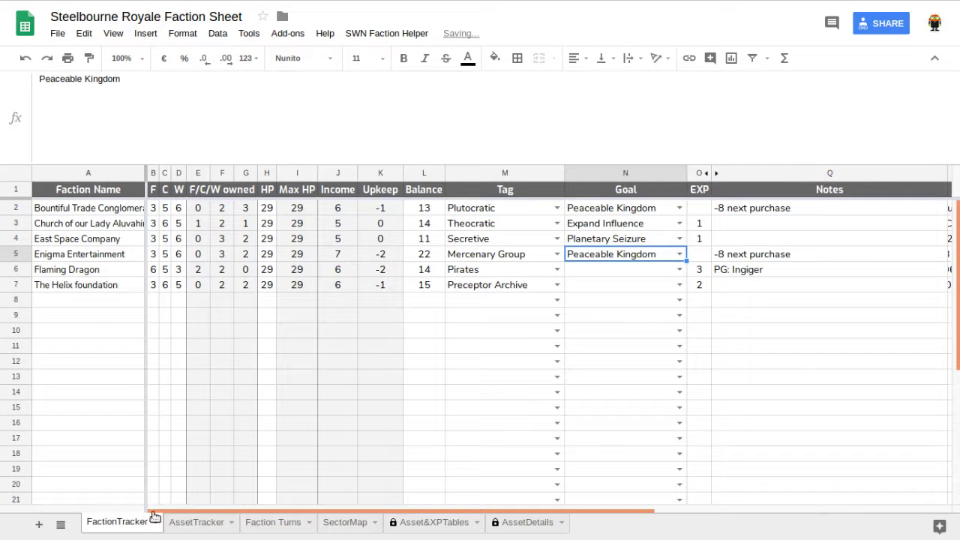
click(73, 255)
key(Right)
key(Right)
key(Right)
key(Right)
key(Right)
key(Right)
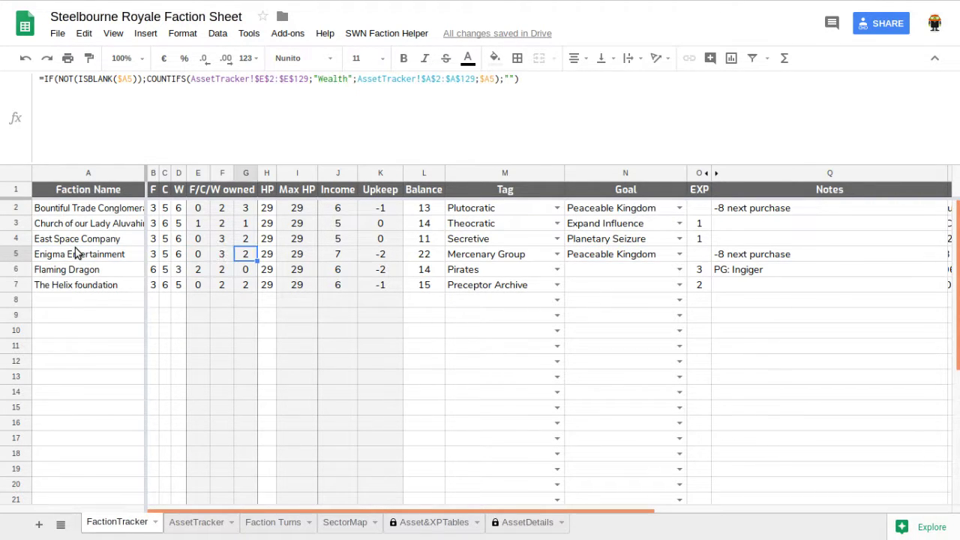
click(695, 256)
text(1)
key(Return)
Step: Clear Enigma Entertainment's goal in FactionTracker, leaving the cell blank
click(695, 256)
key(Left)
key(Delete)
key(Return)
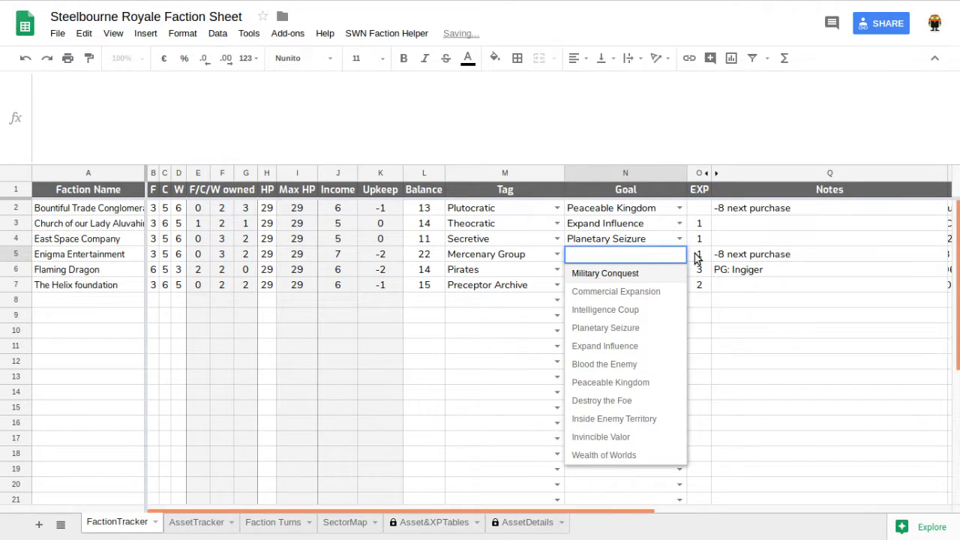
key(Escape)
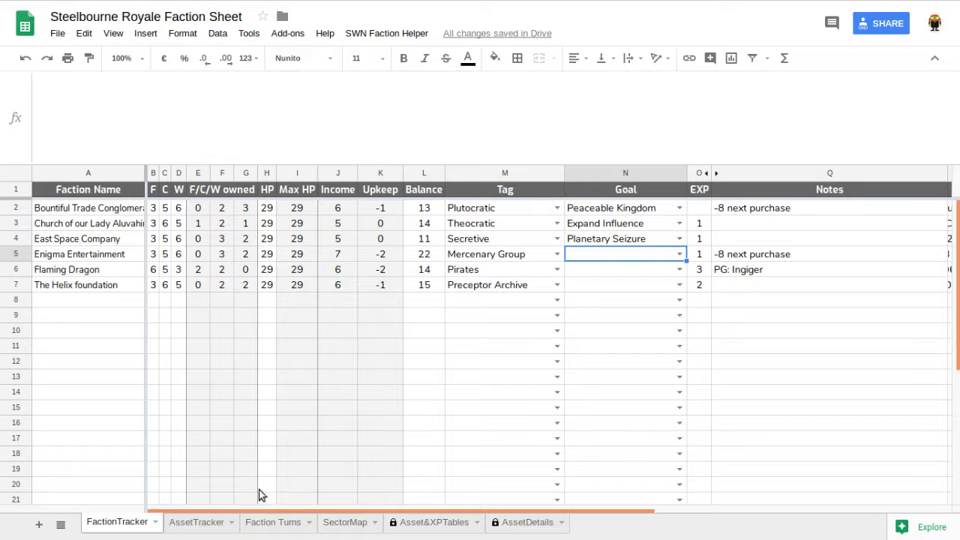
Step: Look up Venture Capital's description and its row in the asset table in the rulebook's Wealth Assets section
click(273, 522)
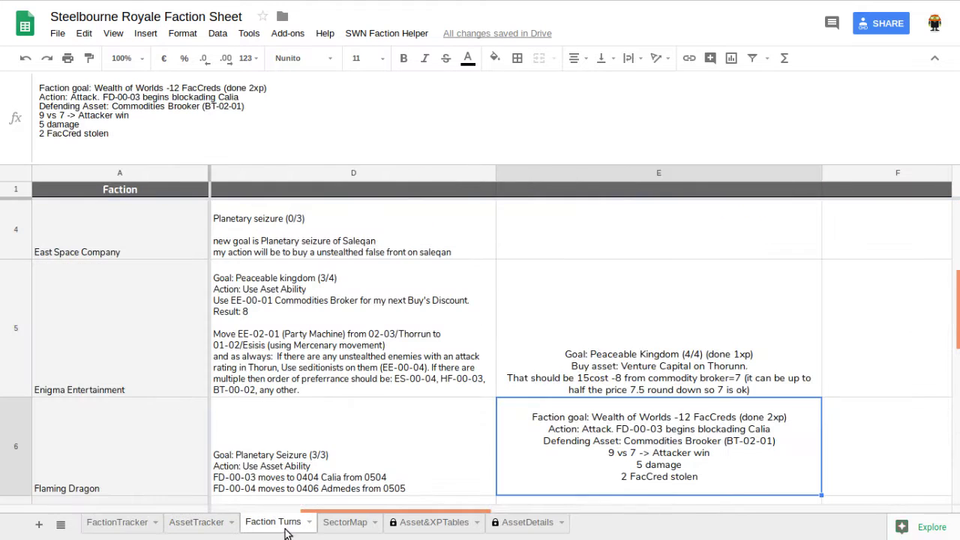
click(596, 375)
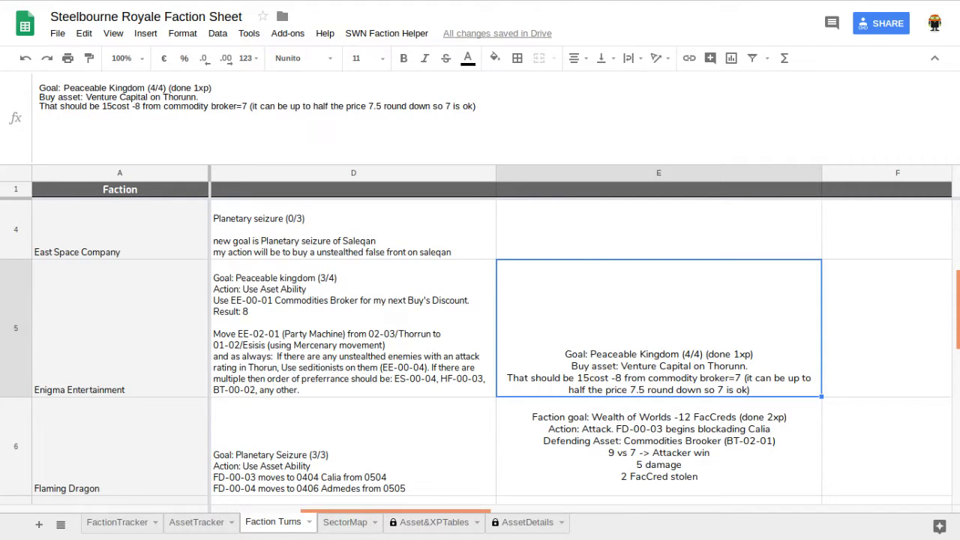
key(ctrl+Tab)
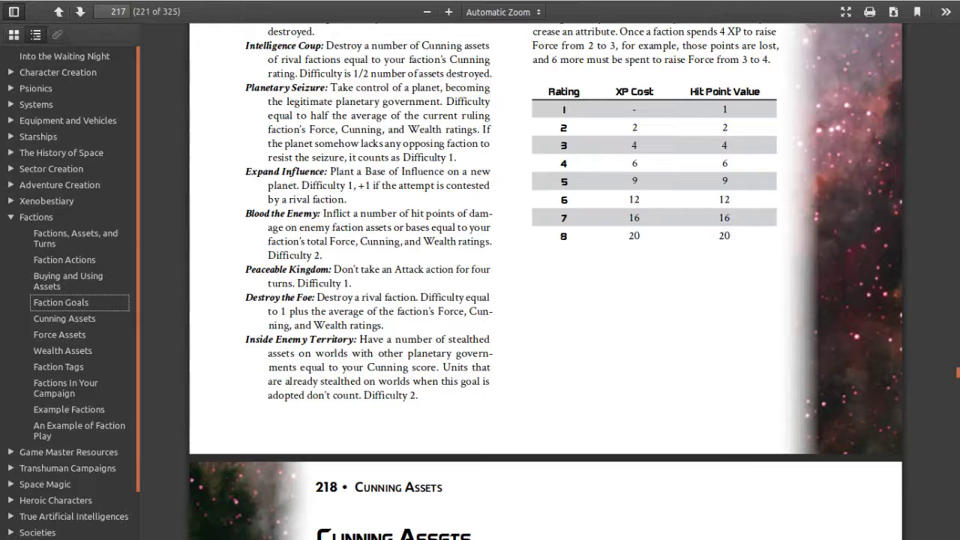
click(63, 351)
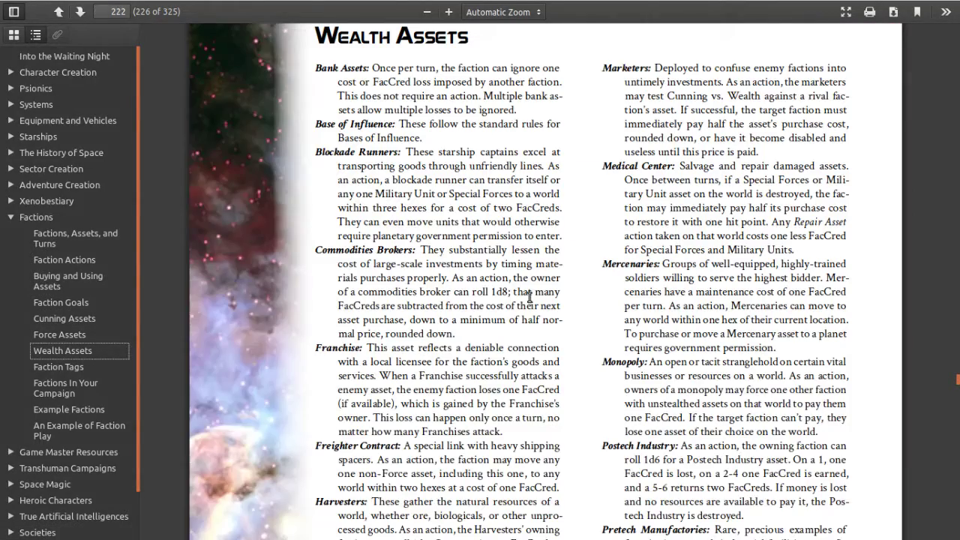
scroll(528, 297, down, 15)
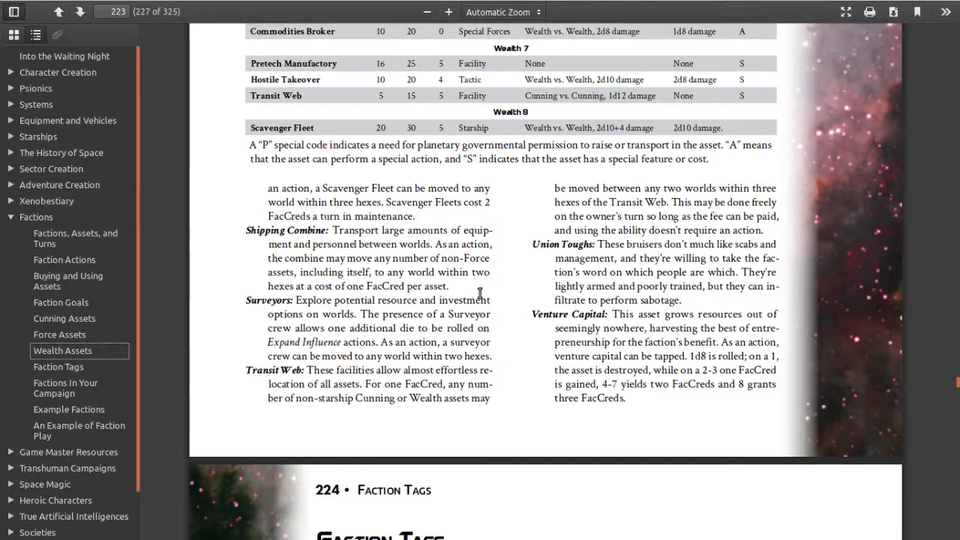
click(546, 327)
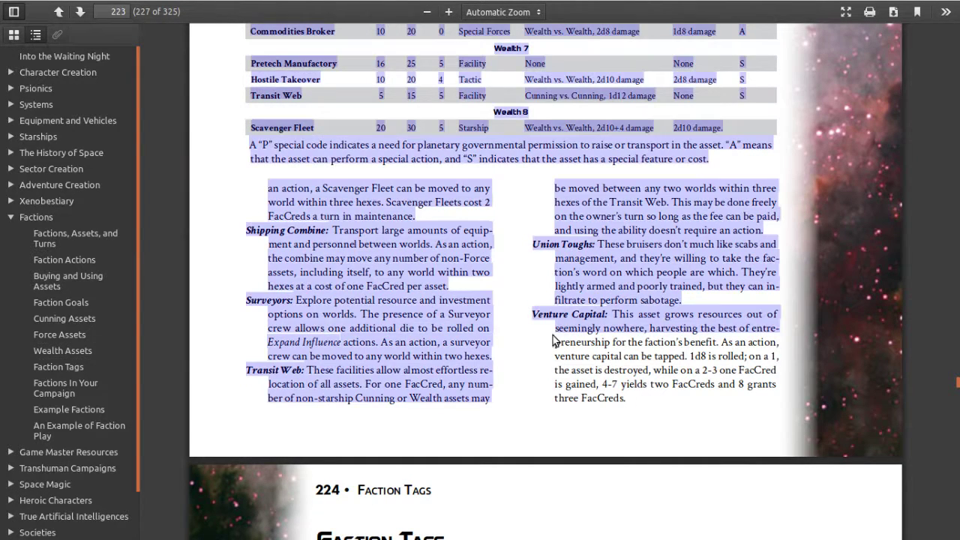
drag(550, 314, 652, 402)
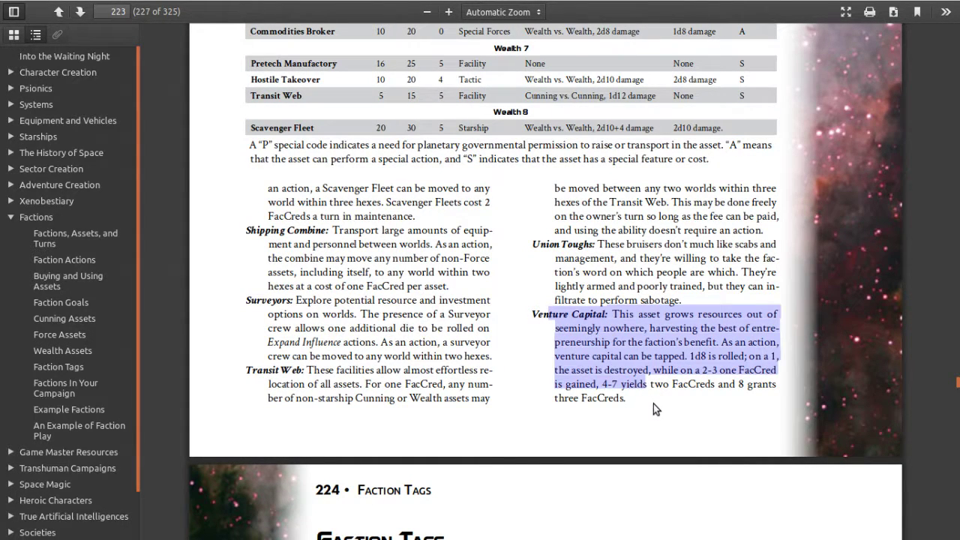
click(651, 398)
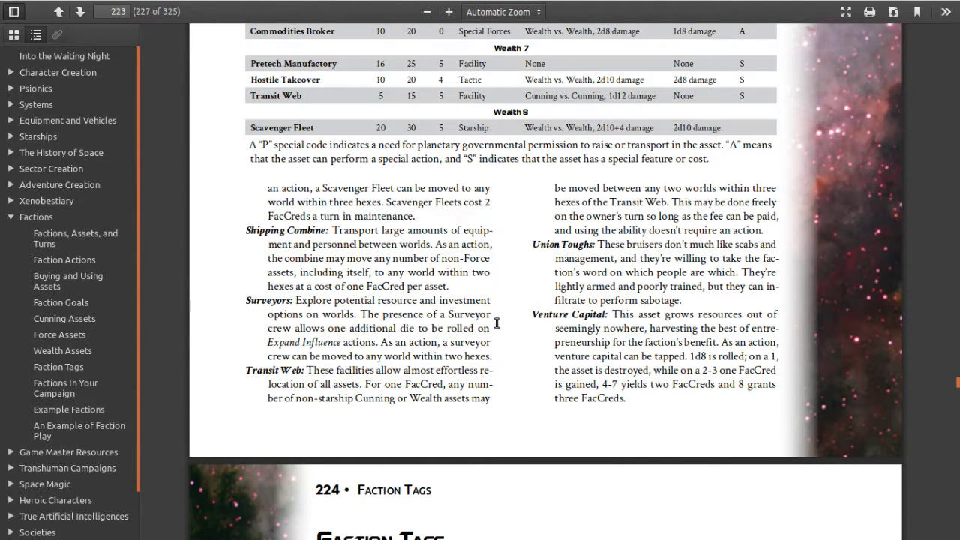
scroll(418, 257, up, 3)
scroll(418, 255, up, 1)
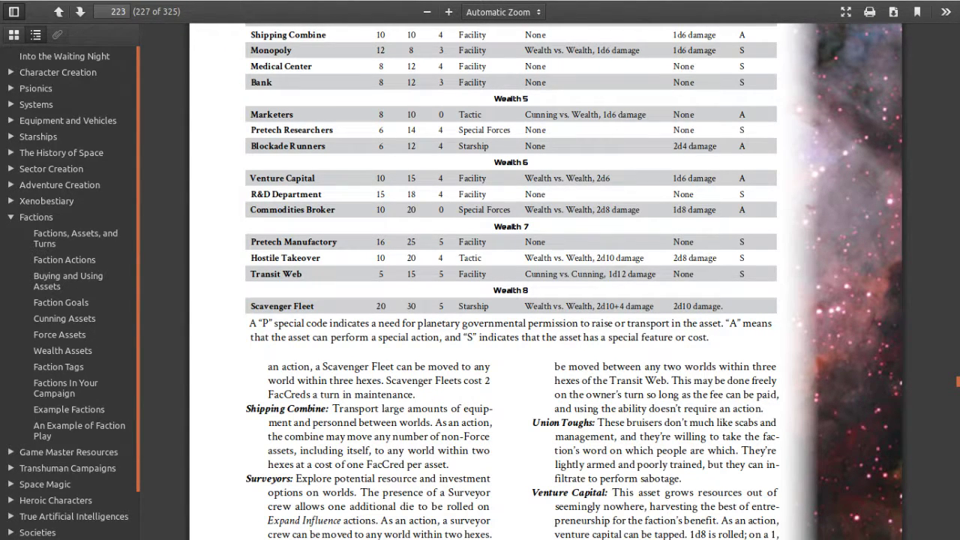
key(ctrl+Tab)
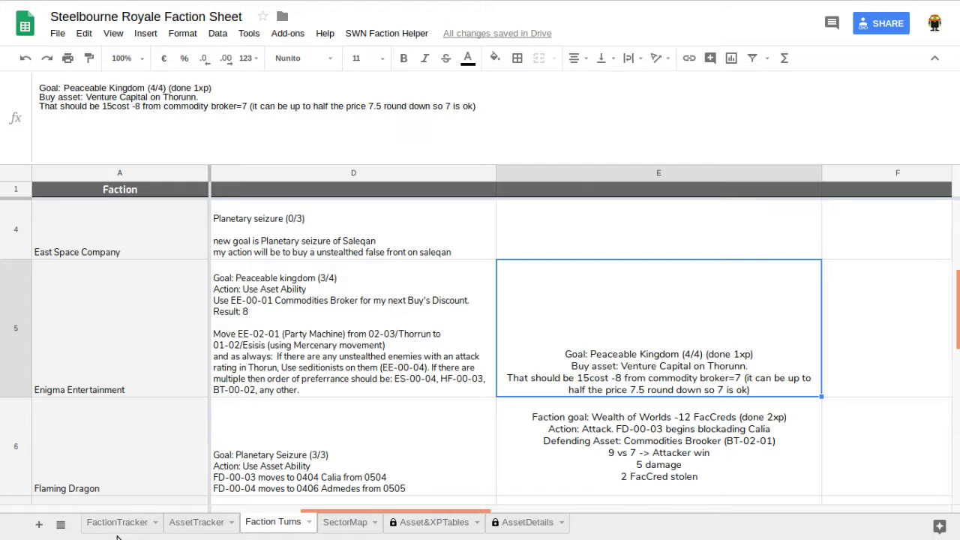
Step: Compare Enigma Entertainment's Wealth rating in FactionTracker with the Venture Capital row in the rulebook's wealth asset table
click(129, 522)
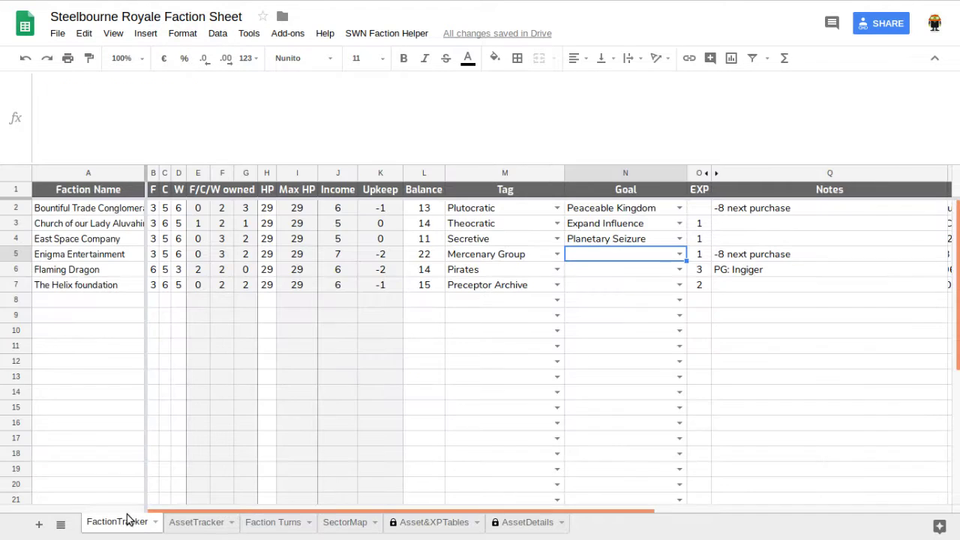
click(70, 258)
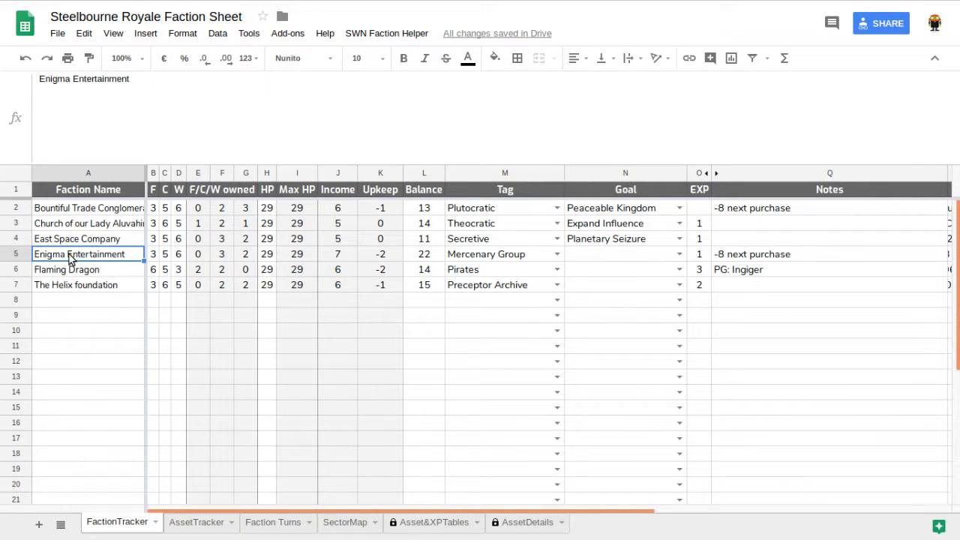
key(Right)
key(Right)
key(Right)
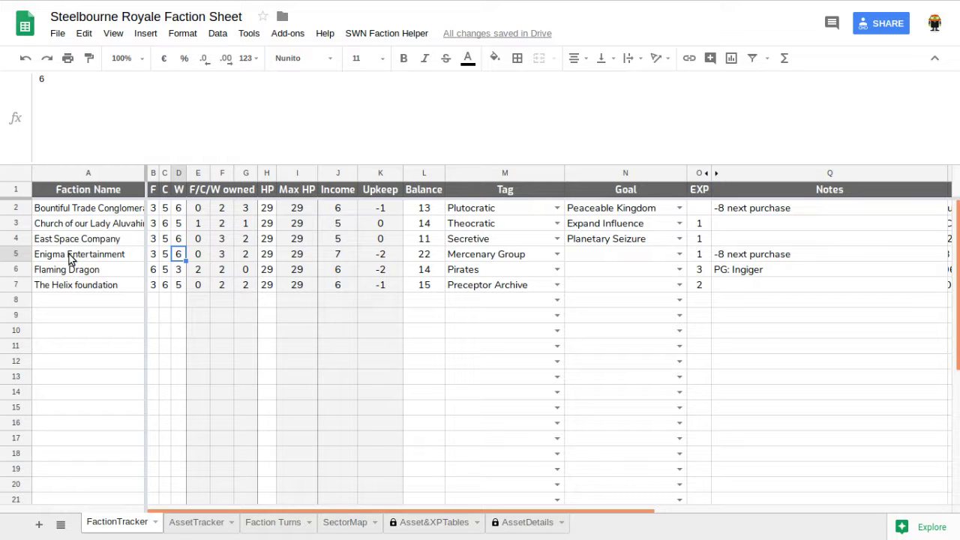
click(274, 524)
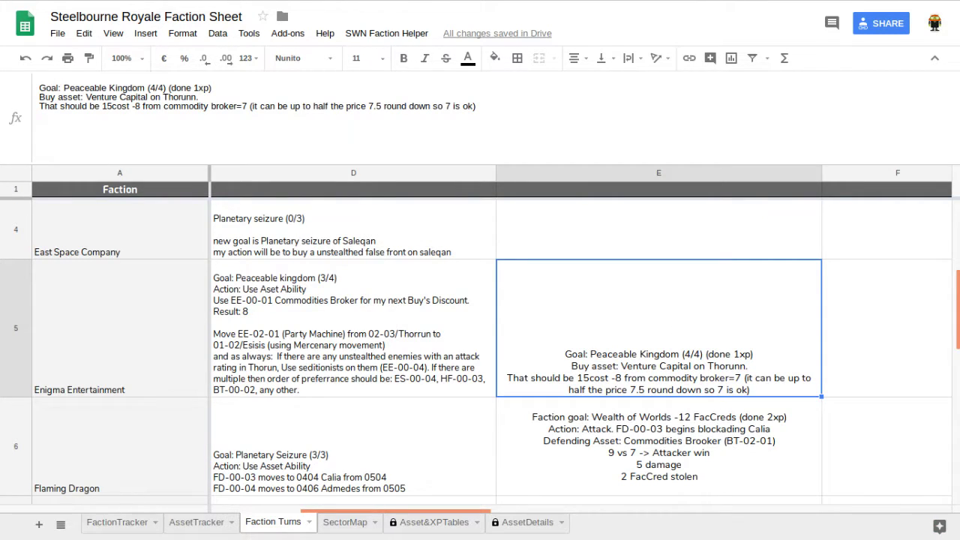
key(alt+Tab)
drag(406, 178, 420, 181)
click(452, 259)
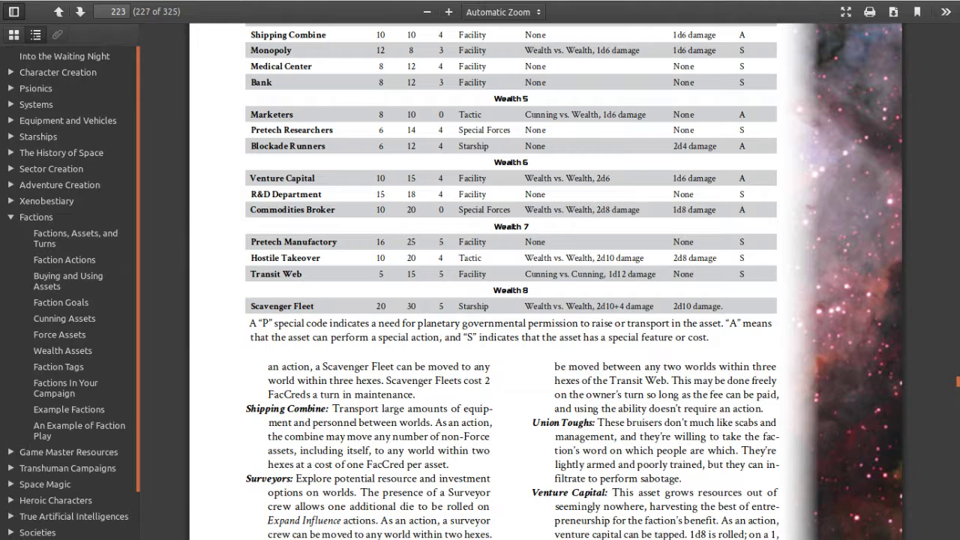
key(ctrl+Tab)
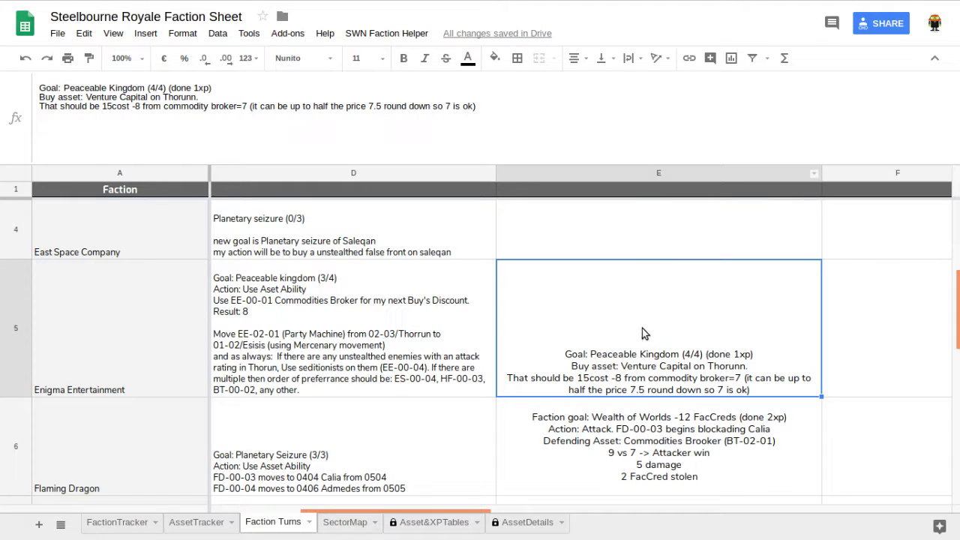
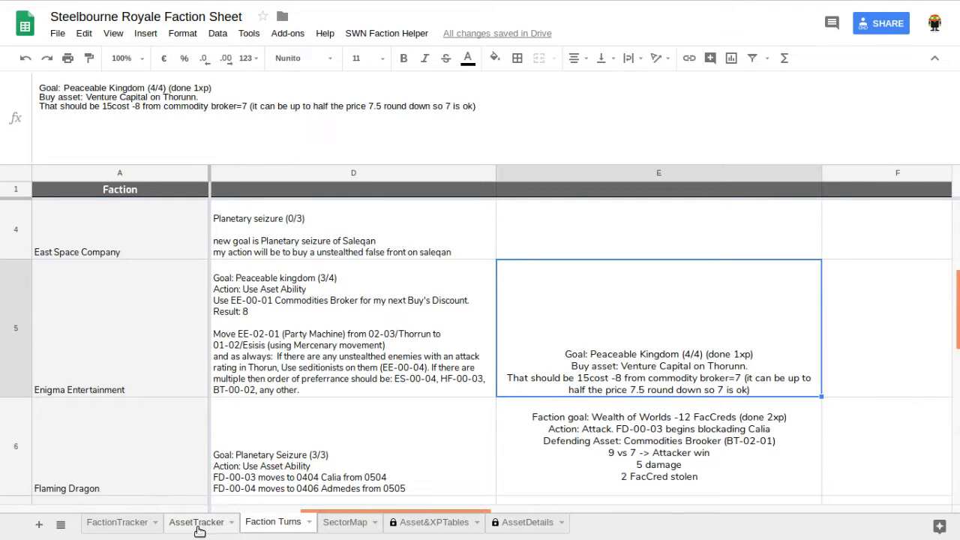
Step: Add a new asset entry in AssetTracker's first empty row with owner Enigma Entertainment and asset Venture Capital
click(196, 523)
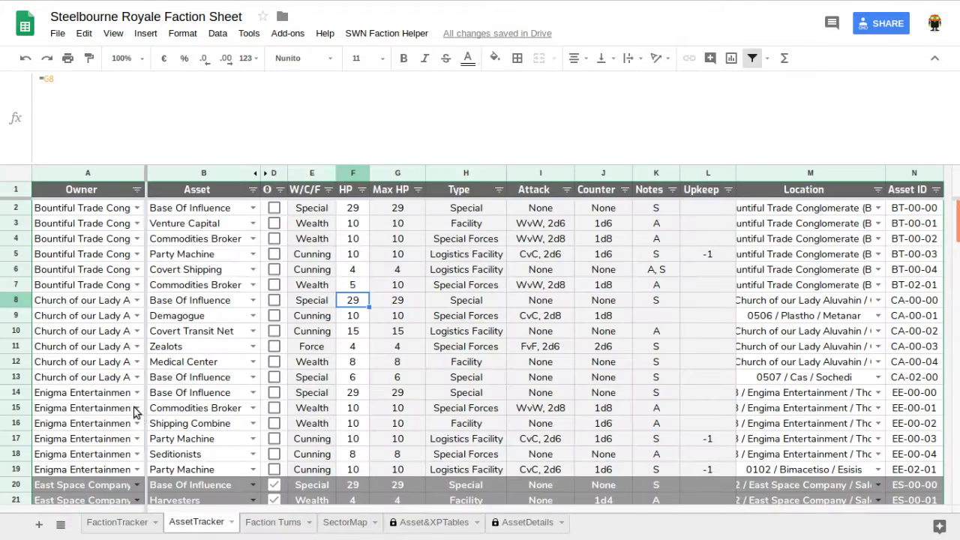
scroll(97, 422, down, 5)
click(85, 419)
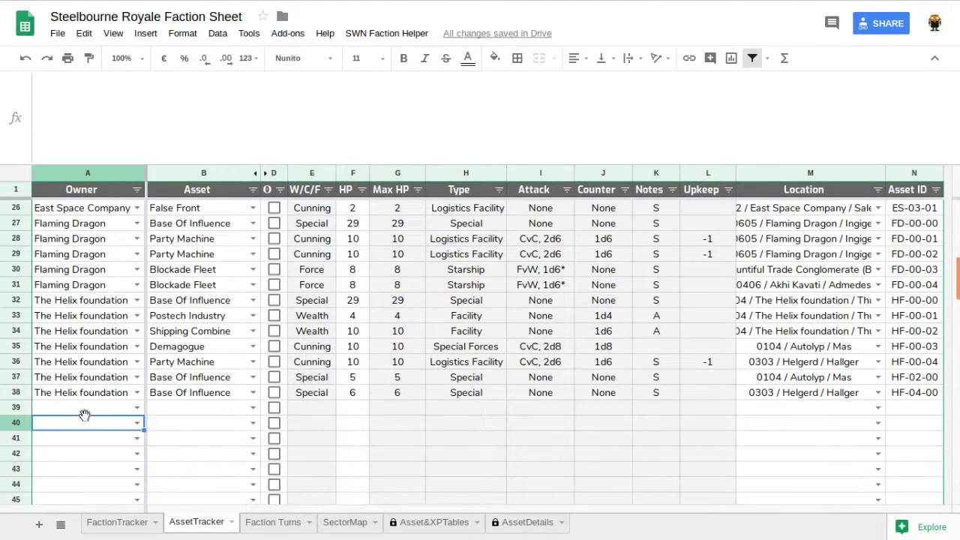
click(73, 407)
text(E)
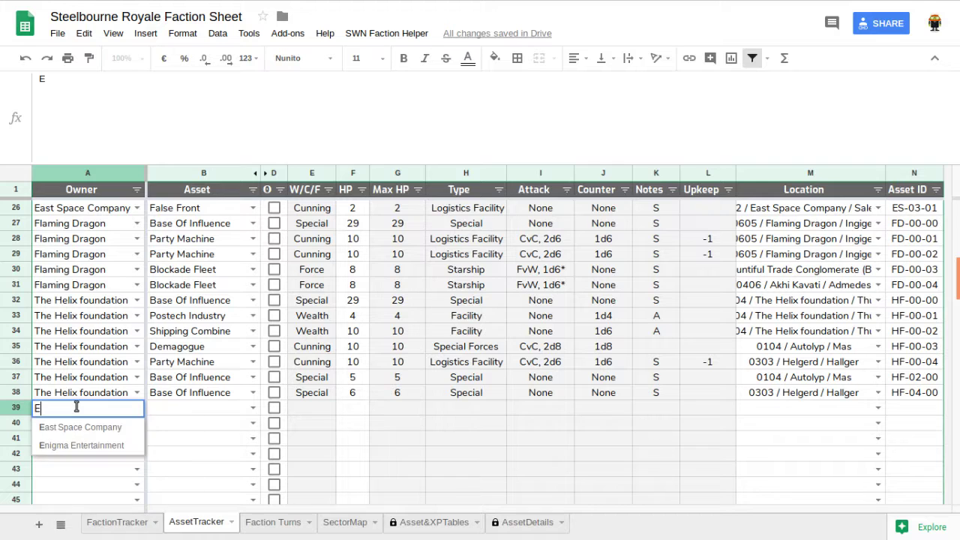
key(Down)
key(Down)
key(Tab)
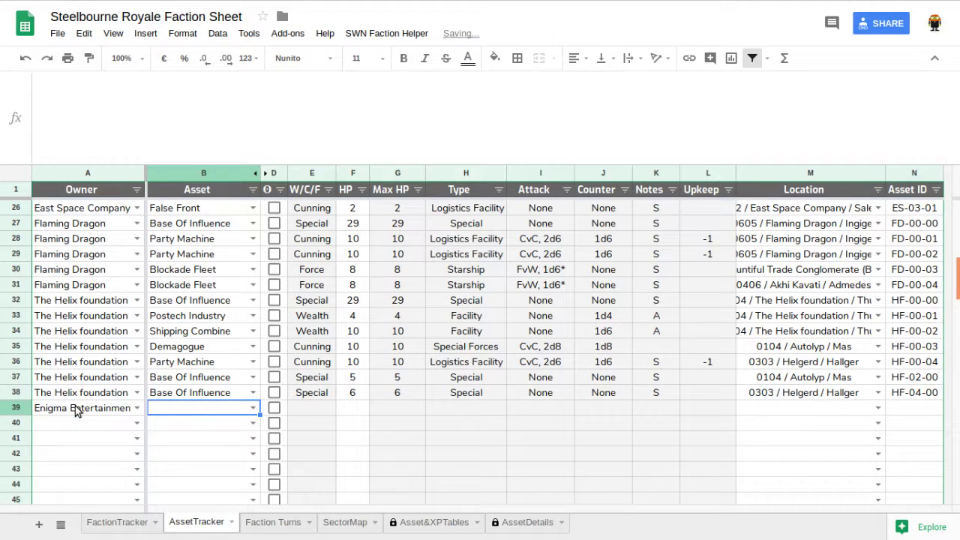
text(Vent)
key(Tab)
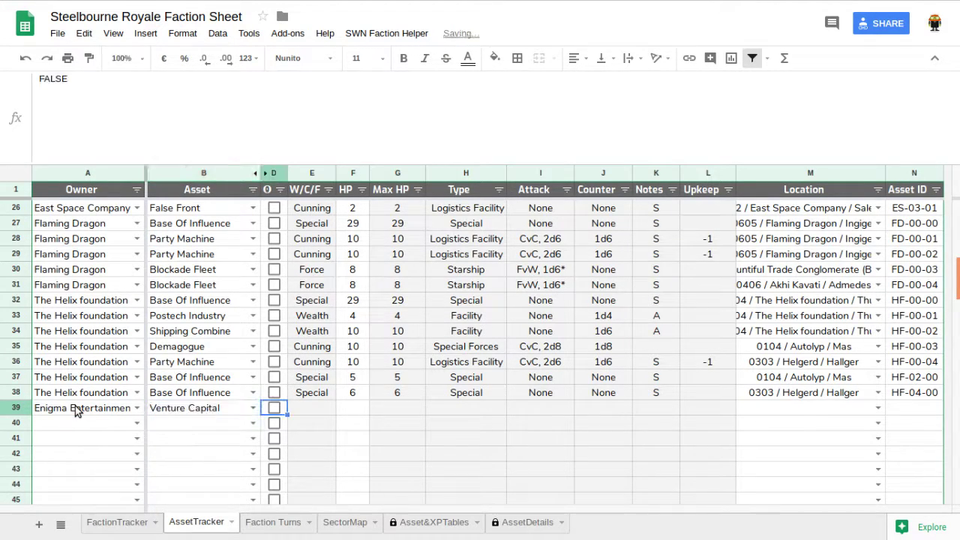
Step: Set the new Venture Capital's location to 0203 / Engima Entertainment / Thorunn, after checking the faction's turn entry
key(Tab)
key(Tab)
key(Tab)
key(Tab)
key(Tab)
key(Tab)
key(Tab)
key(Tab)
key(Tab)
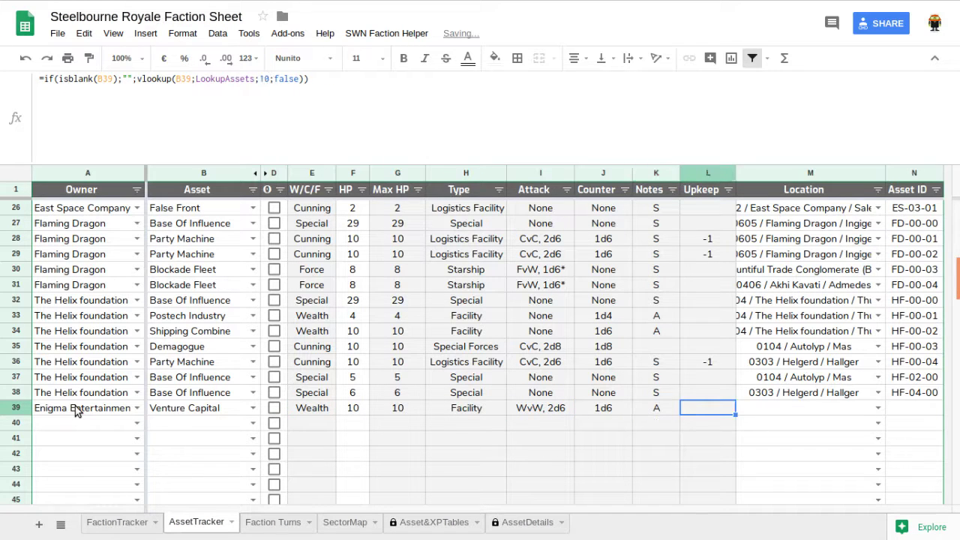
click(272, 522)
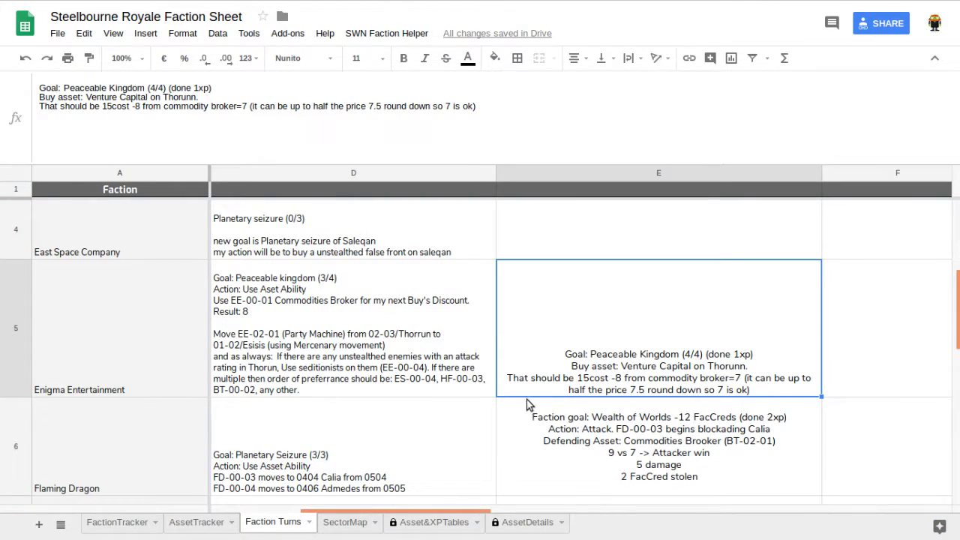
click(187, 529)
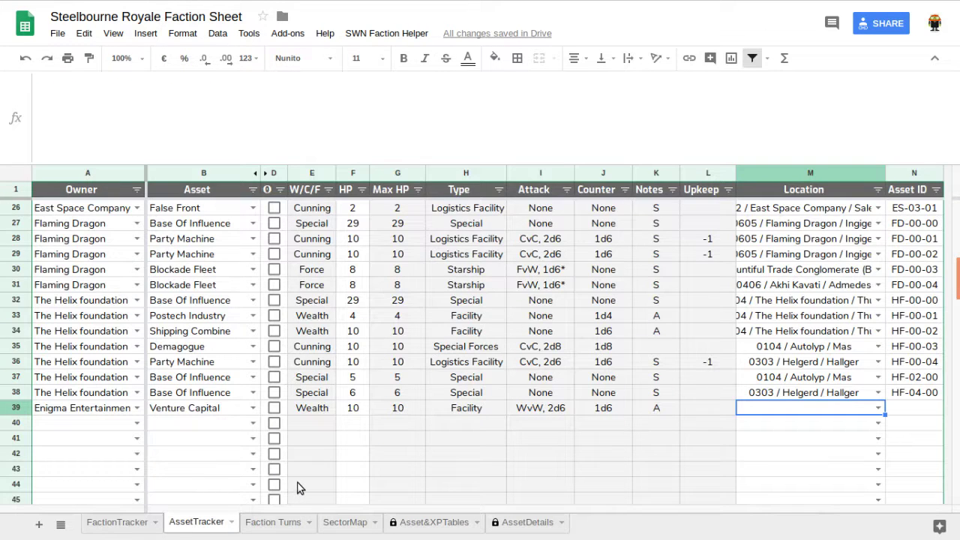
click(290, 527)
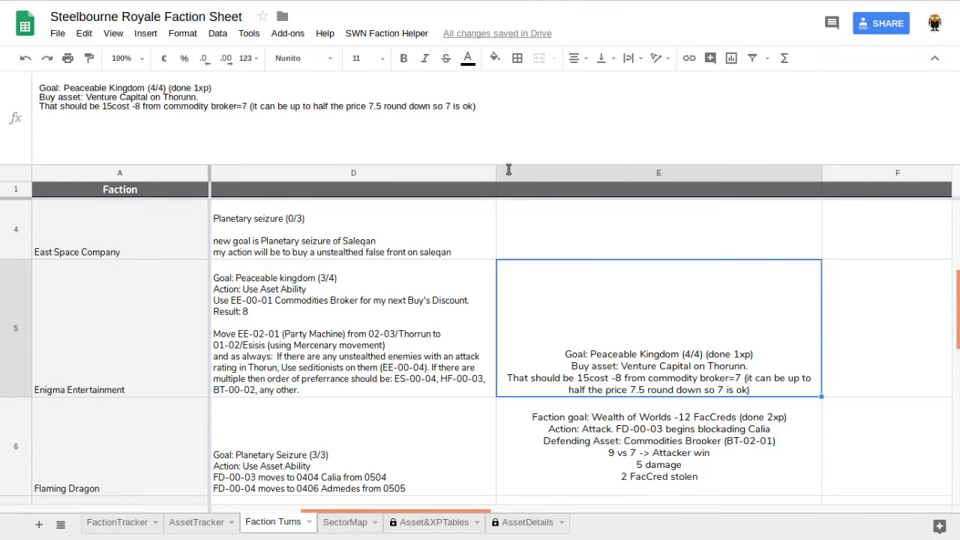
click(174, 525)
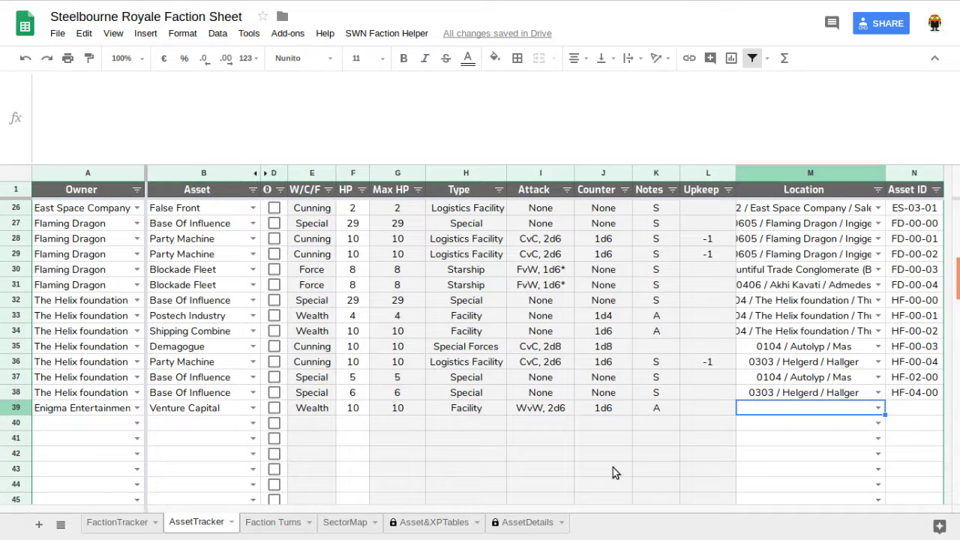
text(tho)
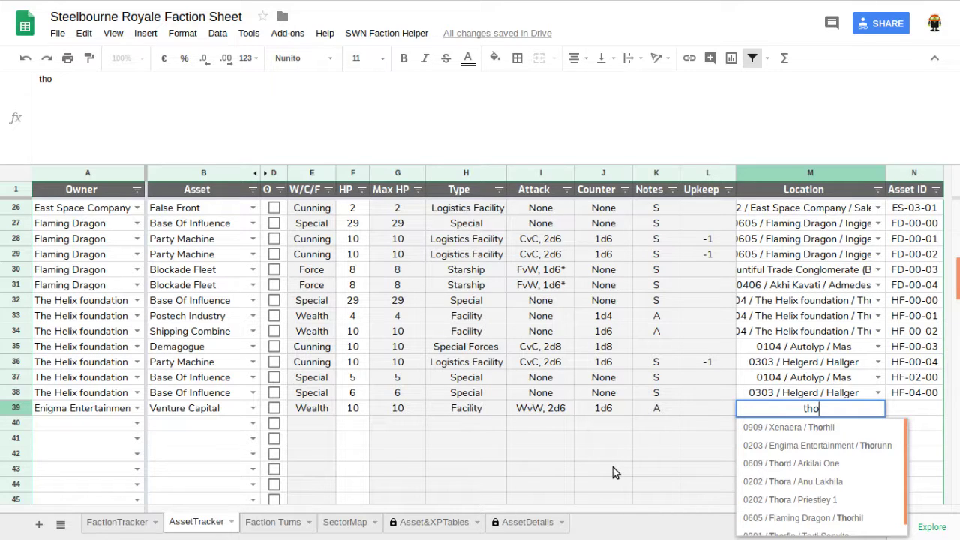
click(802, 453)
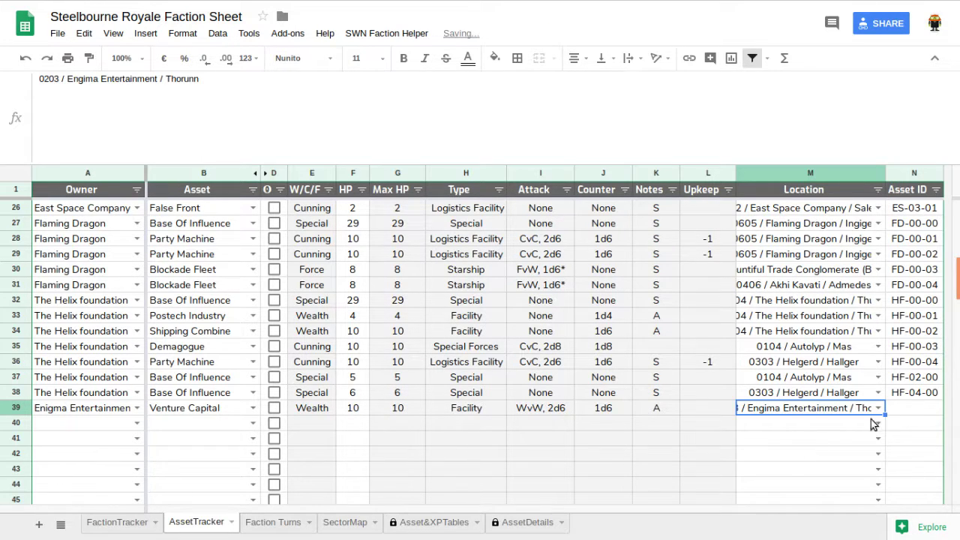
Step: Give Enigma Entertainment's new Venture Capital the asset ID EE-04-01
click(910, 409)
text(EE)
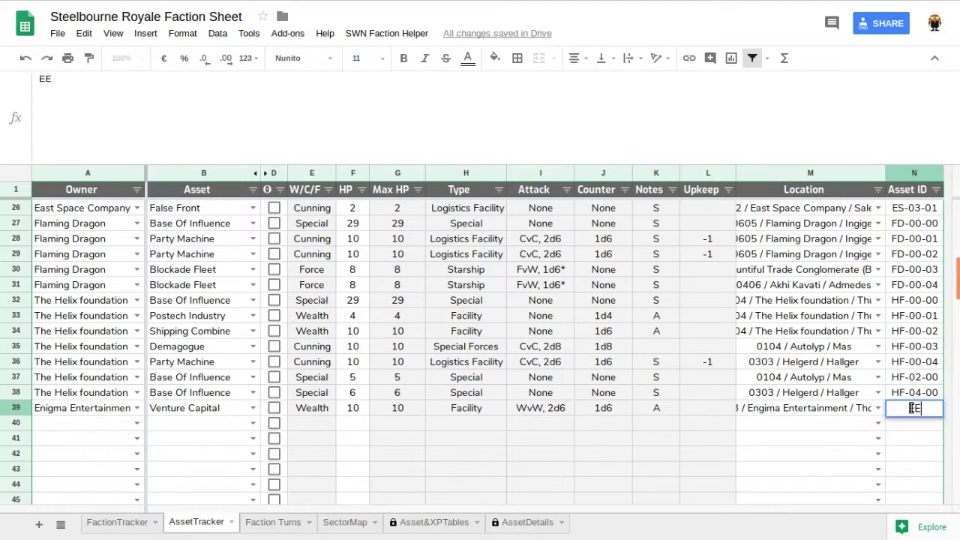
text(-04-01)
key(Return)
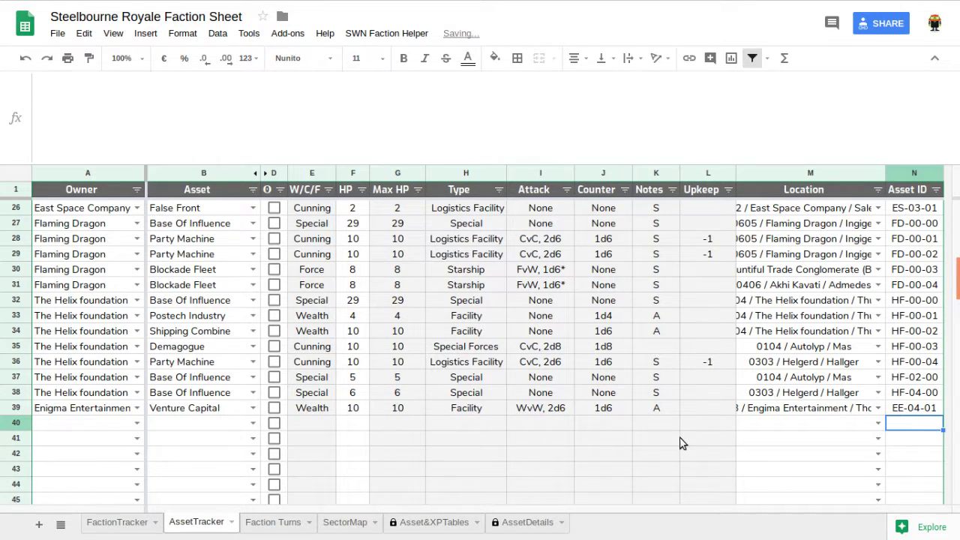
Step: Set Enigma Entertainment's Balance to 15 in FactionTracker
click(122, 524)
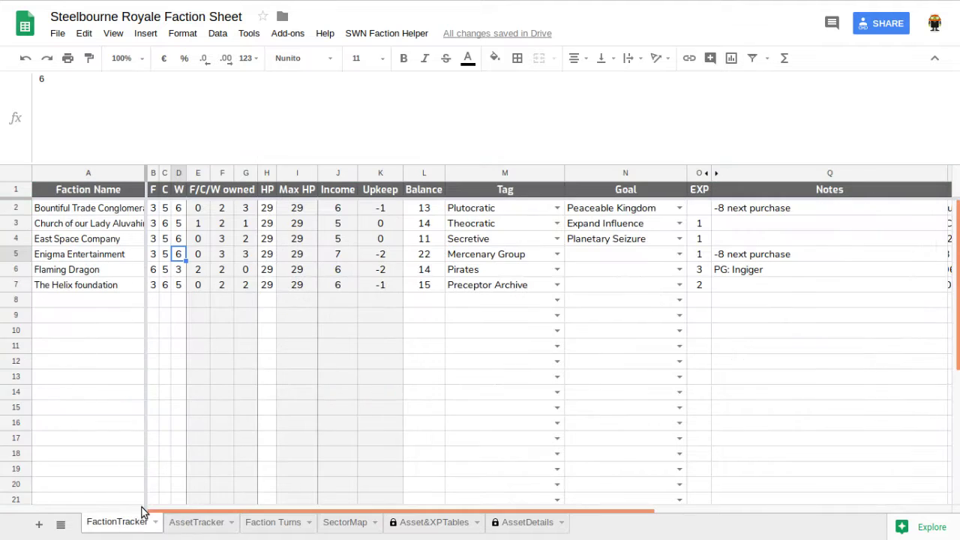
click(105, 257)
key(Right)
key(Right)
key(Right)
key(Right)
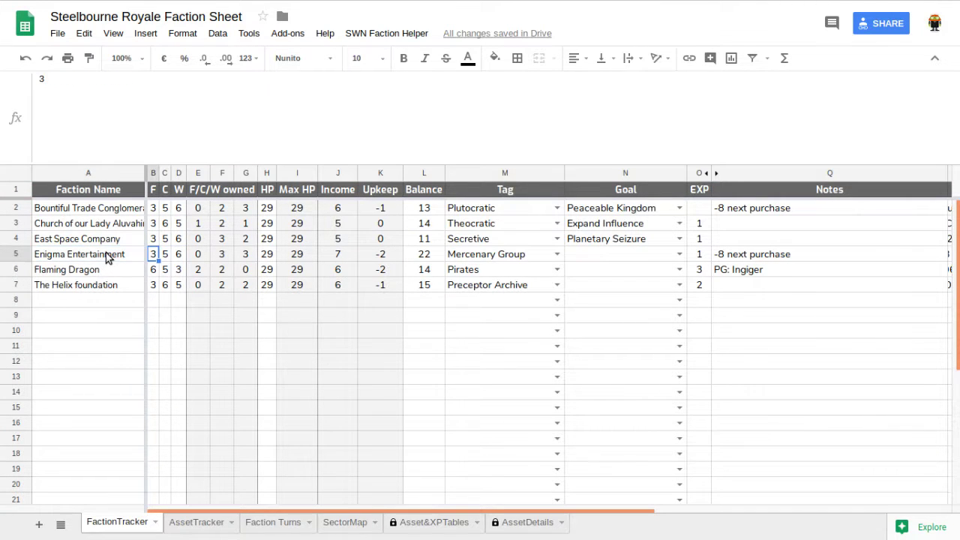
key(Right)
key(Right)
key(Right)
key(Right)
key(Right)
key(Right)
key(Right)
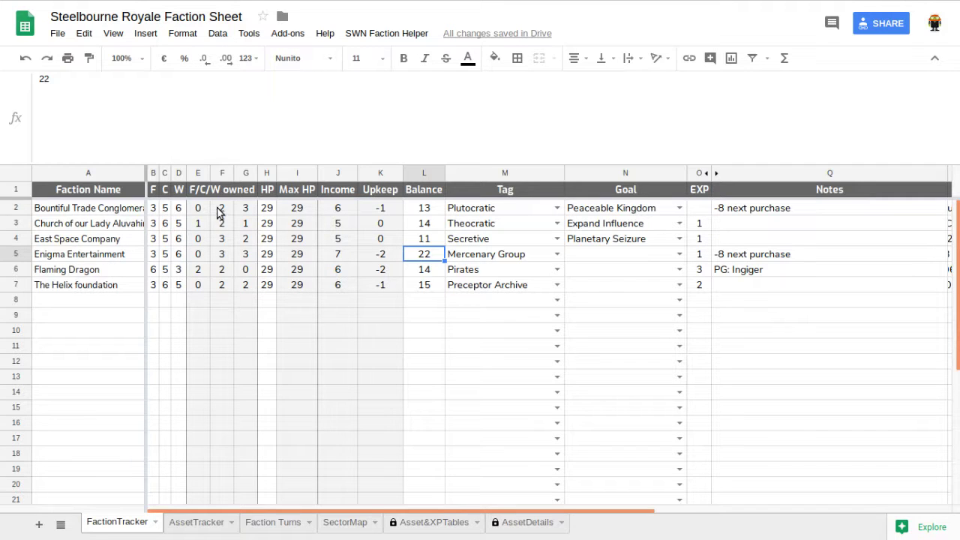
text(15)
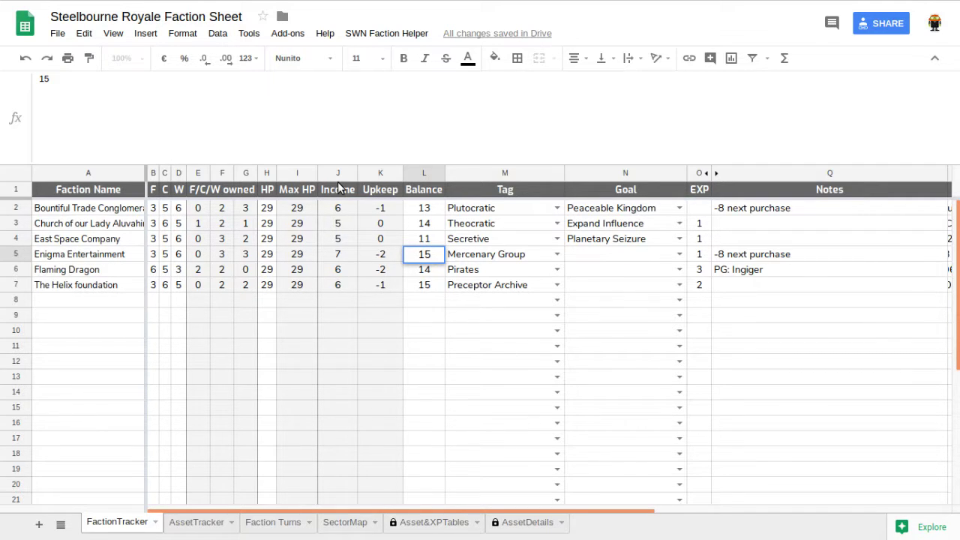
key(Escape)
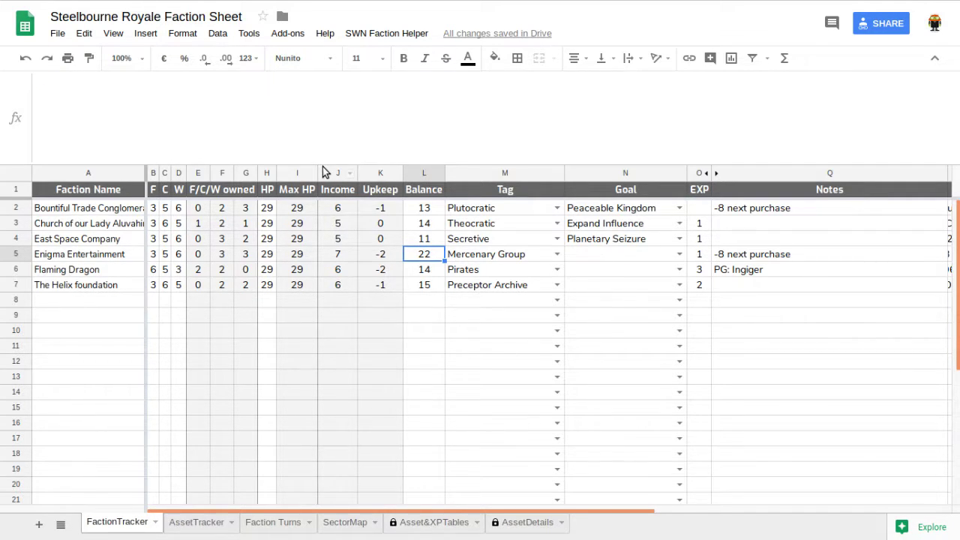
text(15)
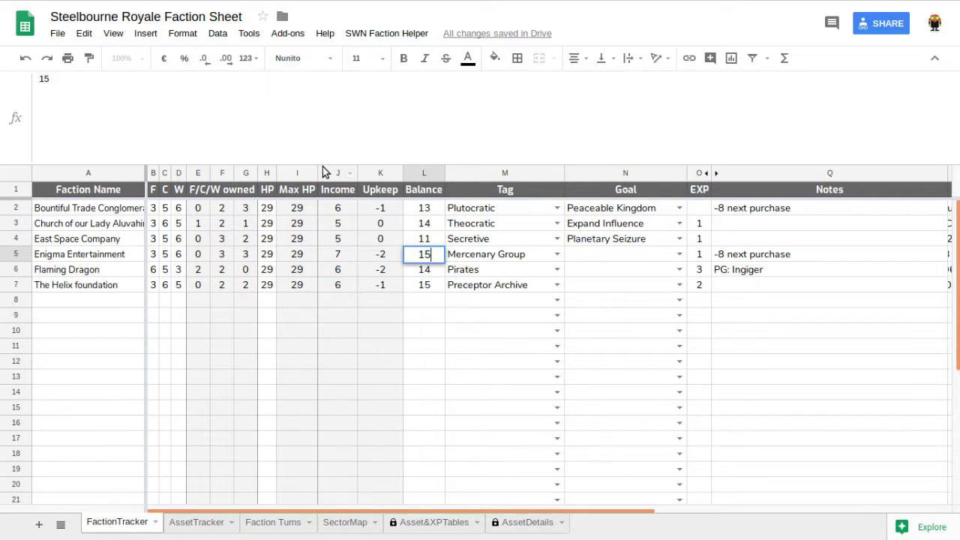
key(Escape)
text(15)
Step: Delete the "-8 next purchase" note from Enigma Entertainment's row in FactionTracker
key(Tab)
key(Tab)
key(Tab)
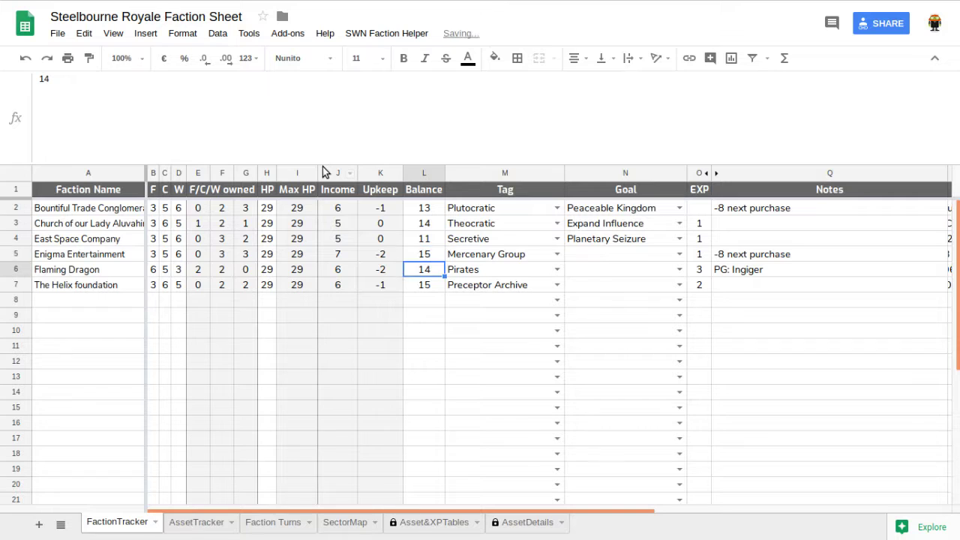
key(Tab)
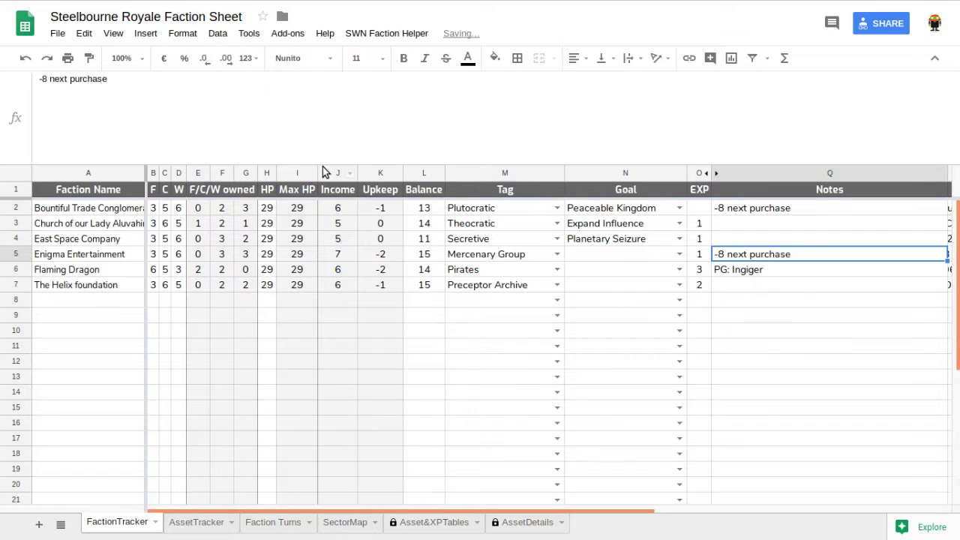
key(Delete)
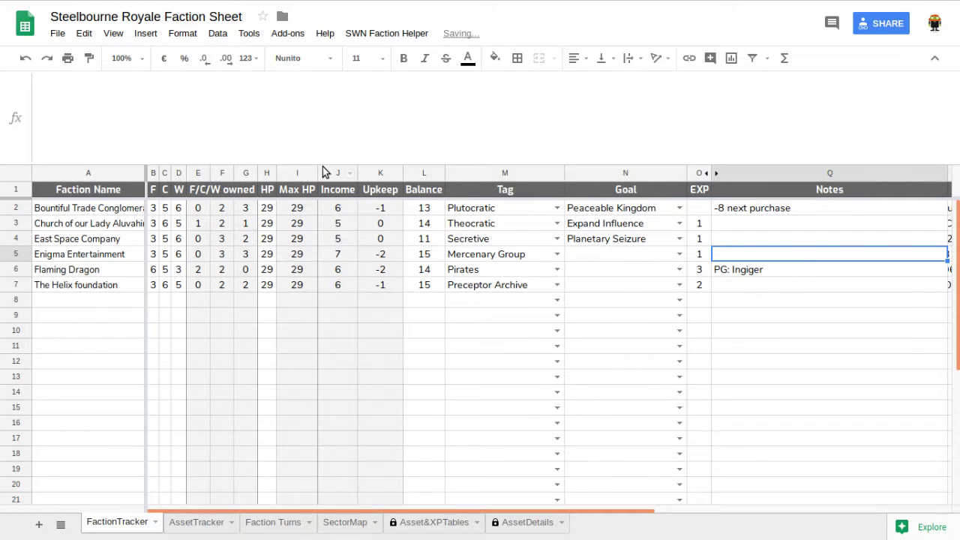
key(Return)
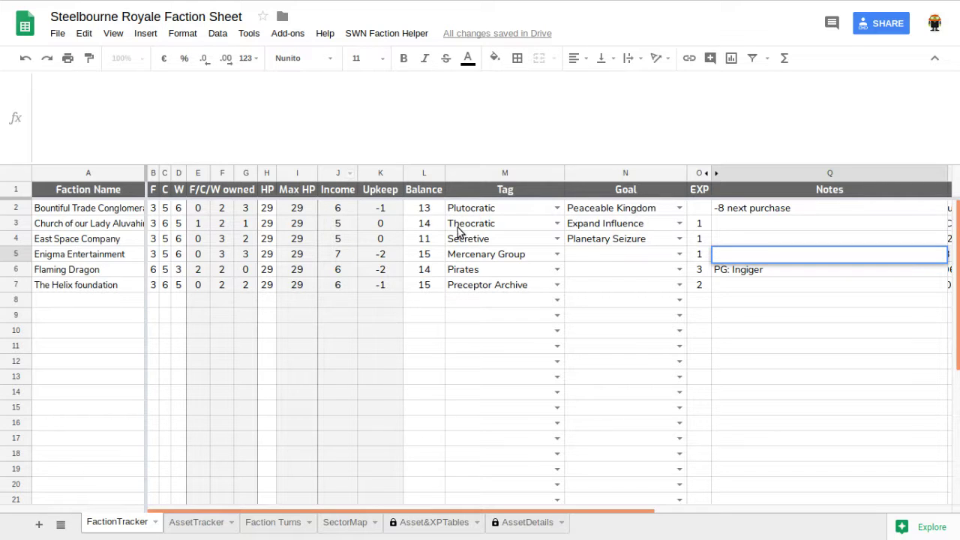
key(Escape)
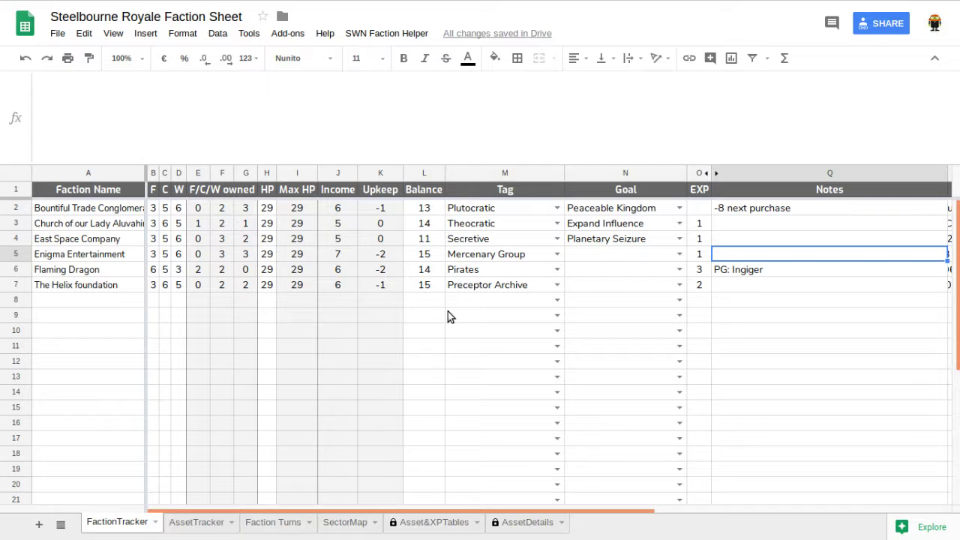
click(197, 525)
click(272, 525)
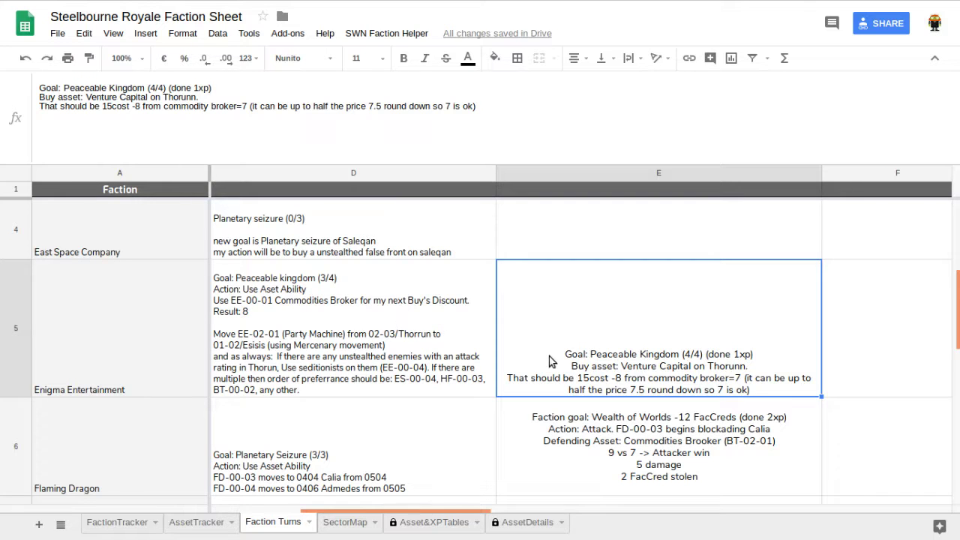
click(117, 525)
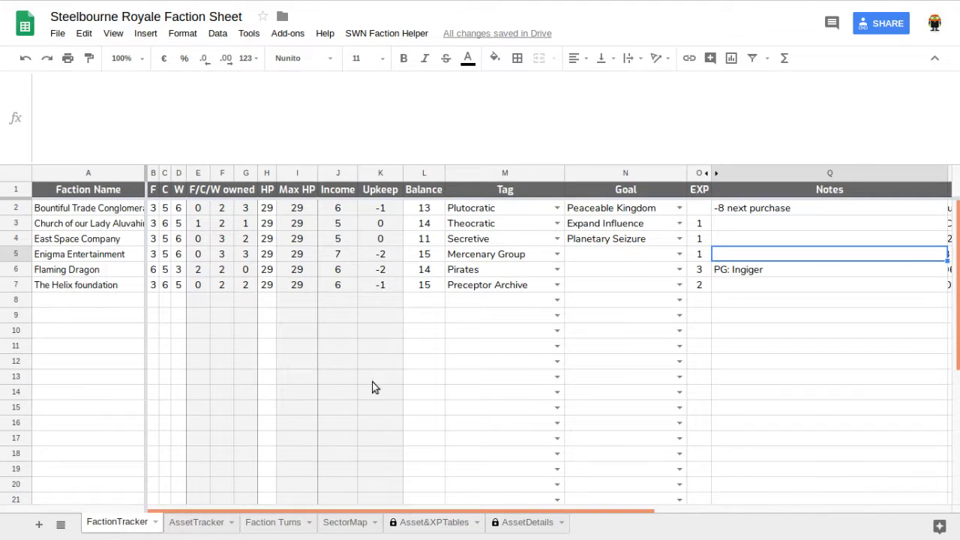
key(Left)
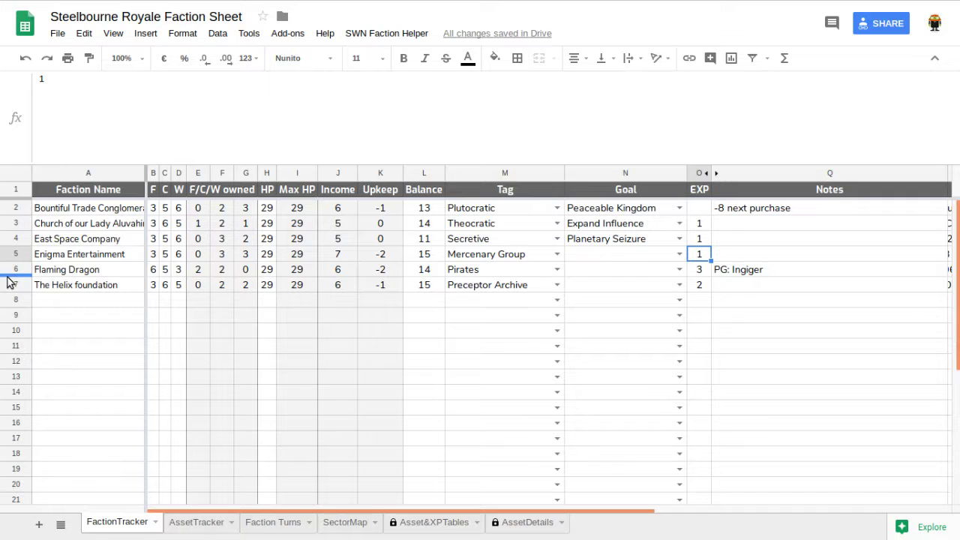
Step: Enter "Seize Planet Salequan" as East Space Company's new turn in column E of Faction Turns
click(266, 525)
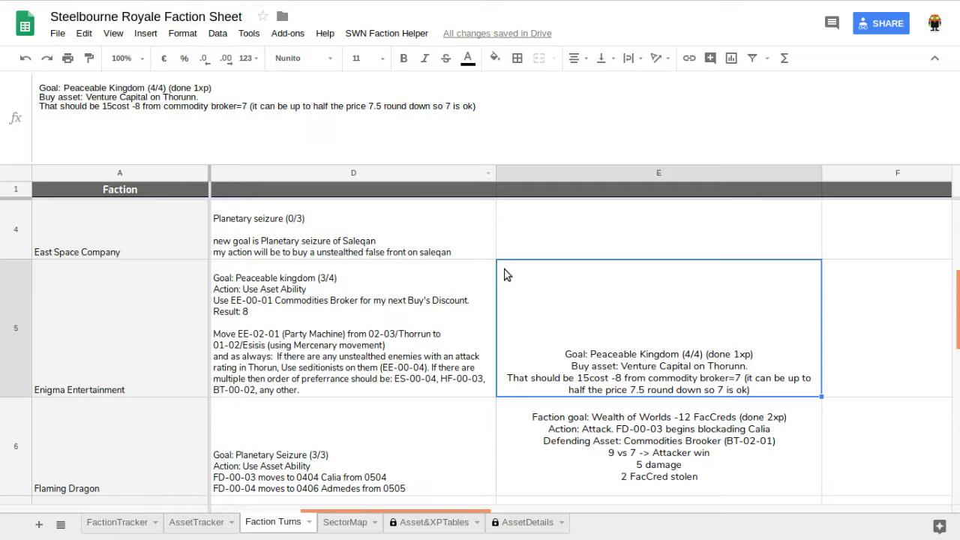
scroll(571, 318, up, 1)
click(569, 296)
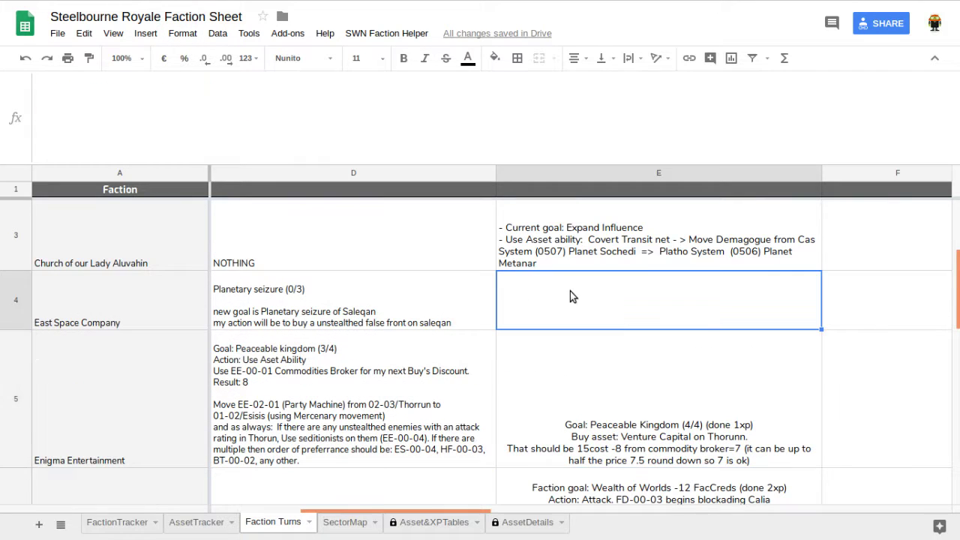
text(Seize  Planet Salequan)
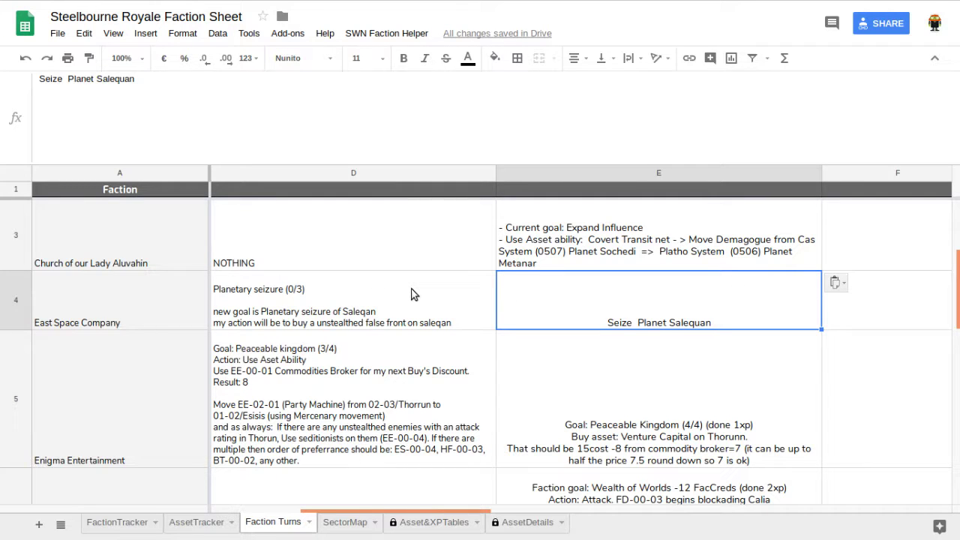
key(Return)
click(368, 318)
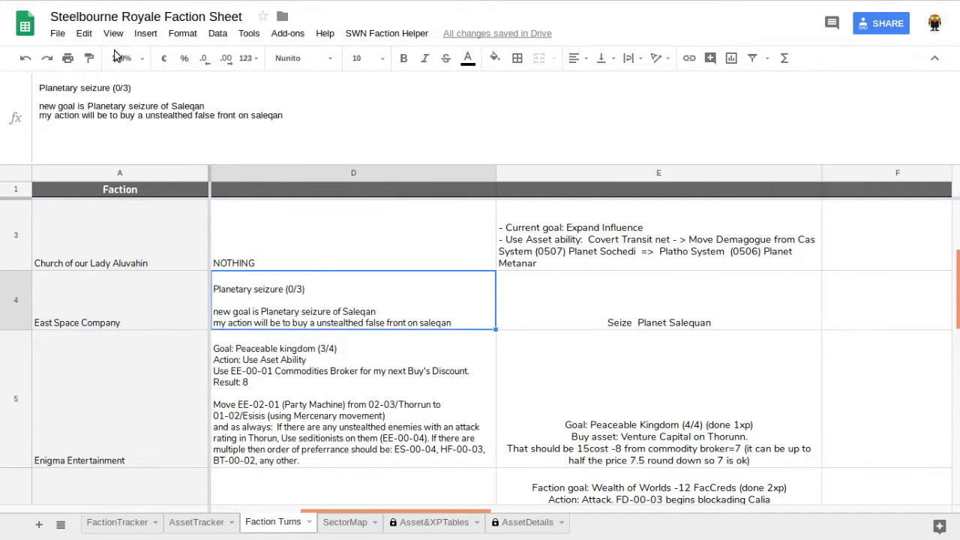
drag(134, 87, 29, 88)
key(BackSpace)
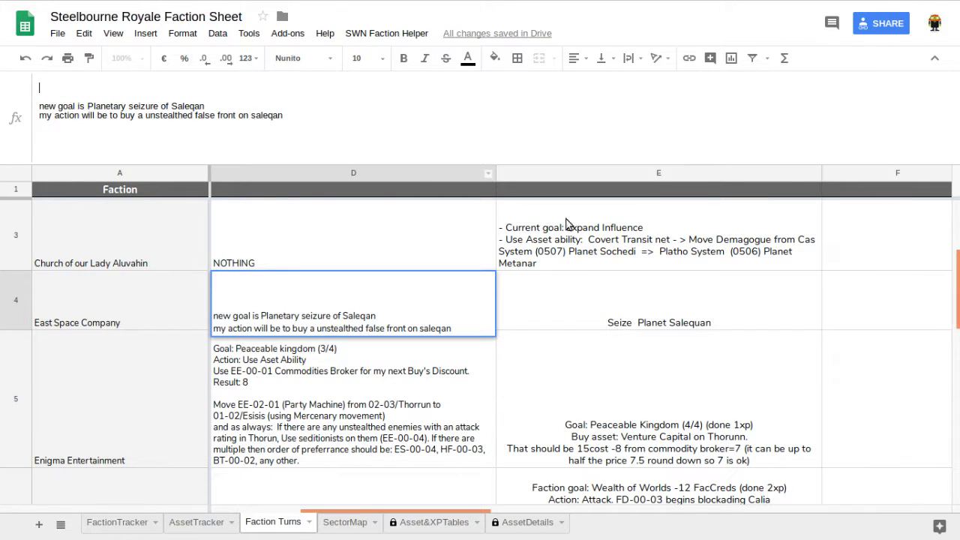
key(Escape)
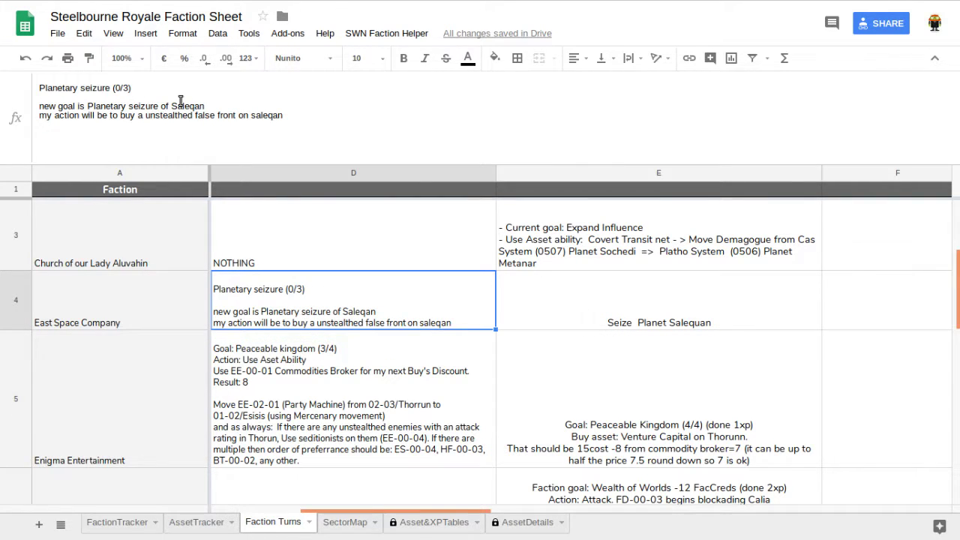
Step: Copy "Planetary seizure (0/3)" from East Space Company's previous turn and add it above "Seize Planet Salequan" in its column E turn
drag(132, 88, 34, 88)
key(ctrl+c)
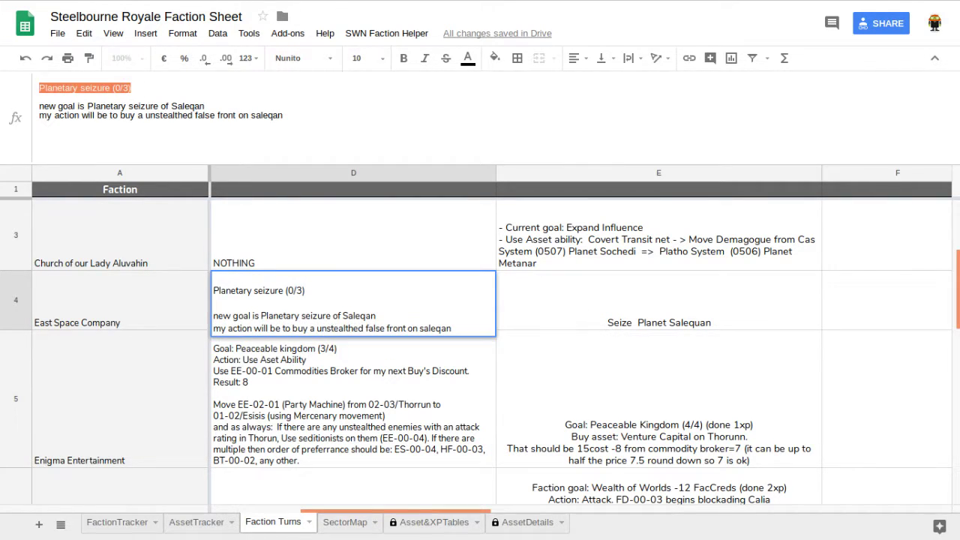
click(636, 291)
click(42, 78)
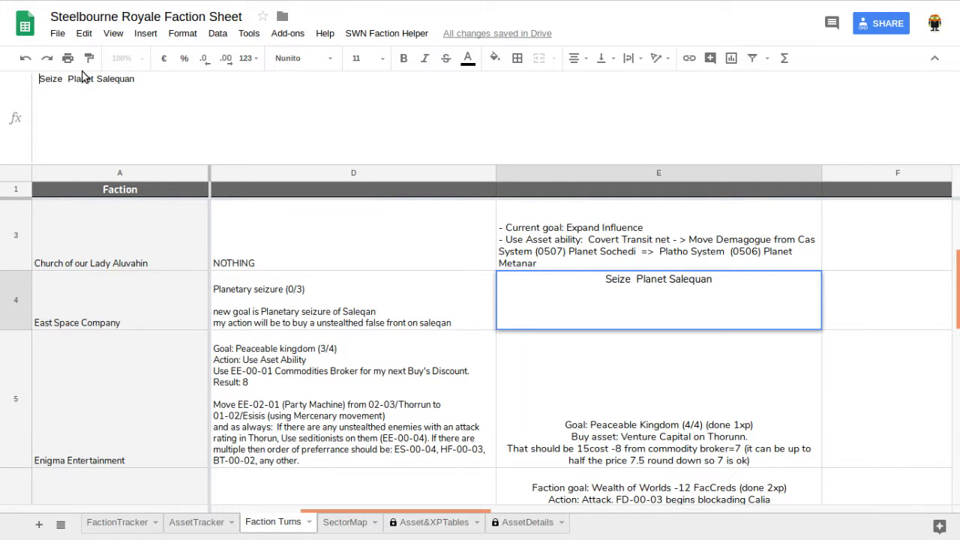
key(ctrl+v)
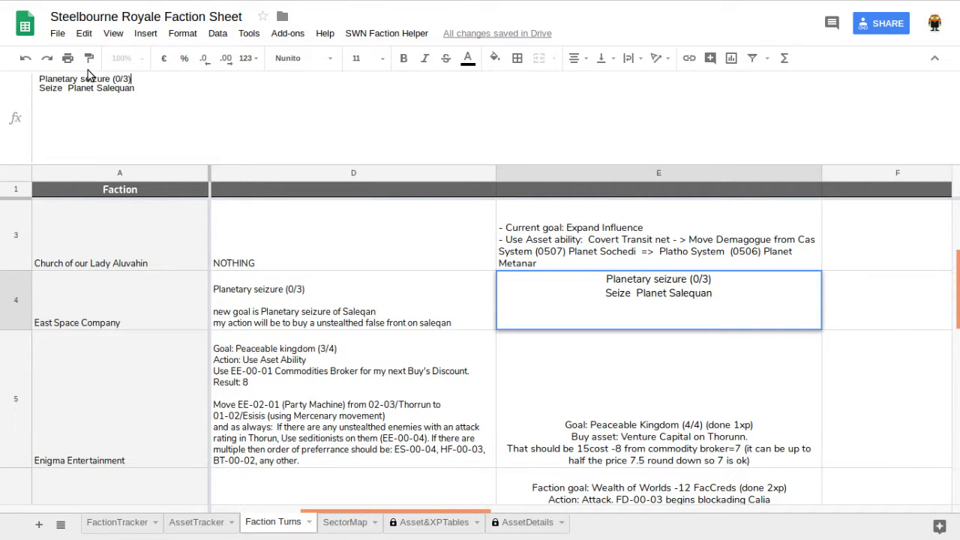
key(Return)
key(Up)
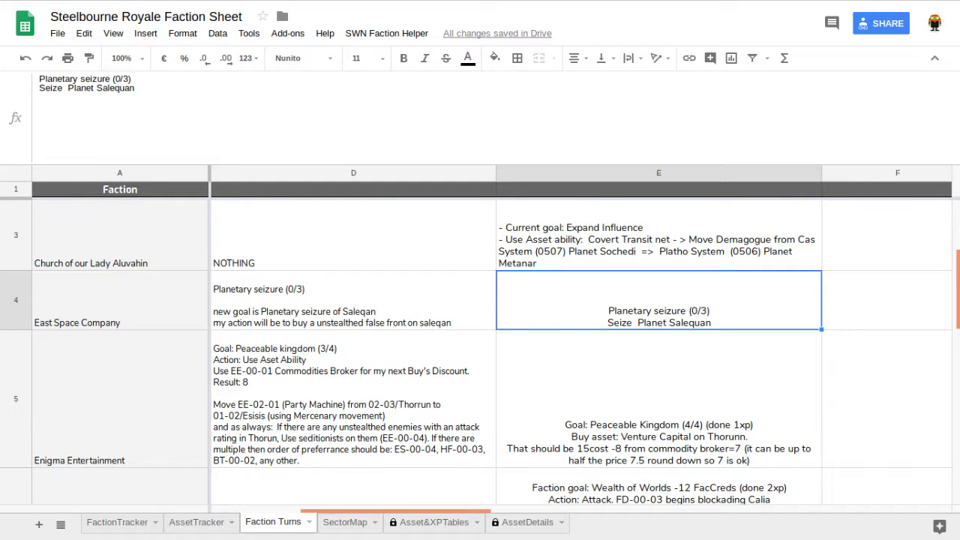
Step: Switch to the rulebook PDF and read the Planetary Seizure goal and the Seize Planet action in the Factions chapter
key(alt+Tab)
scroll(156, 375, down, 1)
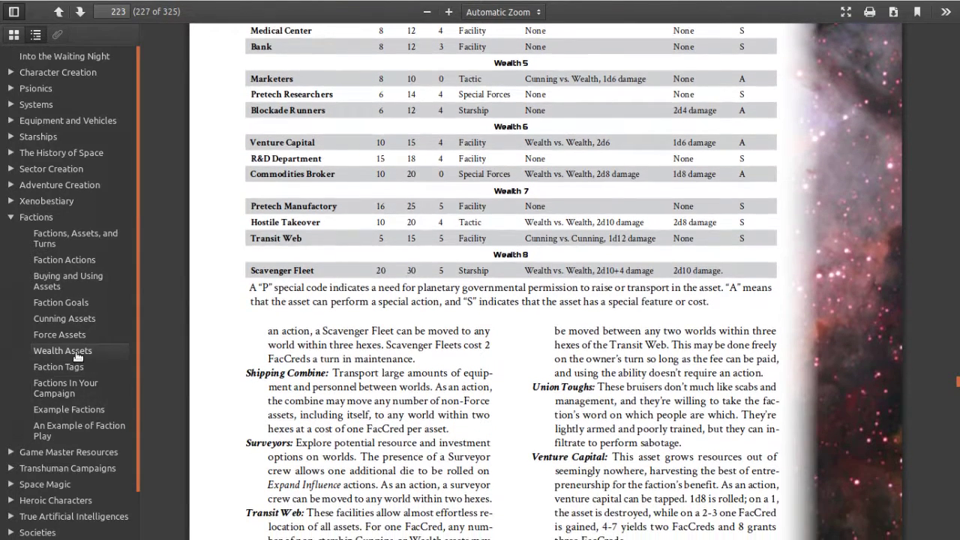
click(61, 302)
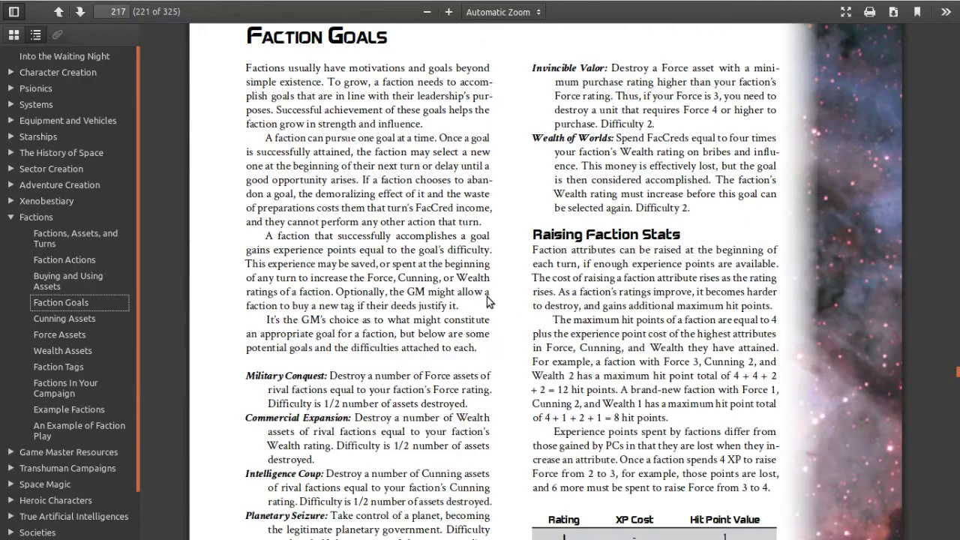
scroll(480, 311, down, 5)
scroll(471, 344, down, 2)
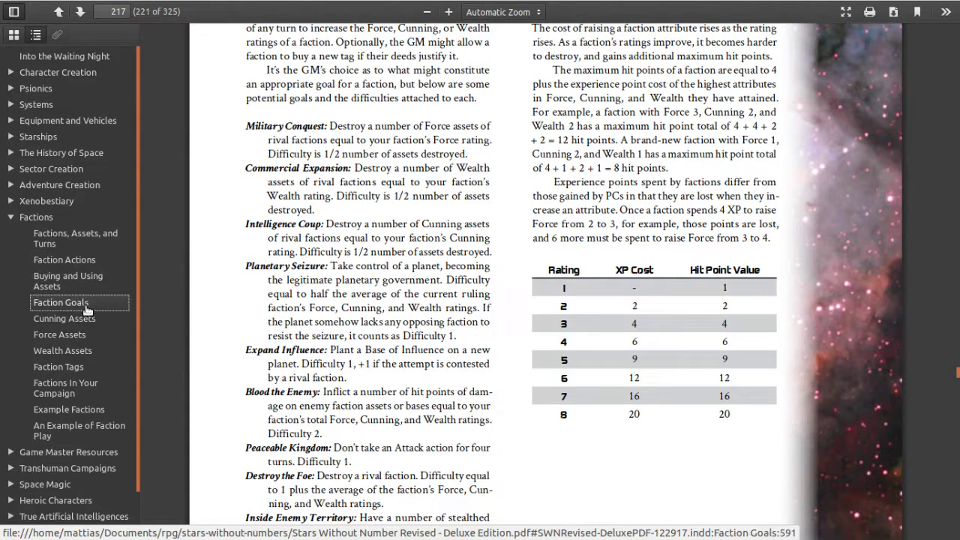
click(64, 259)
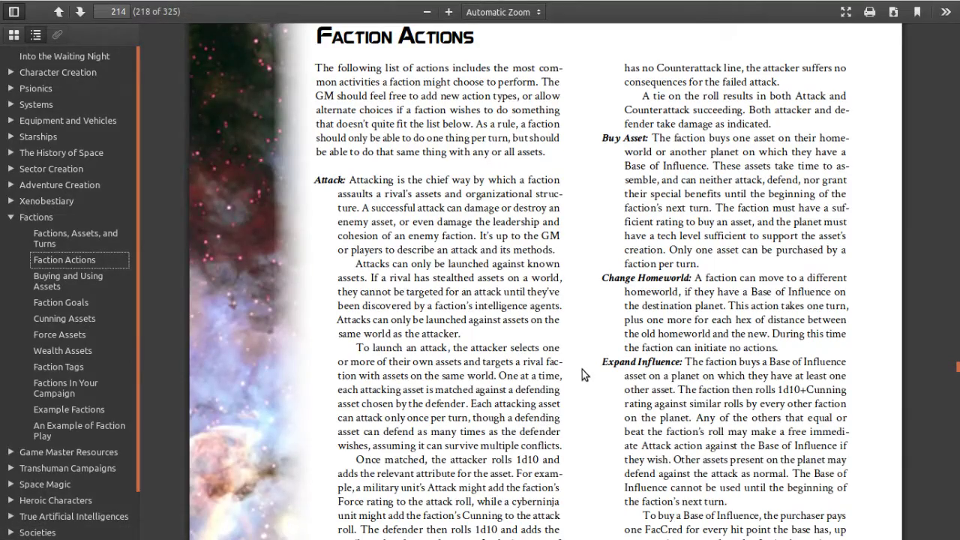
scroll(579, 364, down, 10)
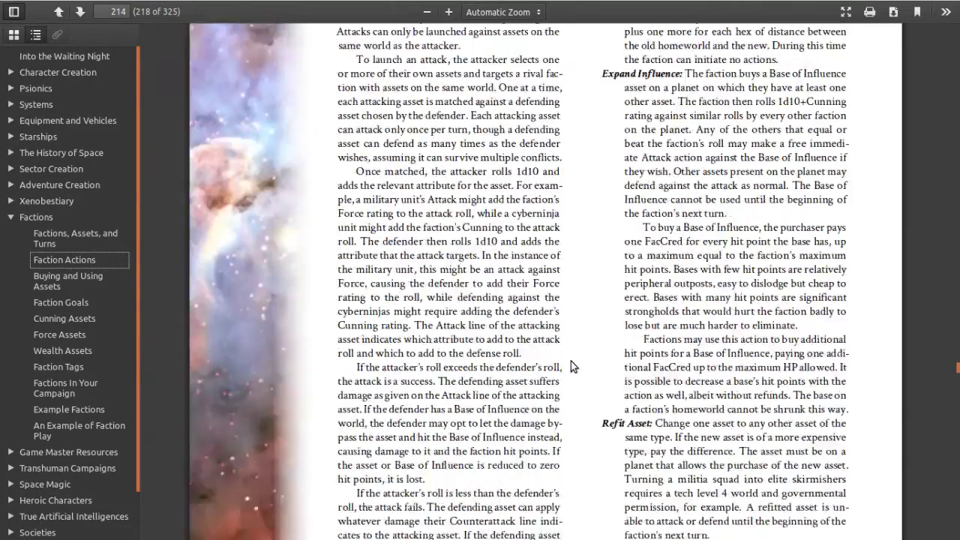
scroll(570, 366, down, 5)
scroll(530, 364, down, 5)
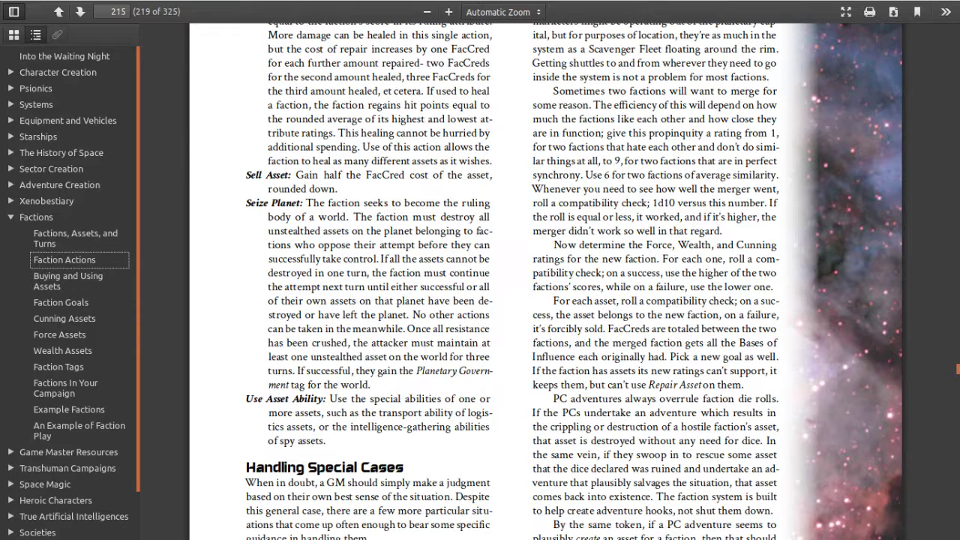
Step: Return to the sheet and filter AssetTracker's Location column to only the East Space Company / Saleqan entry (0402)
key(ctrl+Tab)
key(ctrl+Tab)
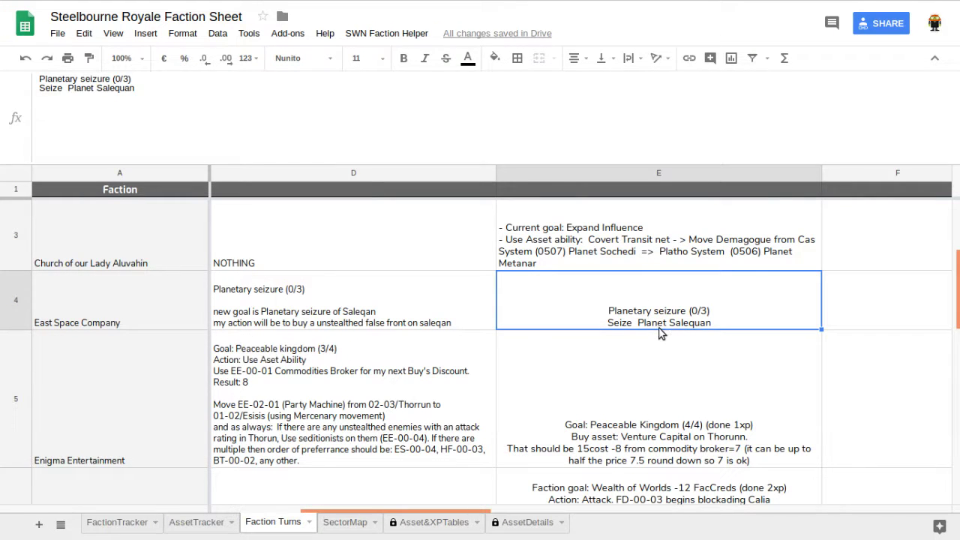
click(191, 529)
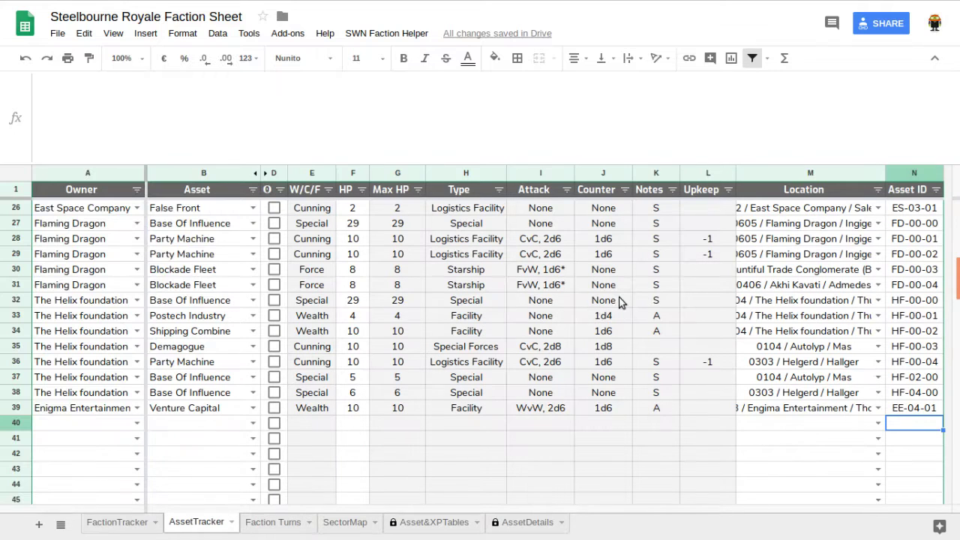
click(877, 190)
click(720, 324)
text(ea)
key(BackSpace)
key(BackSpace)
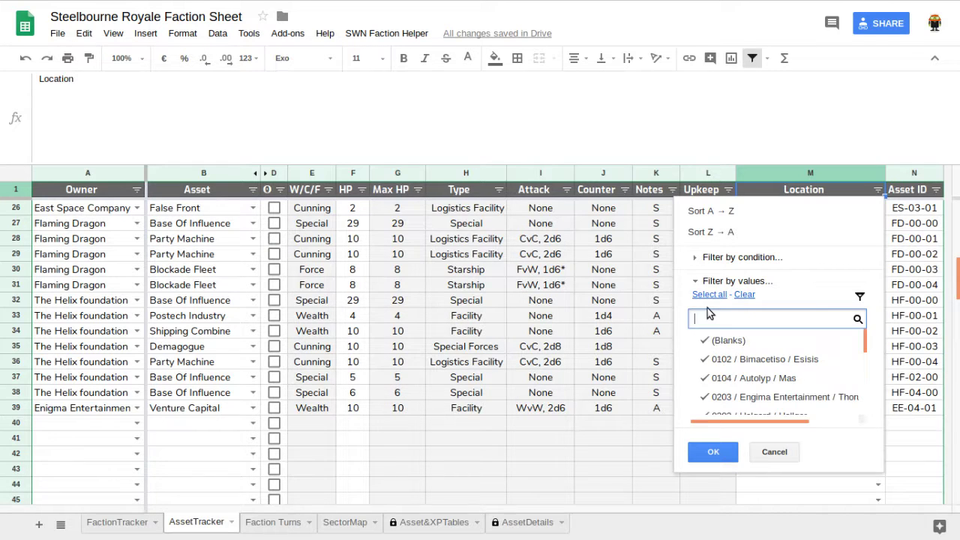
click(744, 294)
click(707, 320)
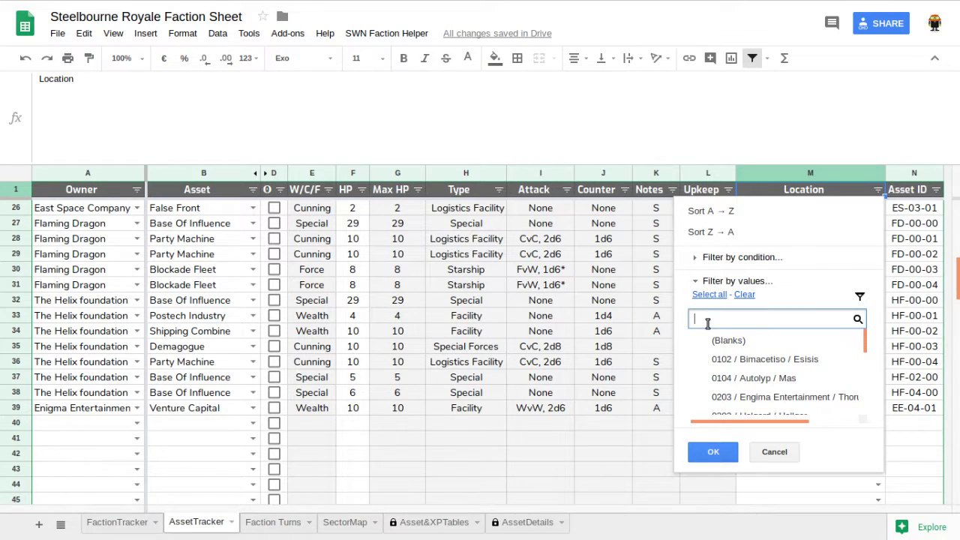
text(sa)
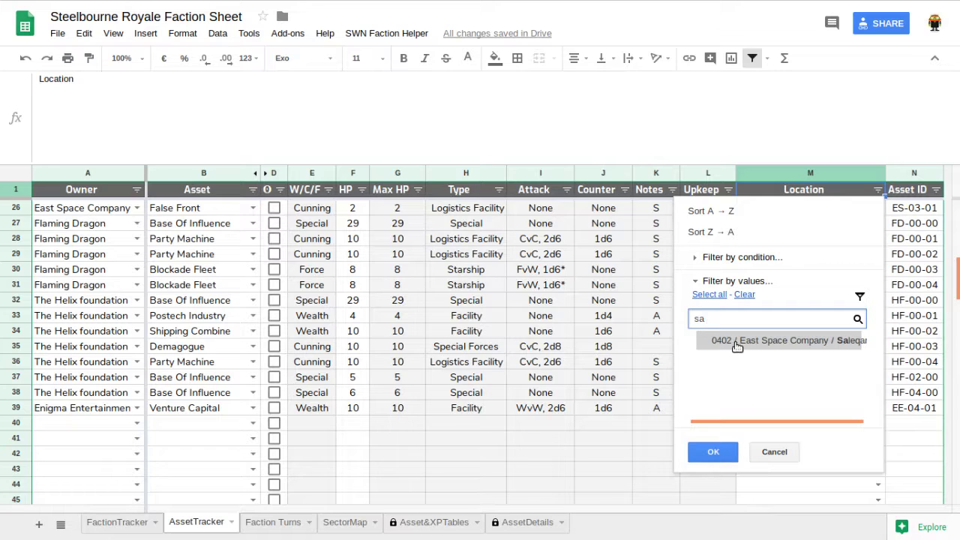
click(726, 340)
click(718, 452)
click(326, 315)
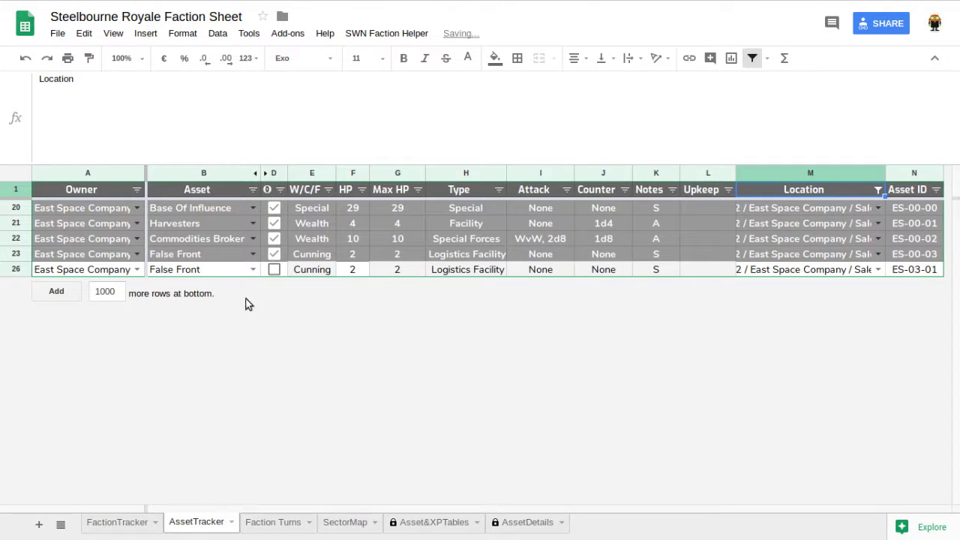
Step: Examine the row of East Space Company's unstealthed False Front on Saleqan, from its owner across to its attribute
click(126, 271)
key(Right)
key(Right)
click(126, 272)
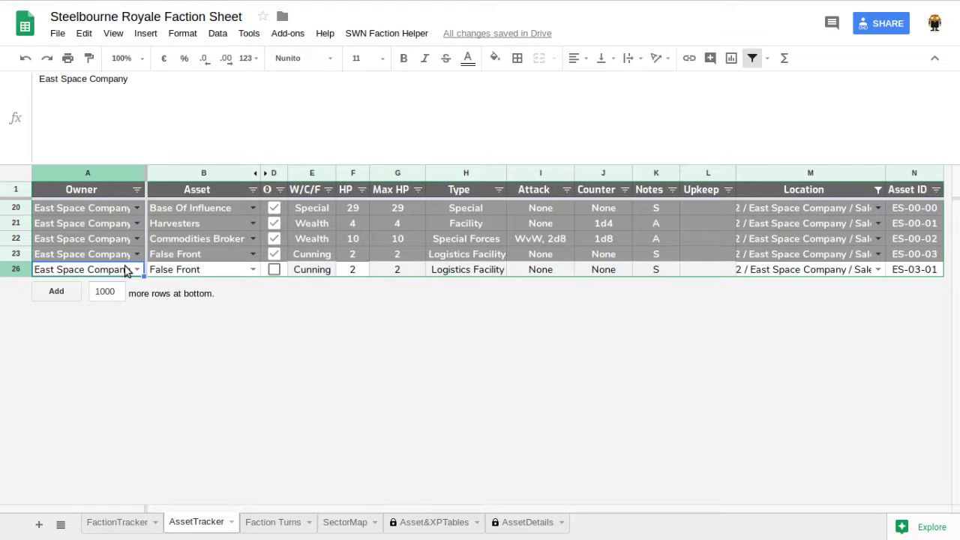
key(Right)
key(Right)
key(Right)
key(Right)
key(Left)
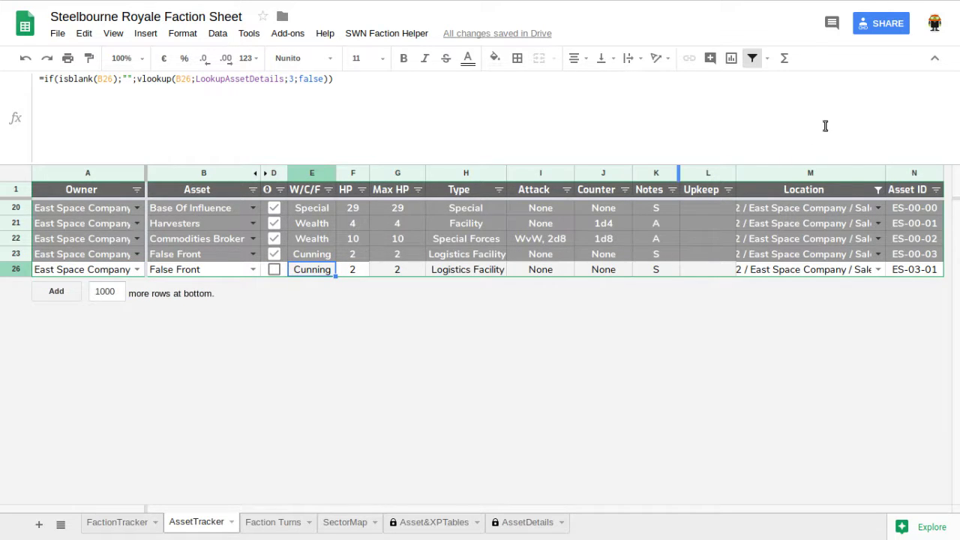
Step: Reset the Location filter in AssetTracker to show all locations, accepting the edit of the protected range and muting its warning for 5 minutes
click(877, 189)
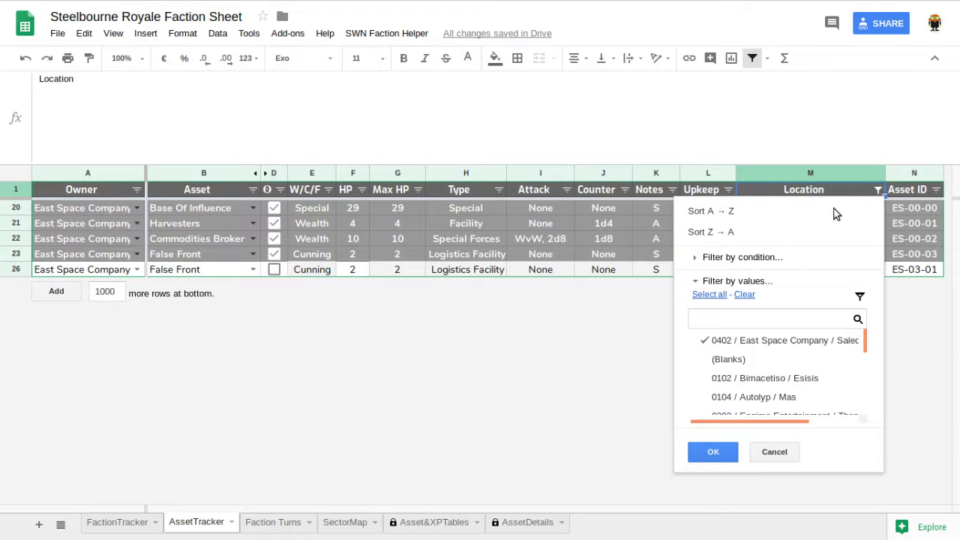
click(713, 295)
click(732, 451)
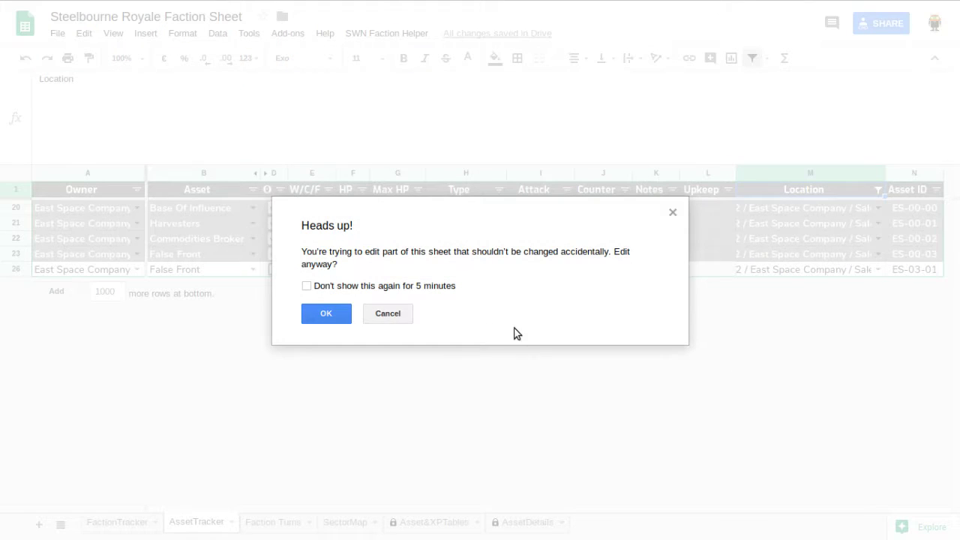
click(373, 286)
click(312, 304)
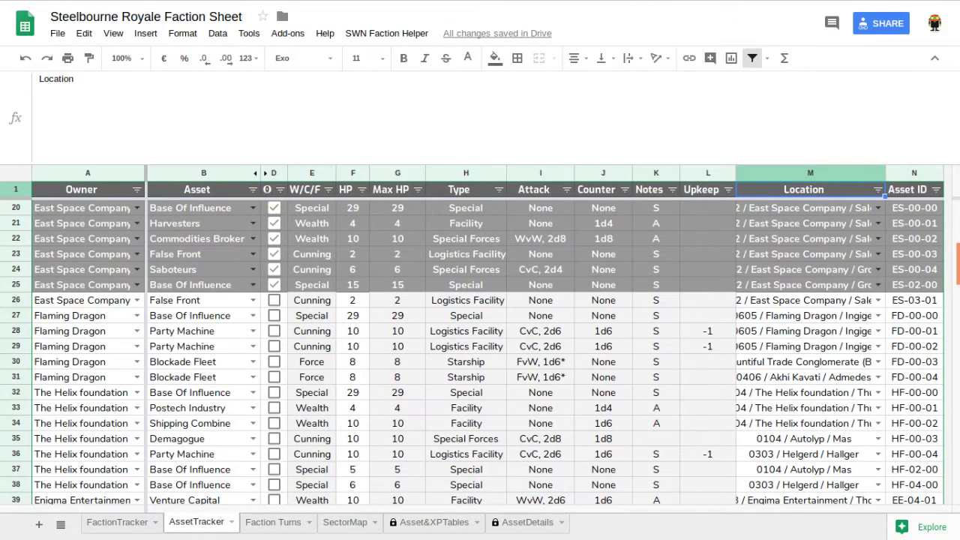
Step: Set the planetary seizure progress in East Space Company's new turn in Faction Turns to 1/3
click(273, 521)
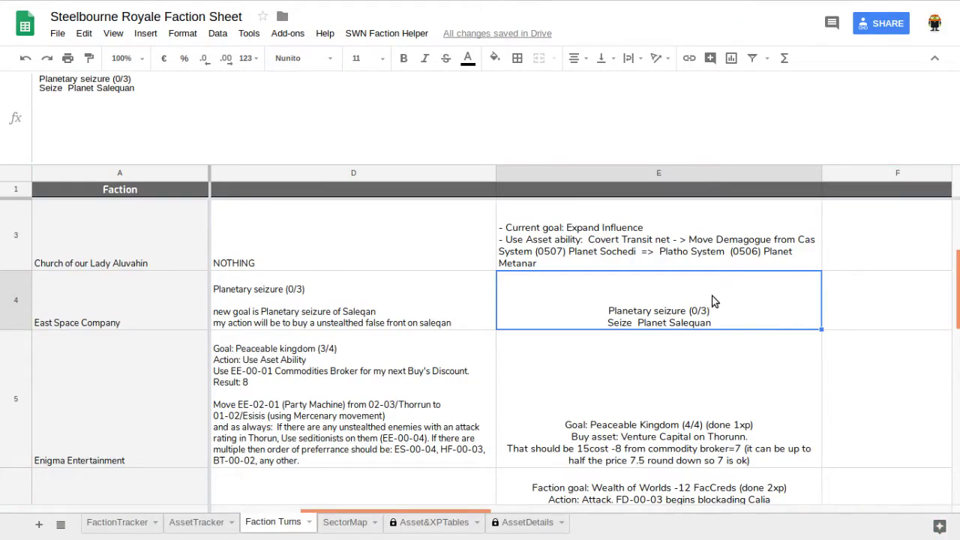
double_click(117, 79)
text(1)
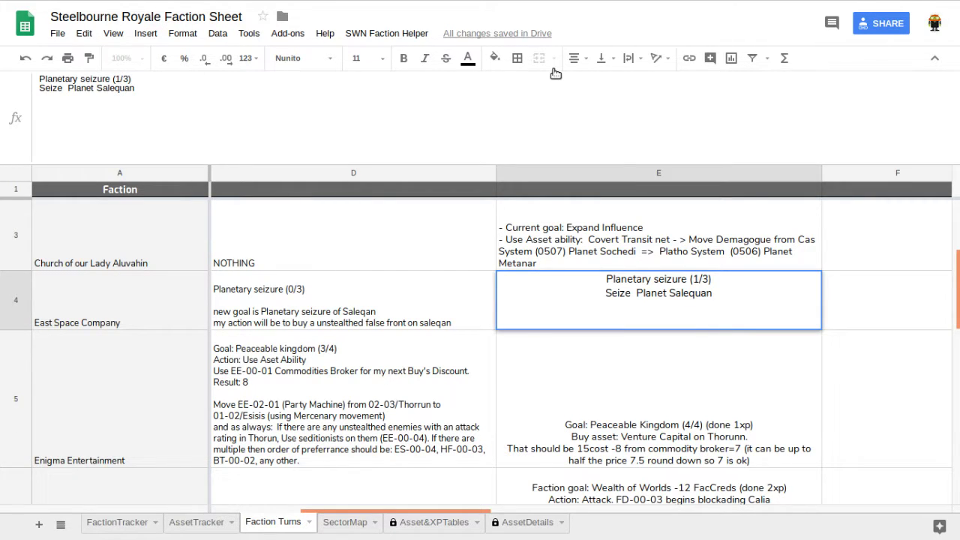
key(Return)
click(691, 319)
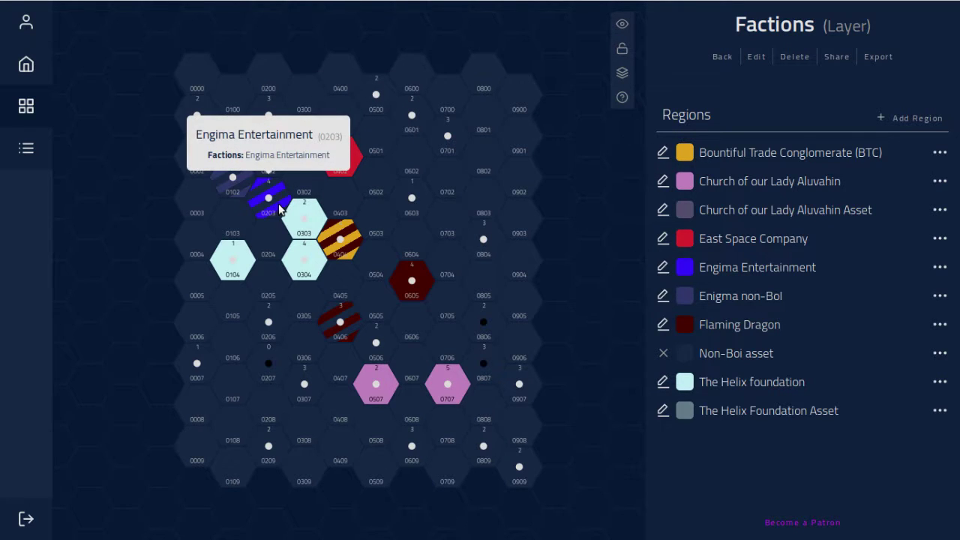
Step: Leave the Factions layer of the sector map and open the East Space Company system (0402) to view its planets
click(339, 161)
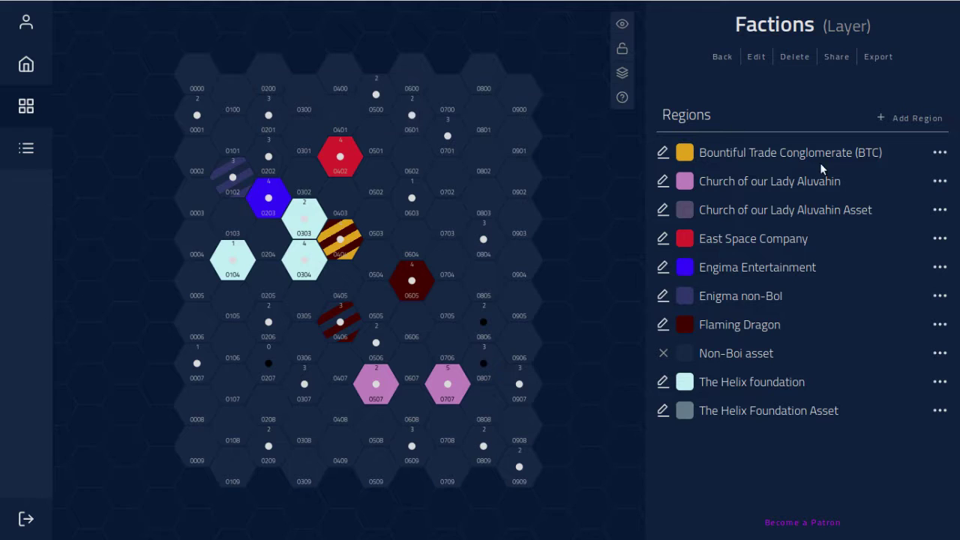
click(717, 65)
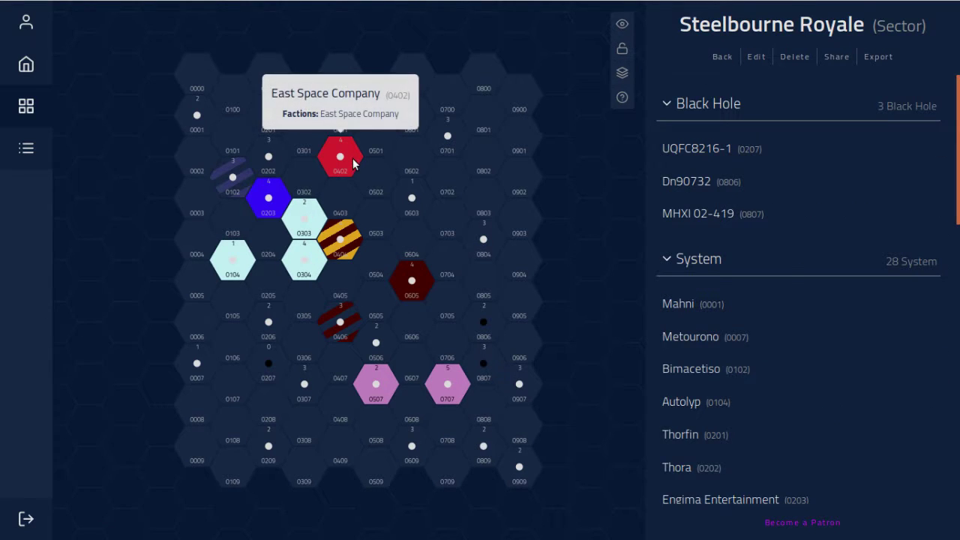
click(352, 158)
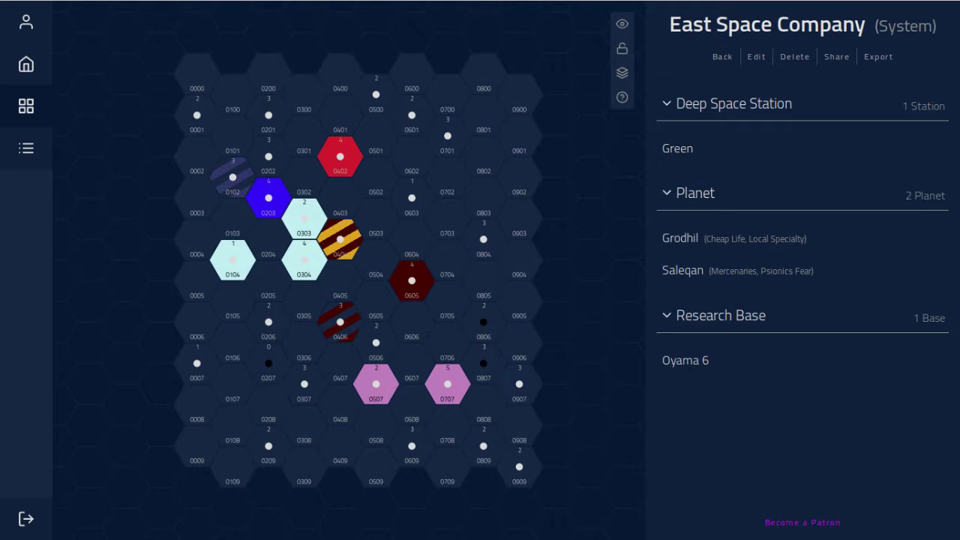
Step: Go back to the sheet and check East Space Company's experience and goal in FactionTracker
key(ctrl+Tab)
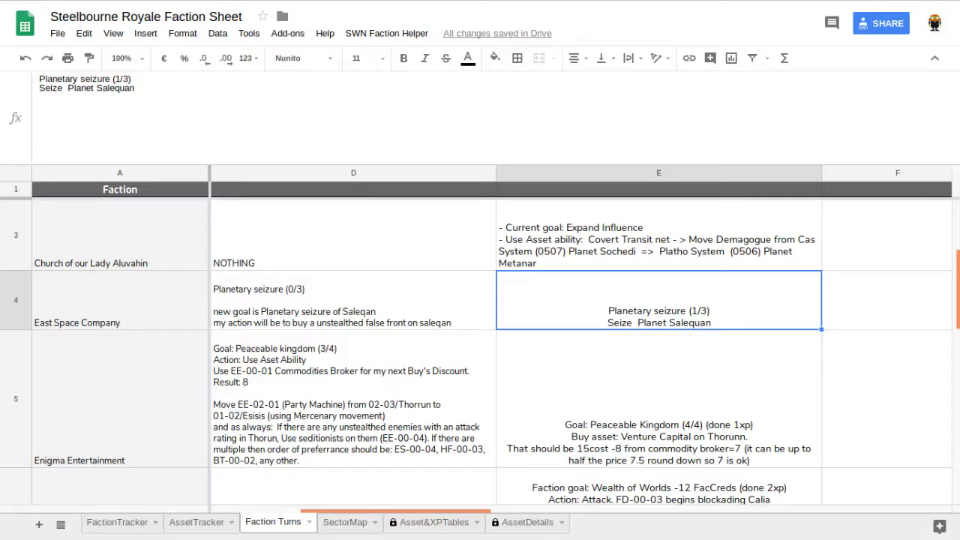
click(119, 523)
key(Up)
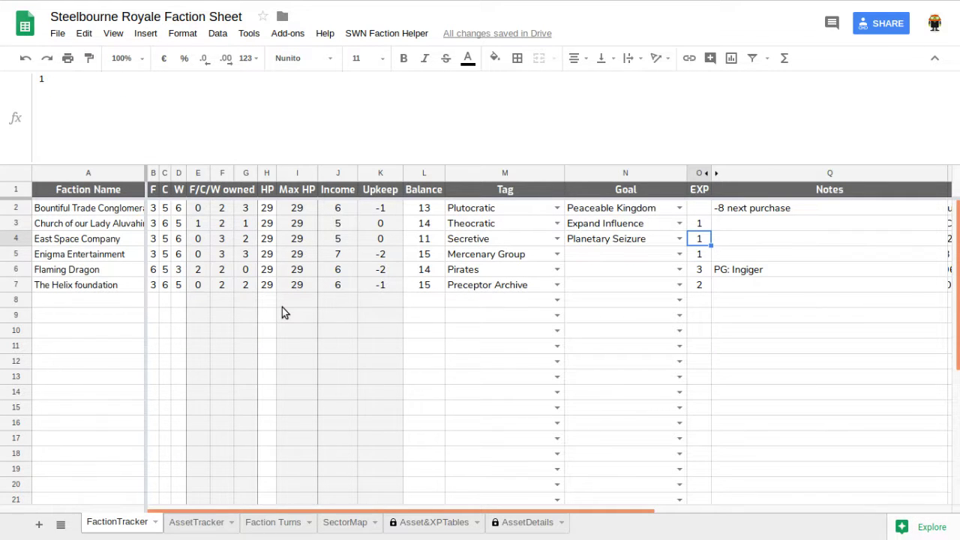
key(Left)
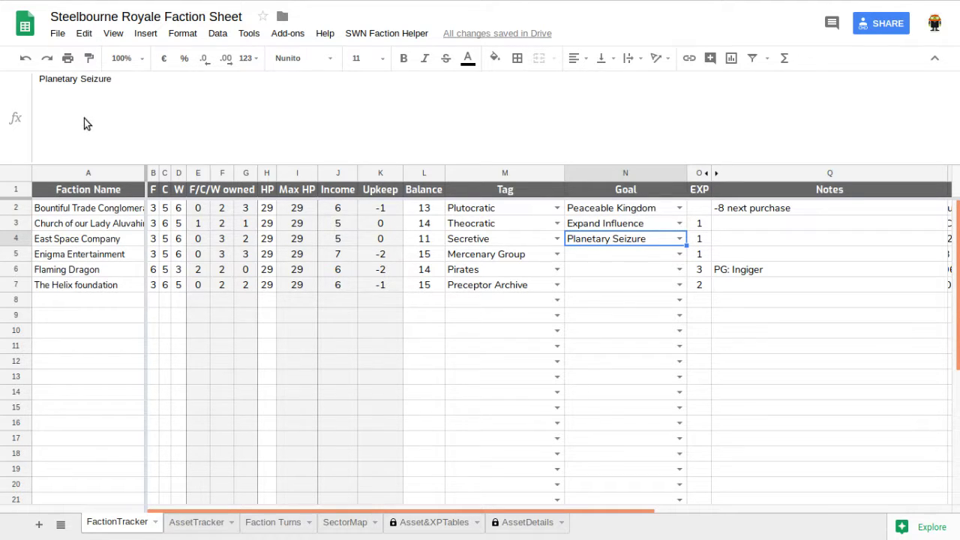
Step: Enter Bountiful Trade Conglomerate's column E turn: "Faction Action: Buy Asset • Marketeers on 0404//Calia Cost: 10 FacCreds - 5 from Commodities Brookers = 5 FacCreds"
click(274, 523)
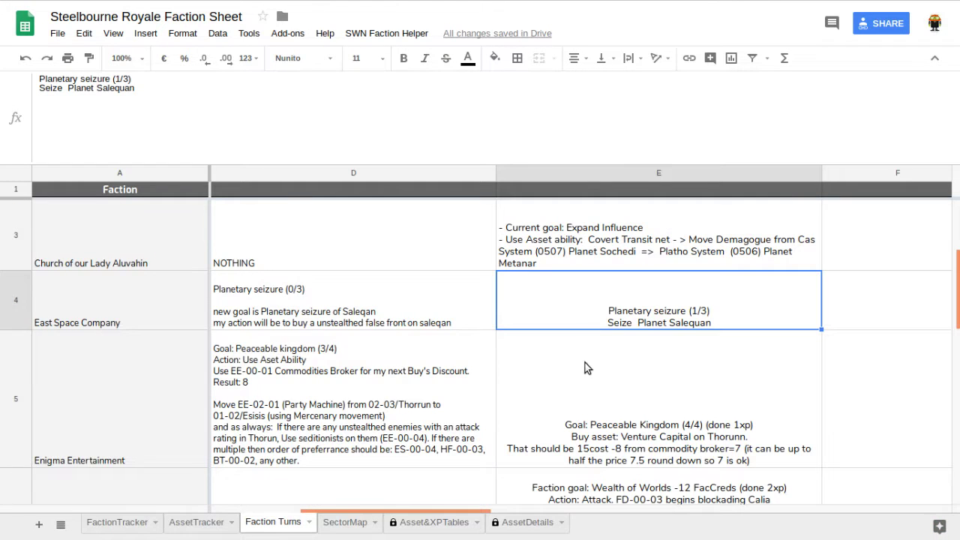
click(611, 316)
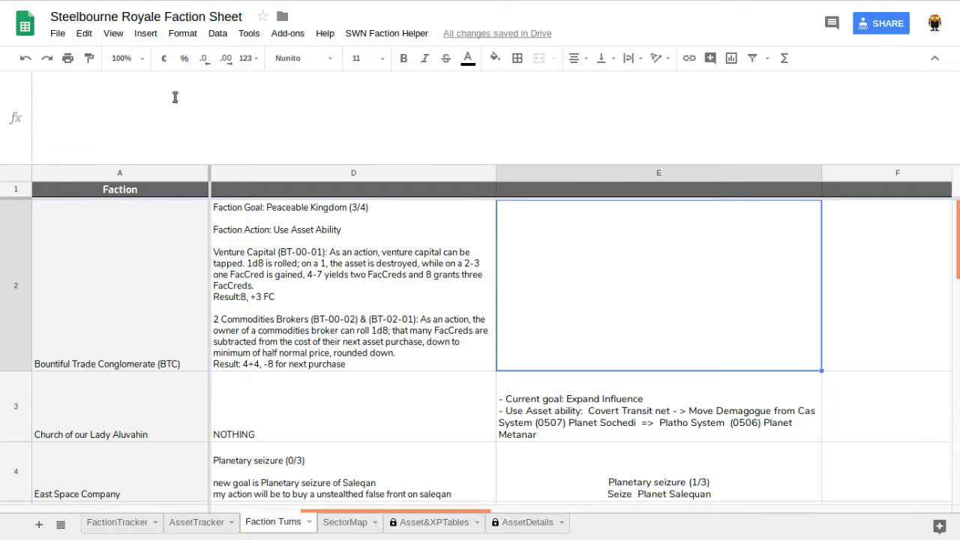
click(140, 103)
text(Faction Action: Buy Asset • Marketeers on 0404//Calia Cost: 10 FacCreds - 5 from Commodities Brookers = 5 FacCreds)
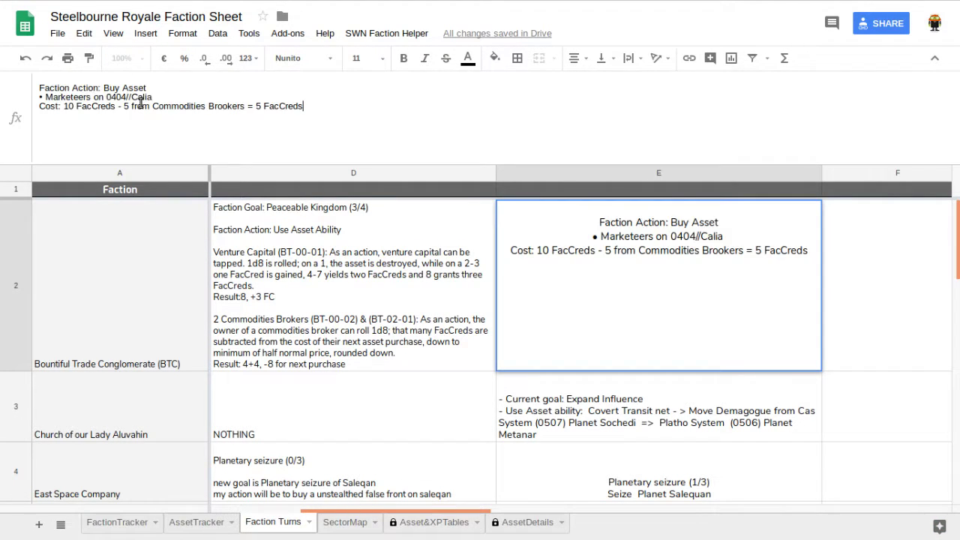
key(Return)
click(589, 297)
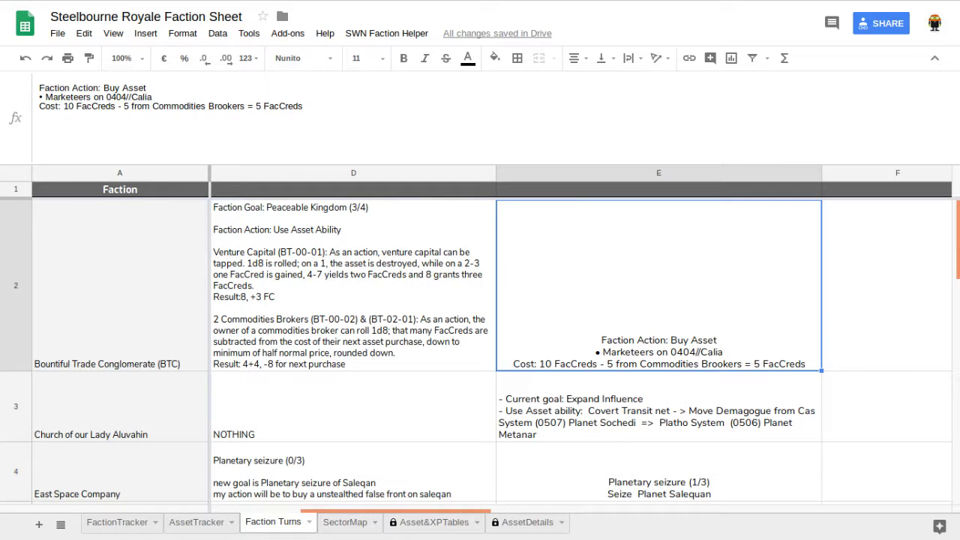
Step: Switch to the rulebook PDF and read the attack rules in the Faction Actions section
key(alt+Tab)
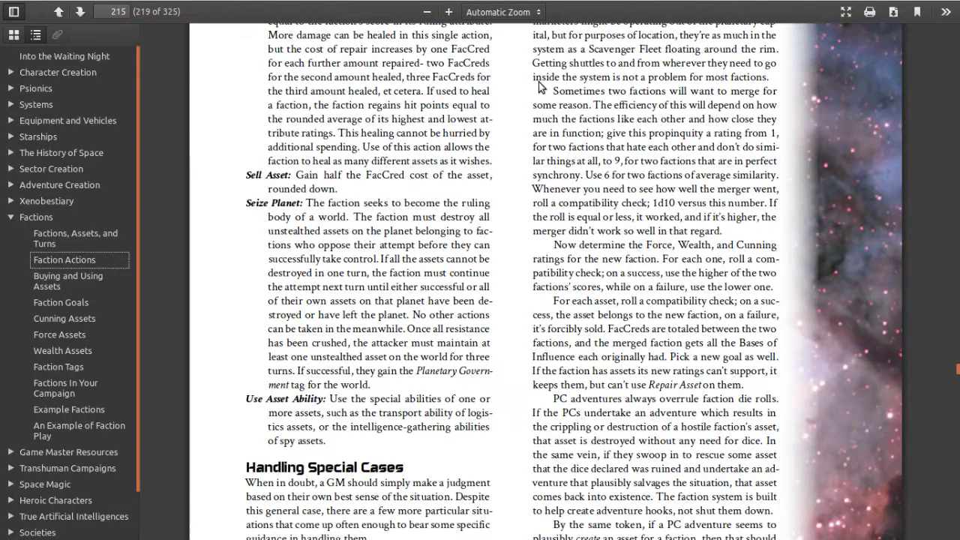
click(65, 356)
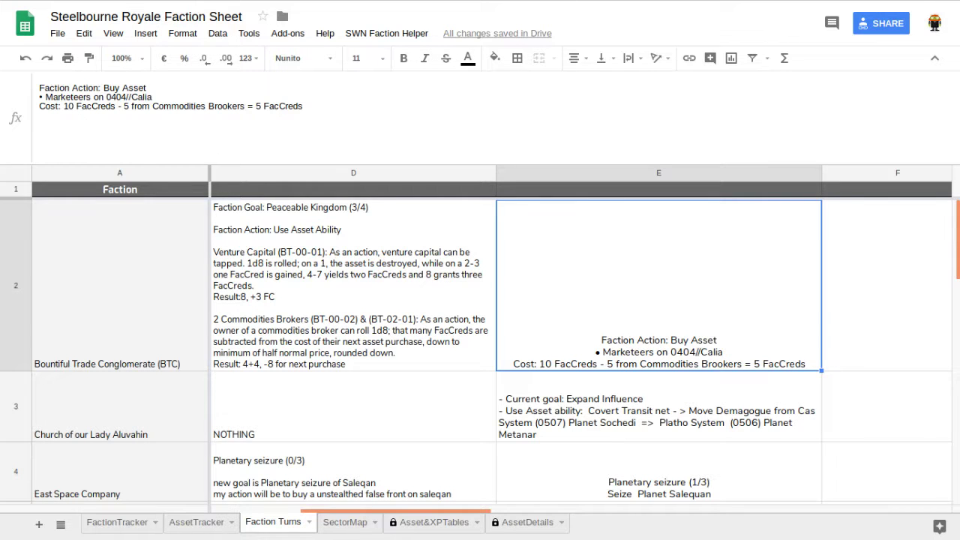
key(ctrl+Tab)
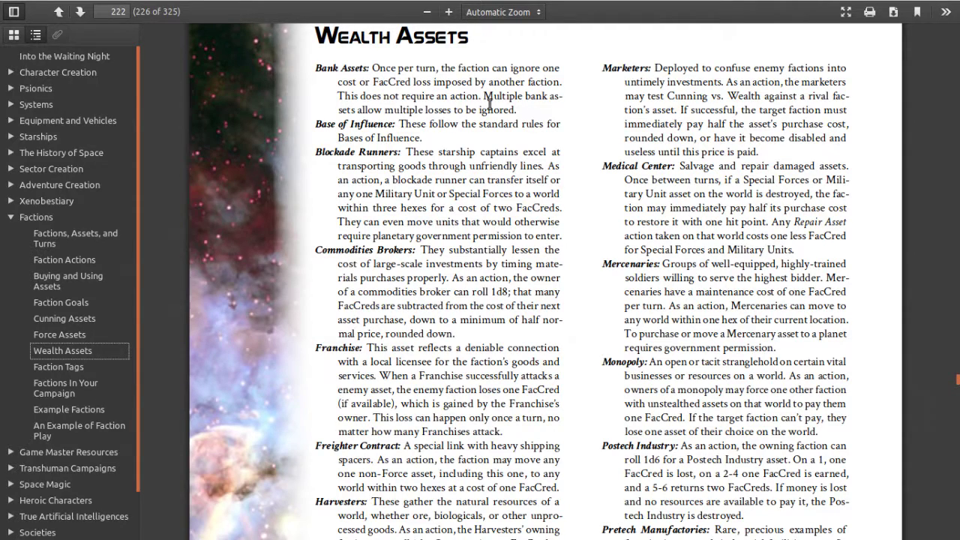
click(54, 261)
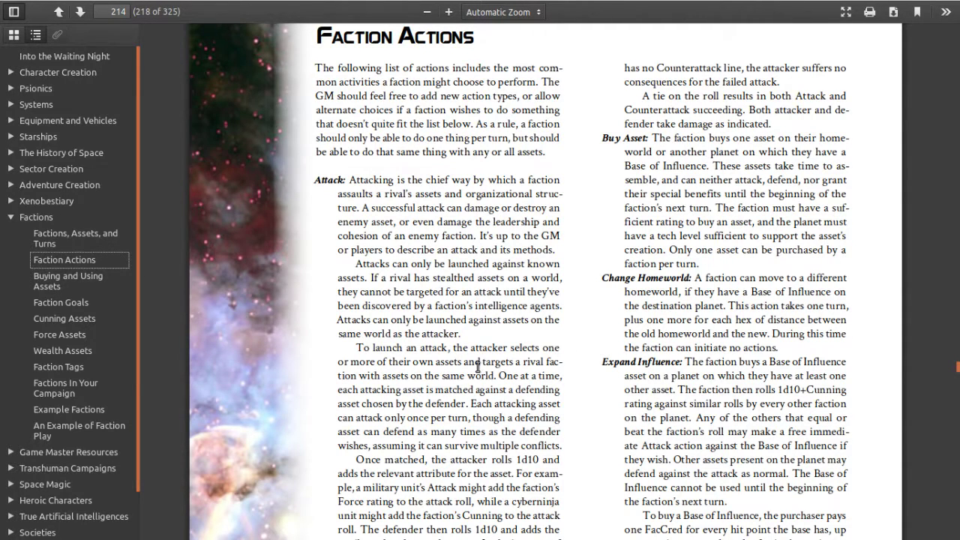
drag(496, 374, 378, 379)
click(374, 380)
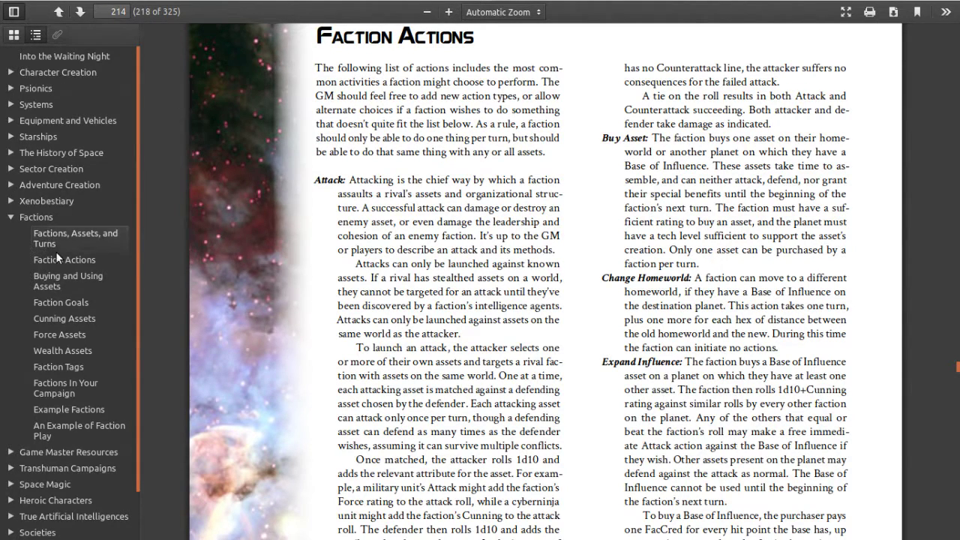
Step: Read the Marketers description in the rulebook's Wealth Assets section
click(70, 352)
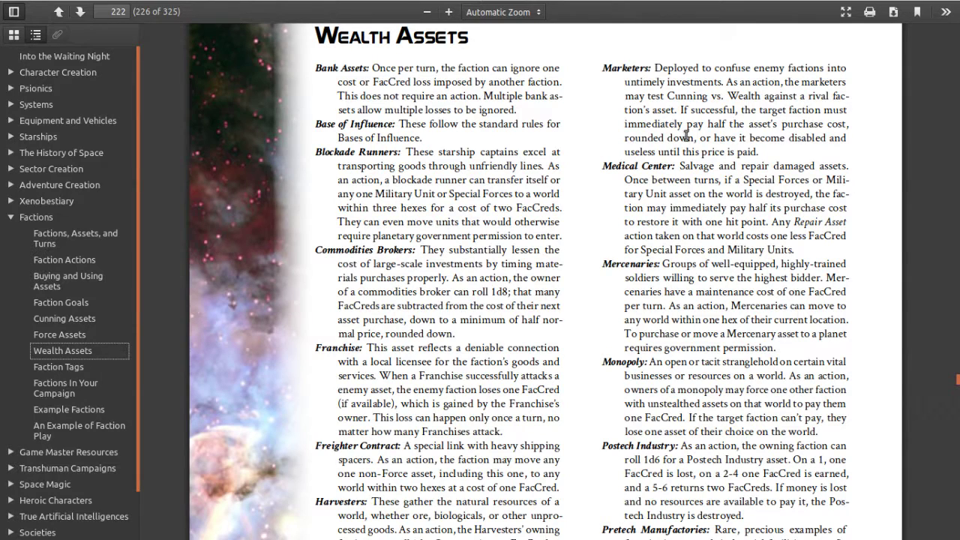
drag(800, 151, 707, 122)
drag(759, 153, 683, 71)
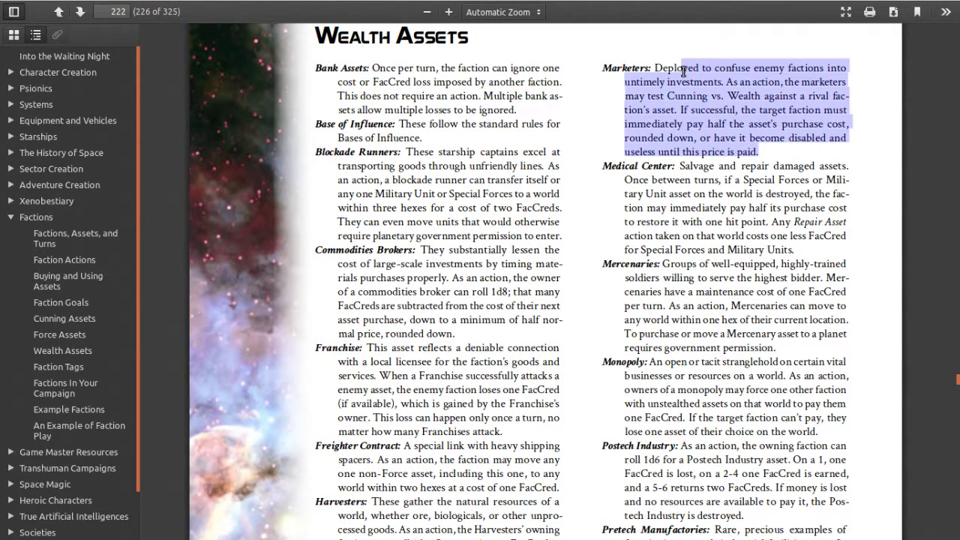
click(683, 71)
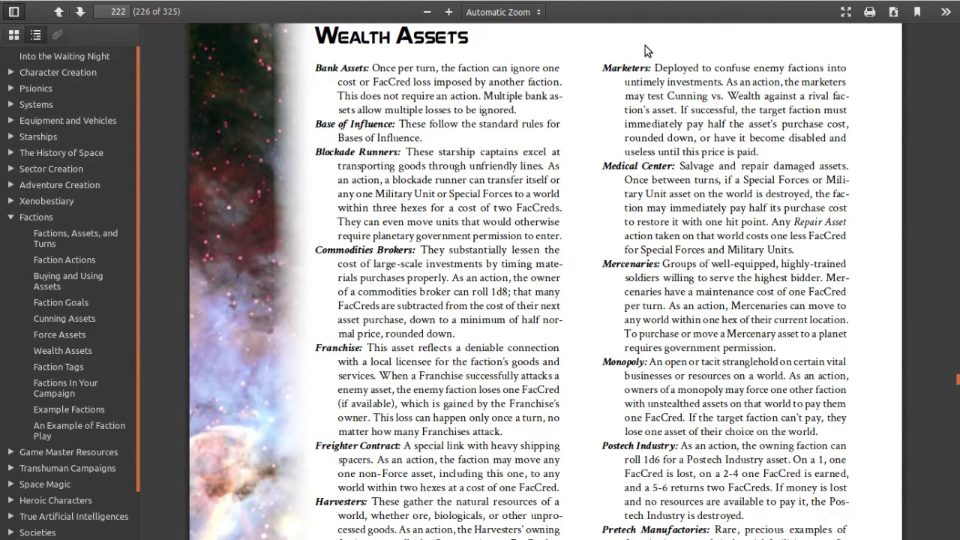
Step: Look up the Marketers row under Wealth 5 in the rulebook's wealth asset table
scroll(645, 46, up, 1)
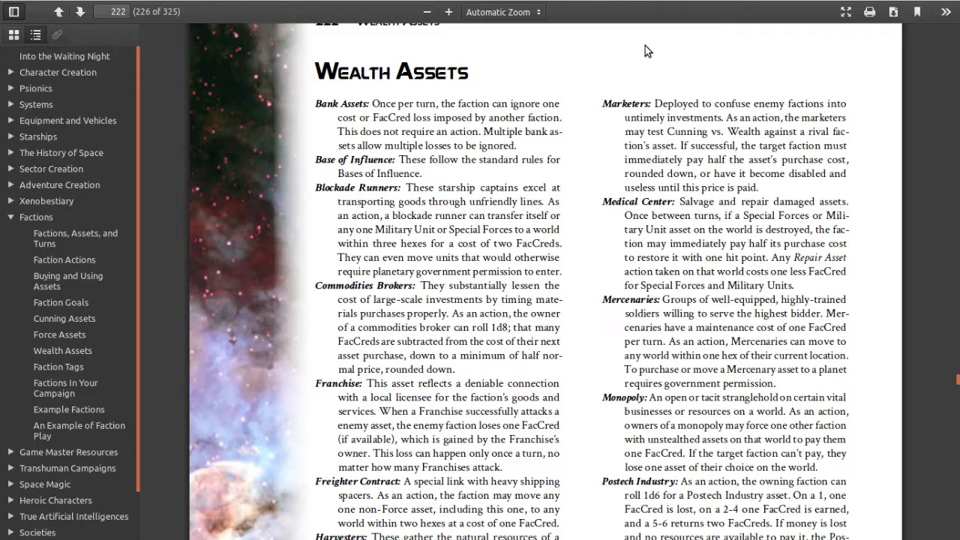
scroll(582, 177, down, 18)
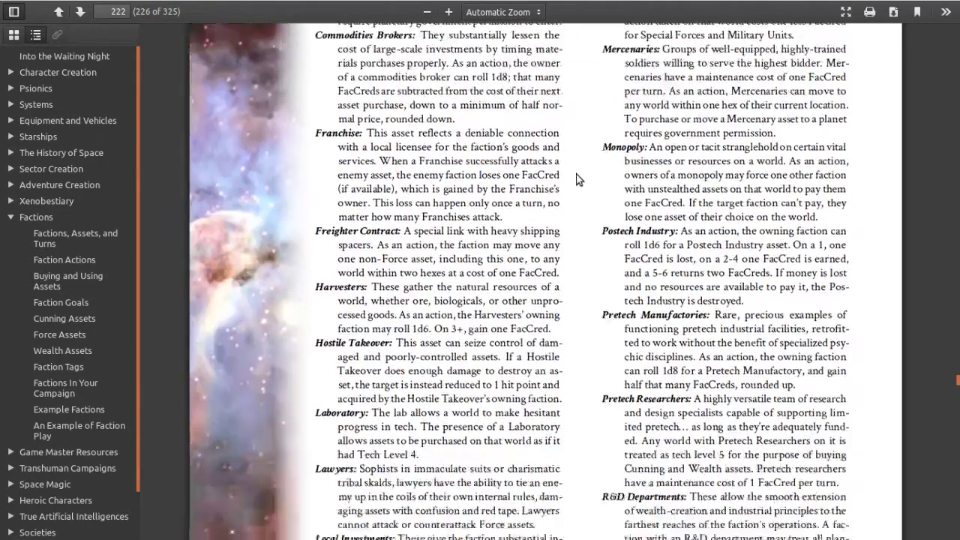
scroll(572, 176, down, 9)
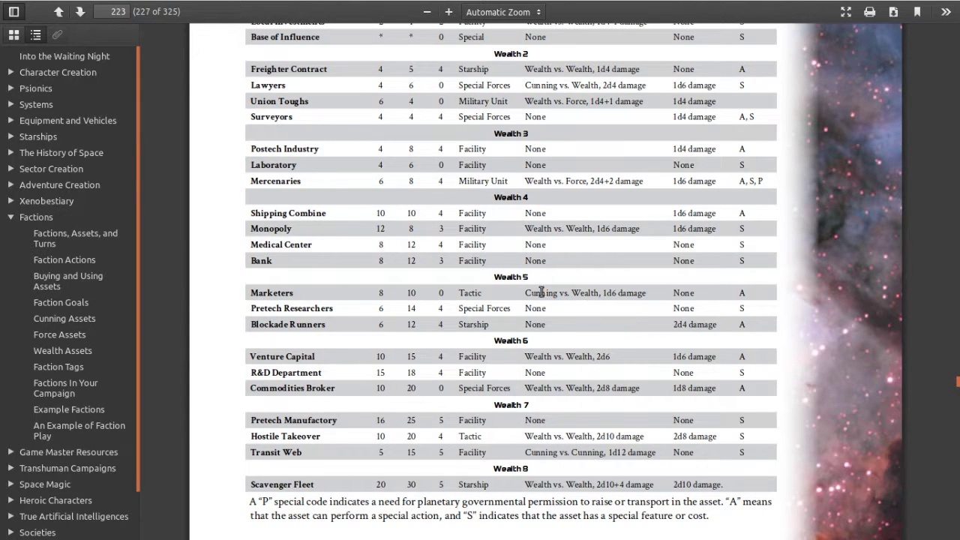
mouse_move(632, 291)
mouse_down()
mouse_move(609, 292)
mouse_move(632, 293)
mouse_up()
scroll(420, 300, up, 3)
scroll(421, 295, down, 3)
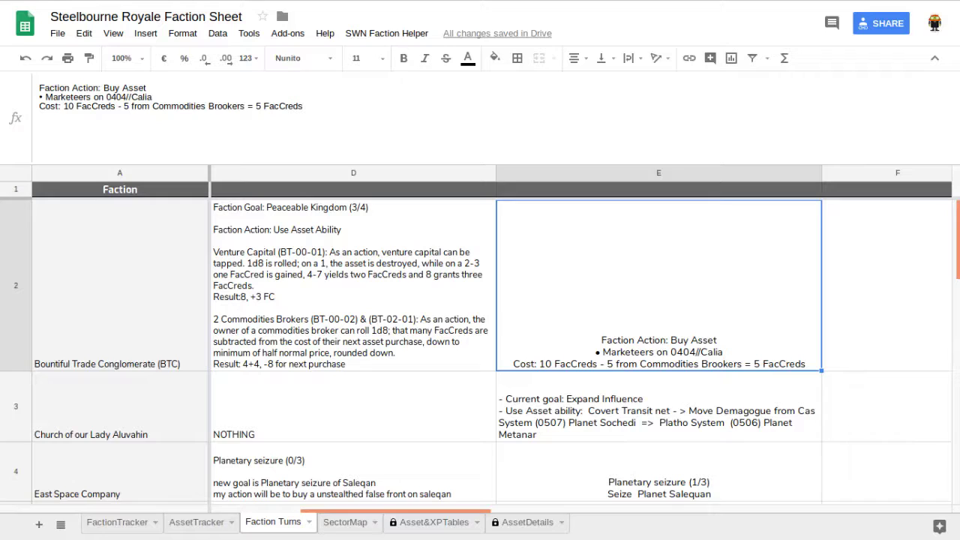
Step: Return to the faction sheet and check Bountiful Trade Conglomerate's note in FactionTracker
click(464, 21)
click(117, 521)
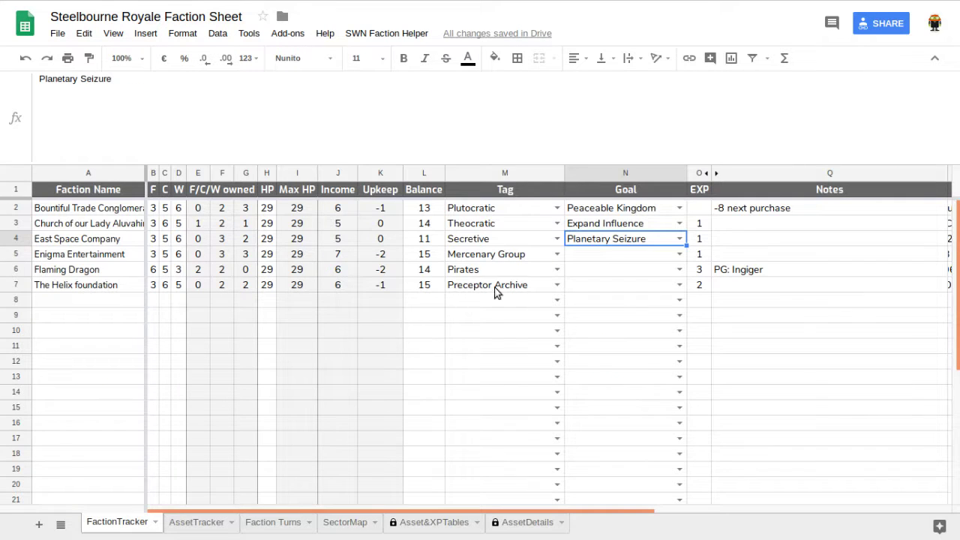
click(755, 208)
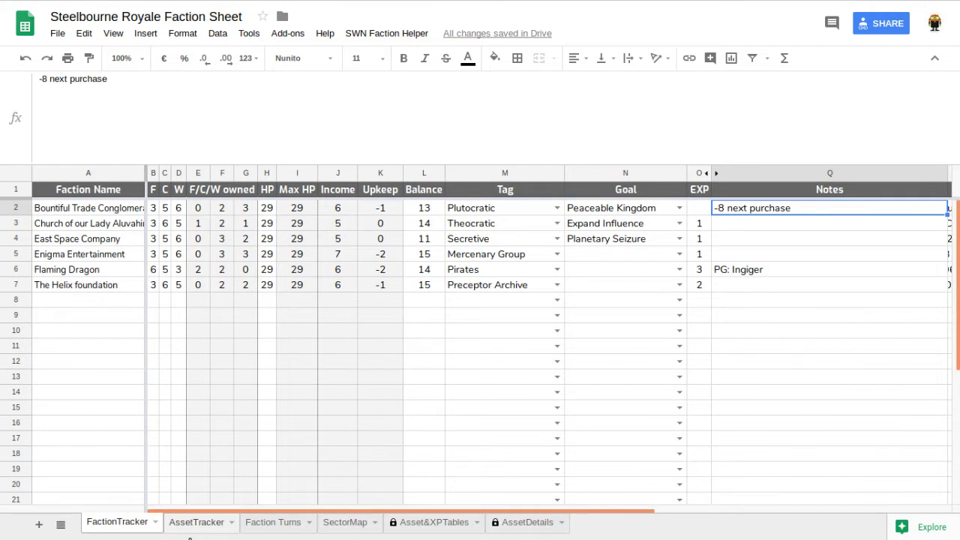
Step: Add a Marketers asset owned by Bountiful Trade Conglomerate in the first empty row of AssetTracker
click(192, 525)
scroll(89, 375, down, 5)
scroll(87, 375, up, 1)
click(73, 287)
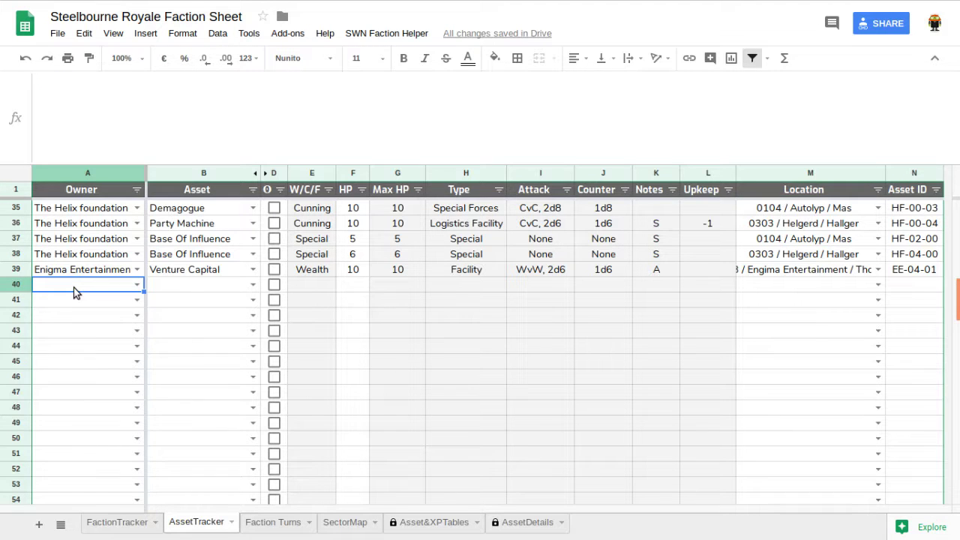
text(Bo)
key(Tab)
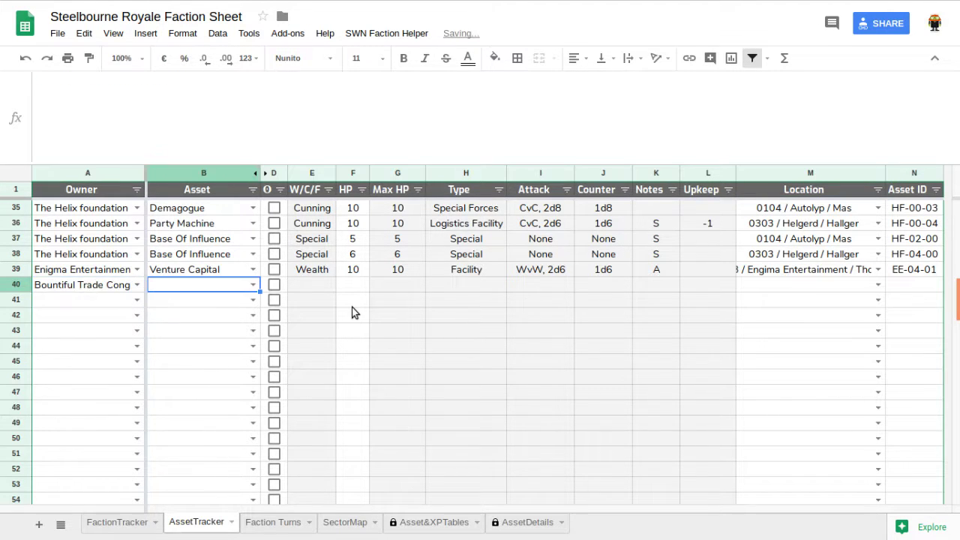
text(mar)
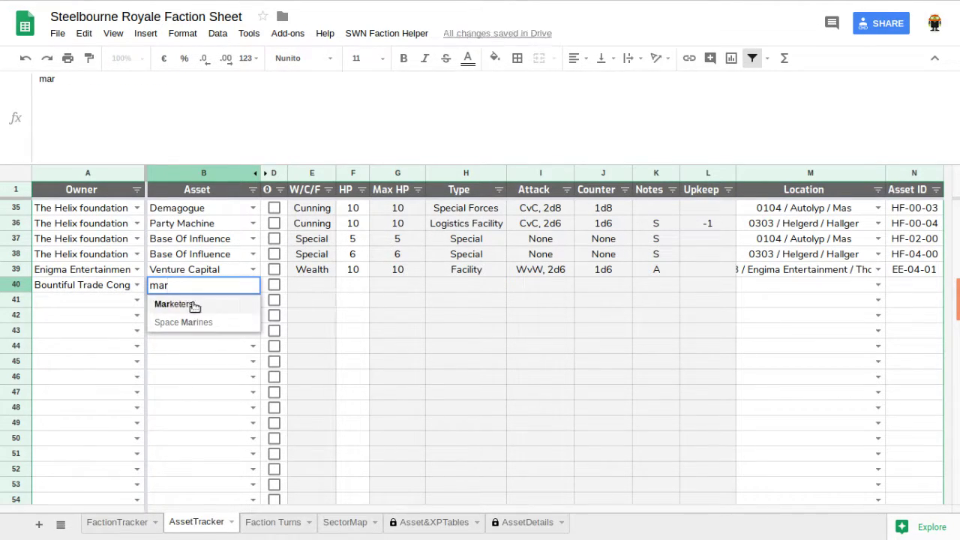
click(192, 303)
key(Tab)
key(Tab)
key(Tab)
key(Tab)
key(Tab)
key(Tab)
key(Tab)
key(Tab)
key(Tab)
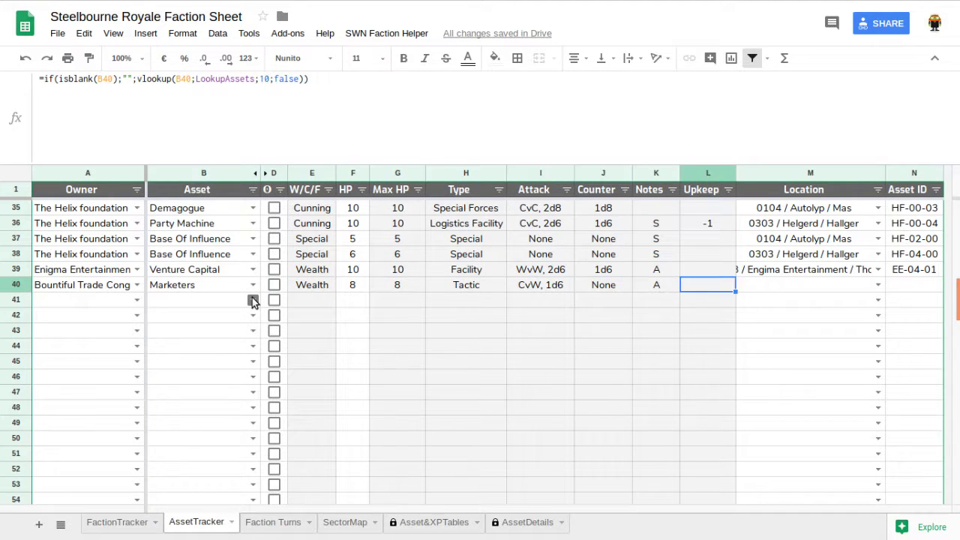
Step: Set the new Marketers asset's location to 0404 / Bountiful Trade Conglomerate (BTC) / Calia after checking the planet in Faction Turns
key(Tab)
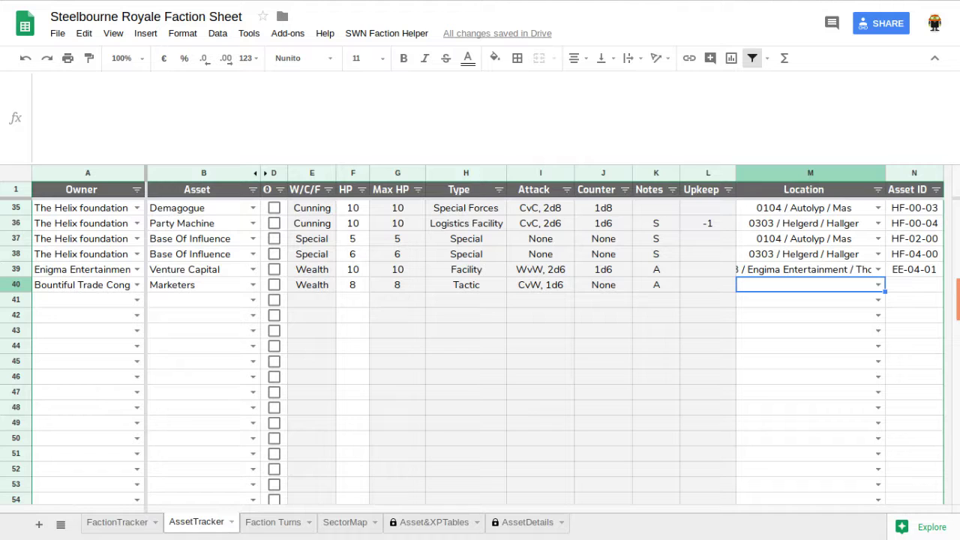
click(247, 522)
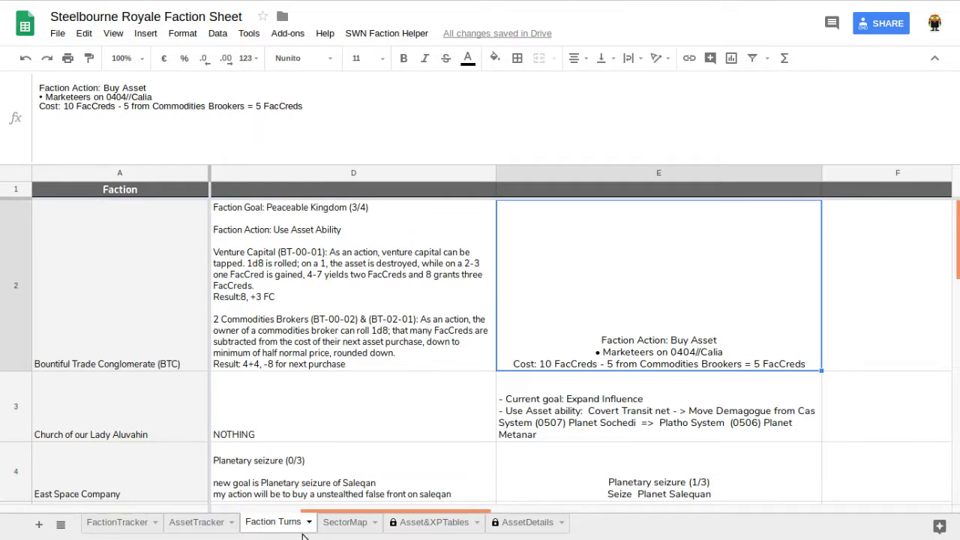
click(211, 528)
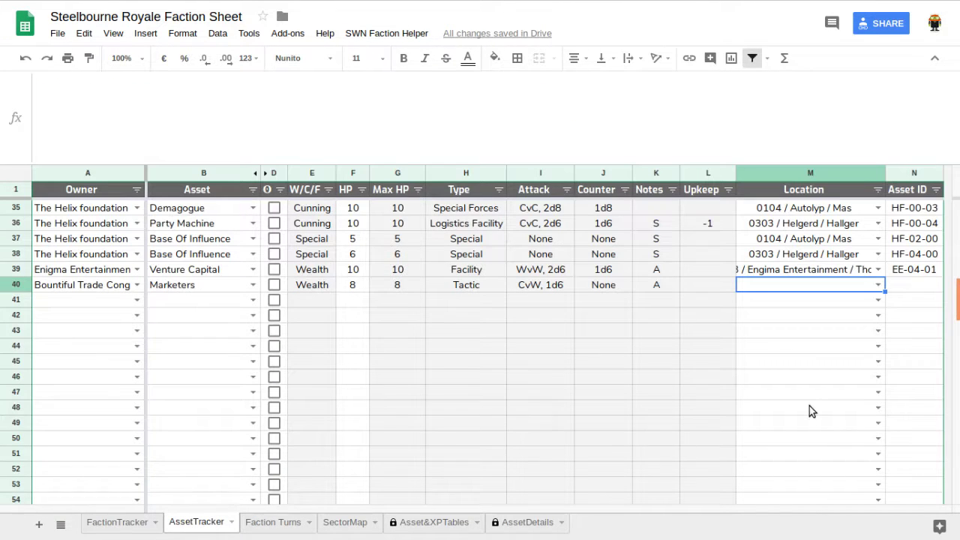
text(cal)
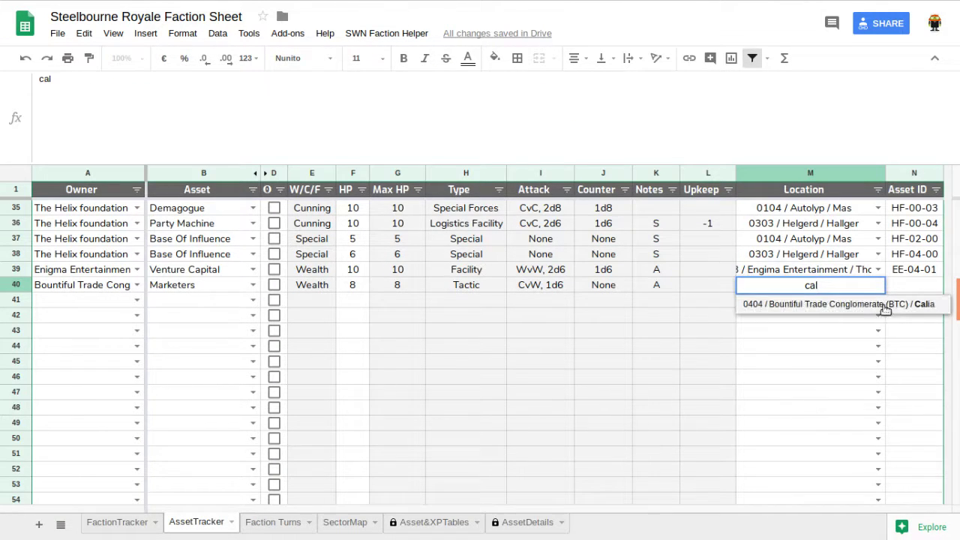
click(902, 298)
Step: Enter BT-04-01 as the Asset ID of the new Marketers asset
click(907, 287)
text(BT)
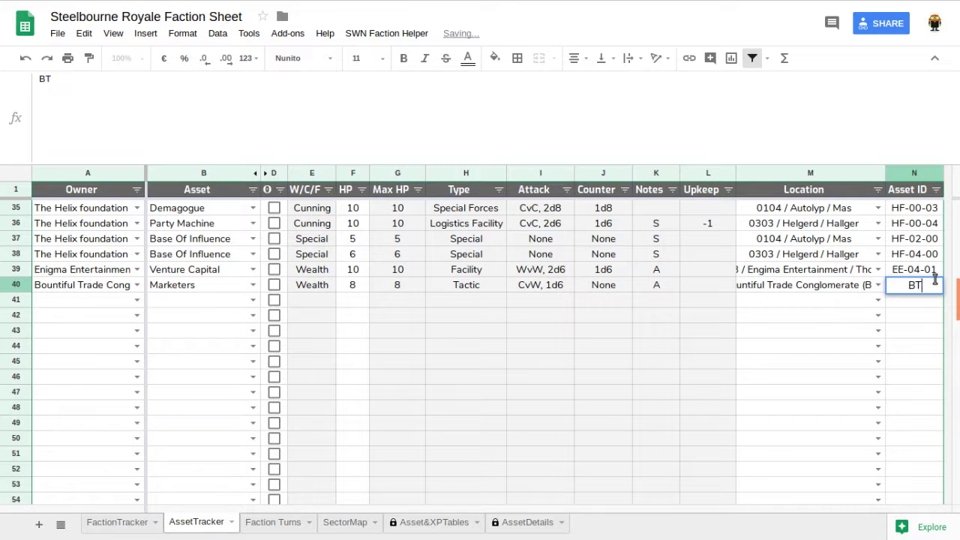
text(-)
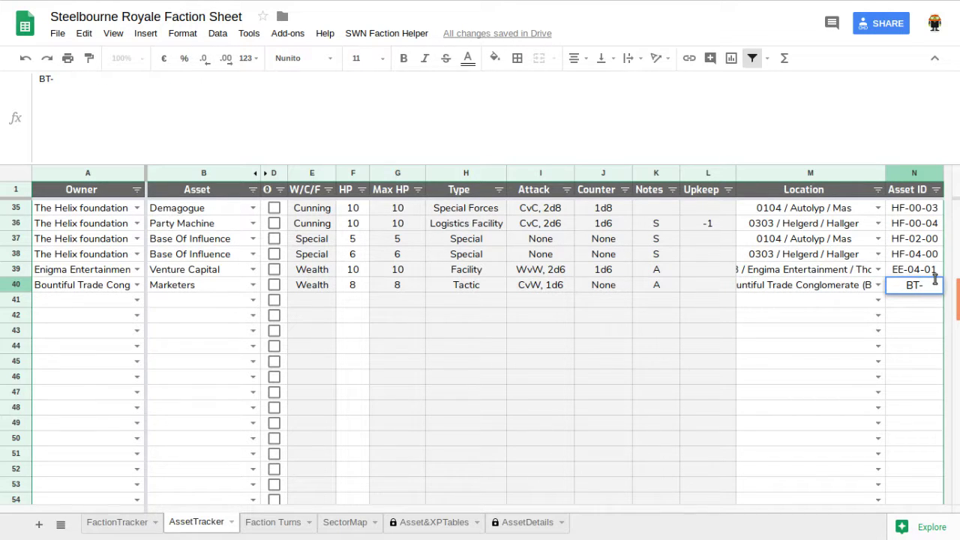
text(04-01)
key(Return)
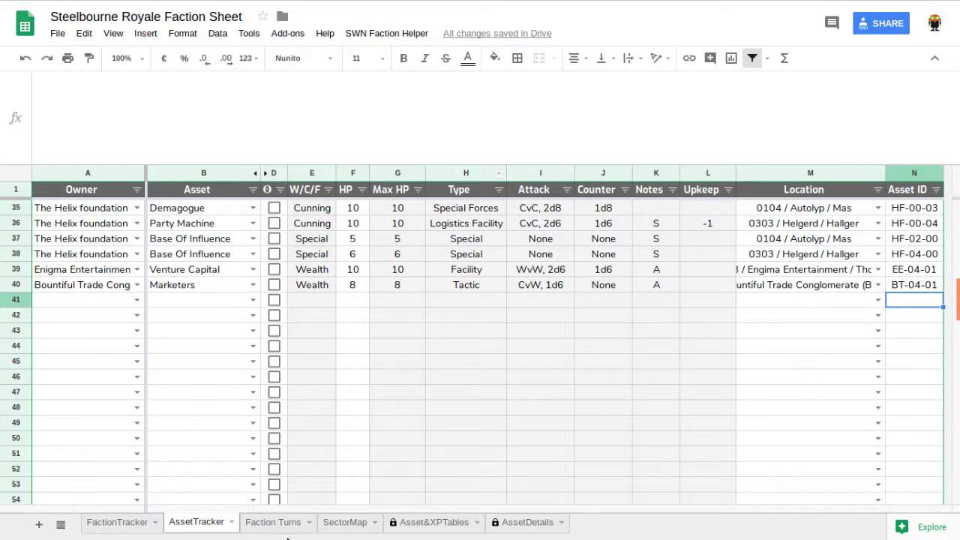
Step: Set Bountiful Trade Conglomerate's balance in FactionTracker to 8
click(118, 522)
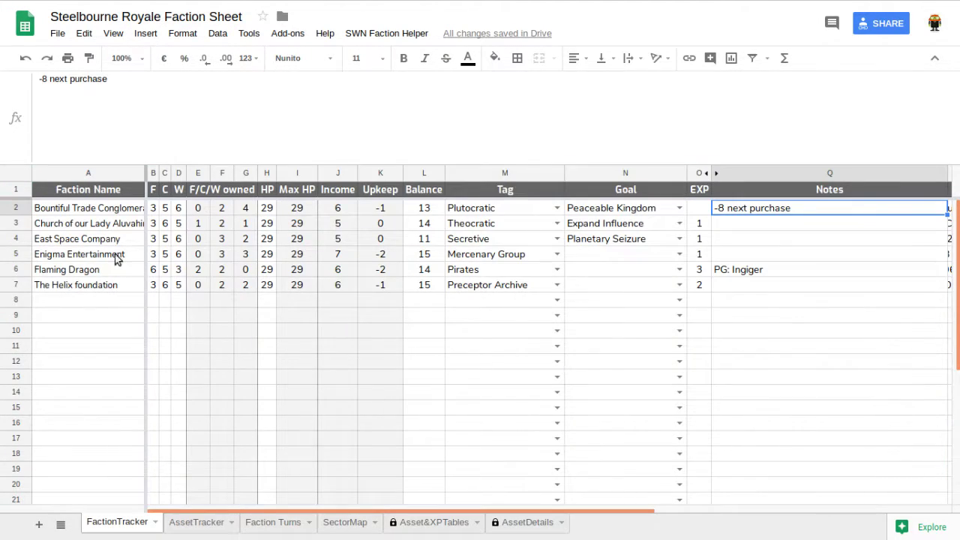
click(417, 211)
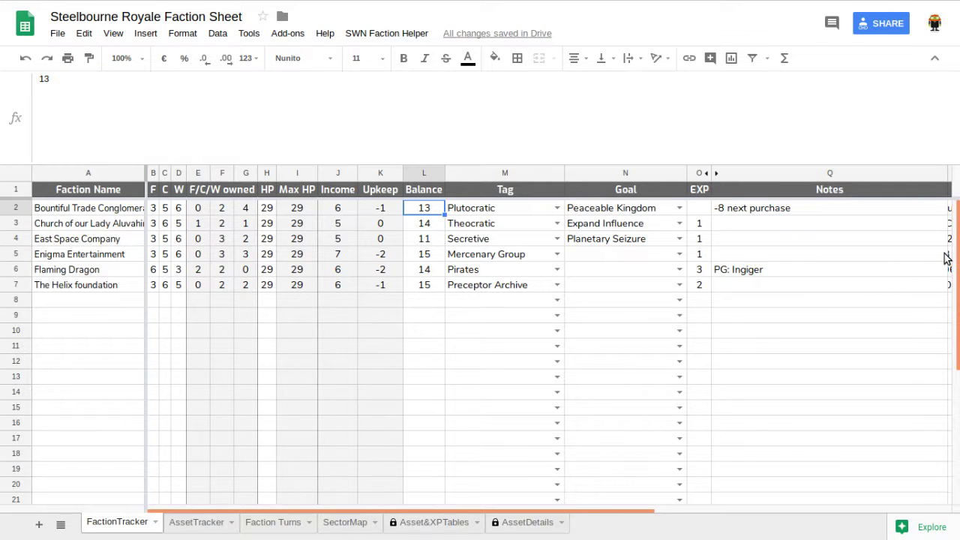
text(8)
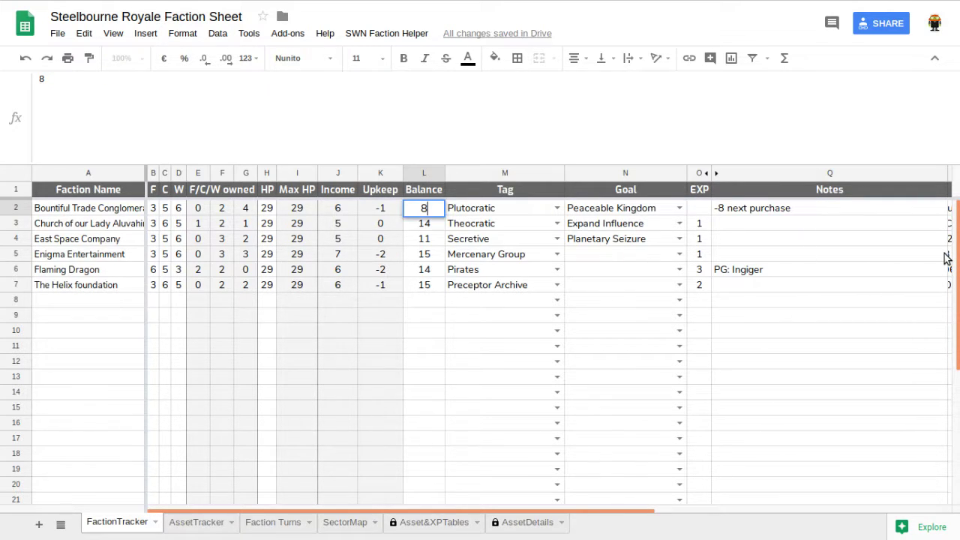
key(Return)
Step: Clear the next-purchase discount from Bountiful Trade Conglomerate's notes in FactionTracker
key(Up)
key(Right)
key(Right)
key(Right)
key(Right)
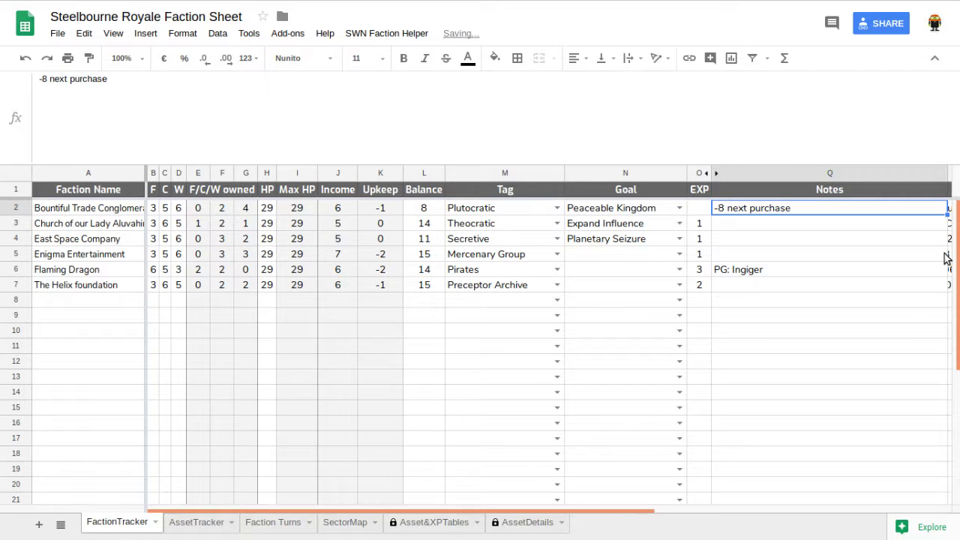
key(Delete)
key(Down)
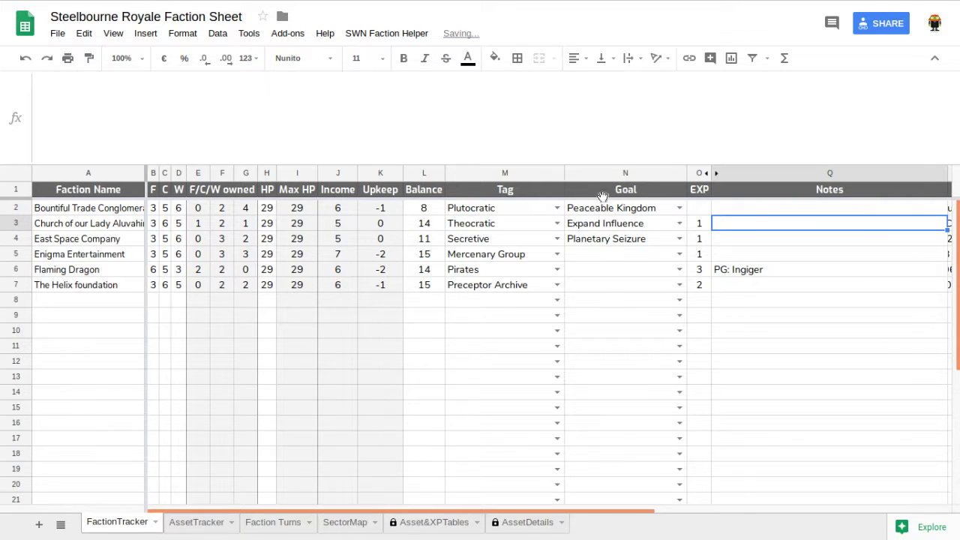
Step: Check the turn order in the Registrations spreadsheet and open Faction Turns in the Steelbourne Royale sheet
key(ctrl+Tab)
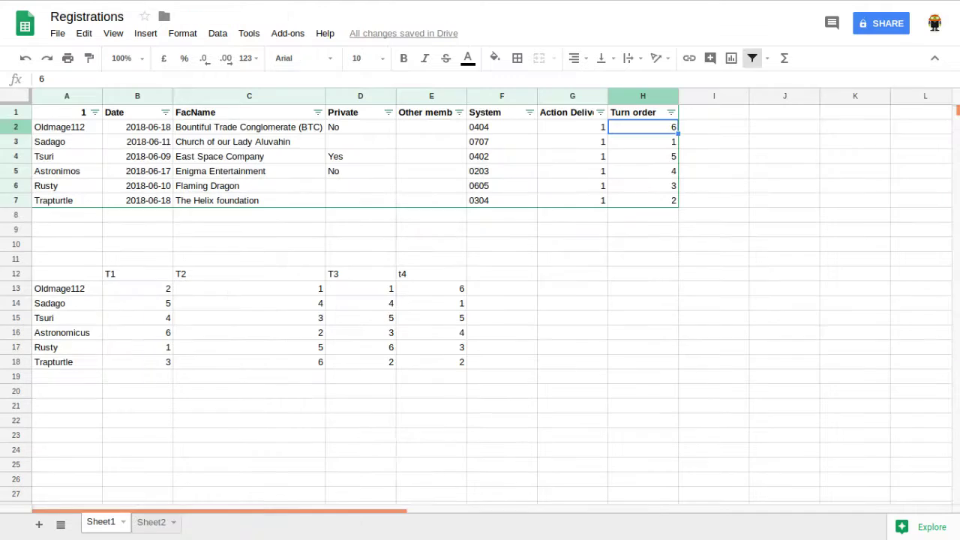
key(ctrl+shift+Tab)
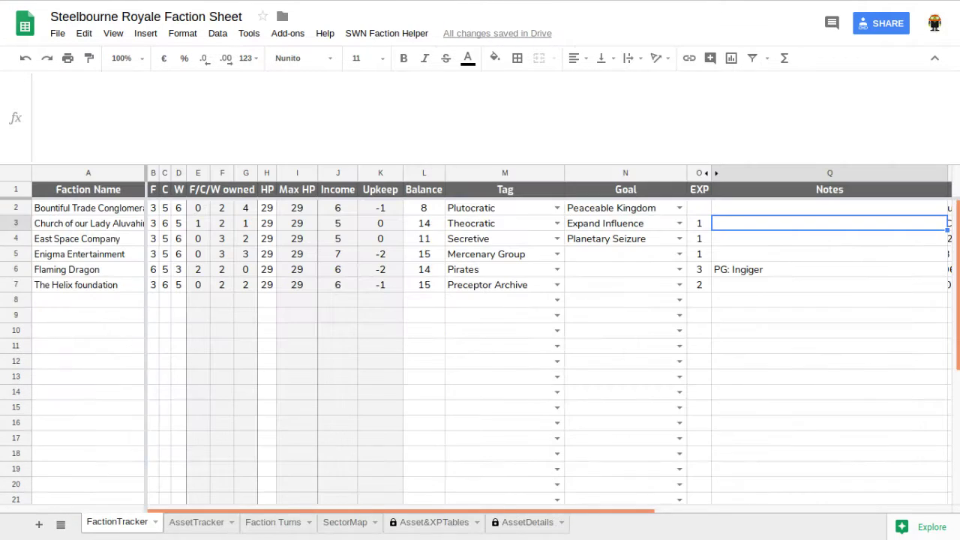
click(266, 529)
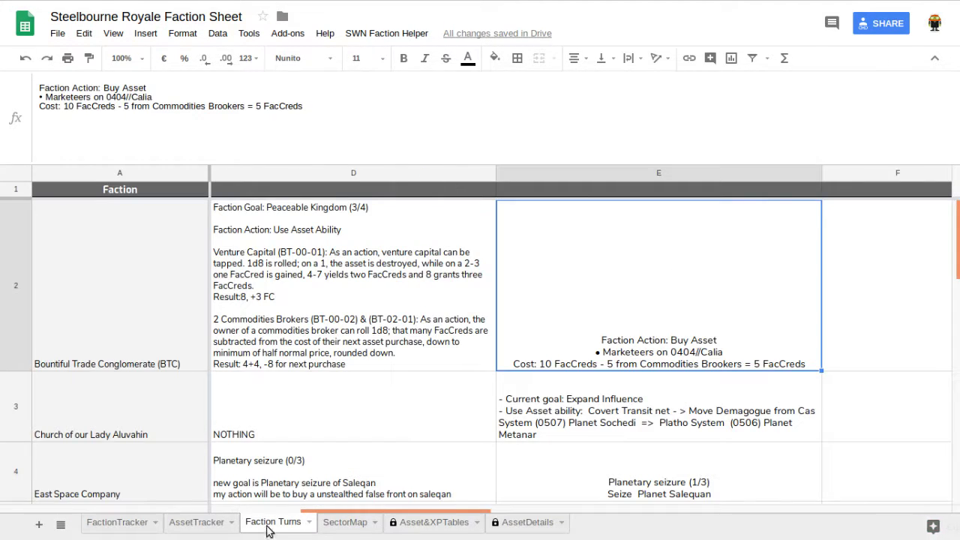
click(322, 292)
drag(214, 78, 6, 82)
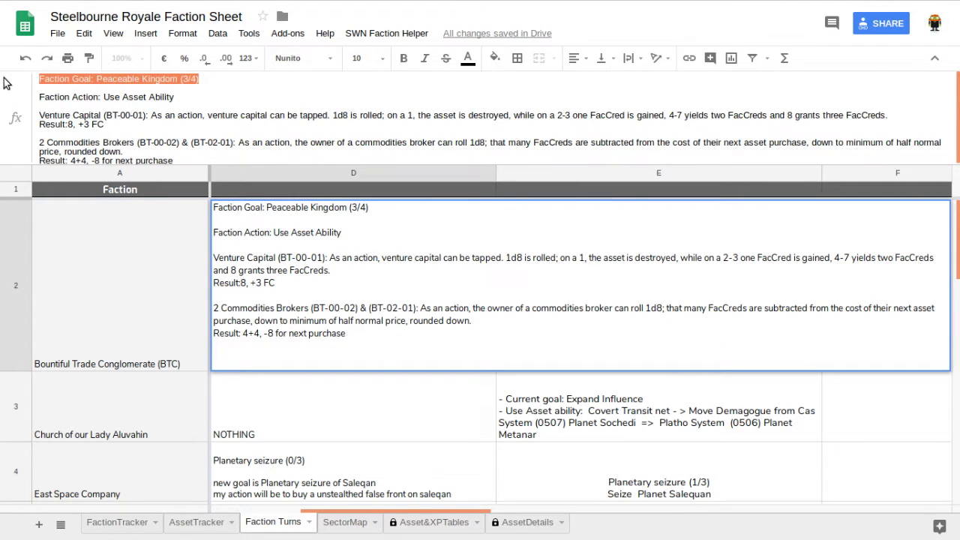
key(ctrl+x)
key(Escape)
click(551, 271)
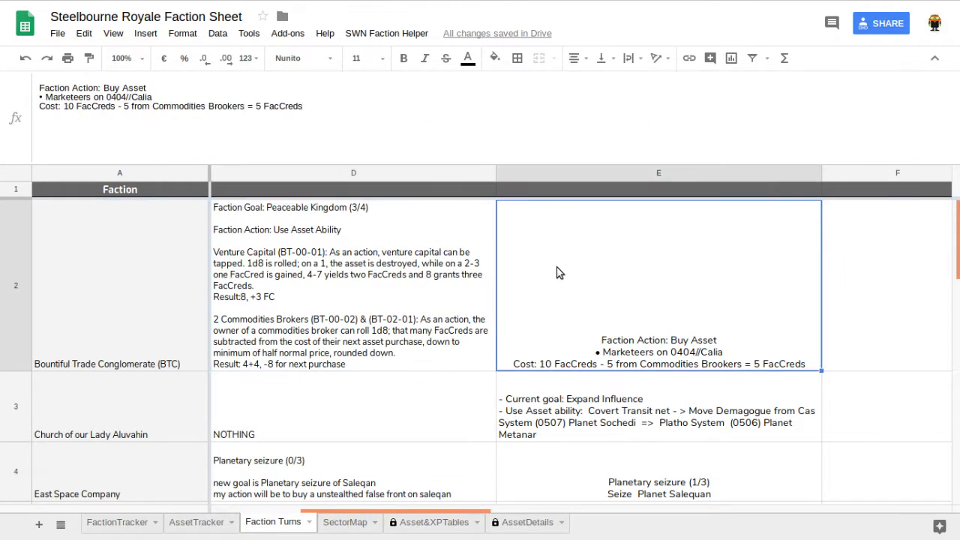
click(51, 77)
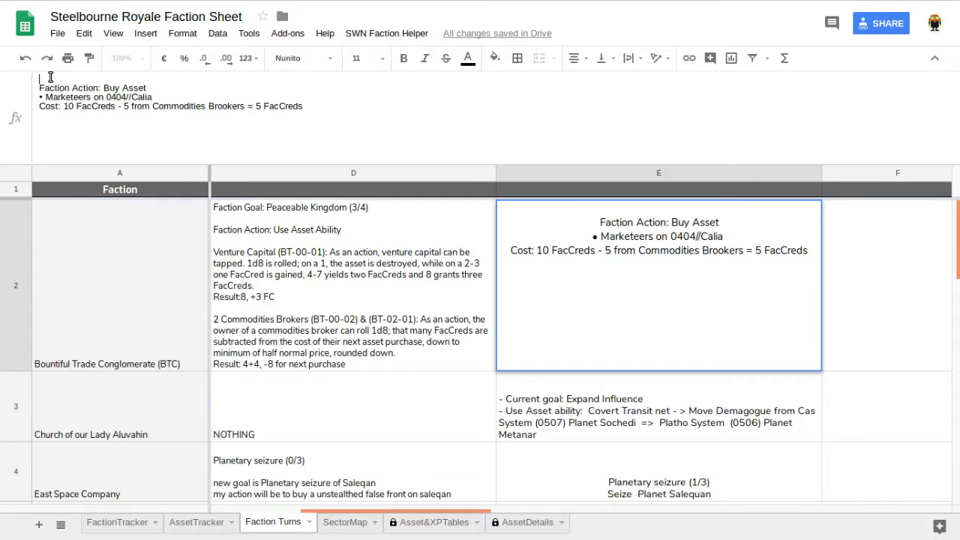
key(ctrl+v)
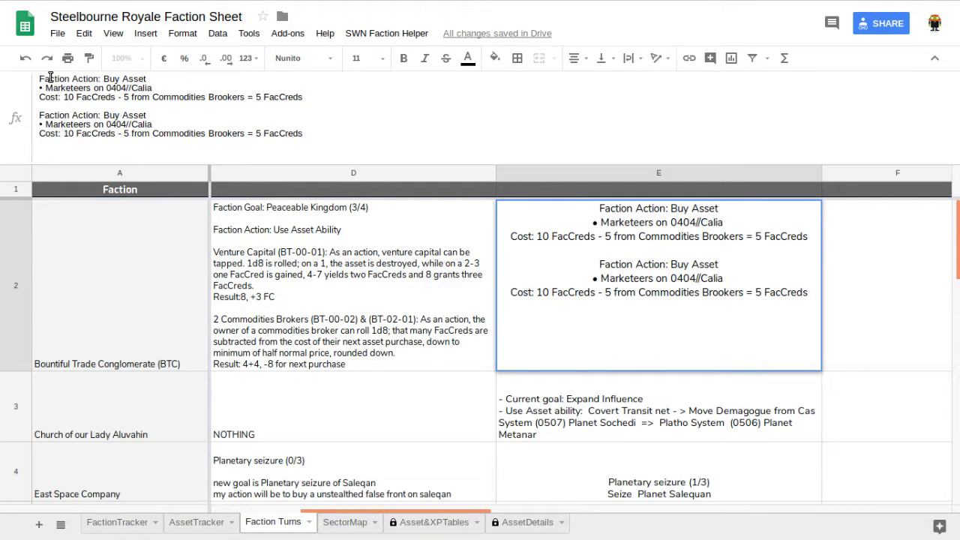
key(Escape)
Step: Copy the Peaceable Kingdom goal line from Bountiful Trade Conglomerate's previous turn to the start of its Marketeers purchase entry
click(302, 203)
triple_click(196, 78)
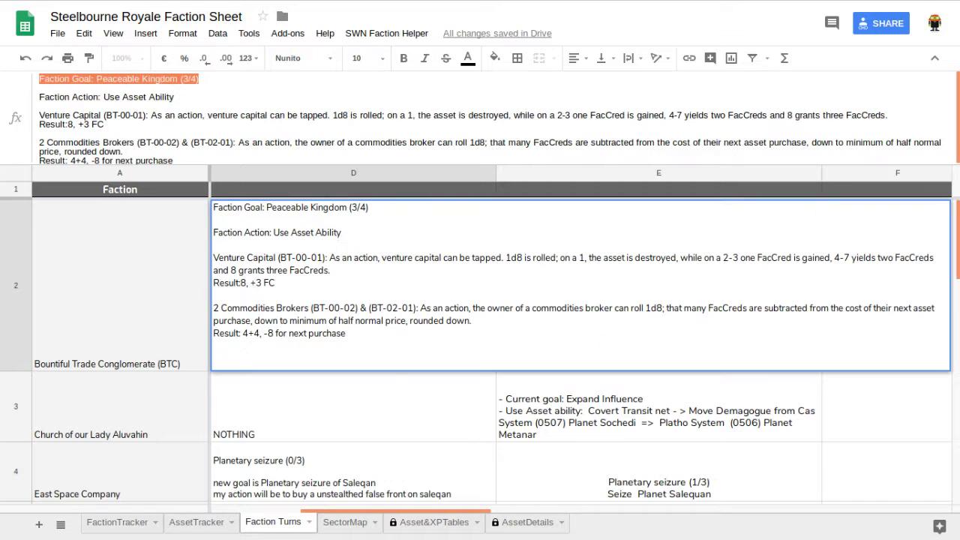
key(Escape)
click(670, 332)
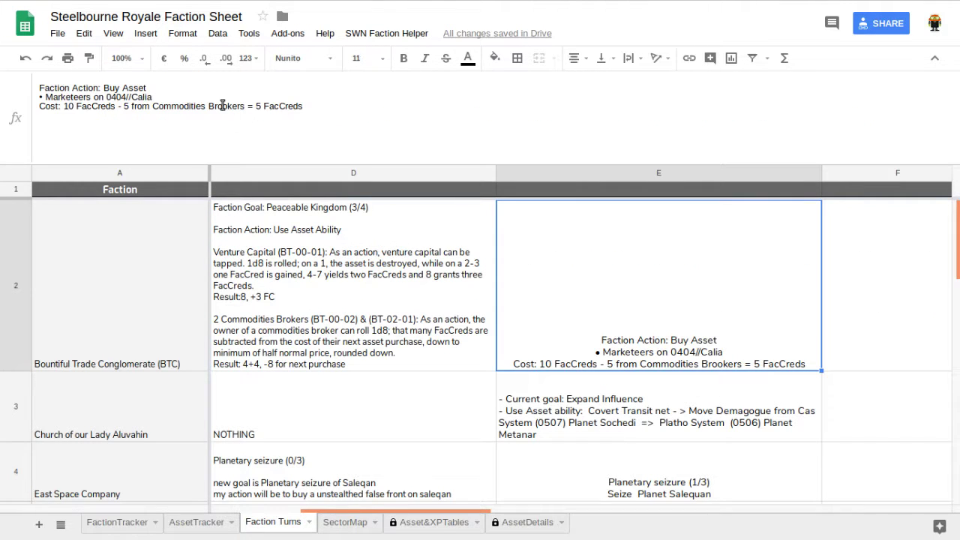
click(95, 78)
key(ctrl+Return)
key(ctrl+v)
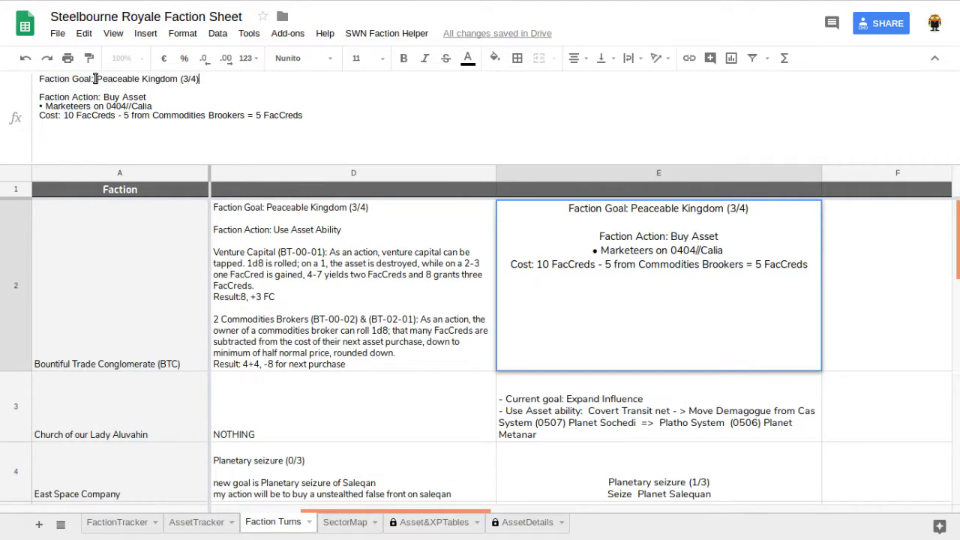
Step: Update the goal line in Bountiful Trade Conglomerate's latest turn to Peaceable Kingdom (4/4) (done)
key(Left)
key(BackSpace)
text(4) (do)
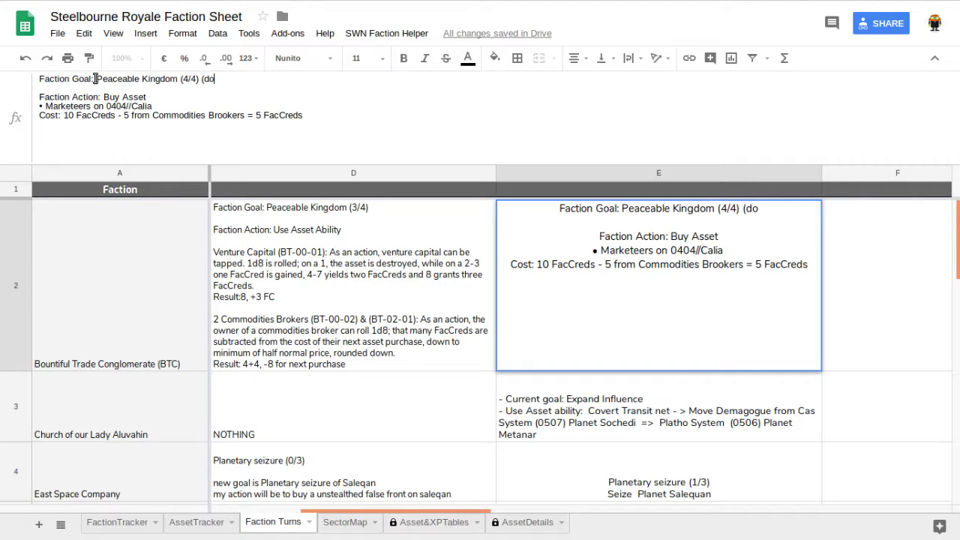
text(ne))
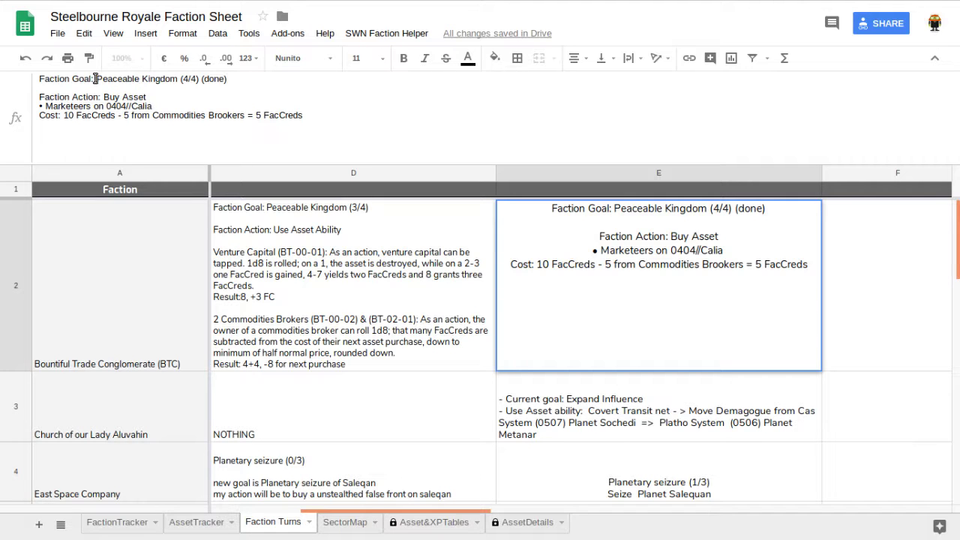
key(Return)
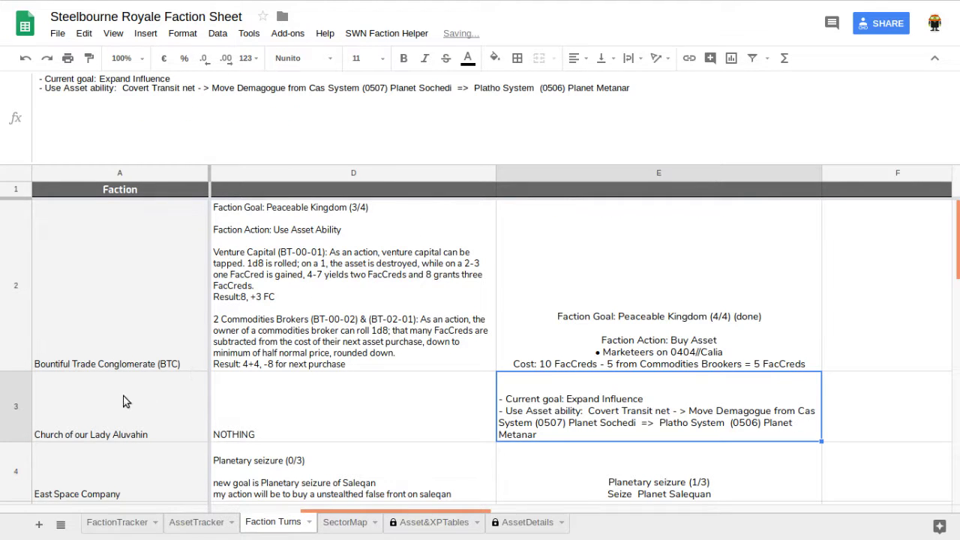
Step: Set Bountiful Trade Conglomerate's EXP to 1 in FactionTracker and clear its goal
click(147, 530)
text(1)
key(Left)
key(Delete)
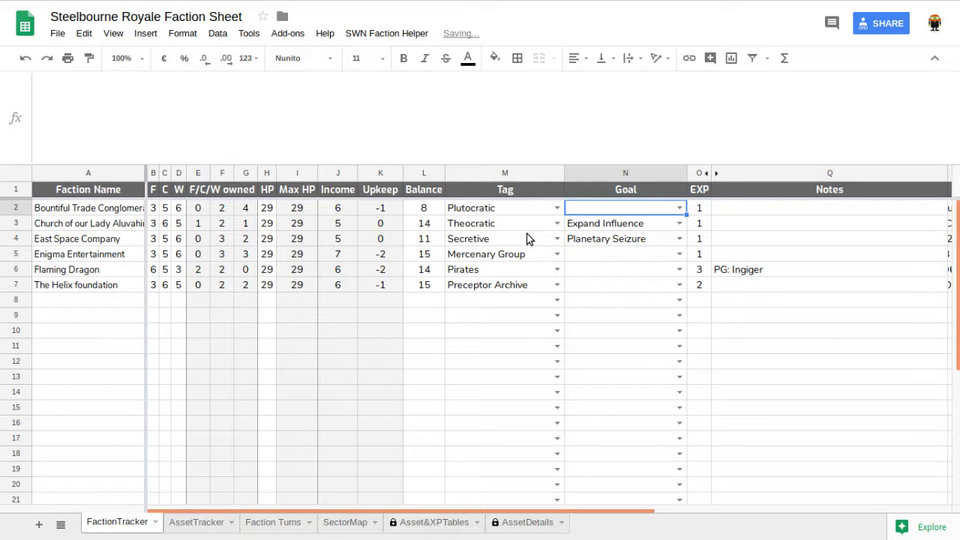
key(Down)
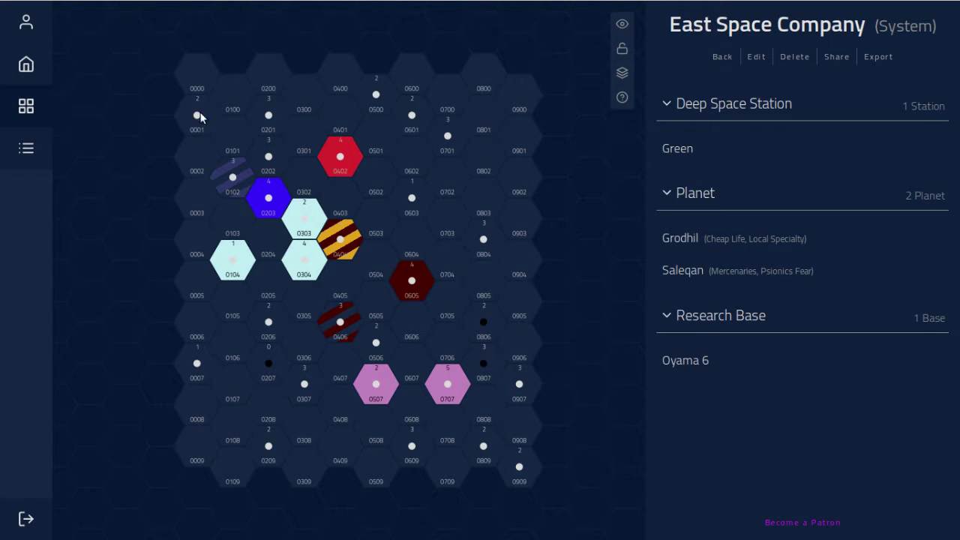
Step: Examine the faction-held systems on the sector map and view the details of the Bimacetiso system (0102)
mouse_move(233, 179)
mouse_move(272, 213)
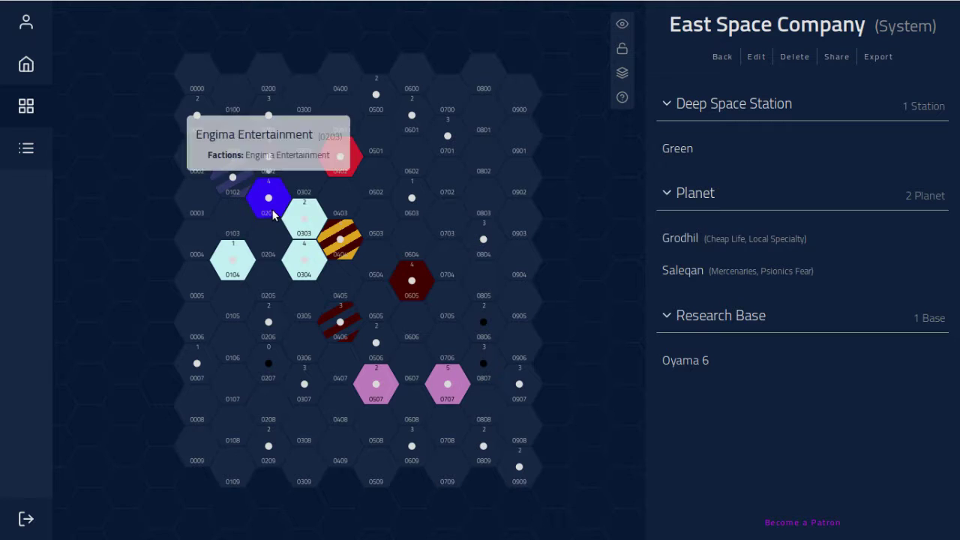
mouse_move(307, 239)
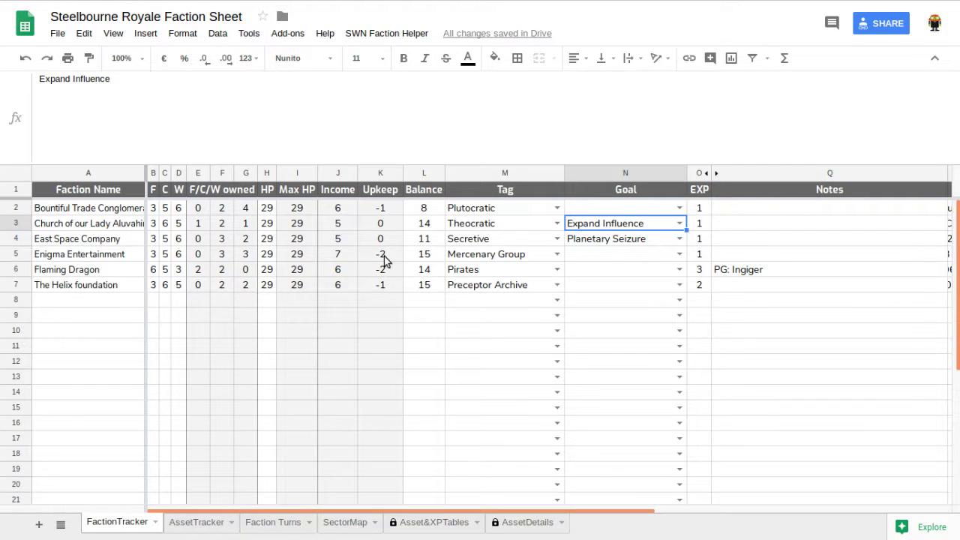
click(590, 255)
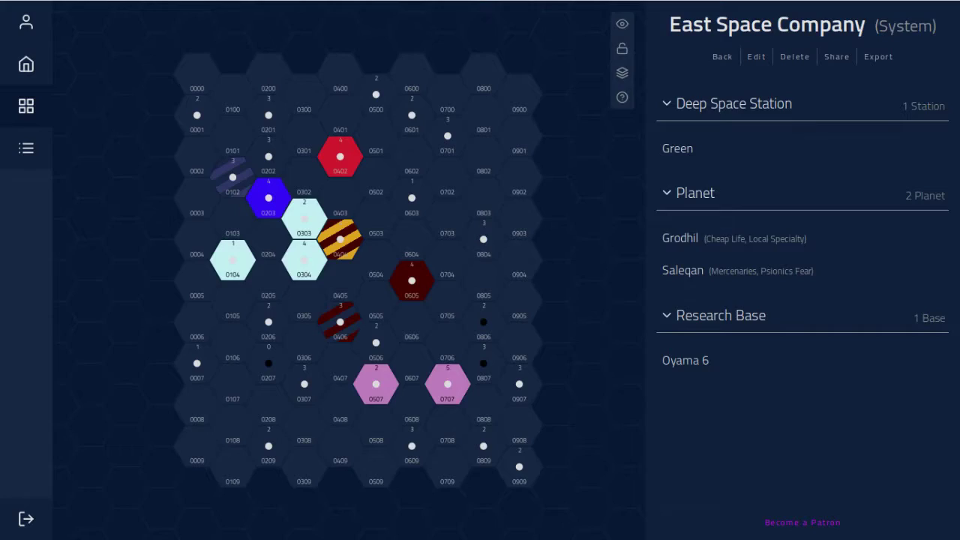
mouse_move(235, 195)
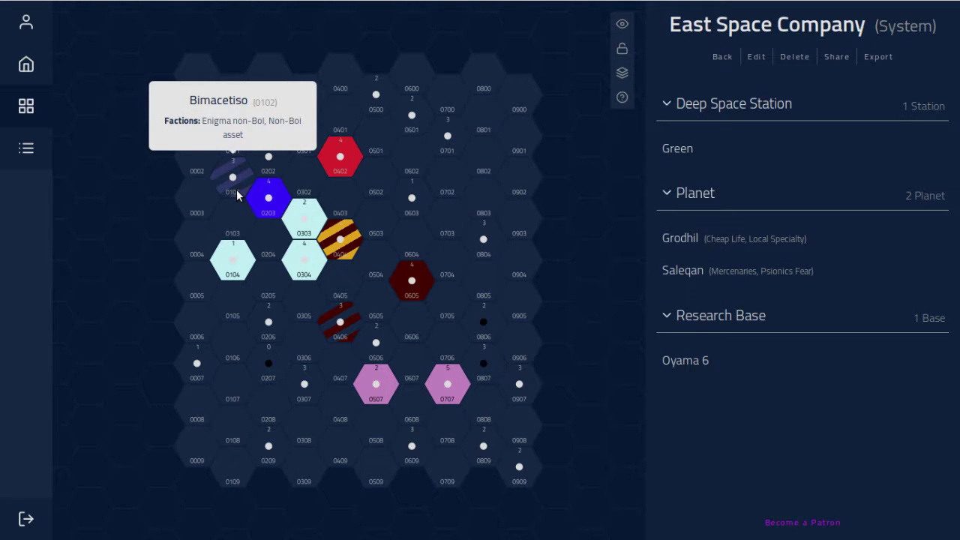
click(236, 195)
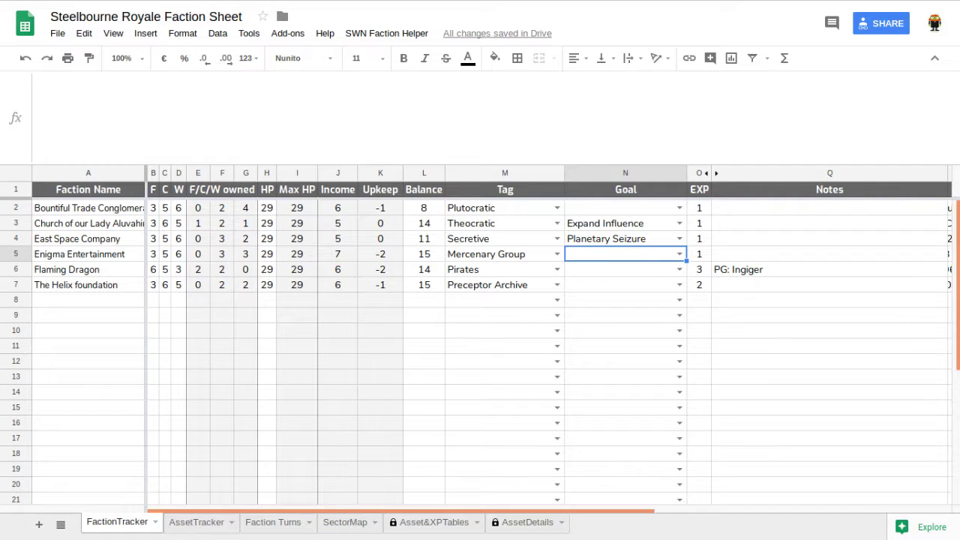
Step: Pay out the faction incomes to all factions with the SWN Faction Helper
click(381, 35)
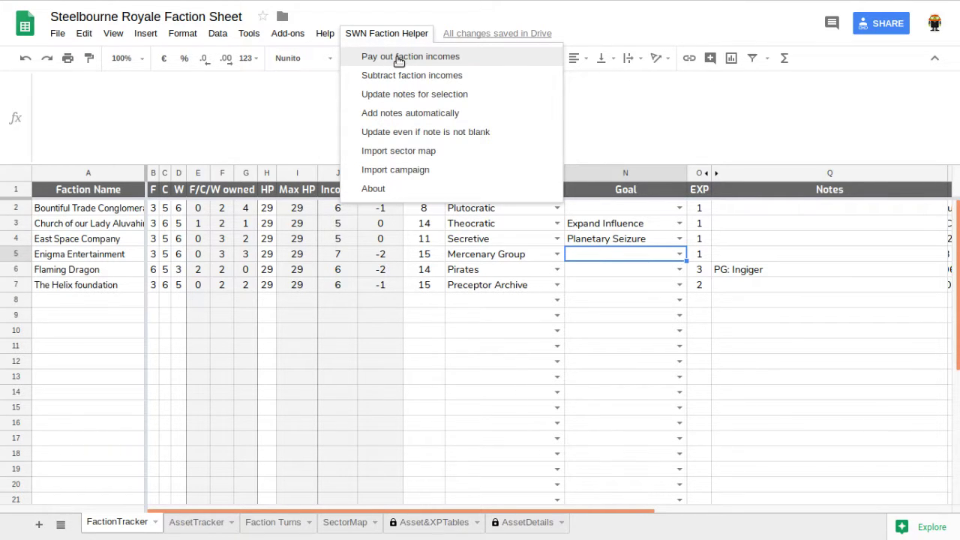
click(398, 58)
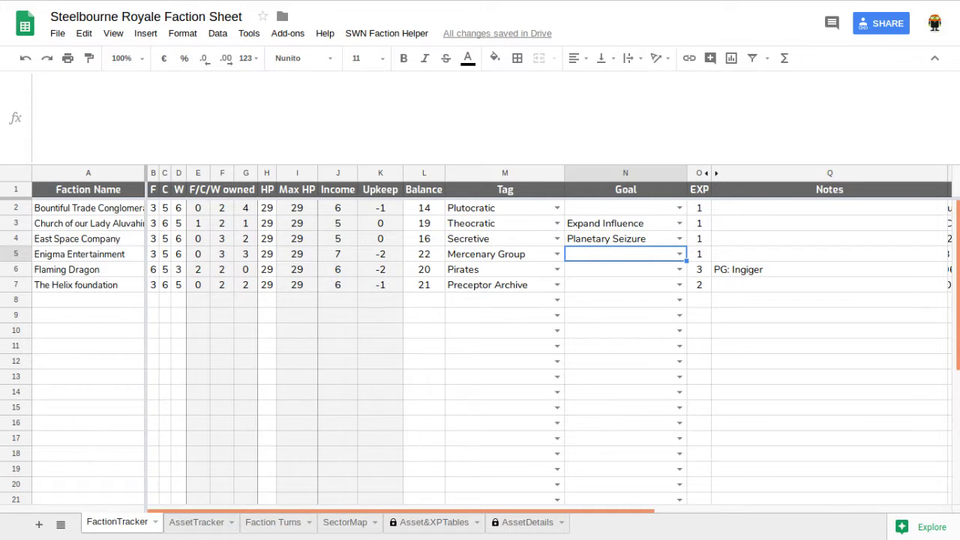
Step: Review the latest Faction Turns entries of Bountiful Trade Conglomerate and Church of our Lady Aluvahin
click(268, 522)
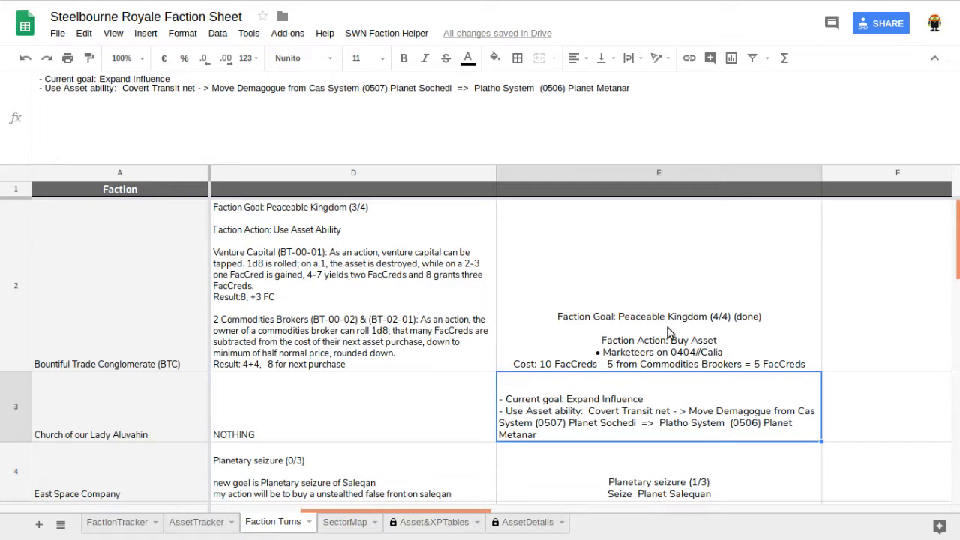
scroll(628, 323, down, 2)
scroll(630, 323, up, 2)
click(641, 321)
key(Down)
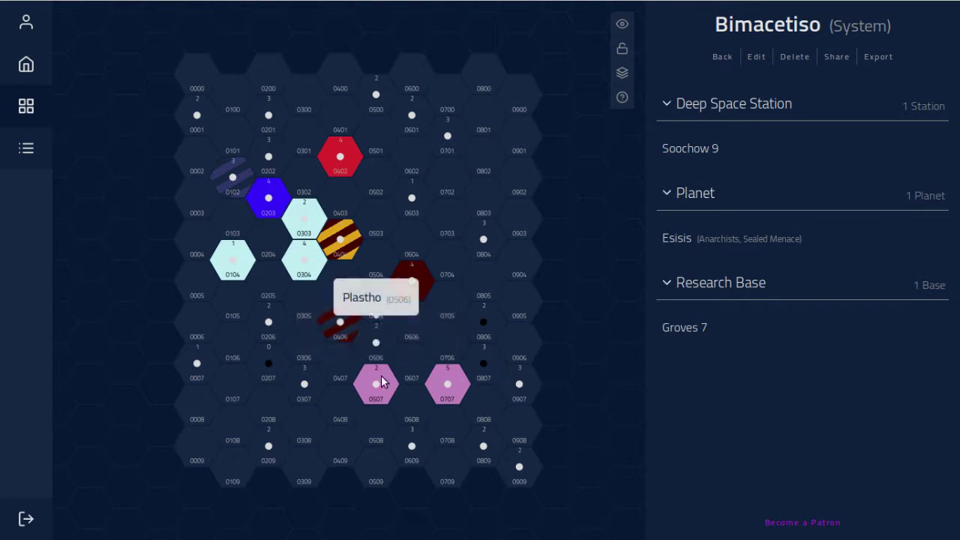
click(621, 73)
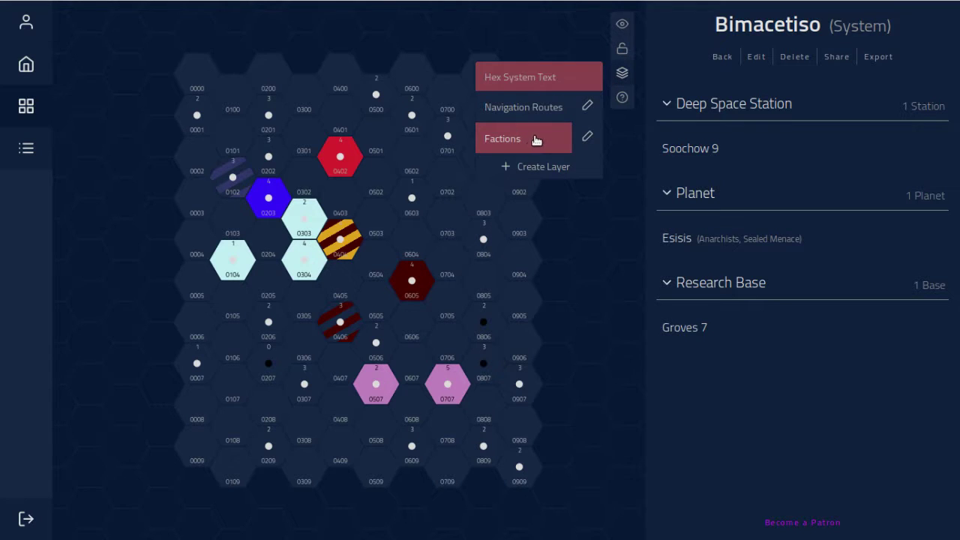
click(585, 138)
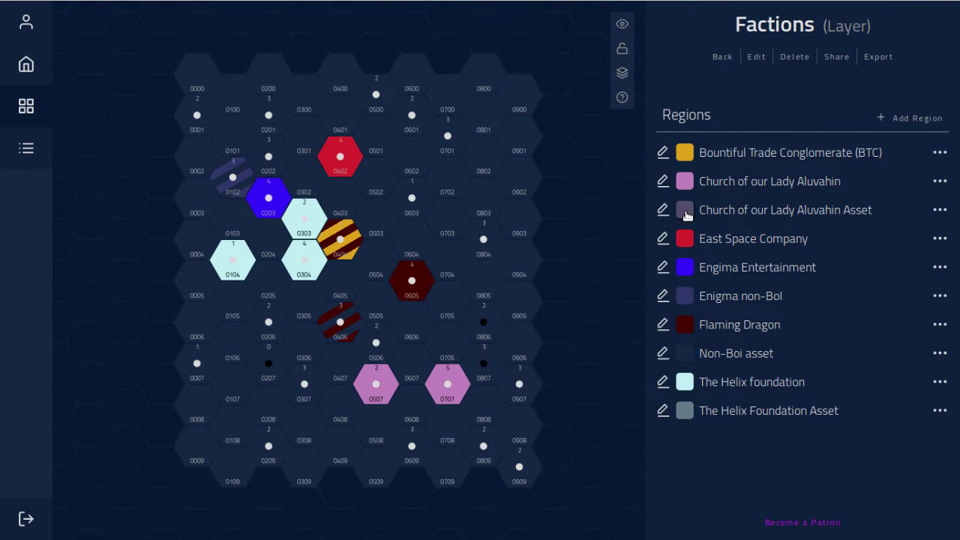
click(684, 209)
click(375, 341)
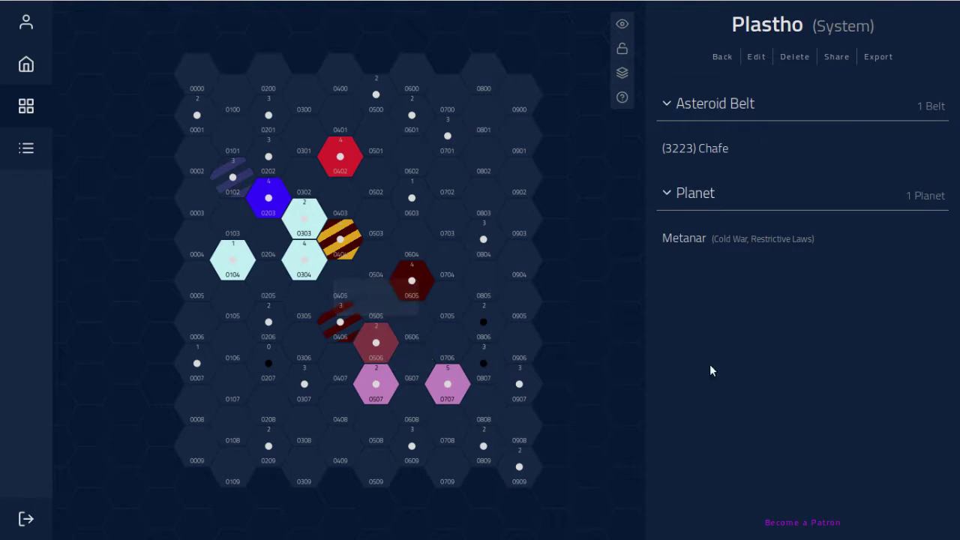
click(622, 75)
click(500, 141)
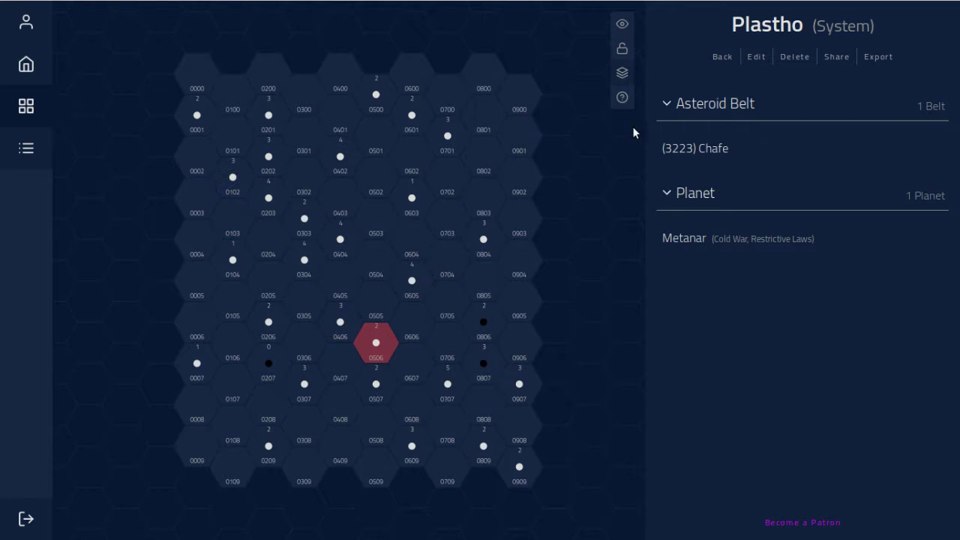
Step: Mark the Plastho hex (0506) on the sector map's Factions layer with the Church of our Lady Aluvahin Asset and Non-Boi asset regions
click(621, 72)
click(587, 137)
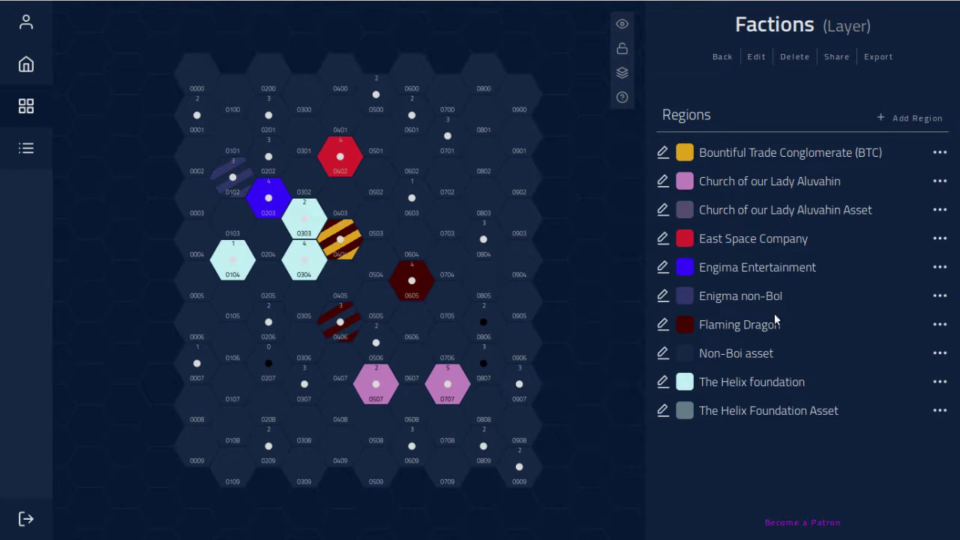
click(665, 212)
click(375, 342)
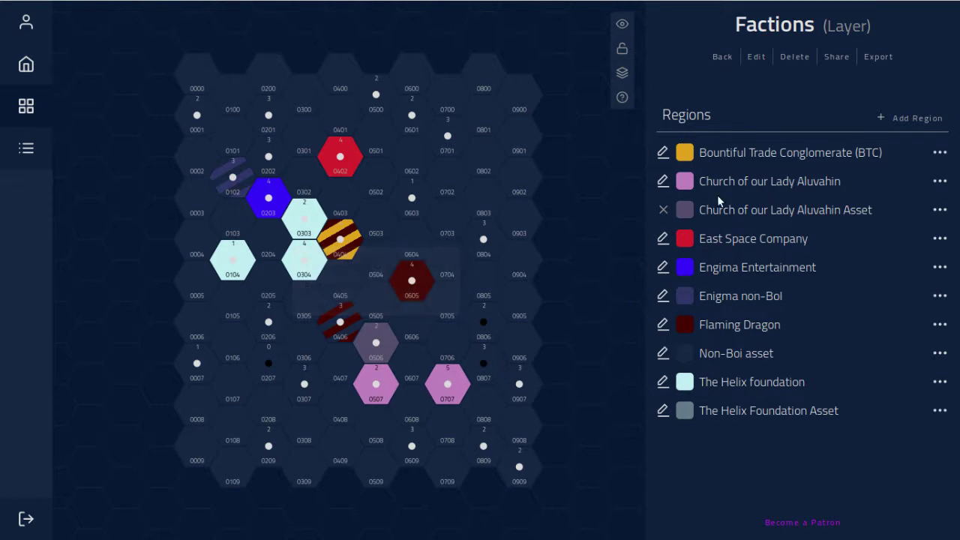
click(662, 352)
click(375, 342)
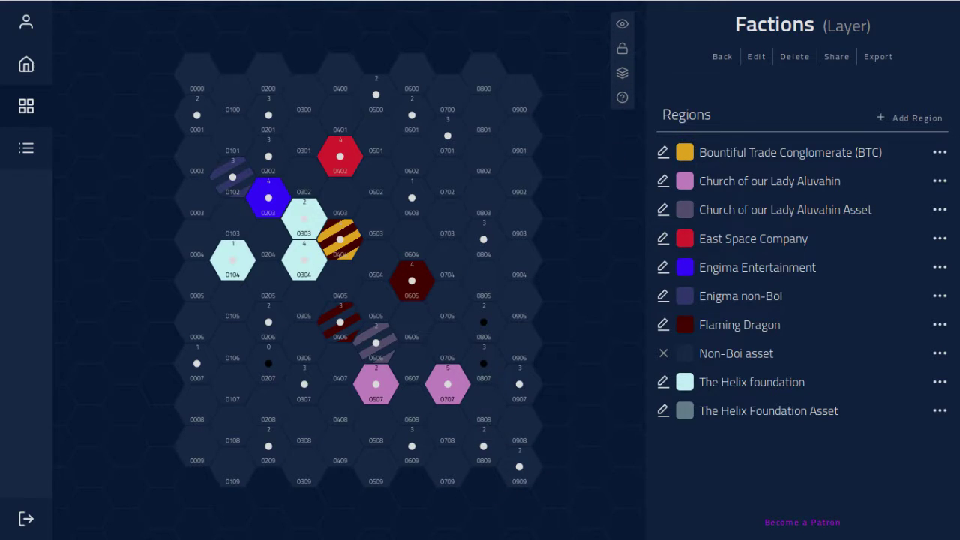
Step: Review the remaining factions' latest entries in Faction Turns, from East Space Company down to The Helix foundation, and return to FactionTracker
click(542, 17)
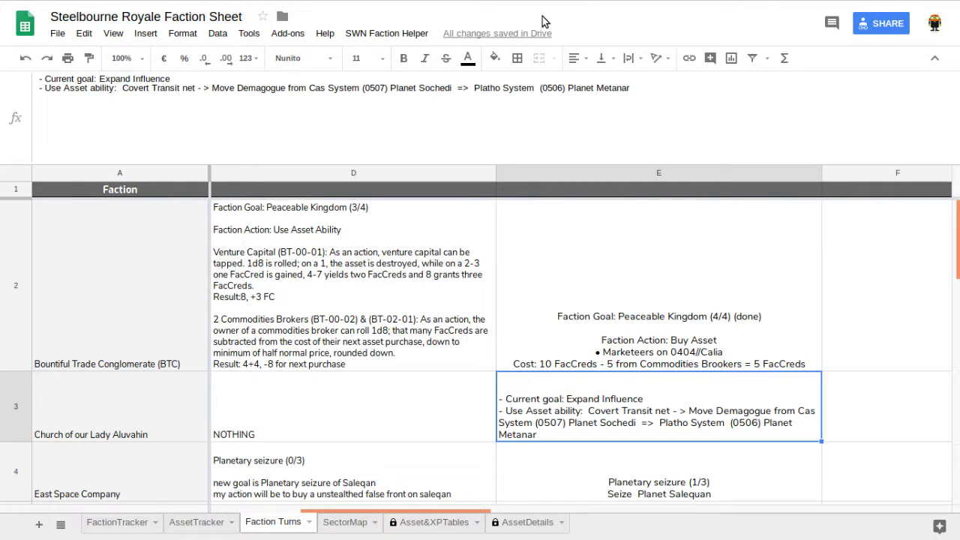
key(Down)
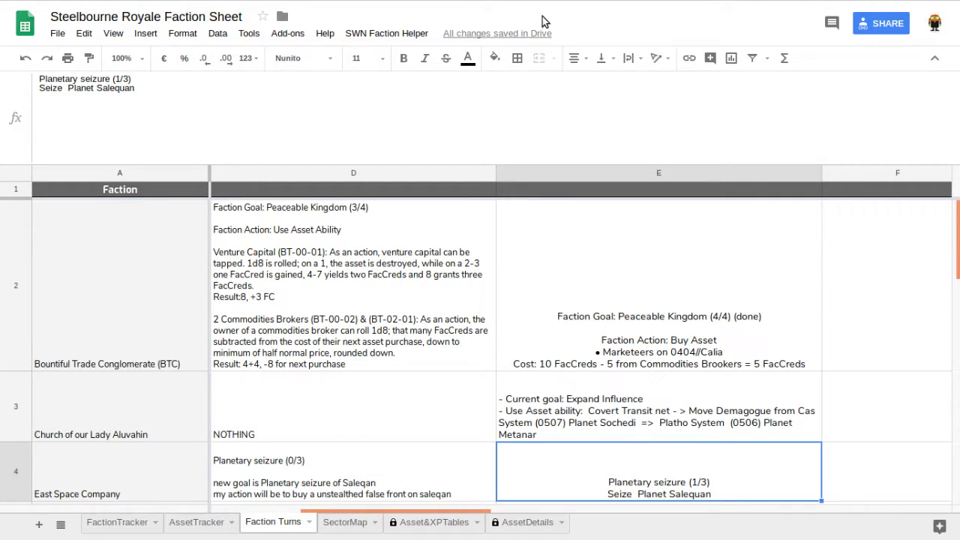
key(Down)
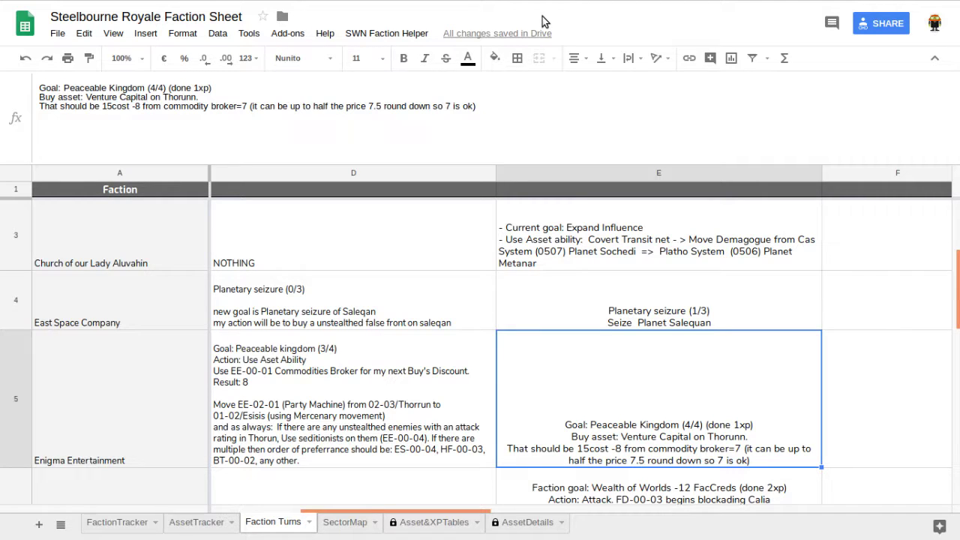
key(Down)
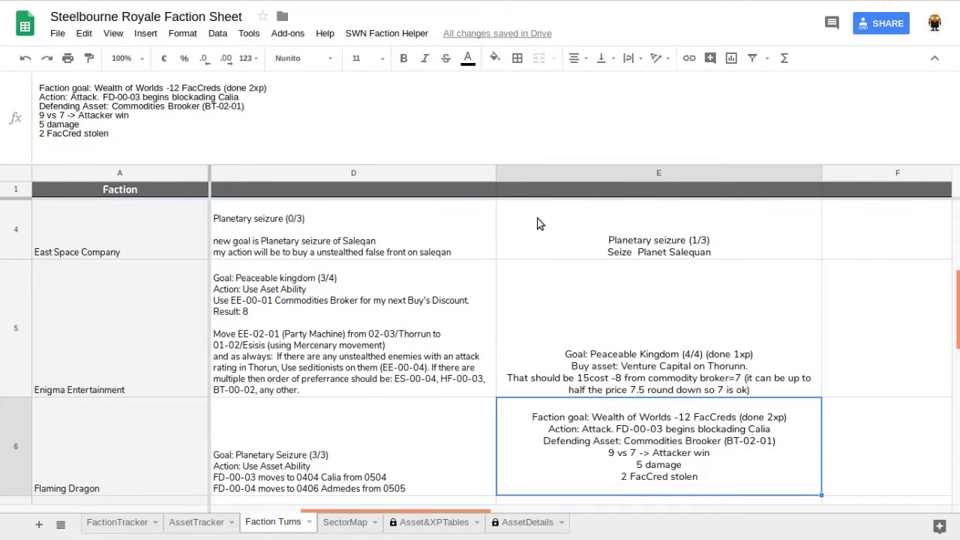
key(Down)
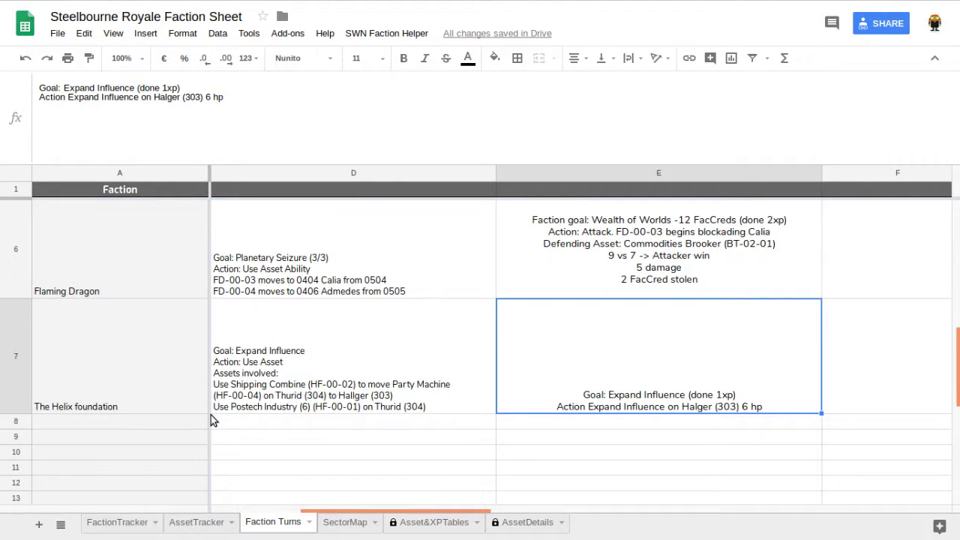
click(132, 518)
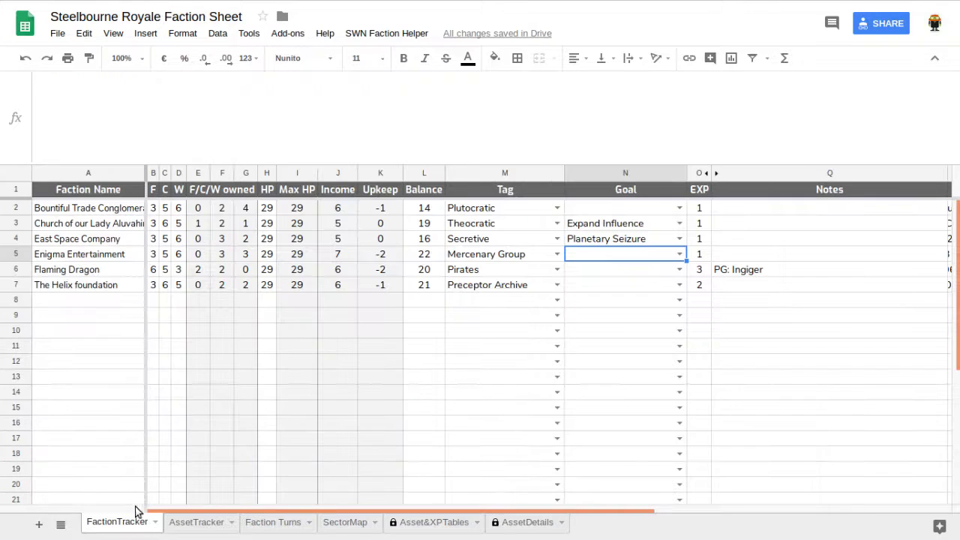